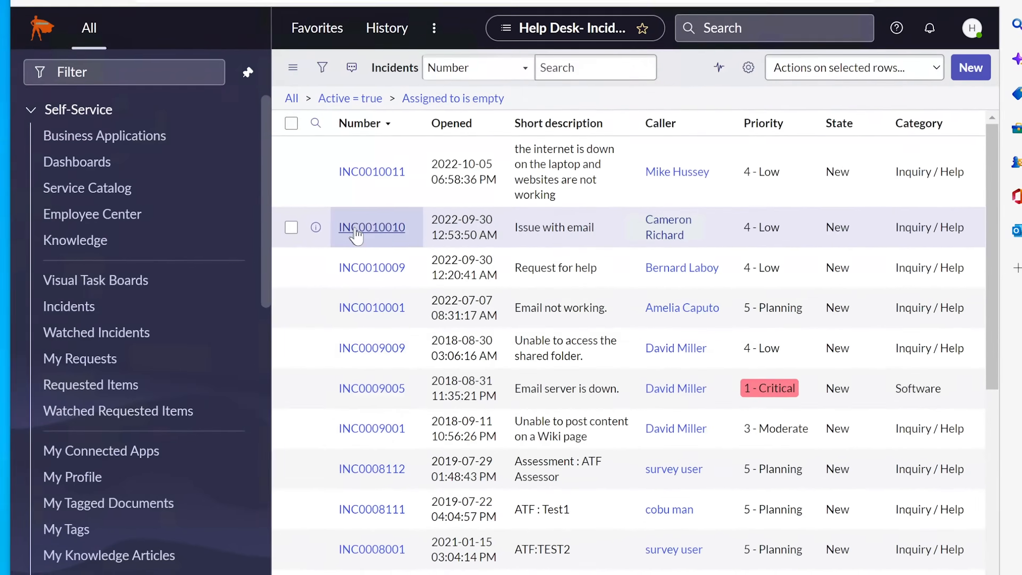
Scroll through and reload the list of open unassigned incidents
scroll(446, 278, "down", 2)
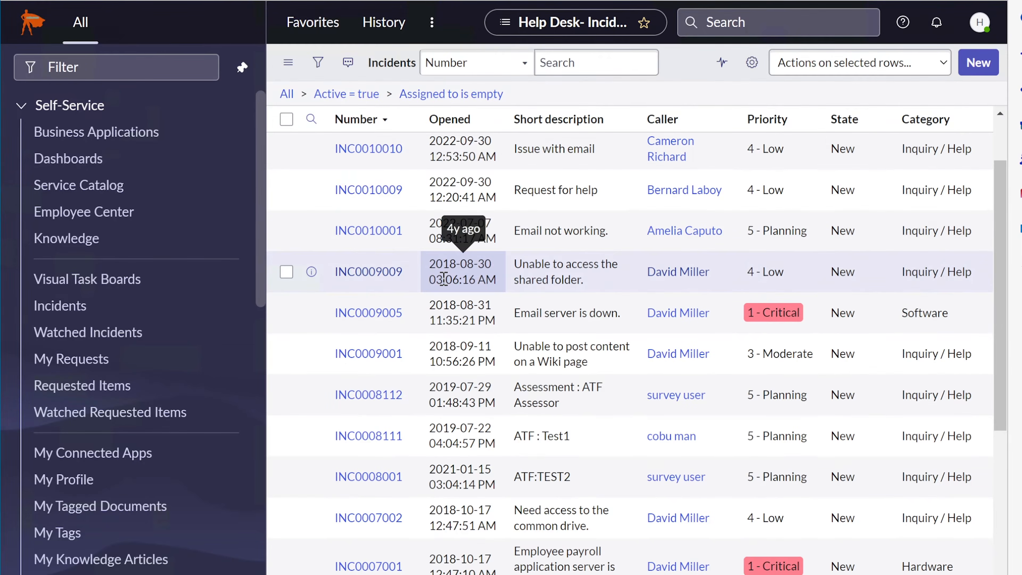
scroll(446, 278, "up", 2)
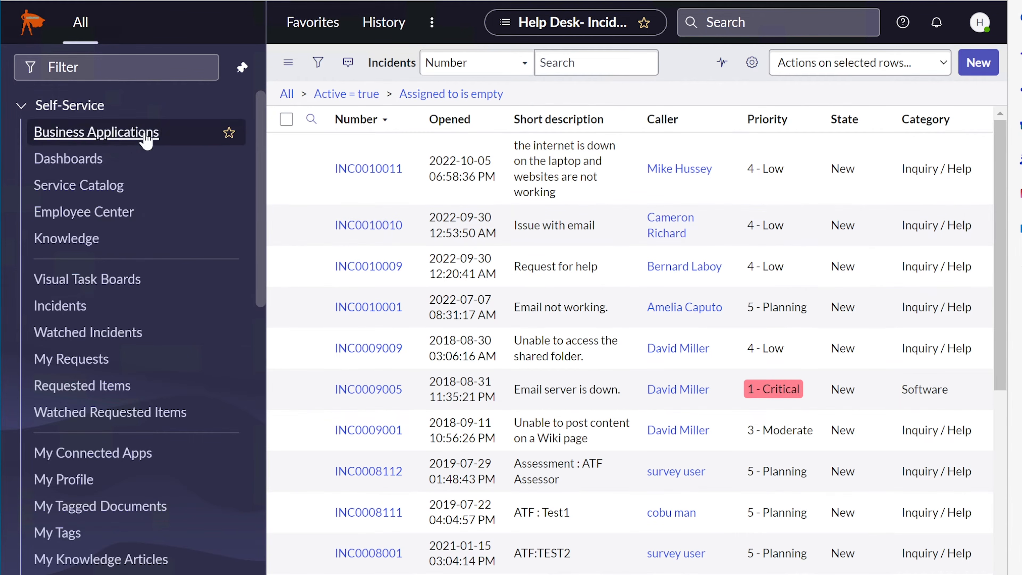
scroll(162, 292, "down", 4)
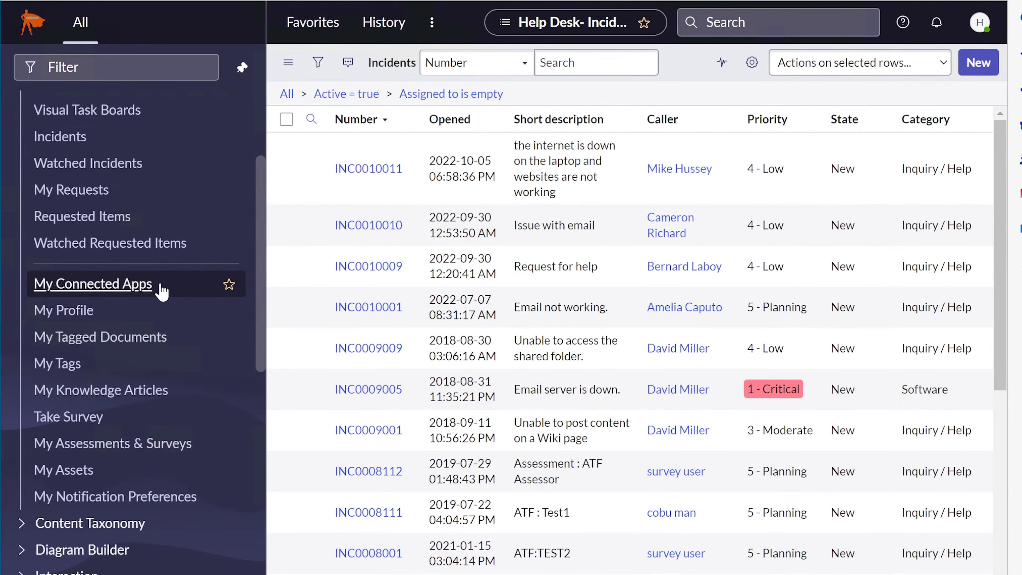
scroll(162, 290, "down", 9)
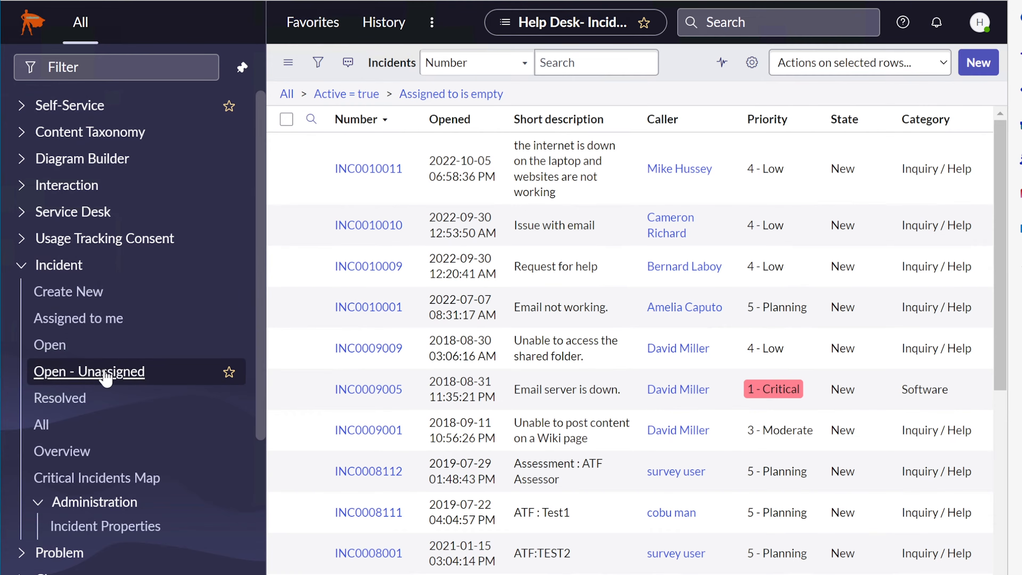
left_click(94, 376)
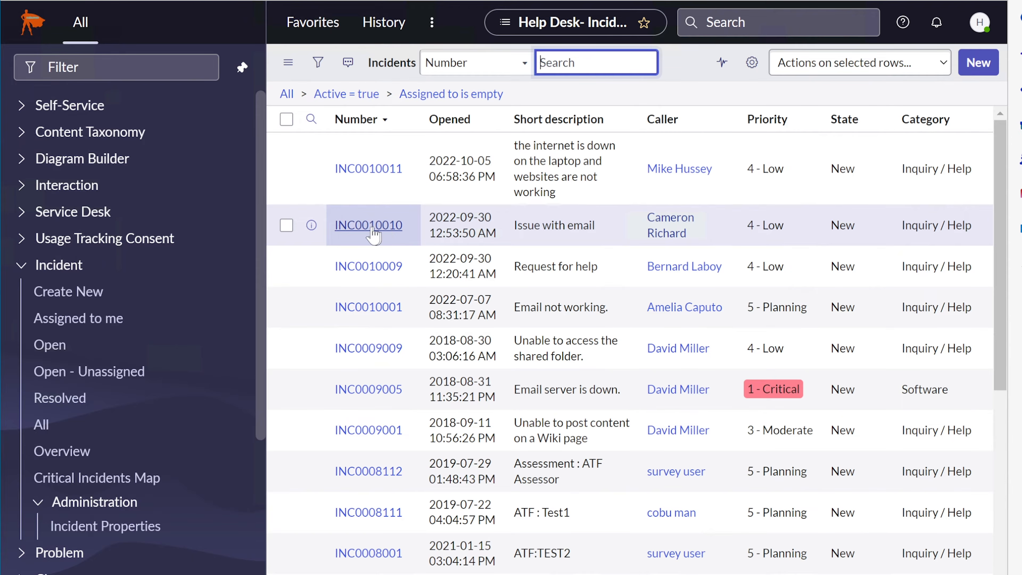
left_click(260, 220)
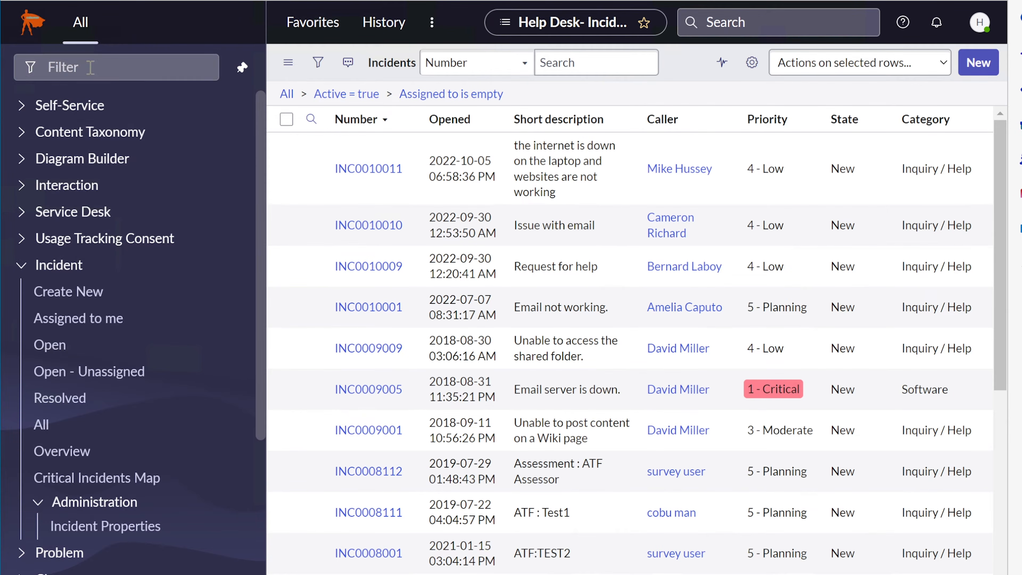
left_click(99, 65)
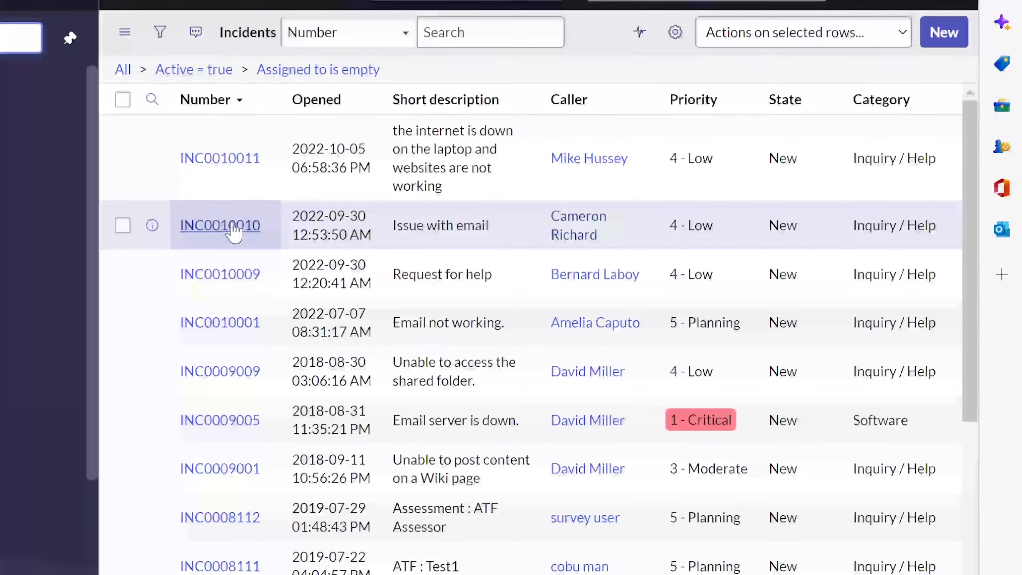
Open INC0010010 and highlight its Short description, 'LOCKED OUT' Description and Caller fields
left_click(382, 229)
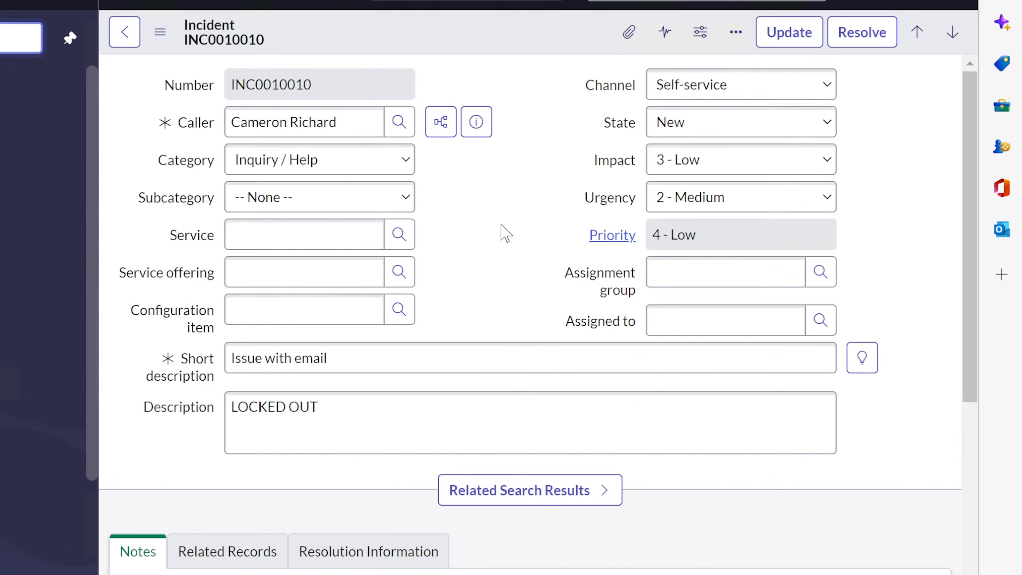
left_click_drag(328, 354, 195, 356)
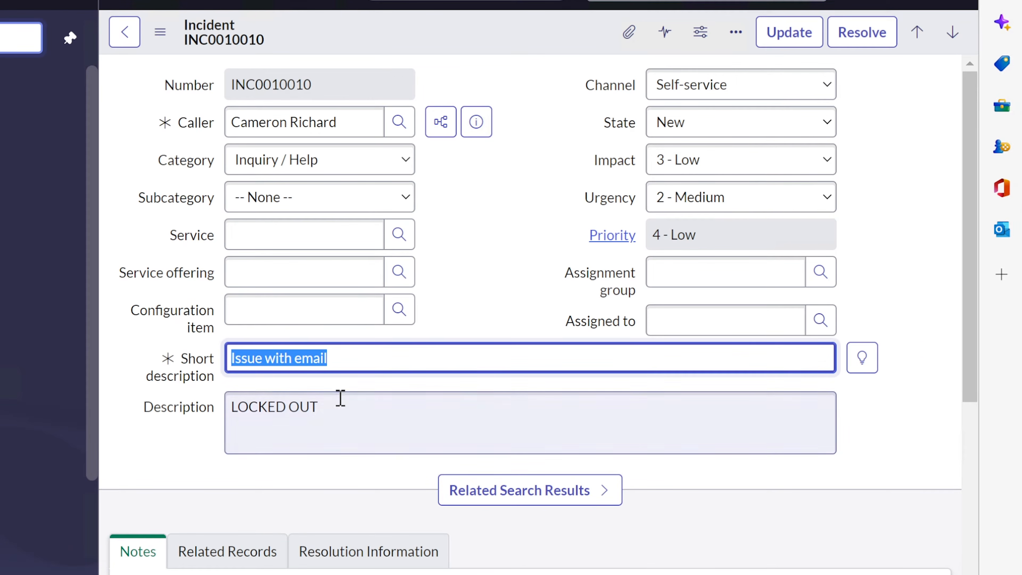
left_click_drag(338, 400, 212, 413)
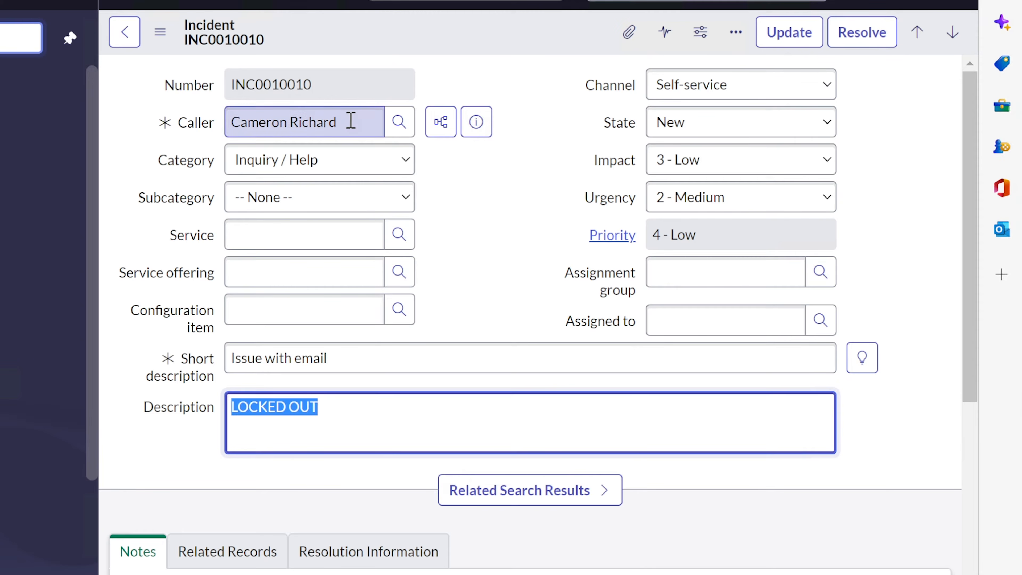
left_click_drag(347, 121, 228, 122)
left_click(495, 239)
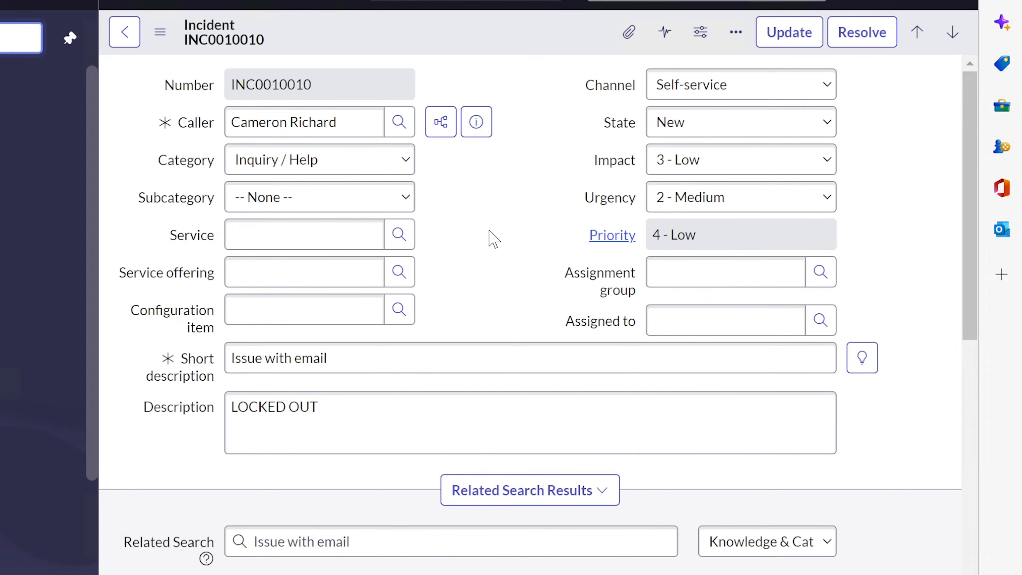
Scroll down to the Activities: 2 section, highlight it, and scroll back up
scroll(483, 235, "down", 6)
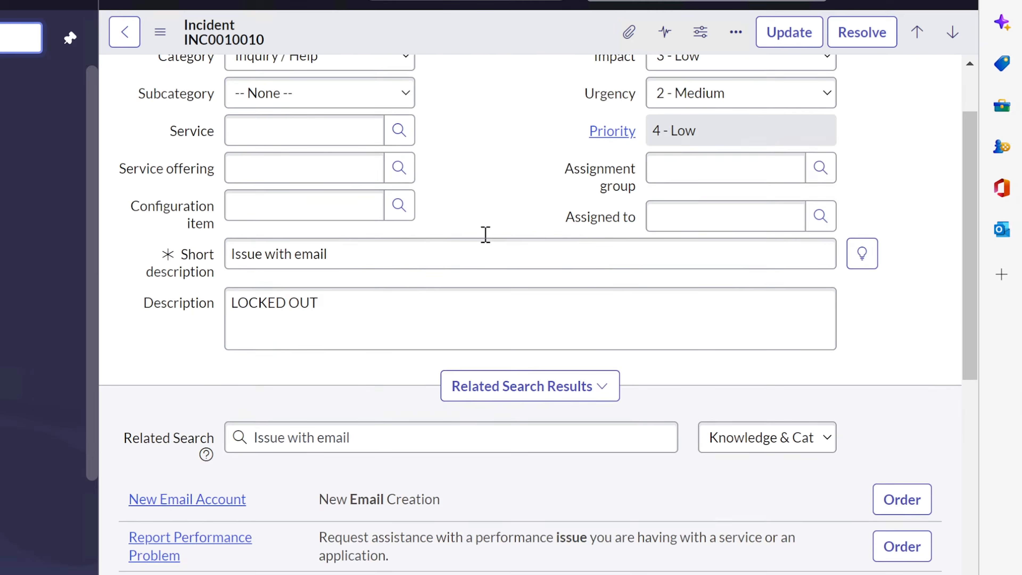
scroll(467, 369, "down", 2)
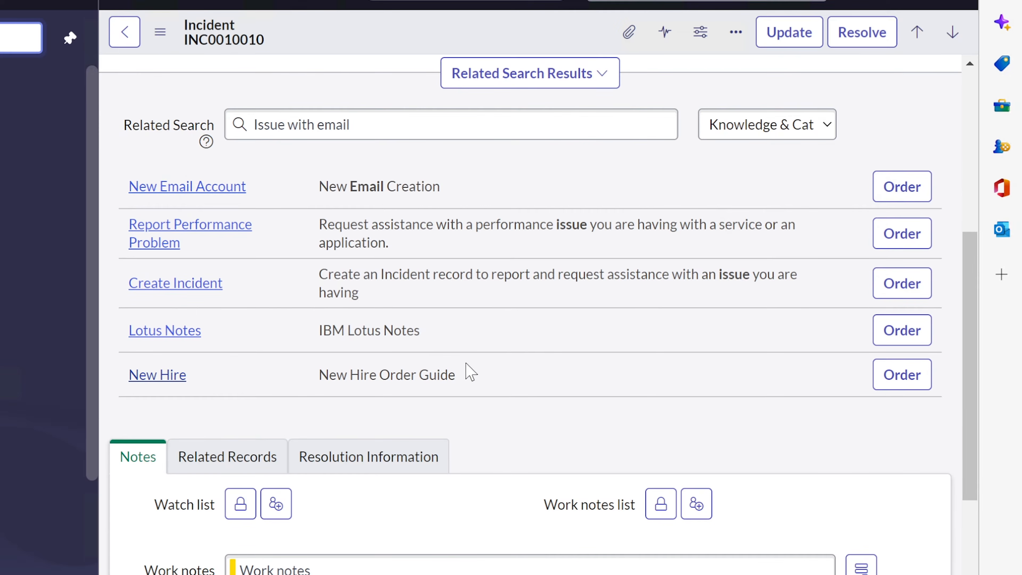
scroll(471, 373, "down", 6)
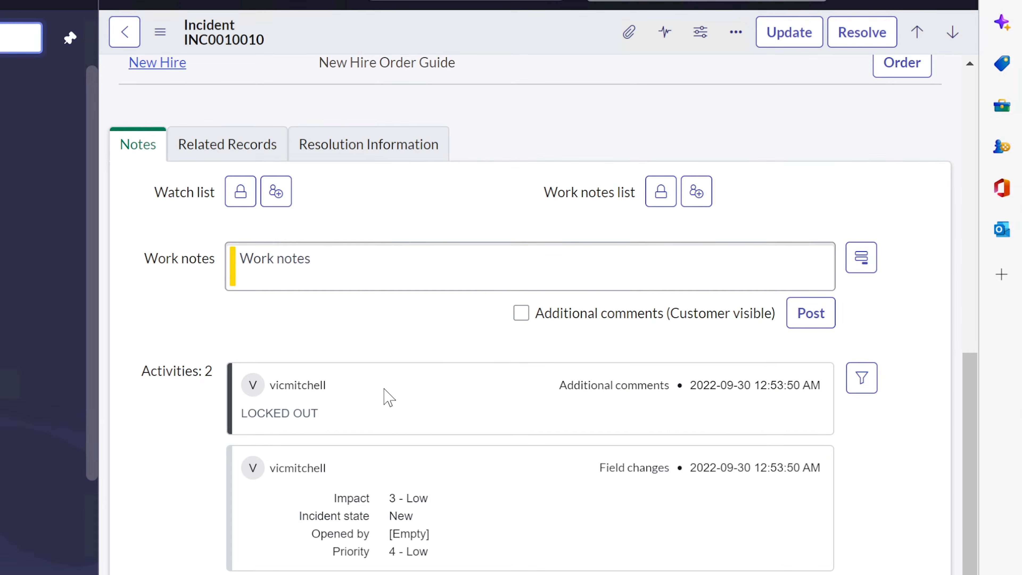
scroll(387, 397, "down", 2)
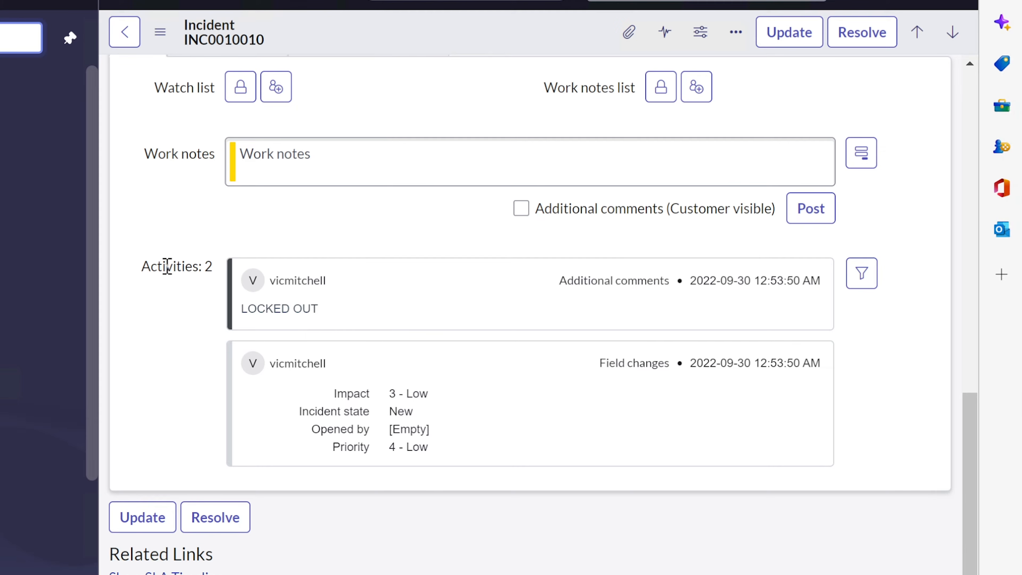
left_click_drag(142, 265, 224, 269)
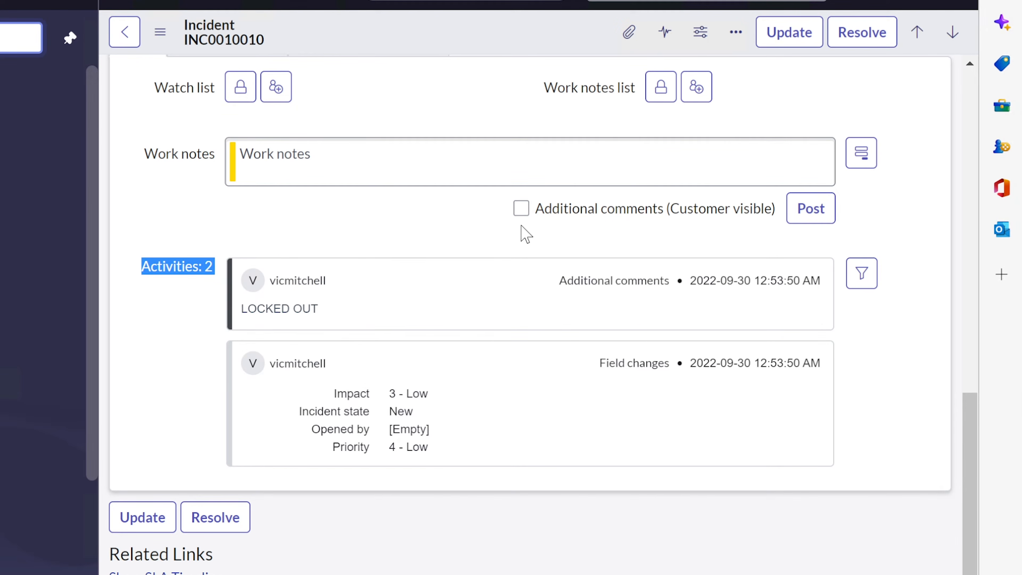
left_click(338, 236)
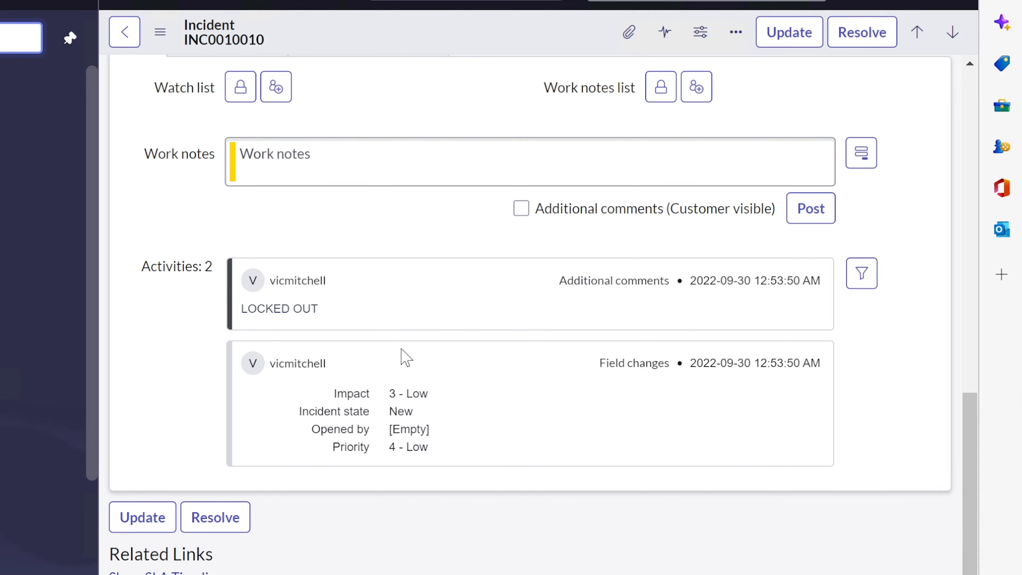
scroll(405, 356, "down", 2)
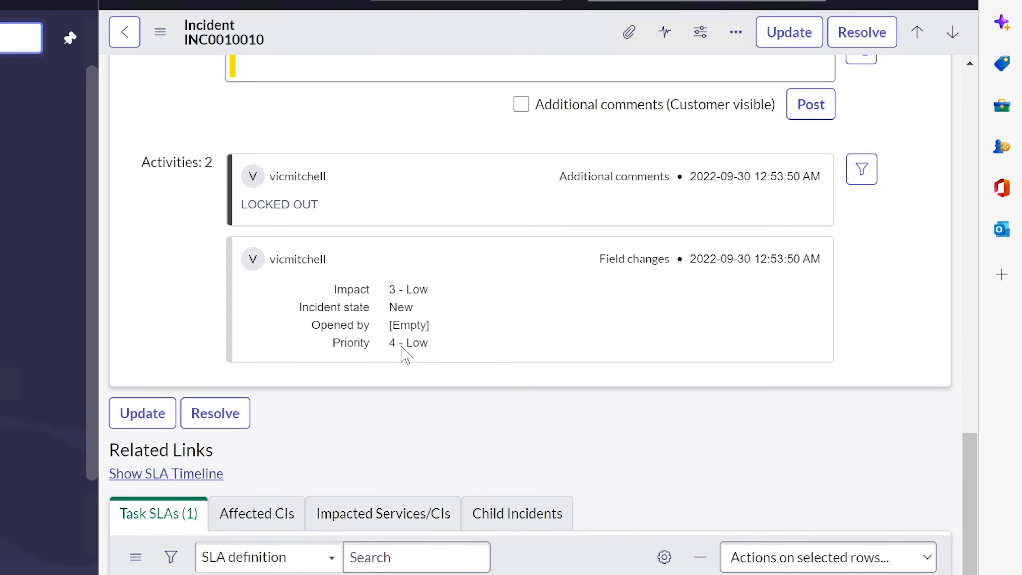
scroll(406, 354, "down", 2)
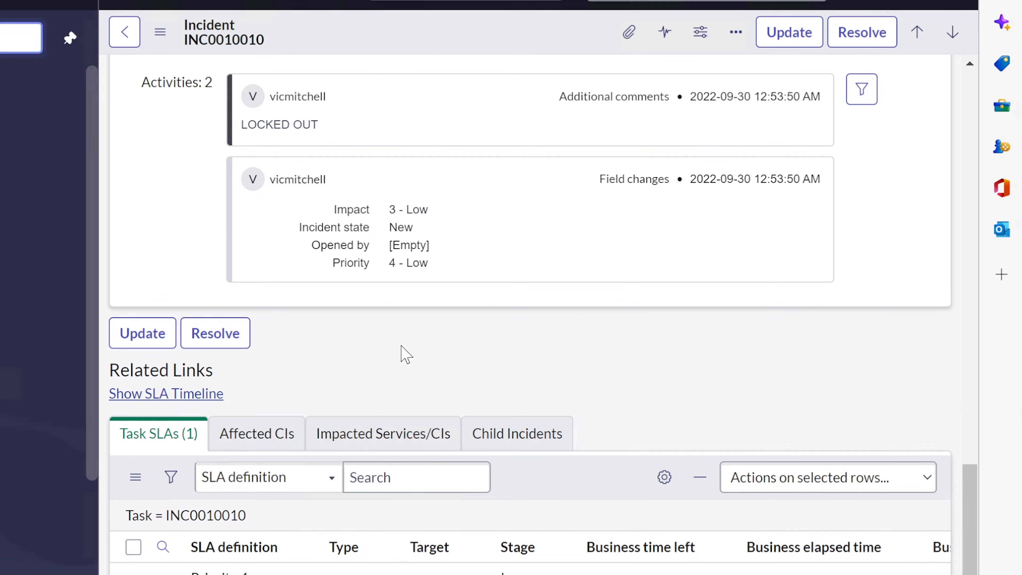
scroll(406, 354, "up", 2)
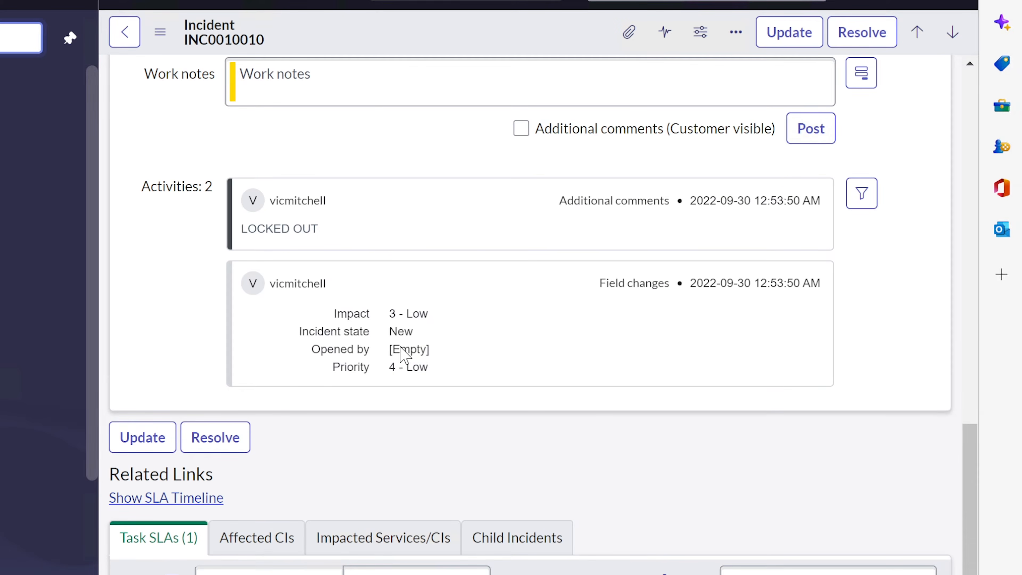
scroll(403, 355, "up", 10)
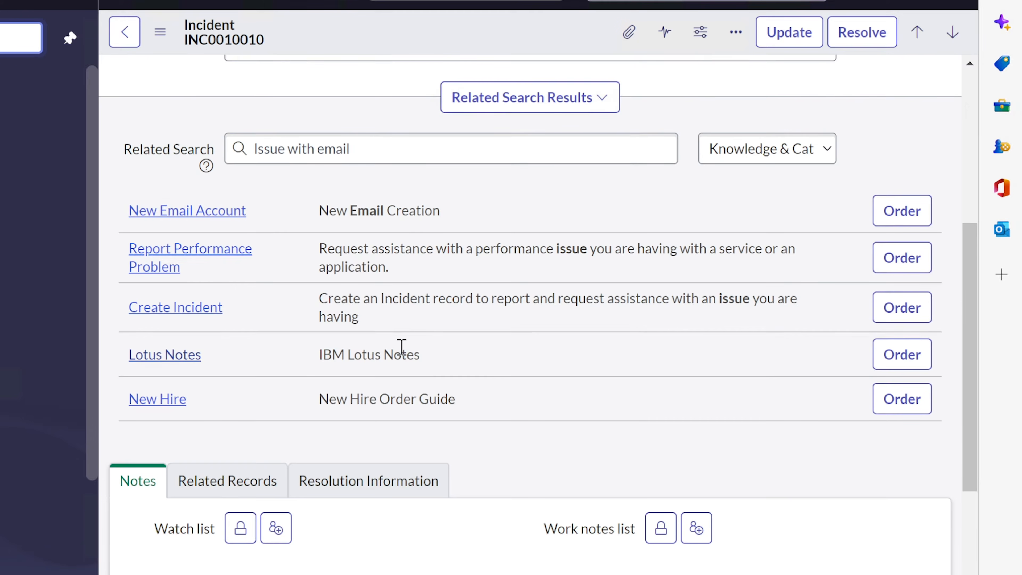
scroll(400, 349, "up", 8)
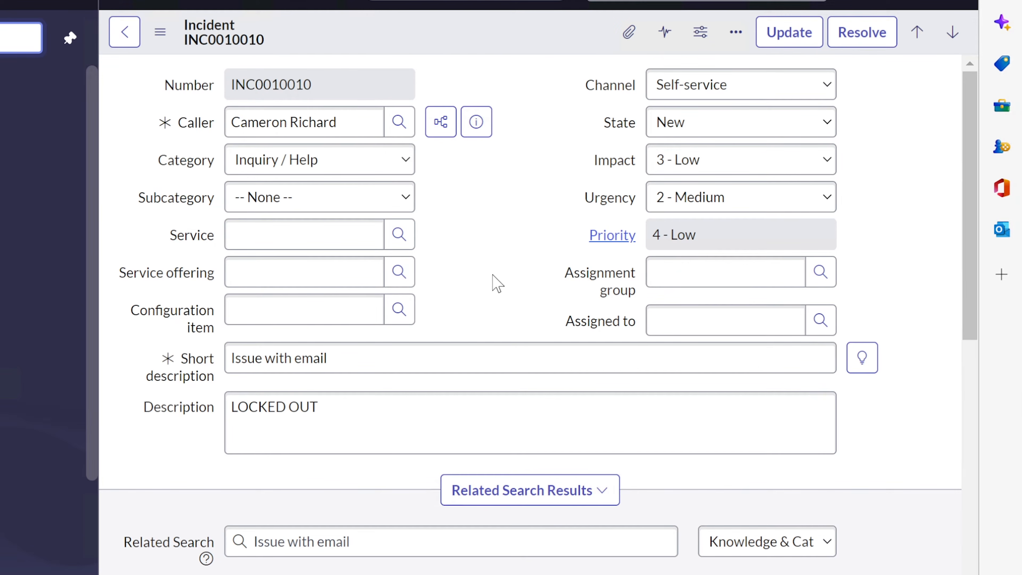
left_click(357, 349)
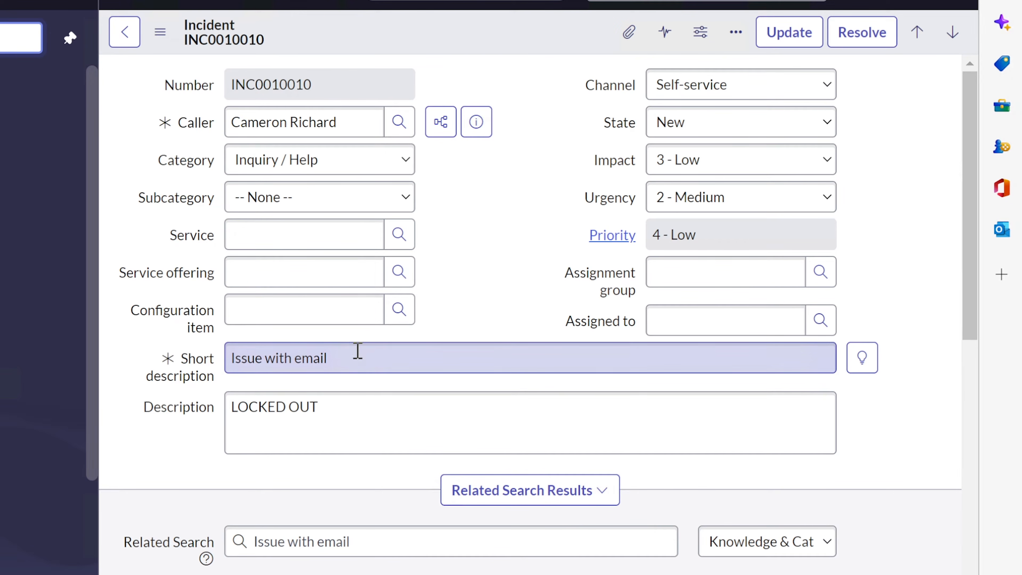
left_click(375, 358)
left_click(439, 260)
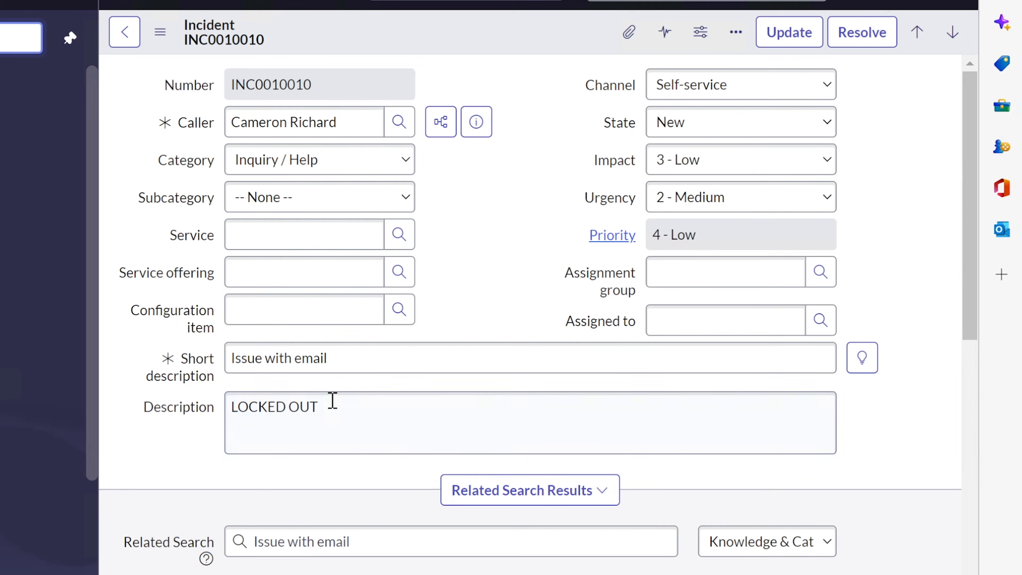
left_click_drag(342, 365, 230, 358)
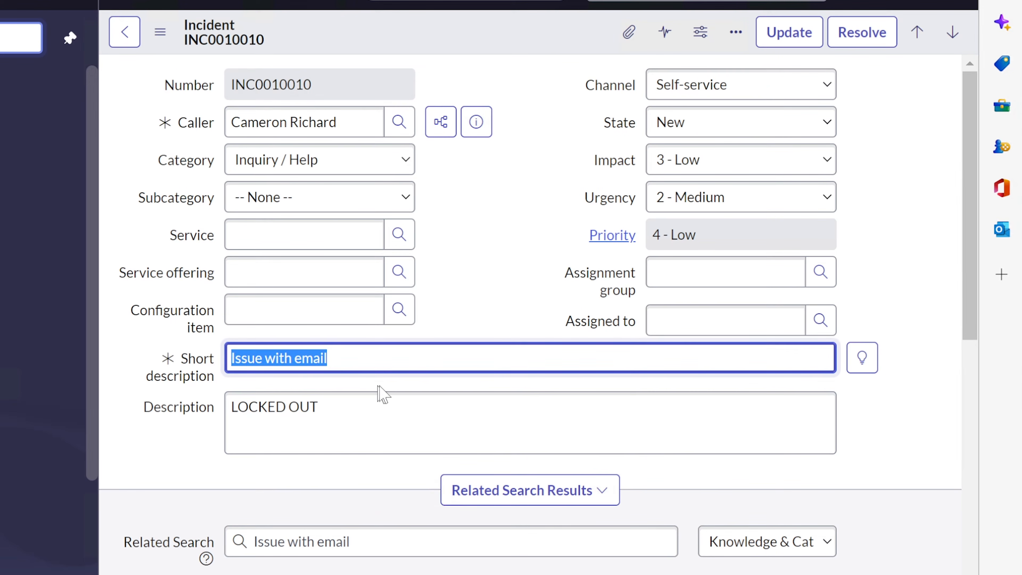
left_click_drag(370, 409, 213, 410)
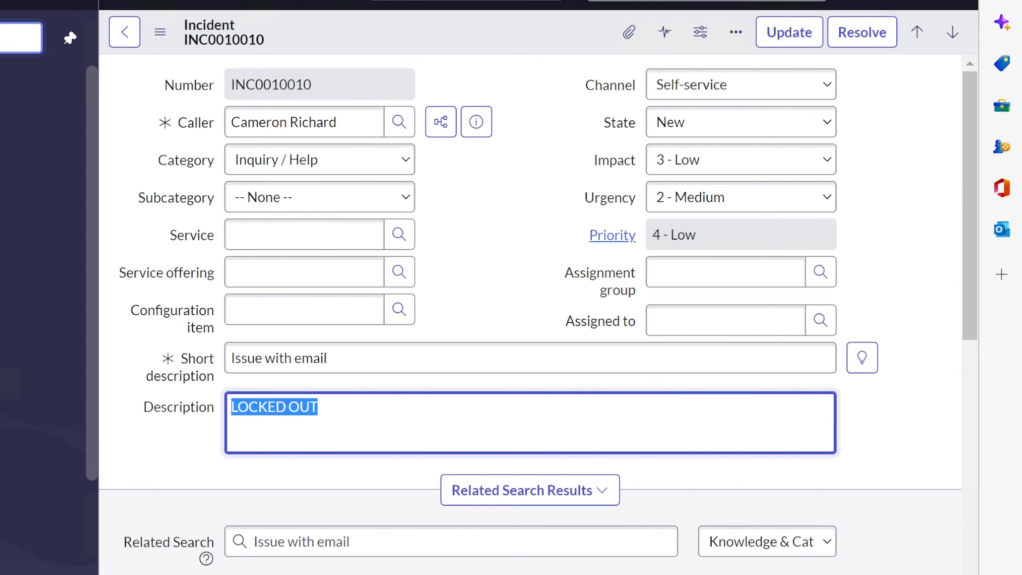
left_click_drag(365, 113, 227, 114)
left_click(491, 201)
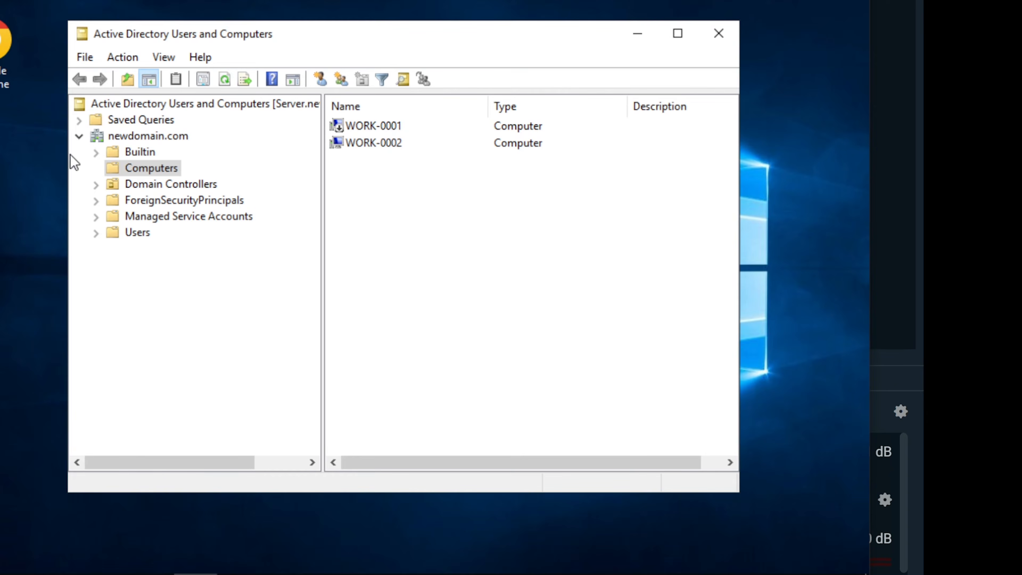
Select the Users folder under newdomain.com to list its accounts and security groups
left_click(132, 234)
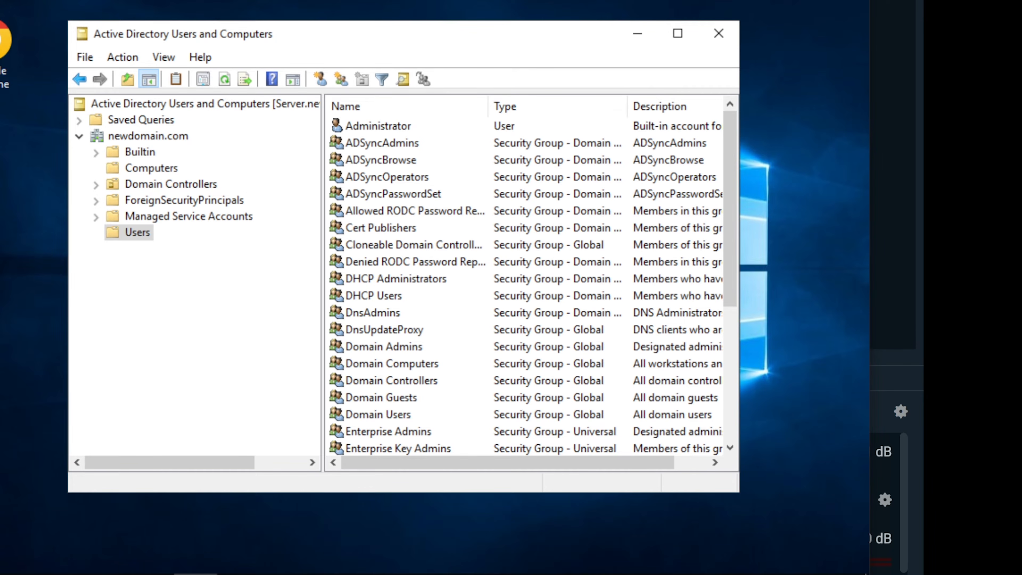
Launch Active Directory Users and Computers from Windows Administrative Tools in the Start menu
key("super")
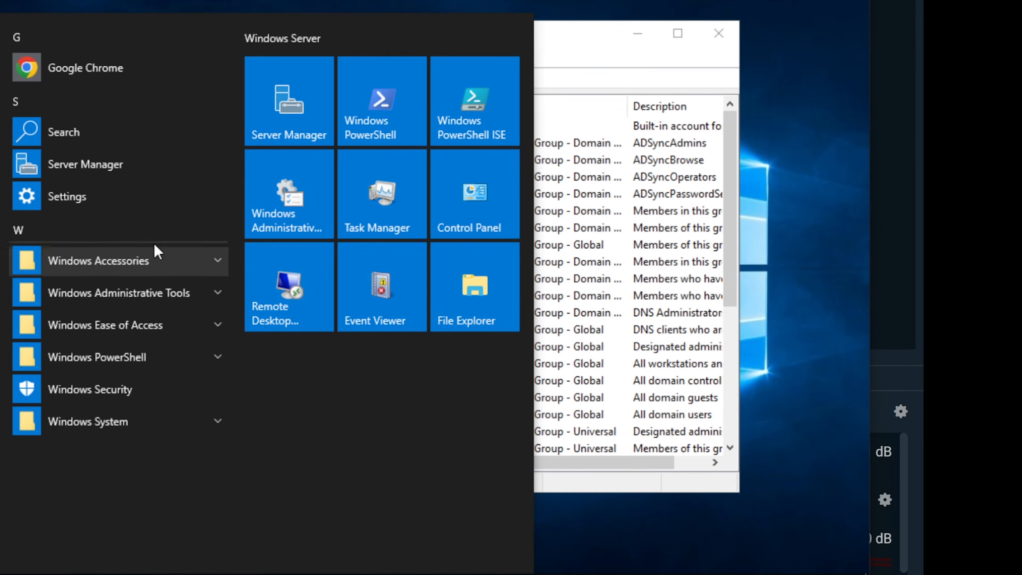
left_click(140, 296)
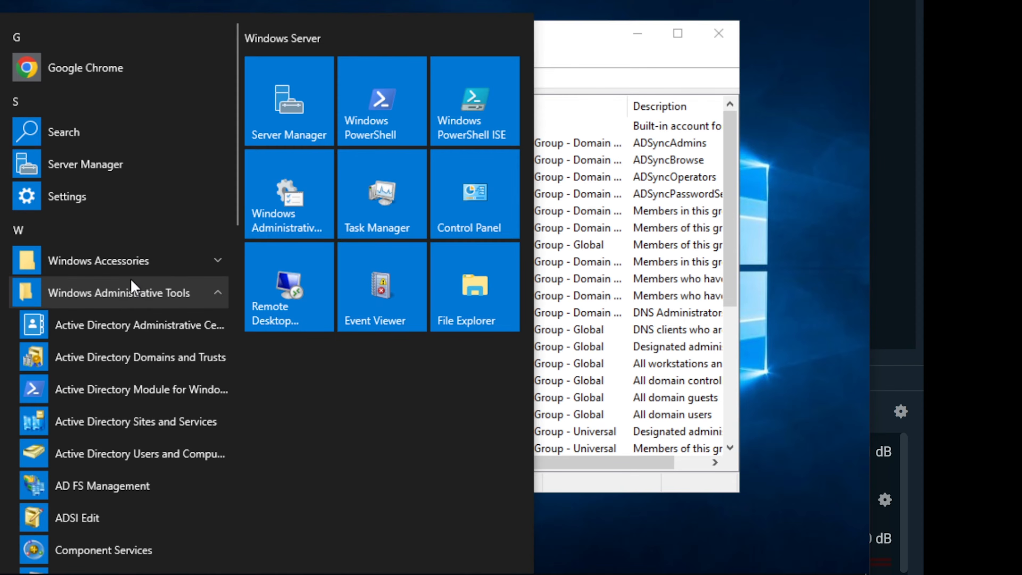
scroll(131, 282, "down", 2)
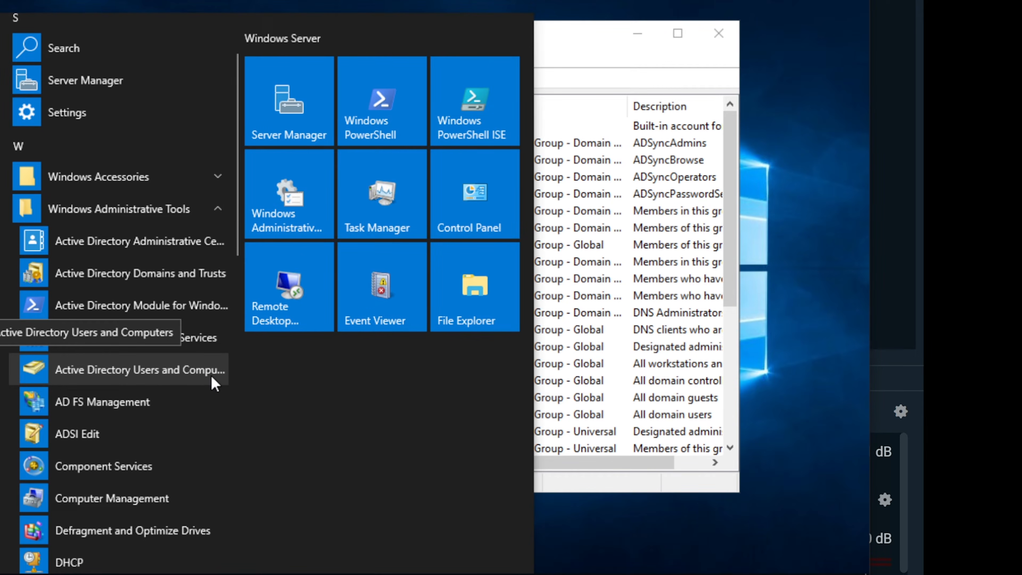
left_click(576, 44)
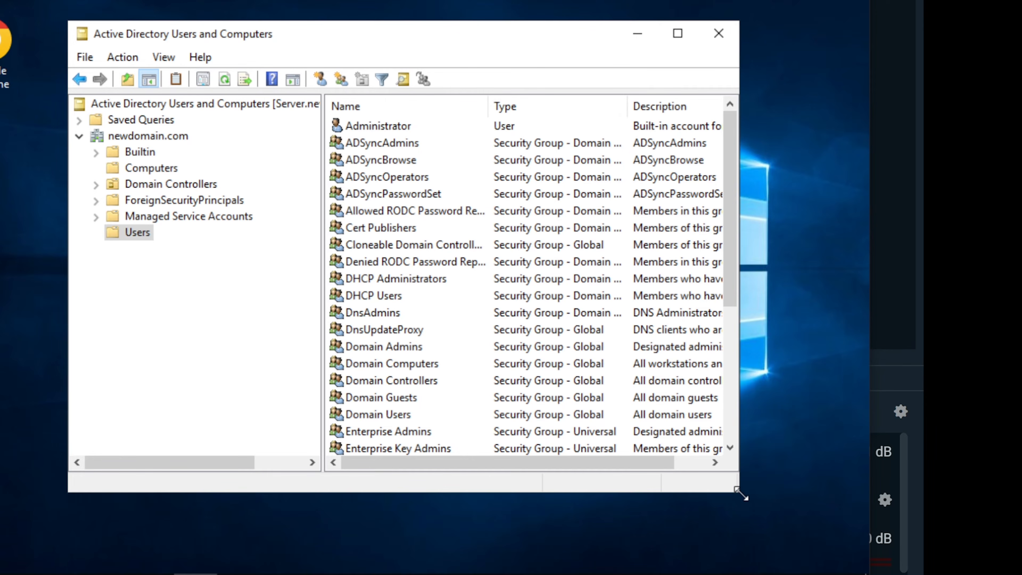
Enlarge the window and open Find Users, Contacts, and Groups on newdomain.com
left_click_drag(739, 493, 822, 538)
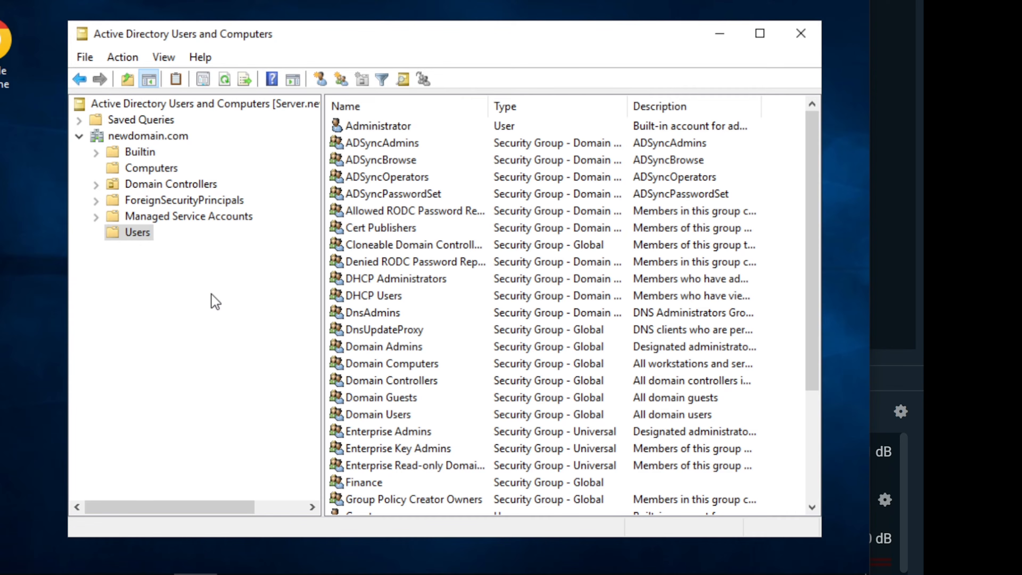
left_click(137, 141)
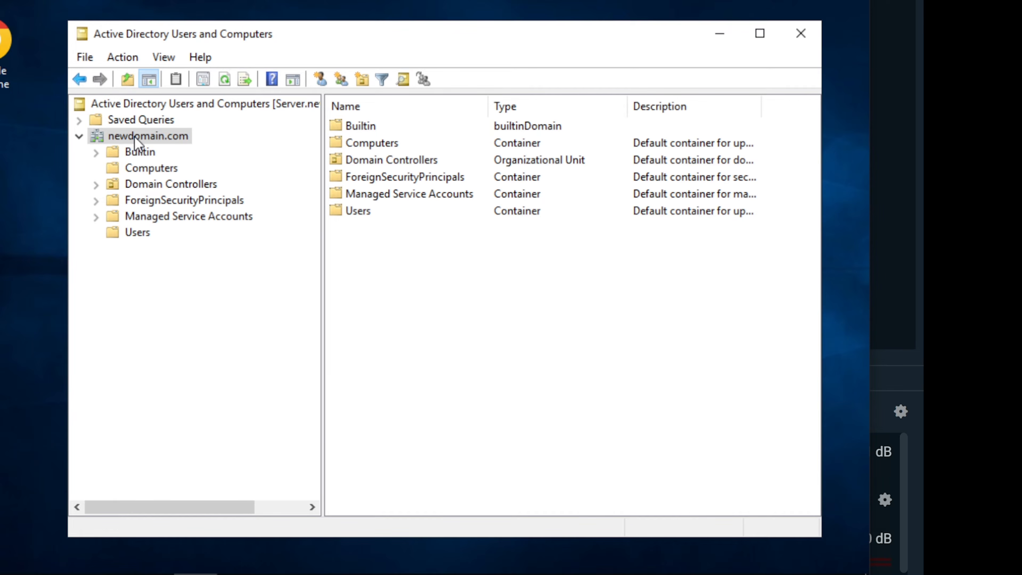
right_click(135, 137)
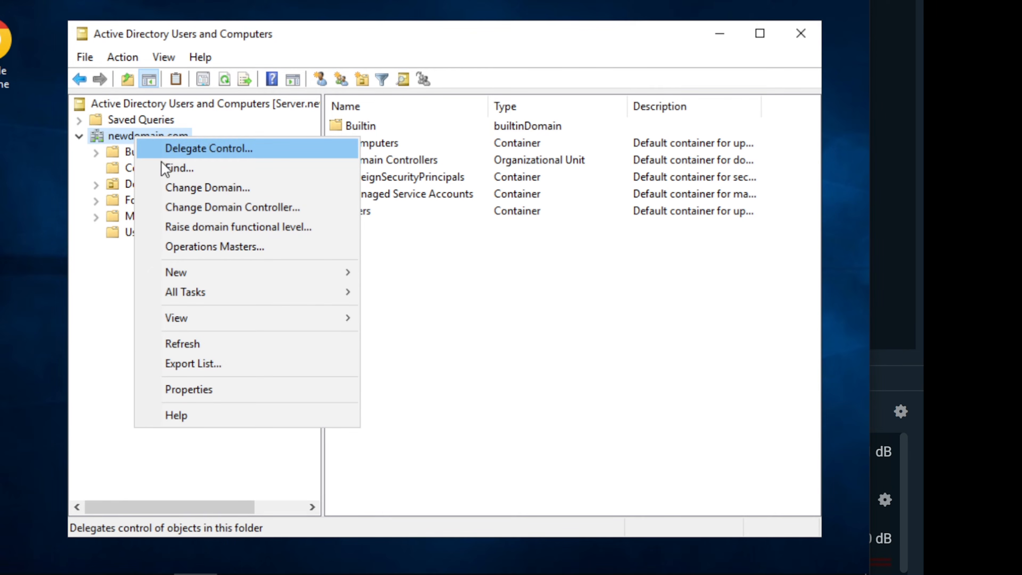
left_click(193, 173)
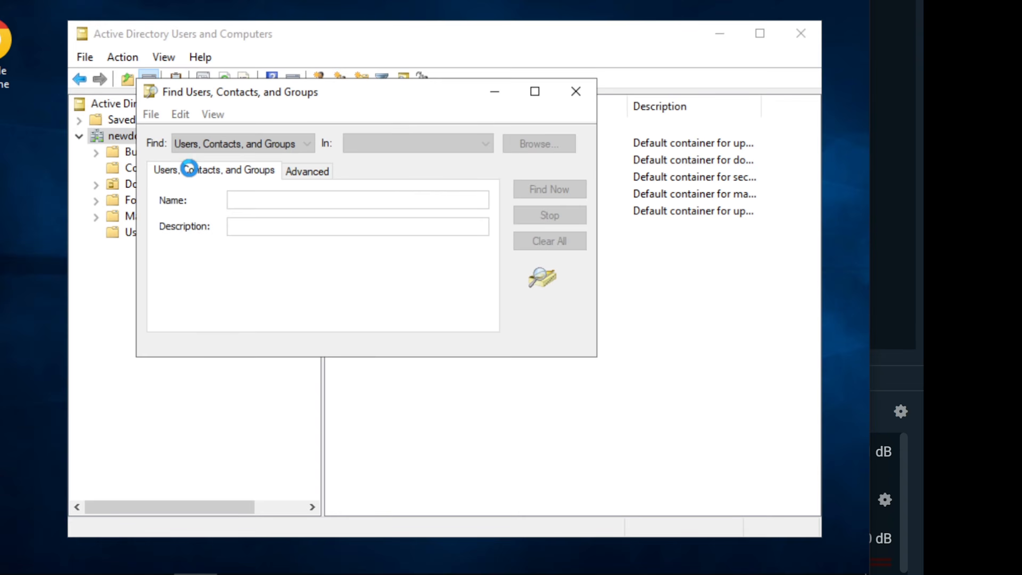
Keep the search location newdomain.com and the object type Users, Contacts, and Groups
left_click(419, 151)
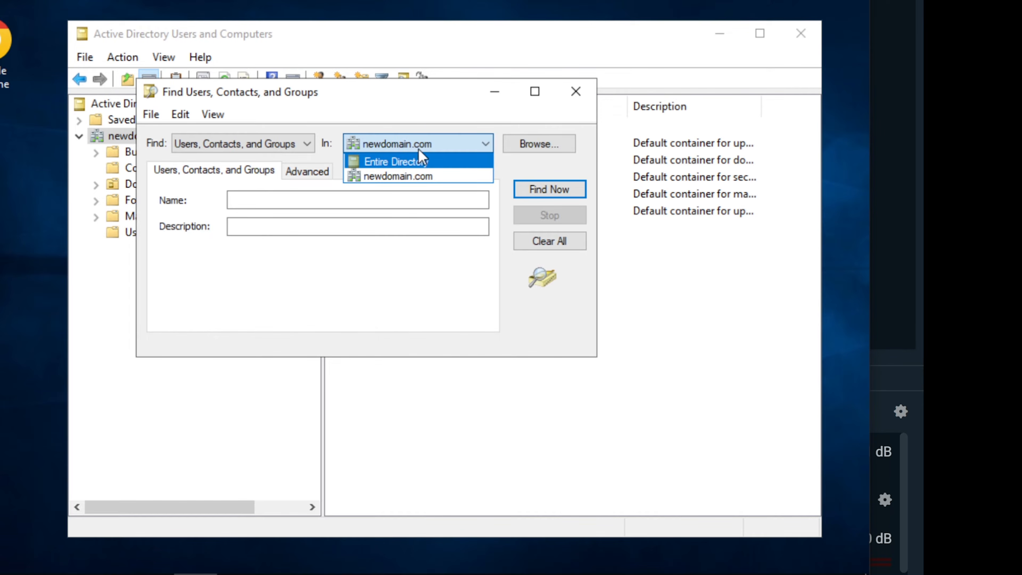
left_click(430, 120)
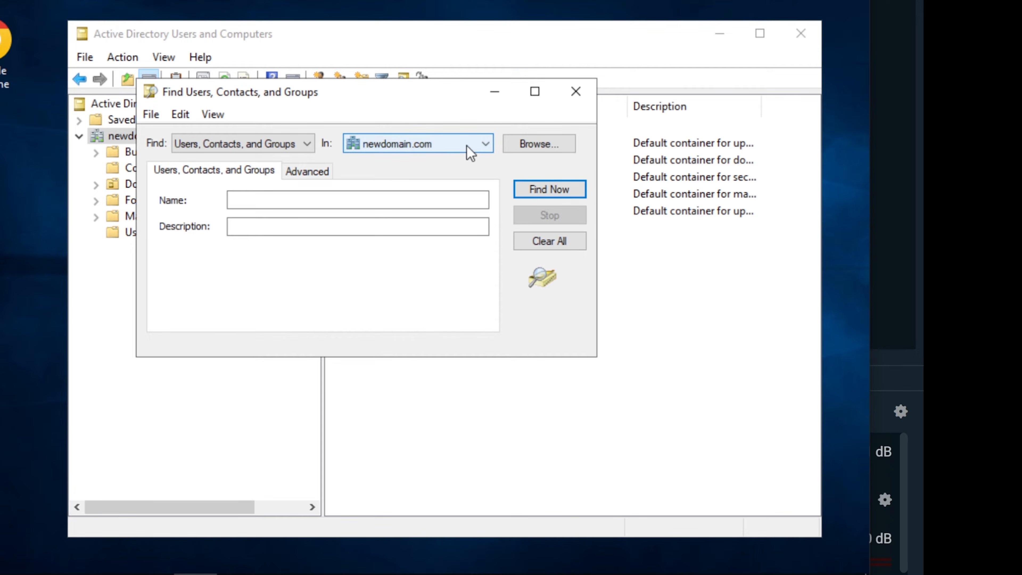
left_click(486, 145)
left_click(485, 146)
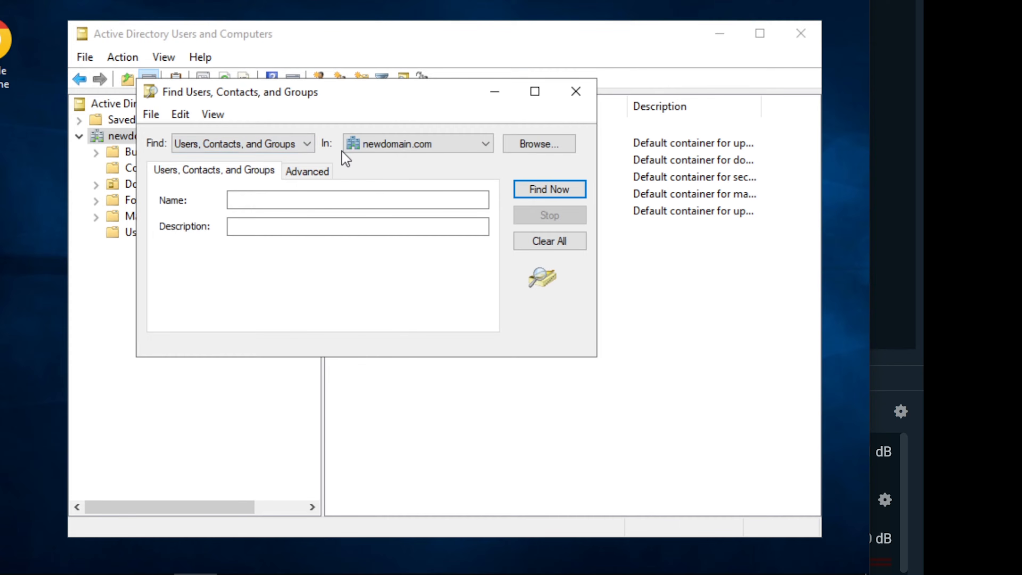
left_click(277, 147)
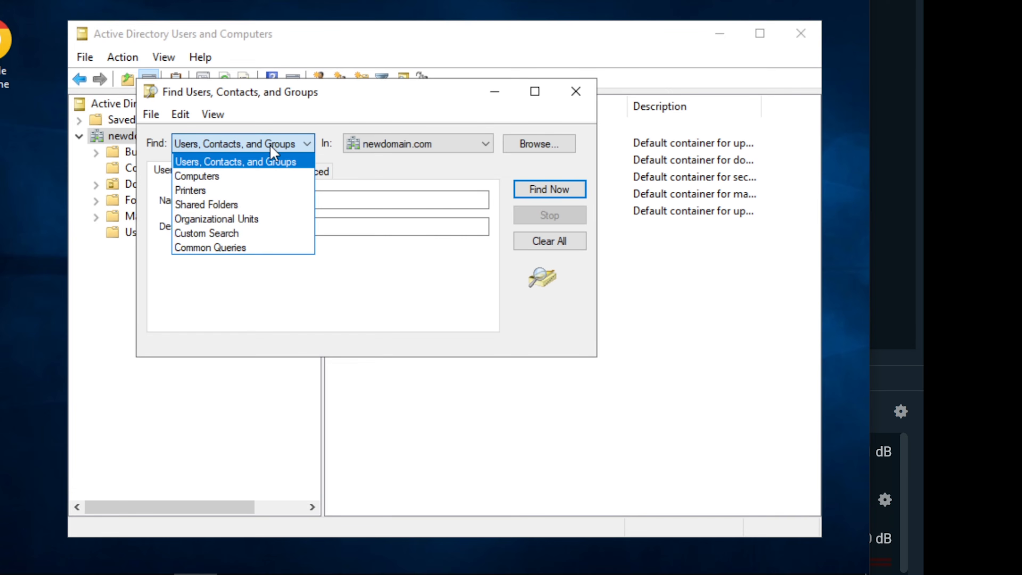
left_click(270, 147)
left_click(271, 149)
left_click(277, 147)
Search for the caller's name, fix its spelling, rerun with no match, and close the dialog
left_click(320, 200)
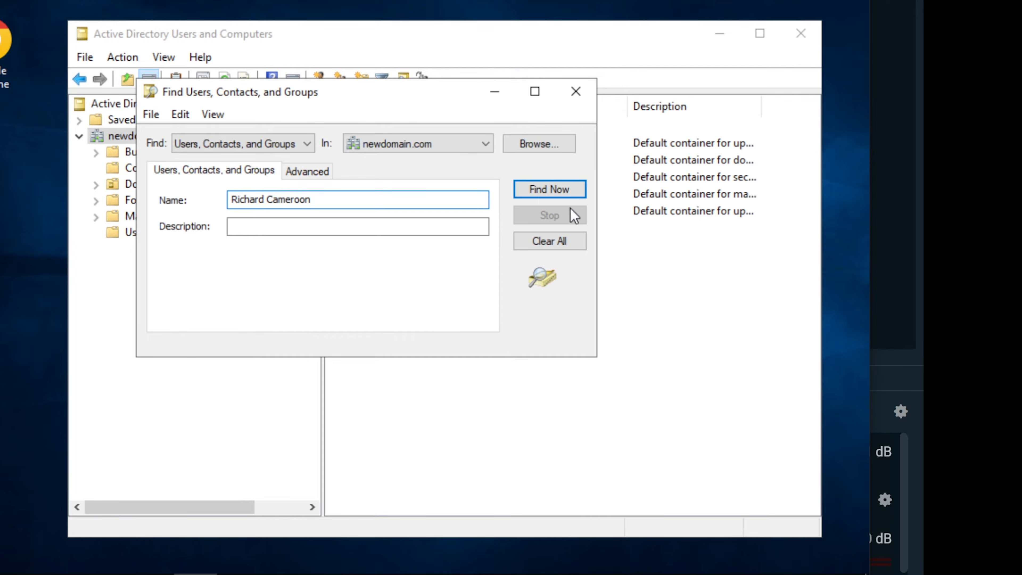
left_click(566, 195)
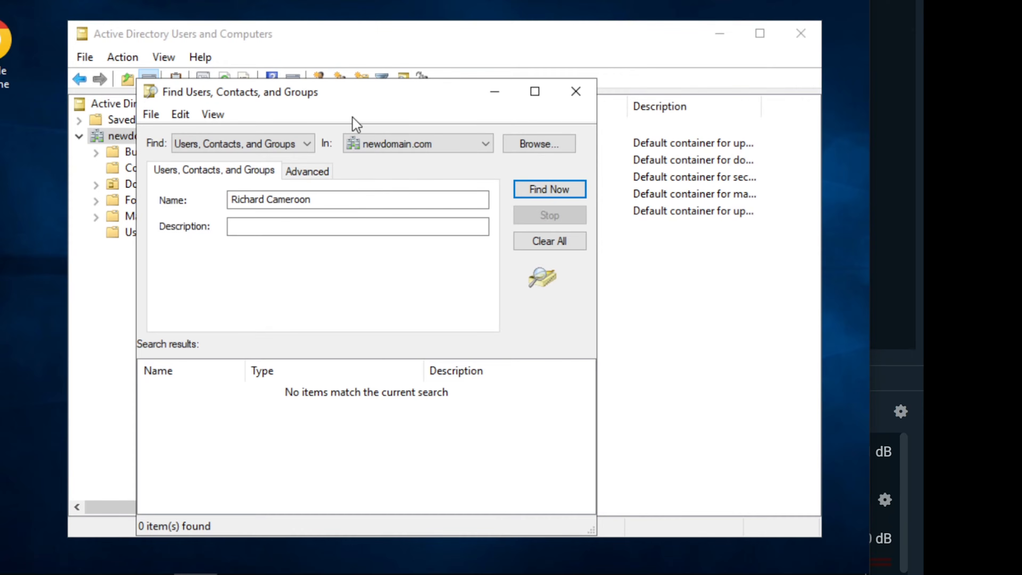
left_click(311, 200)
left_click(306, 201)
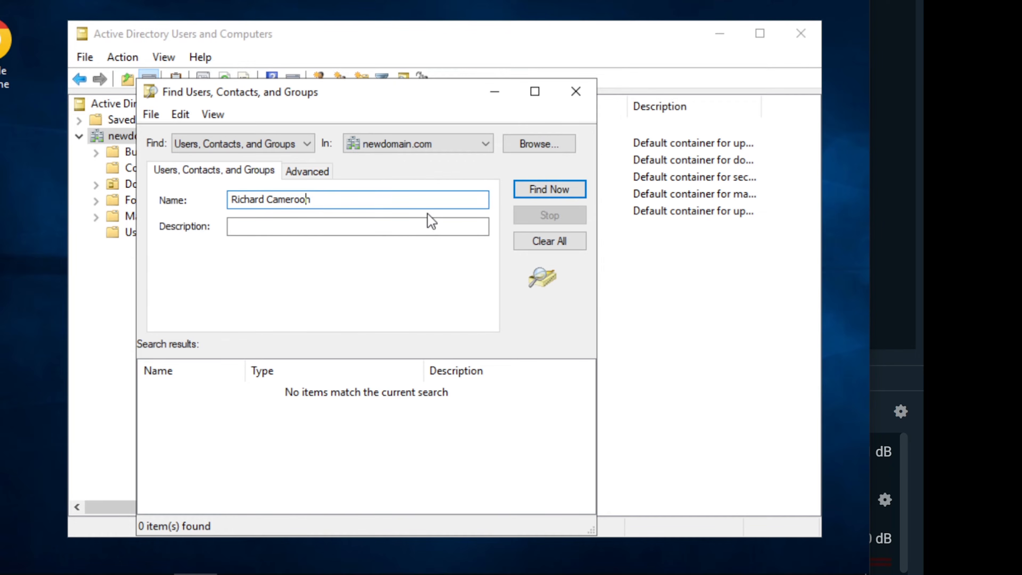
left_click(540, 186)
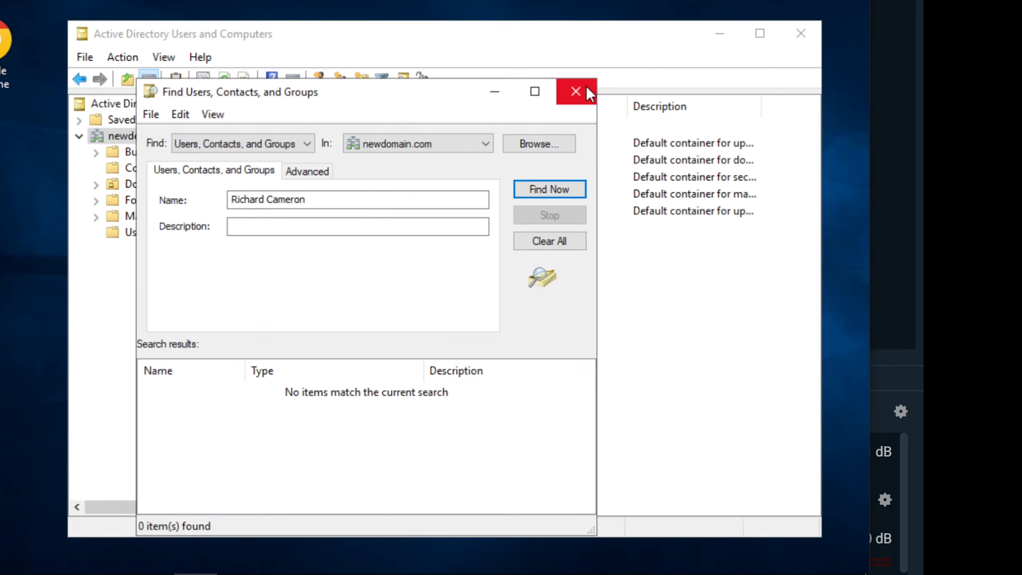
left_click(575, 91)
Start a new user account in the newdomain.com Users container
right_click(128, 136)
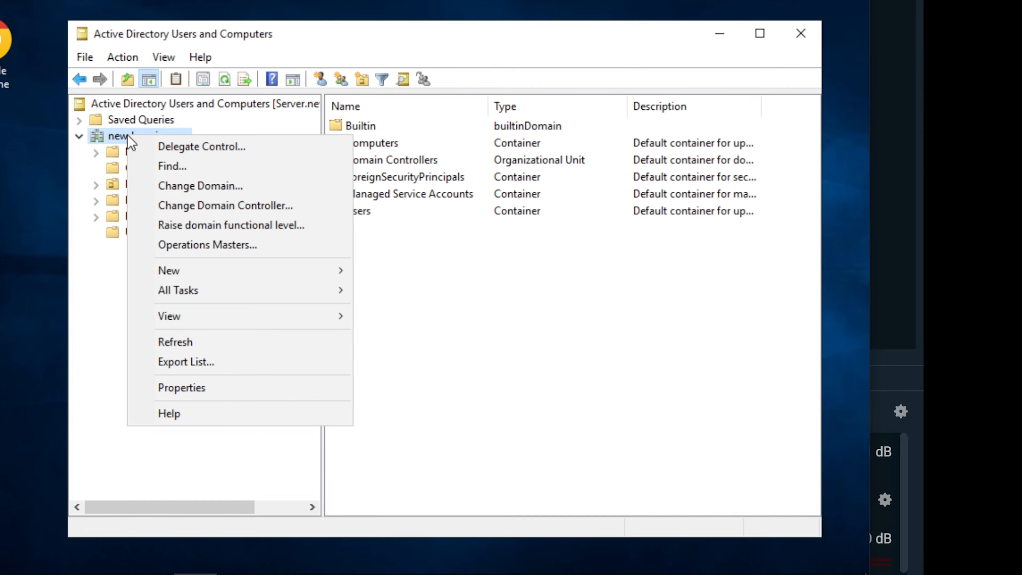
mouse_move(228, 278)
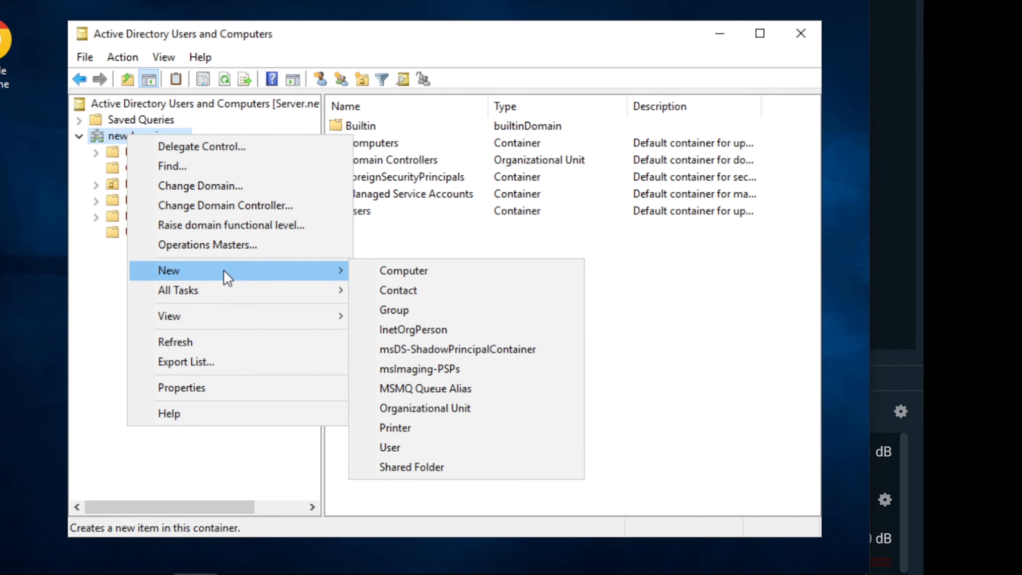
left_click(124, 289)
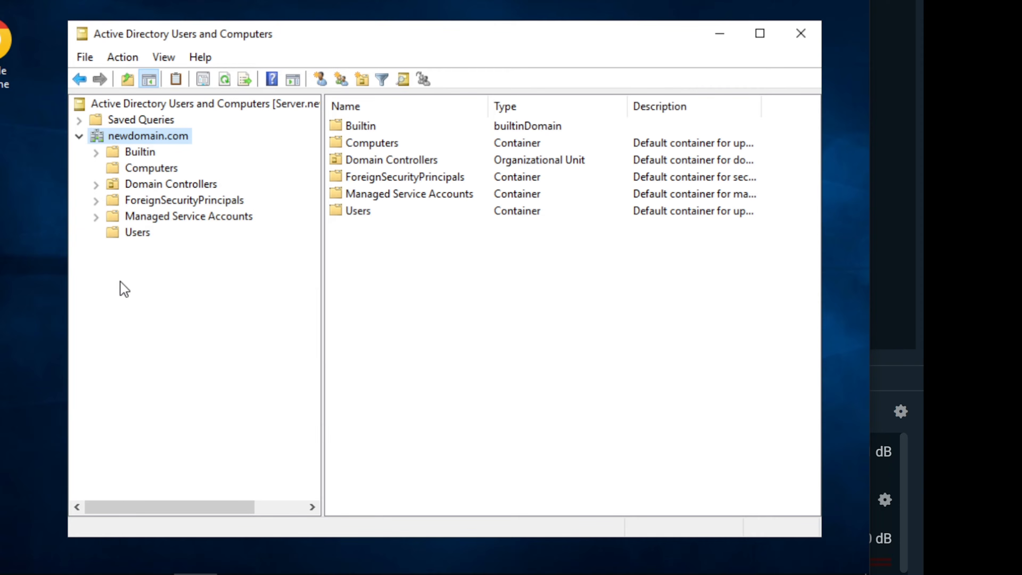
left_click(139, 234)
right_click(139, 236)
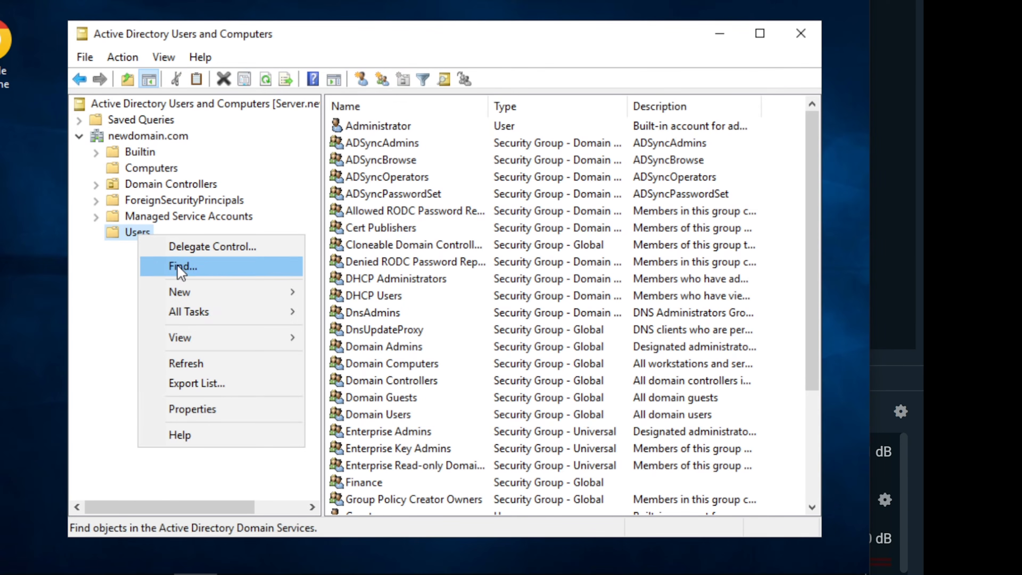
mouse_move(260, 287)
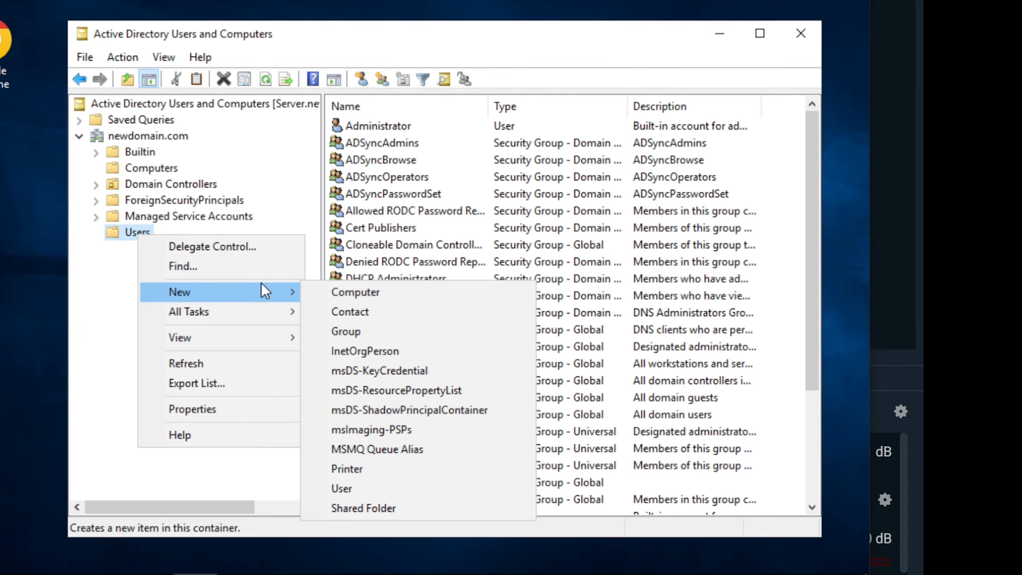
left_click(348, 489)
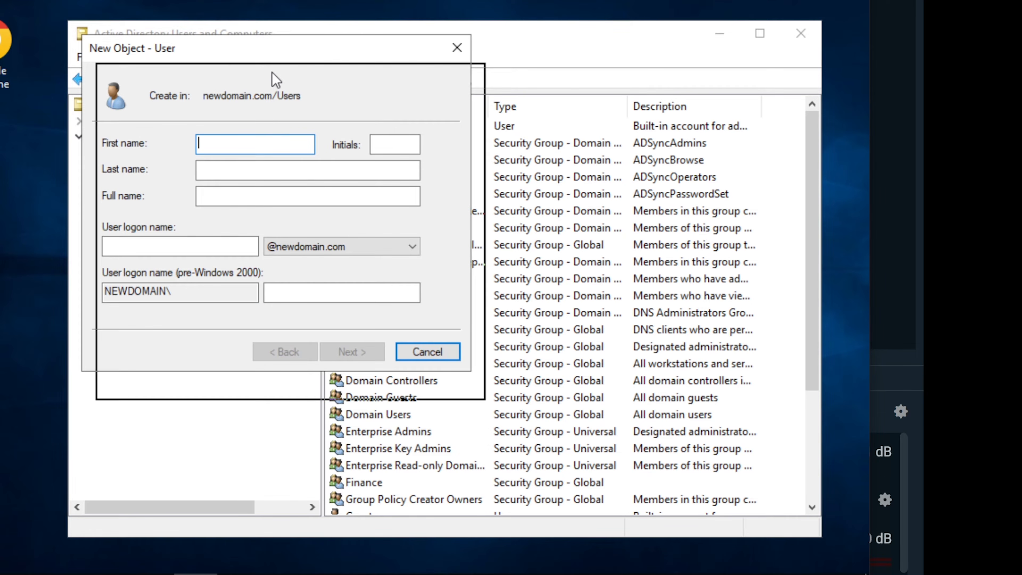
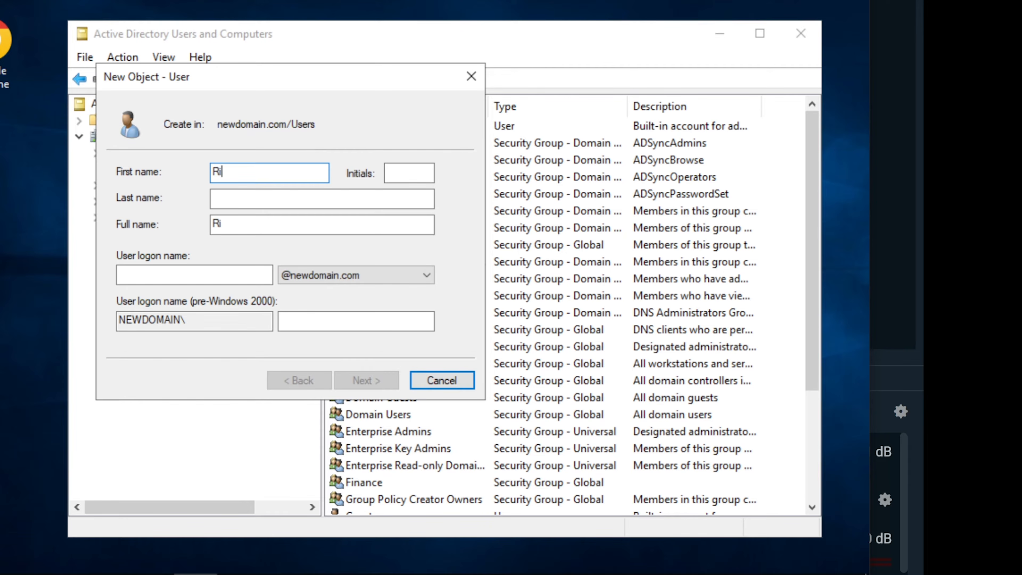
Enter the caller's first name, last name and logon name, and continue to the password step
key("Tab")
key("Tab")
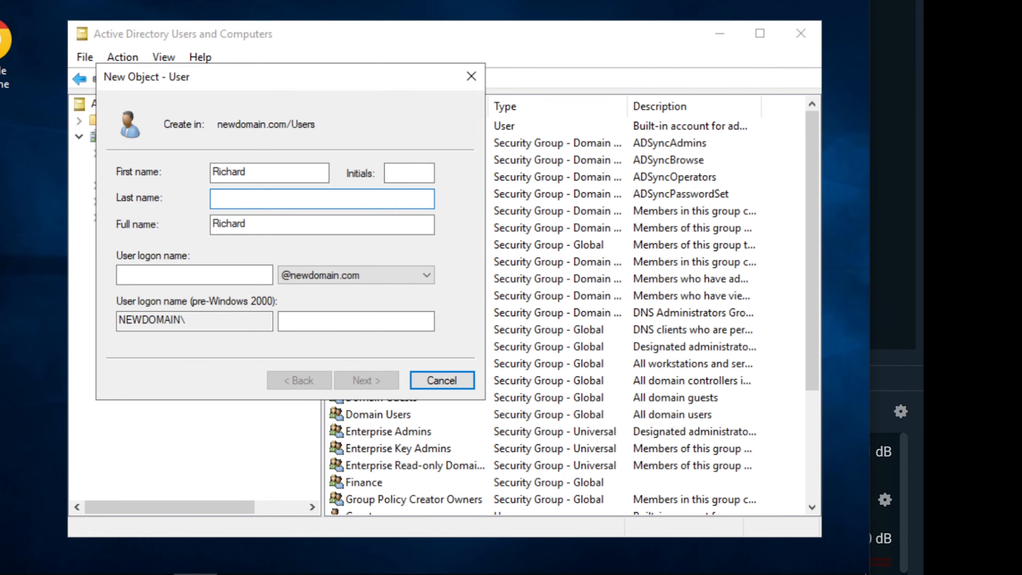
left_click(158, 275)
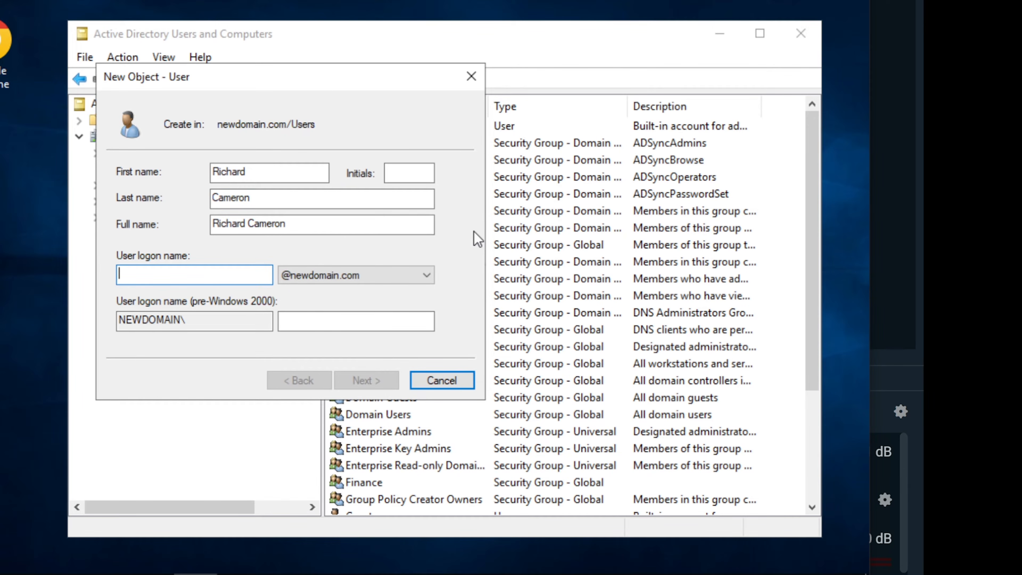
type("richardc")
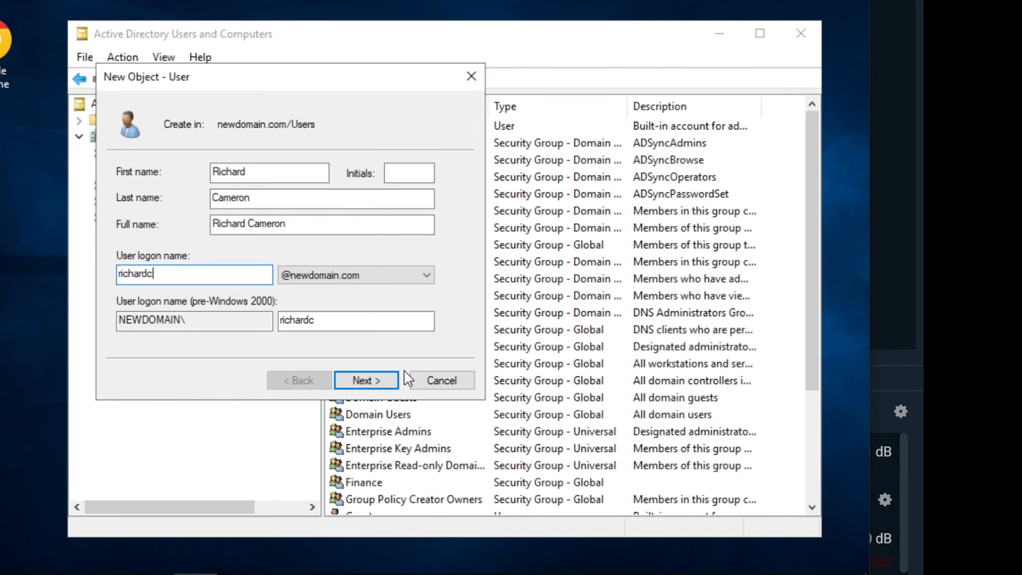
left_click(368, 386)
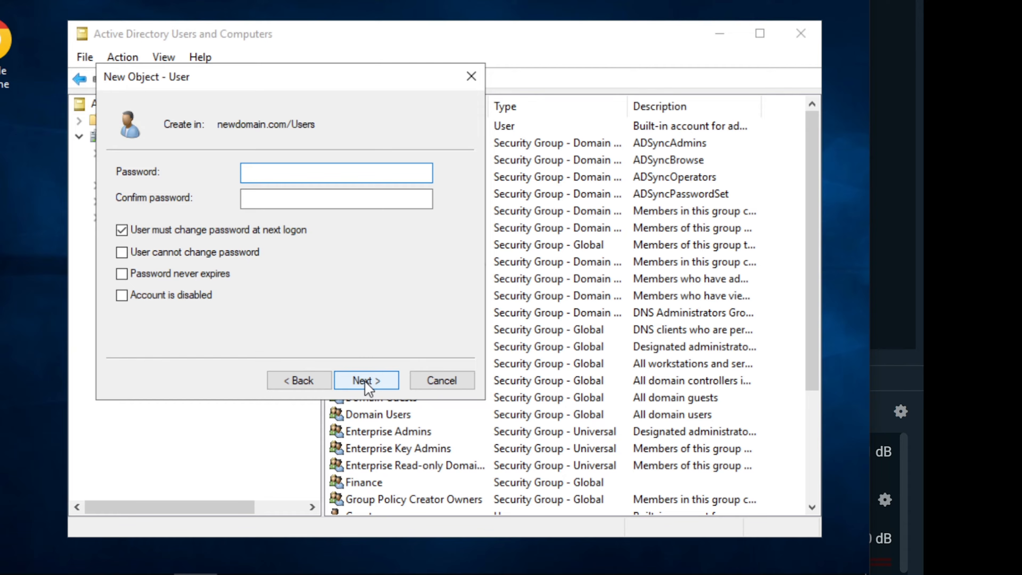
Enter an initial password and dismiss the password policy error it triggers
type("P")
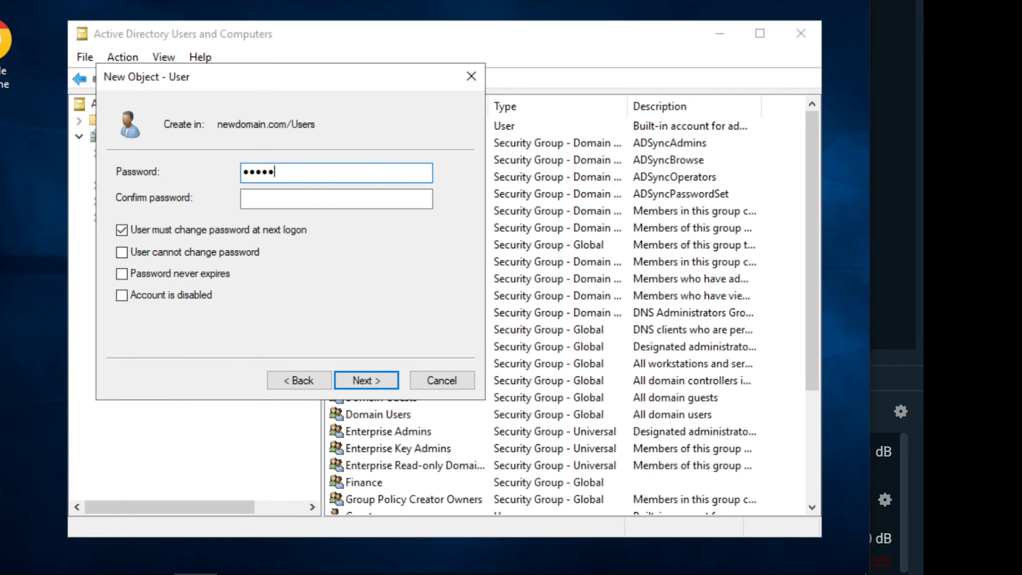
type("@ssw0rd")
key("Tab")
type("P@ssw0rd")
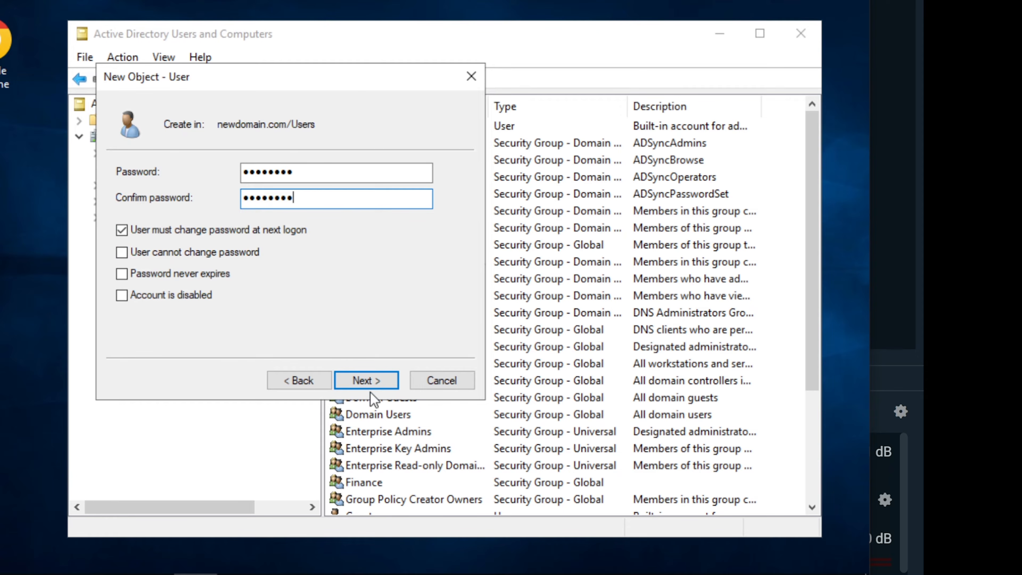
left_click(365, 380)
left_click(361, 382)
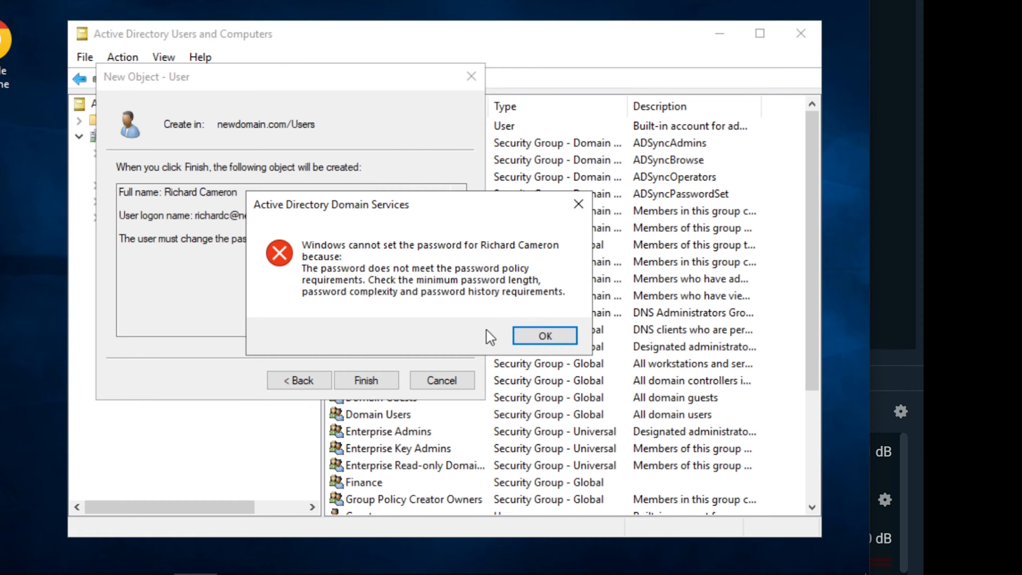
left_click(542, 336)
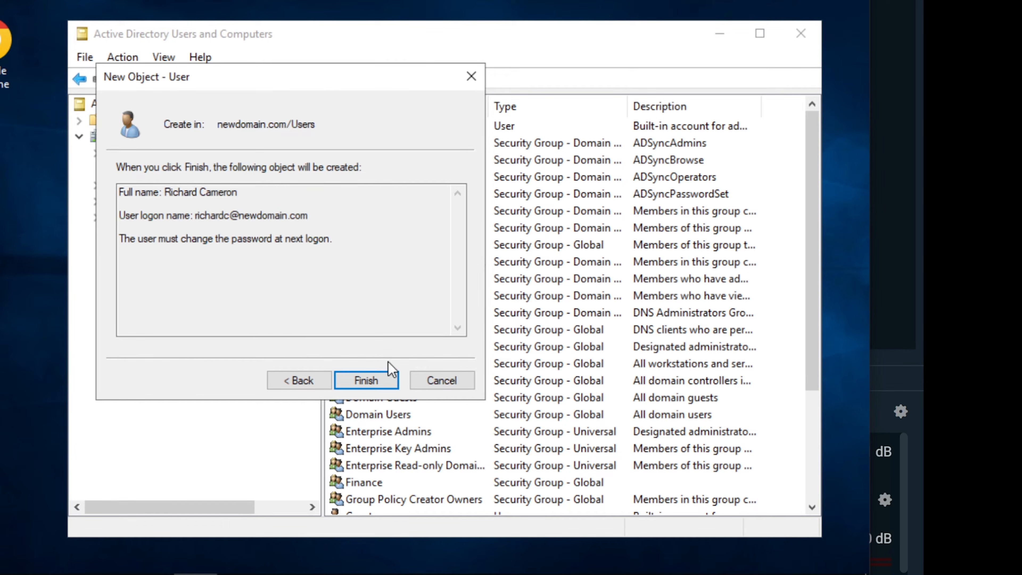
Go back, enter and confirm a stronger password, and finish creating the account
left_click(304, 381)
left_click(296, 171)
double_click(296, 171)
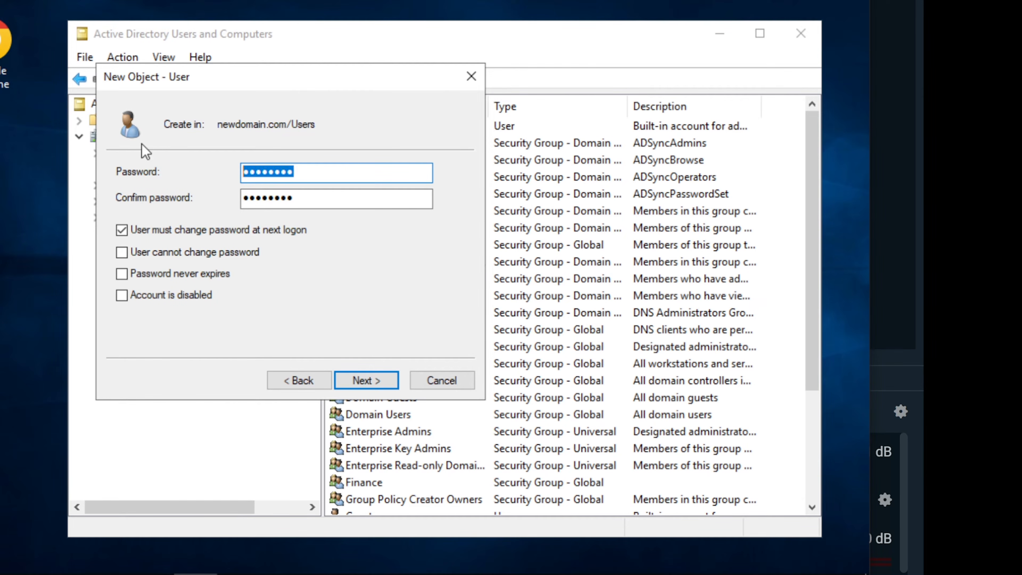
type("P@••••••")
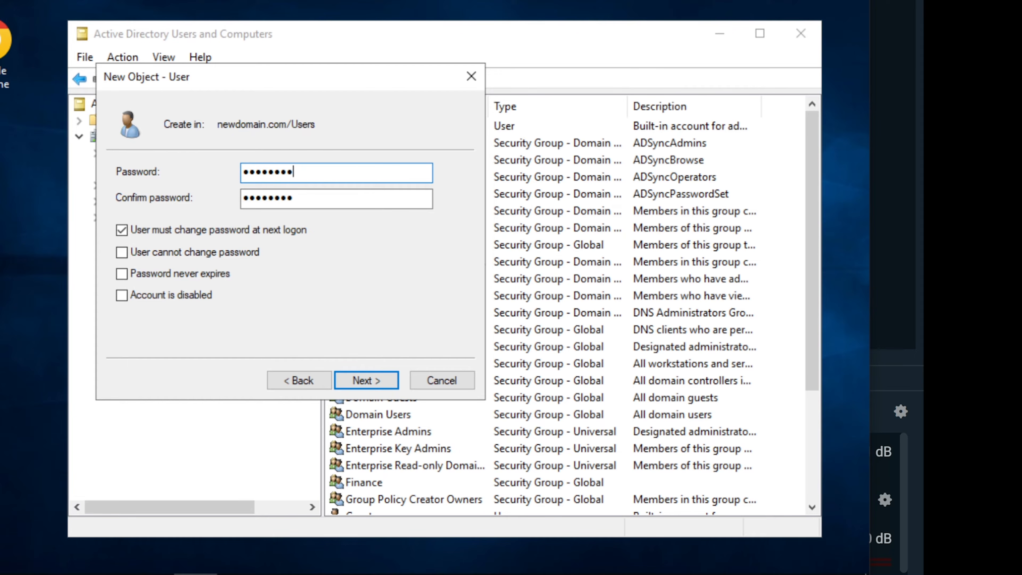
key("Tab")
type("•")
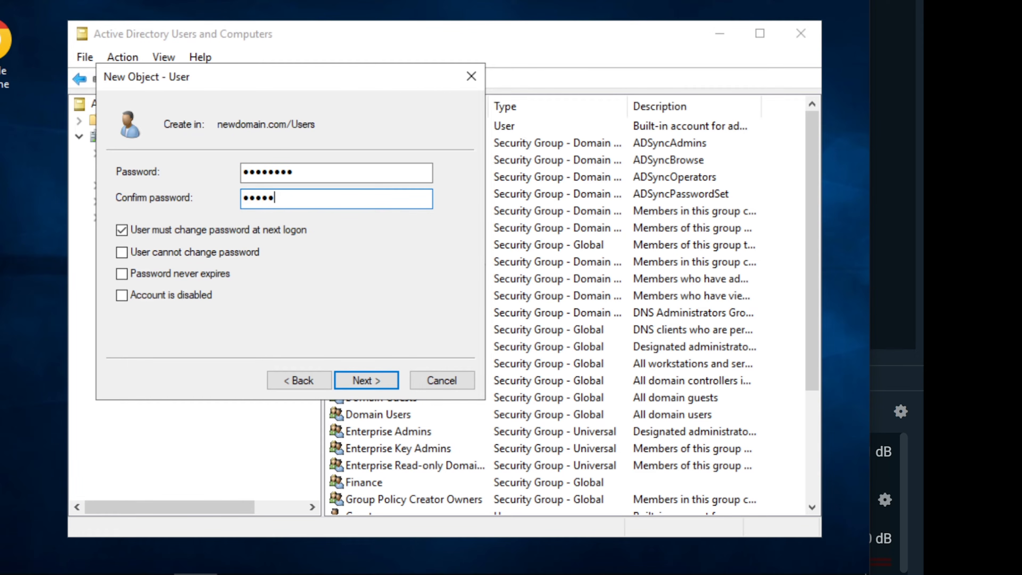
type("•••••••")
left_click(369, 379)
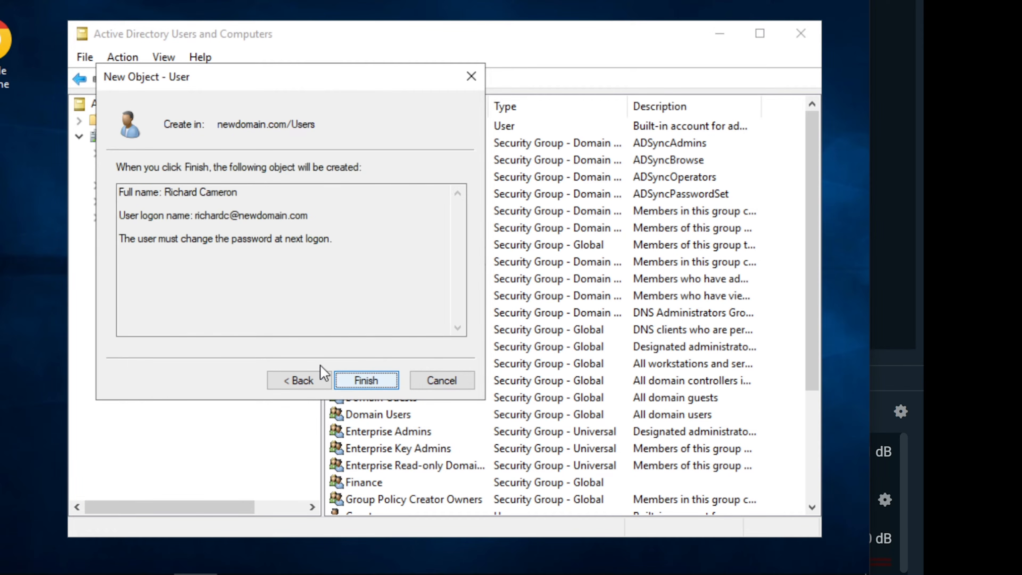
left_click(369, 379)
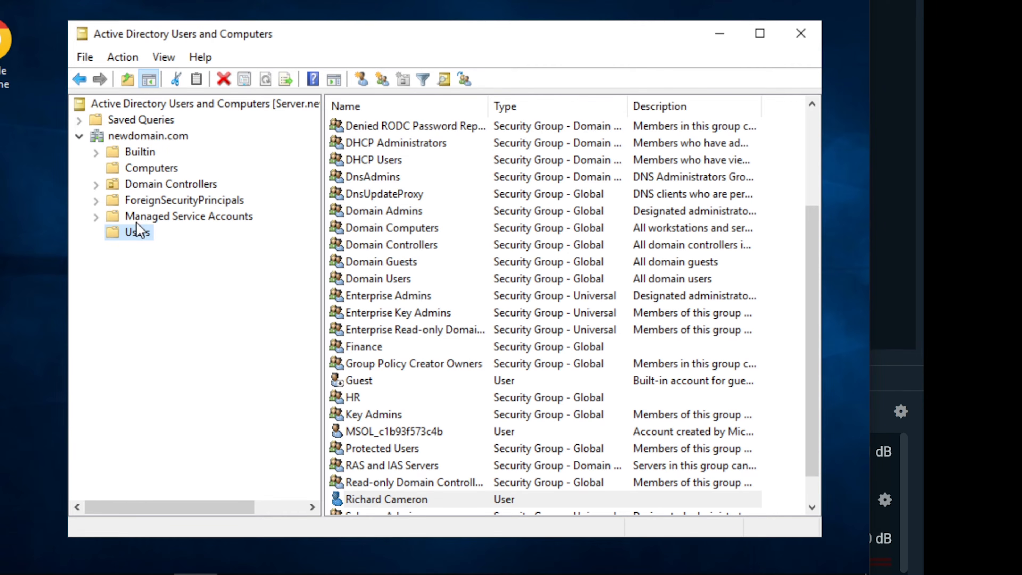
Find the caller's new account in newdomain.com and open its Properties
left_click(121, 136)
right_click(121, 136)
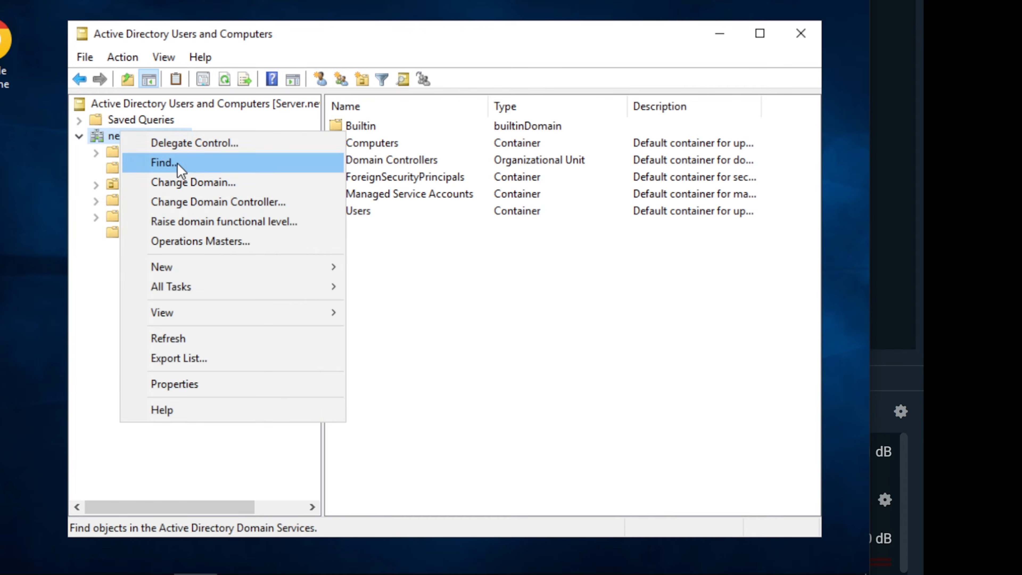
left_click(159, 161)
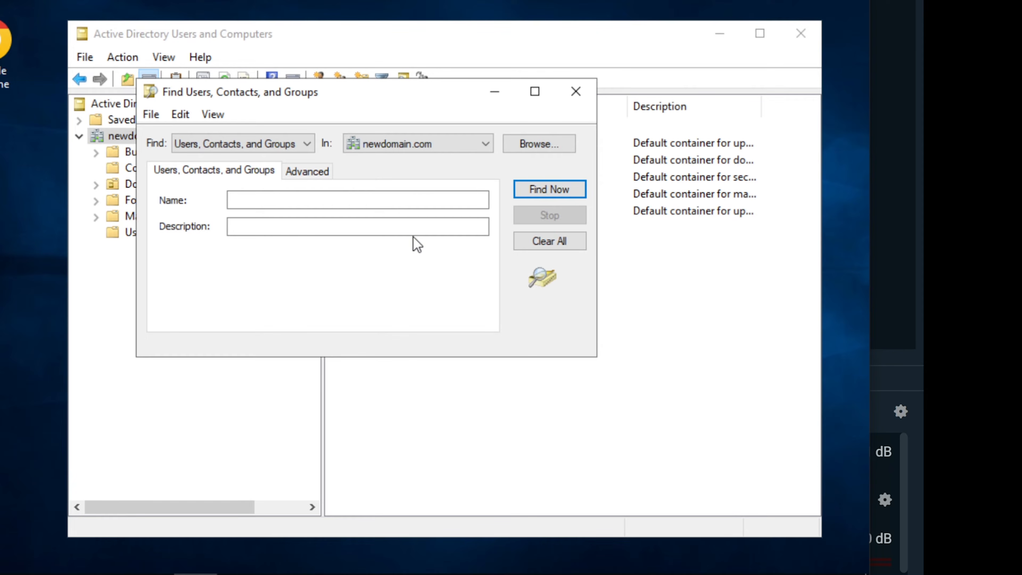
left_click(422, 200)
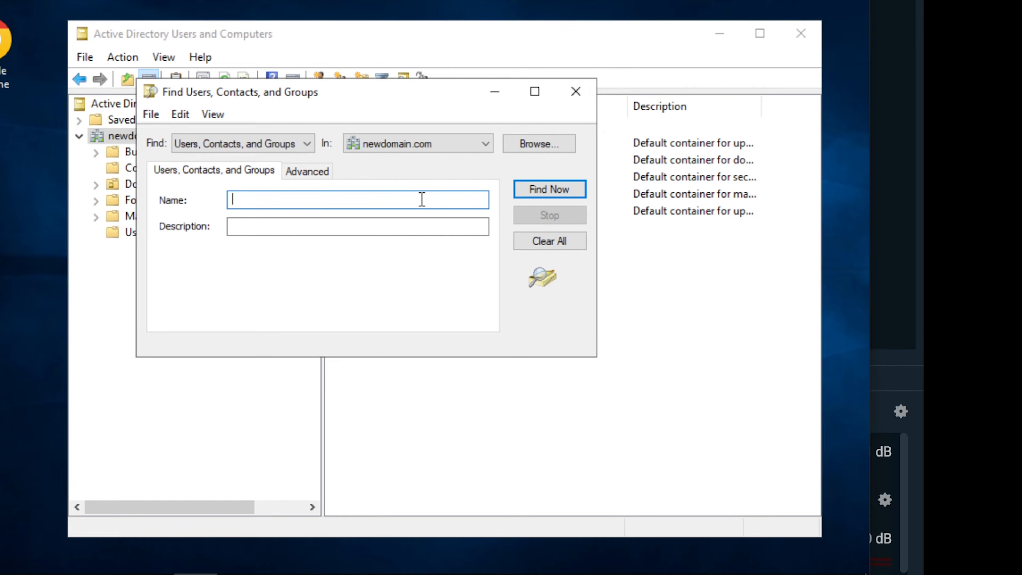
key("Return")
left_click(196, 392)
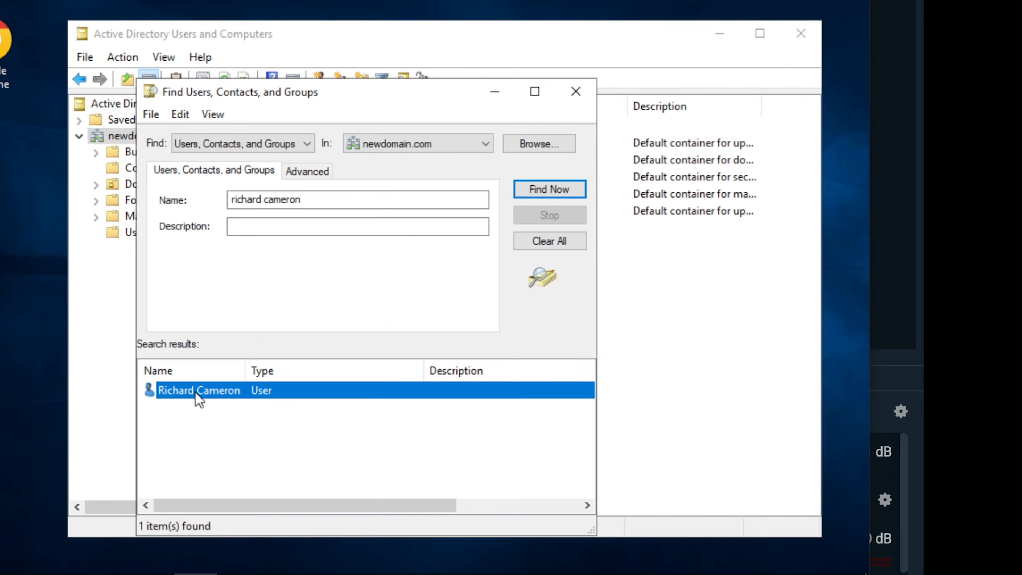
right_click(198, 398)
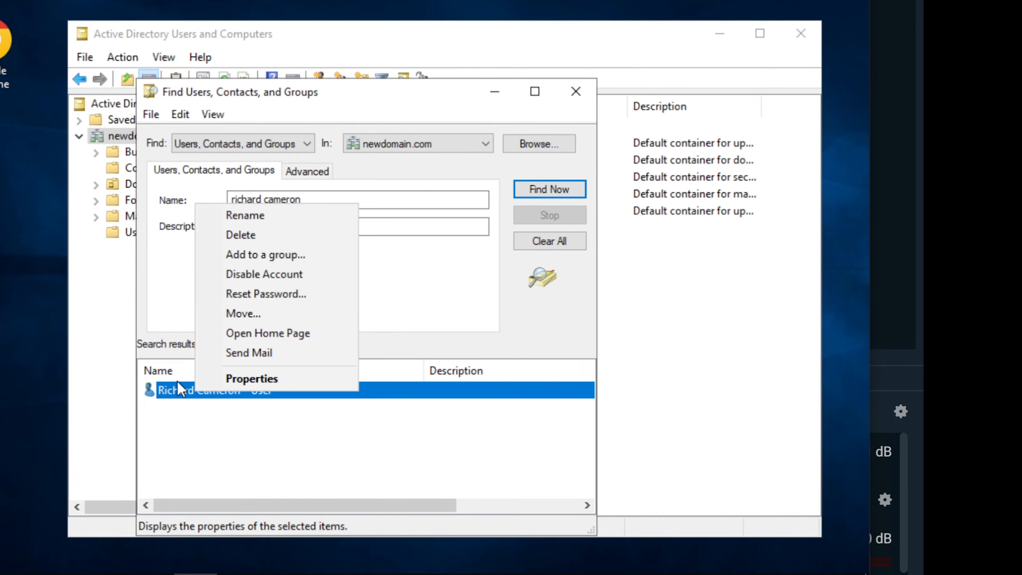
double_click(175, 389)
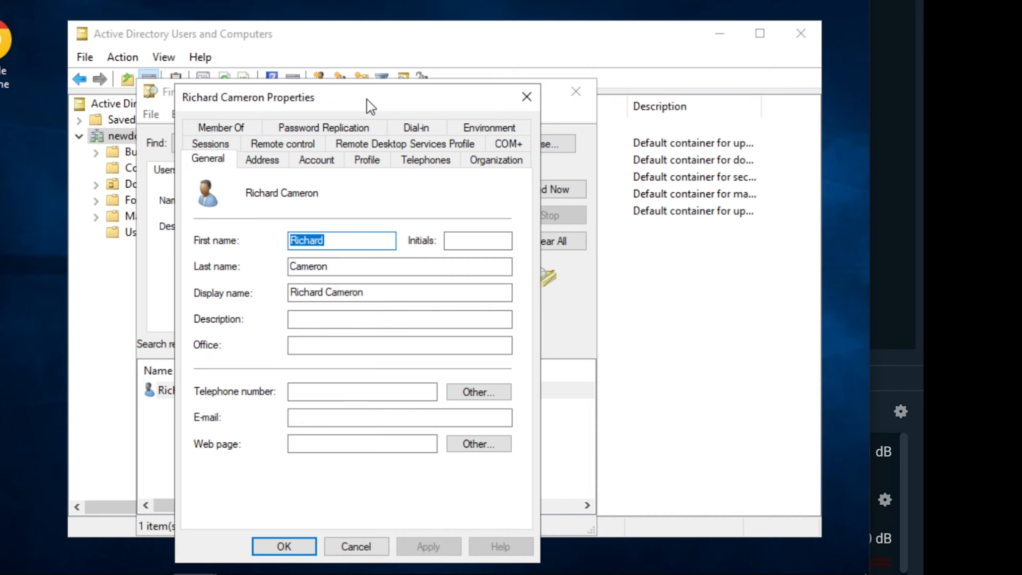
Tick Unlock account on the Account tab, apply it, and close Properties with OK
left_click_drag(370, 105, 374, 23)
left_click(305, 79)
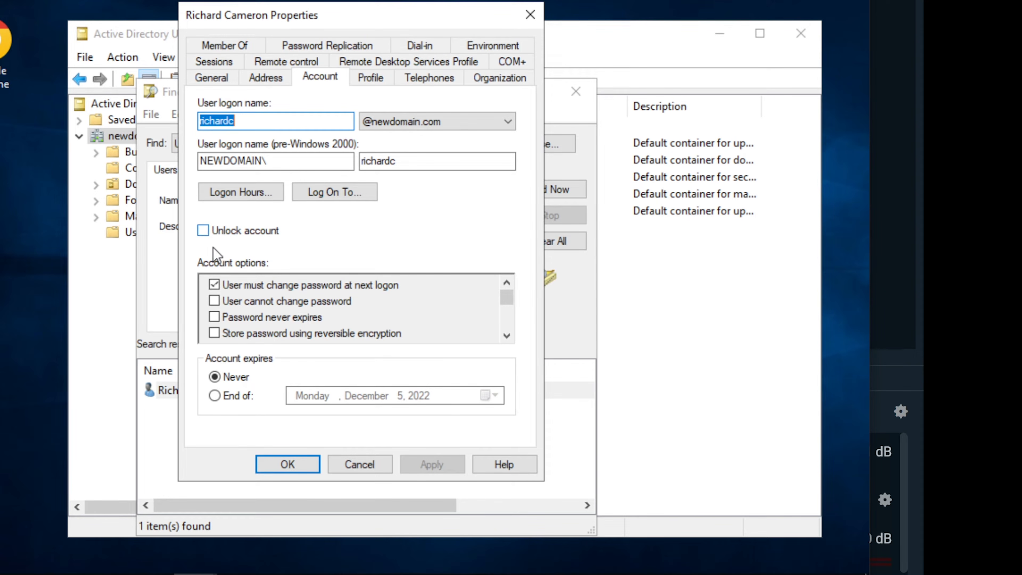
left_click(203, 232)
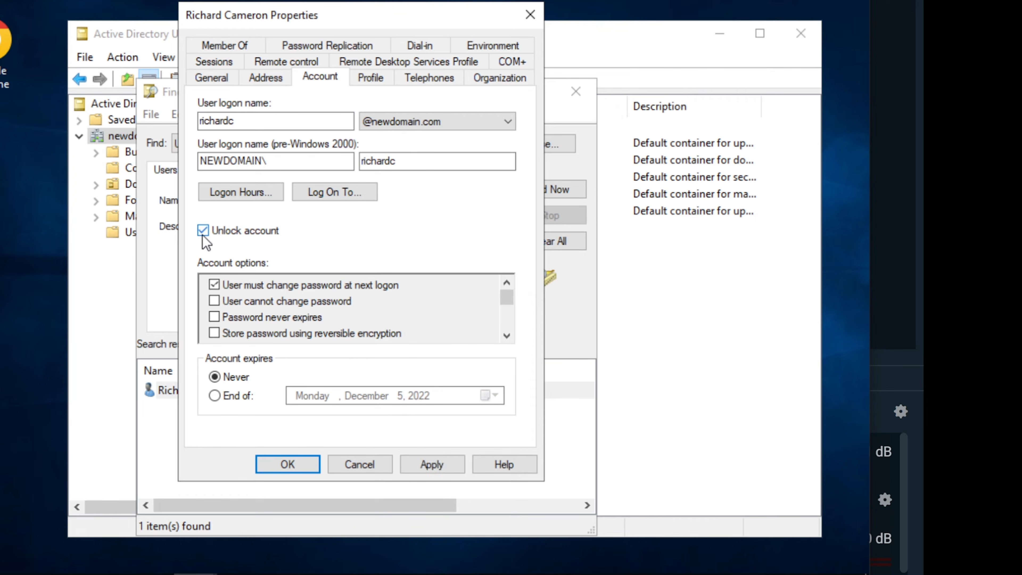
left_click(432, 464)
left_click(295, 464)
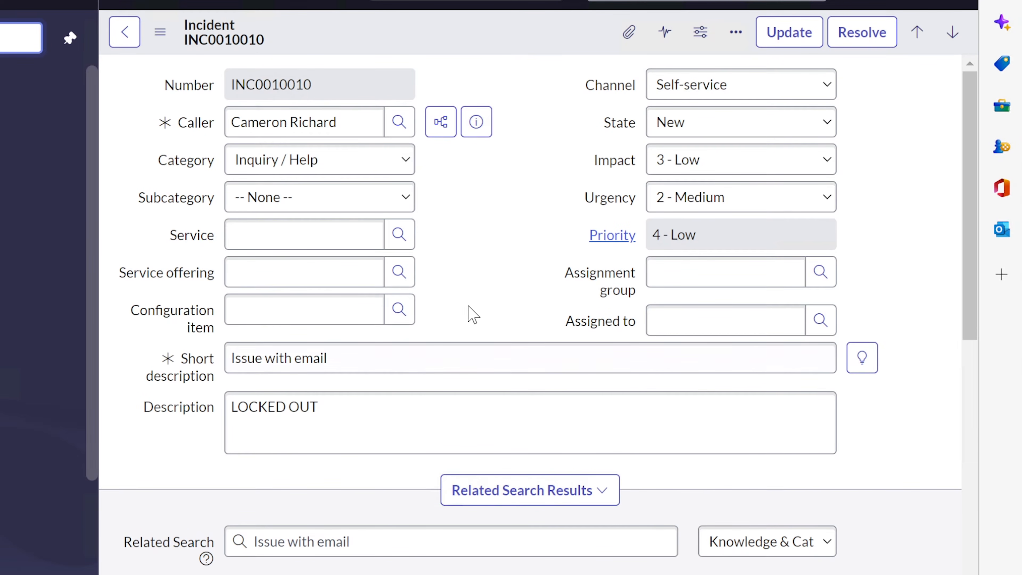
Review INC0010010's caller field and scroll through the form's sections
left_click_drag(362, 120, 201, 131)
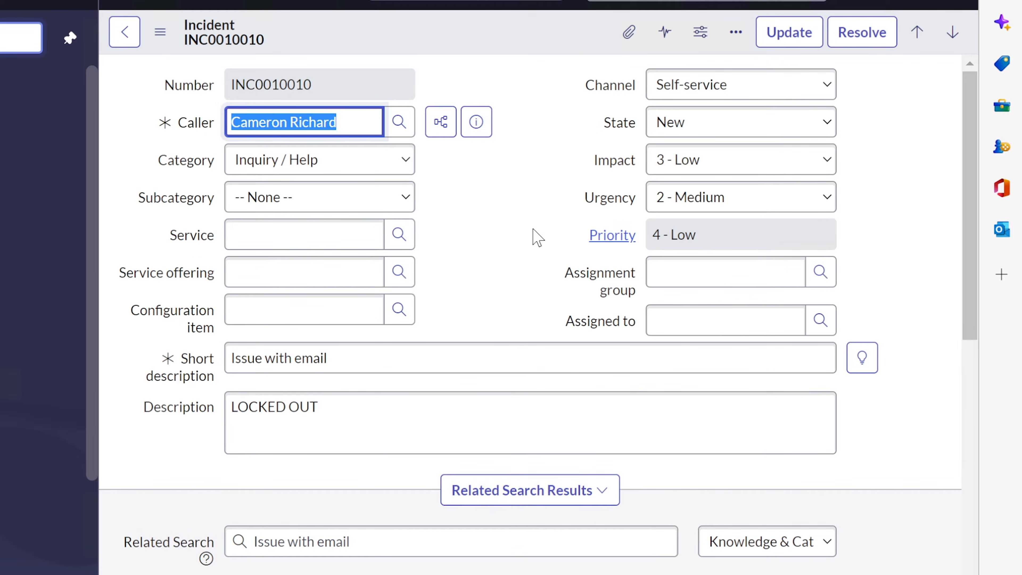
left_click(522, 234)
scroll(519, 233, "down", 20)
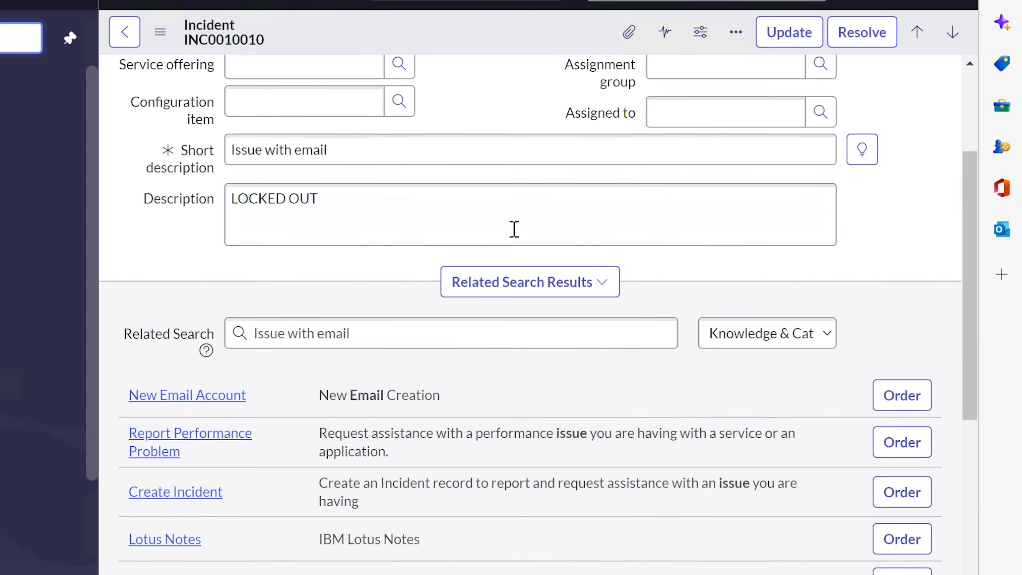
scroll(509, 239, "up", 5)
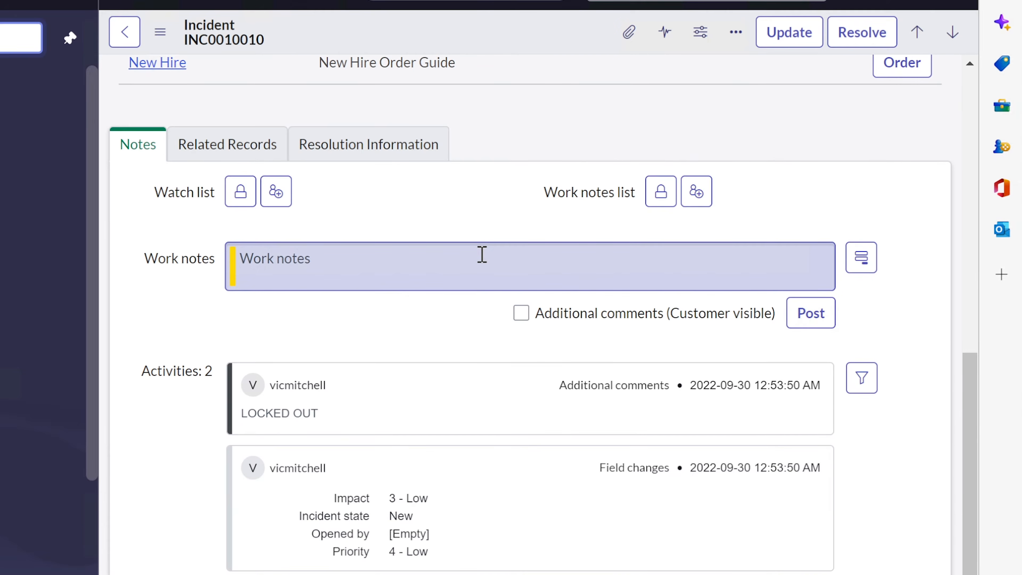
scroll(448, 262, "down", 7)
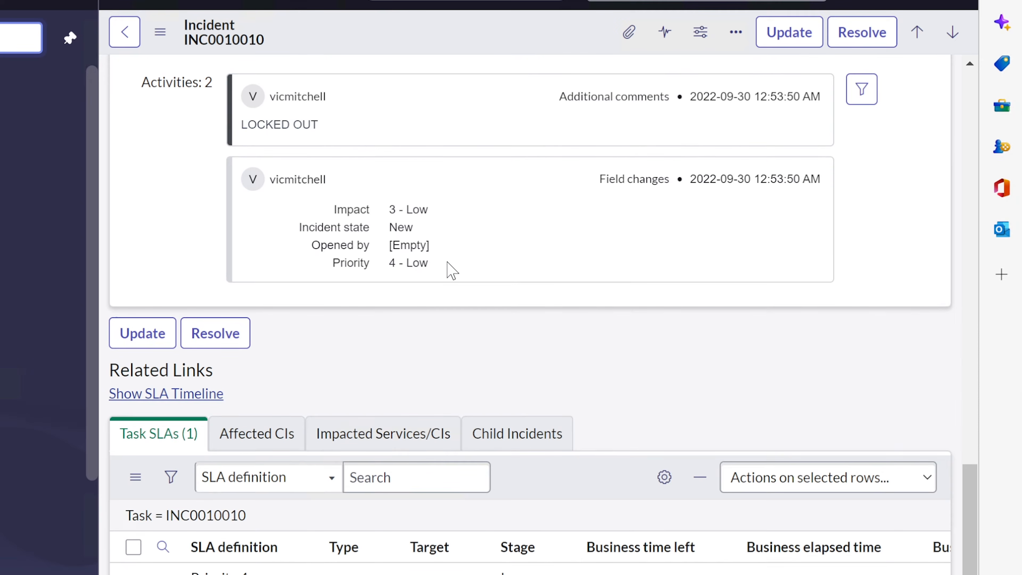
scroll(451, 269, "up", 20)
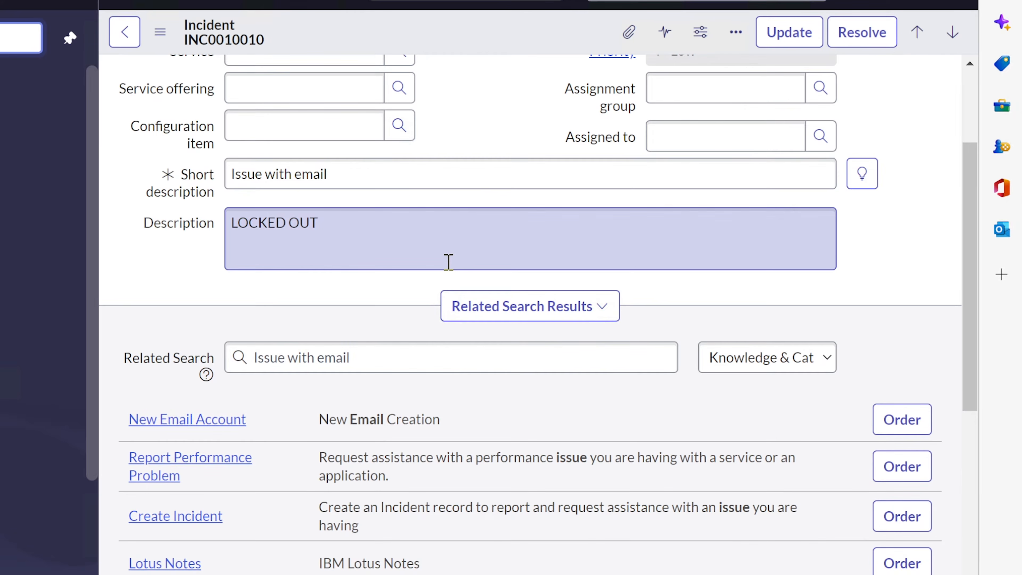
scroll(448, 262, "down", 15)
scroll(451, 270, "up", 5)
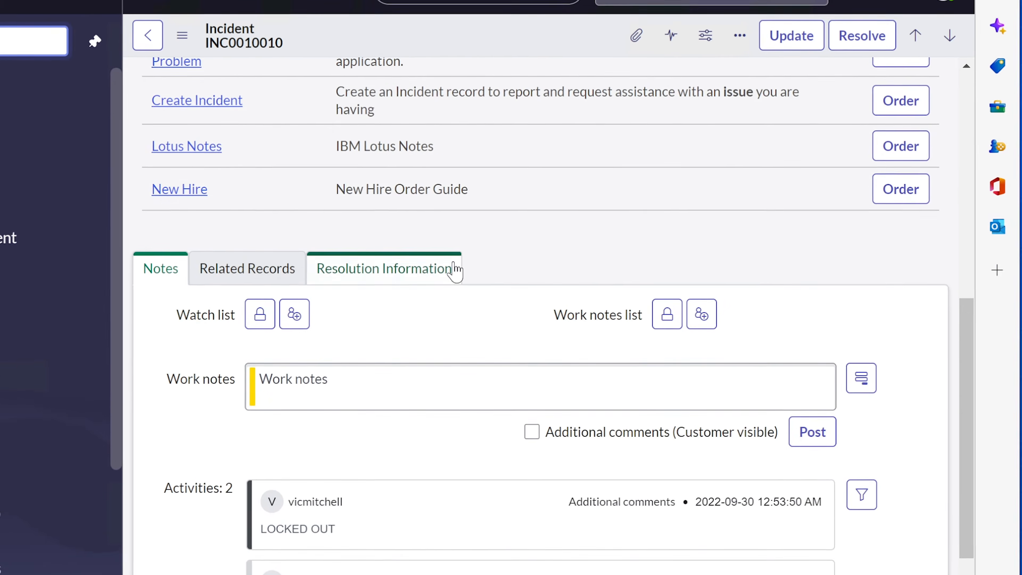
left_click(420, 266)
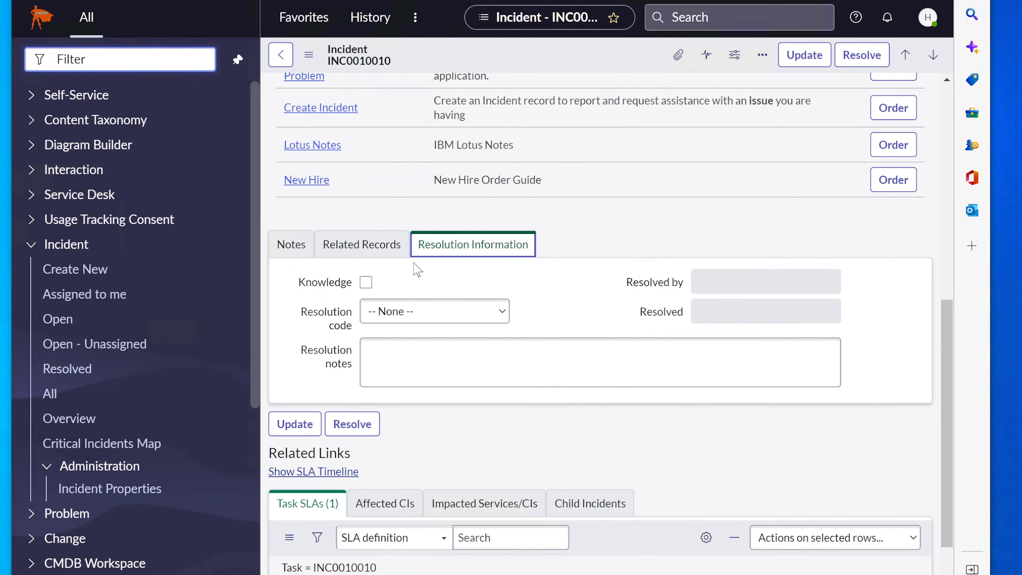
left_click(299, 244)
scroll(458, 311, "down", 2)
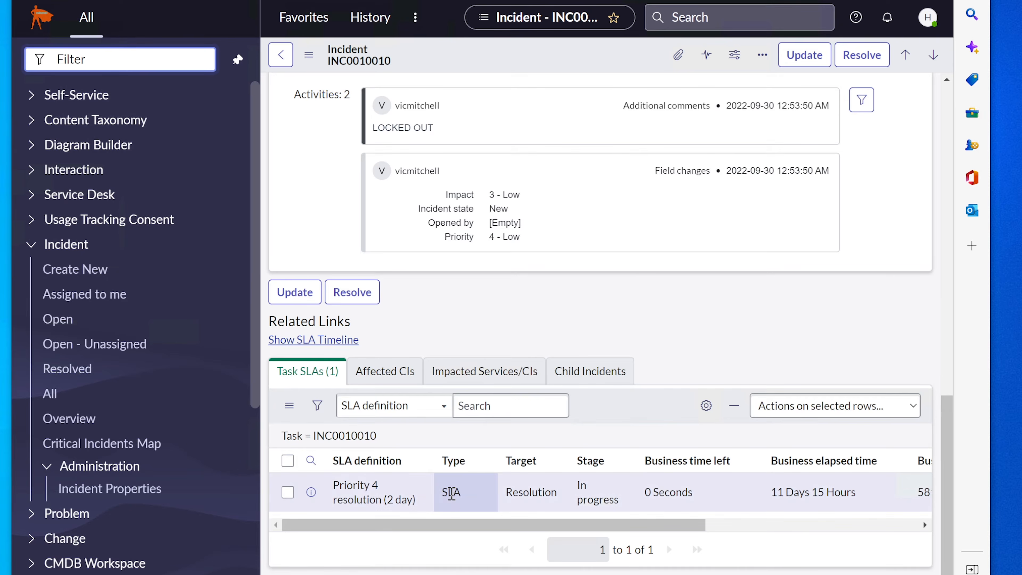
scroll(451, 492, "up", 5)
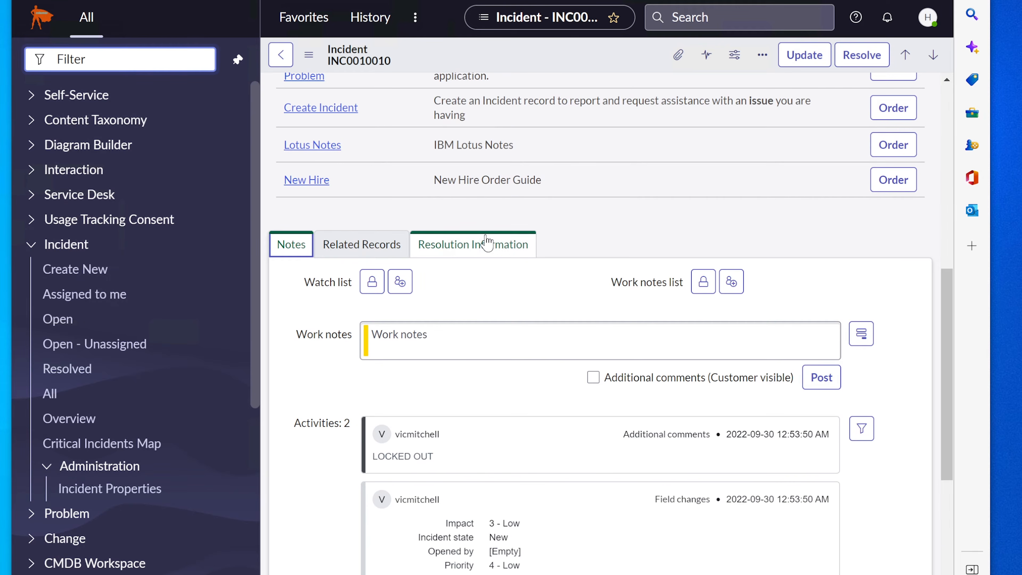
Set Resolution code to Resolved by change with notes 'Unlocked user's account. Tested with the user. It is working fine'
left_click(455, 247)
left_click(455, 252)
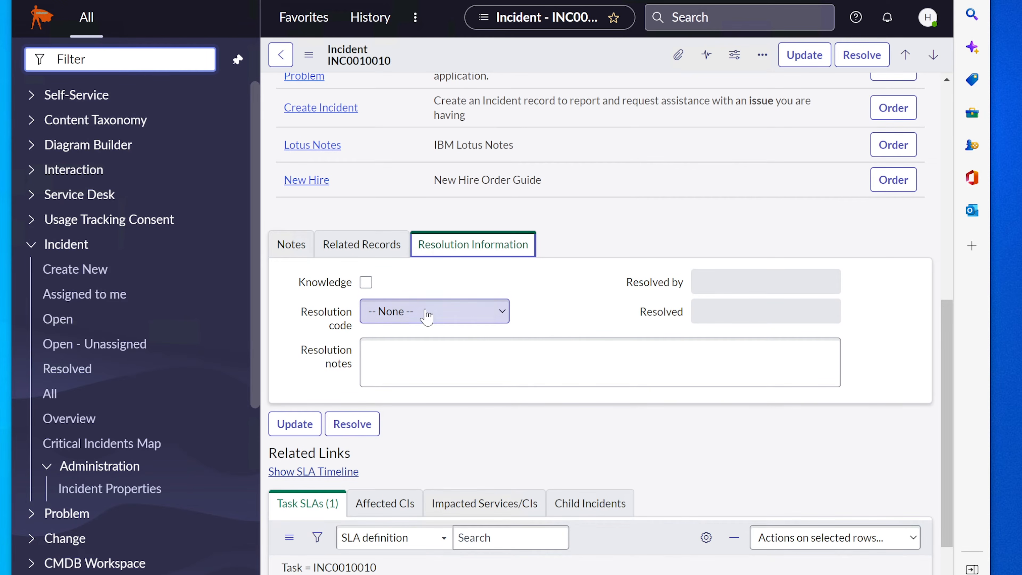
left_click(427, 316)
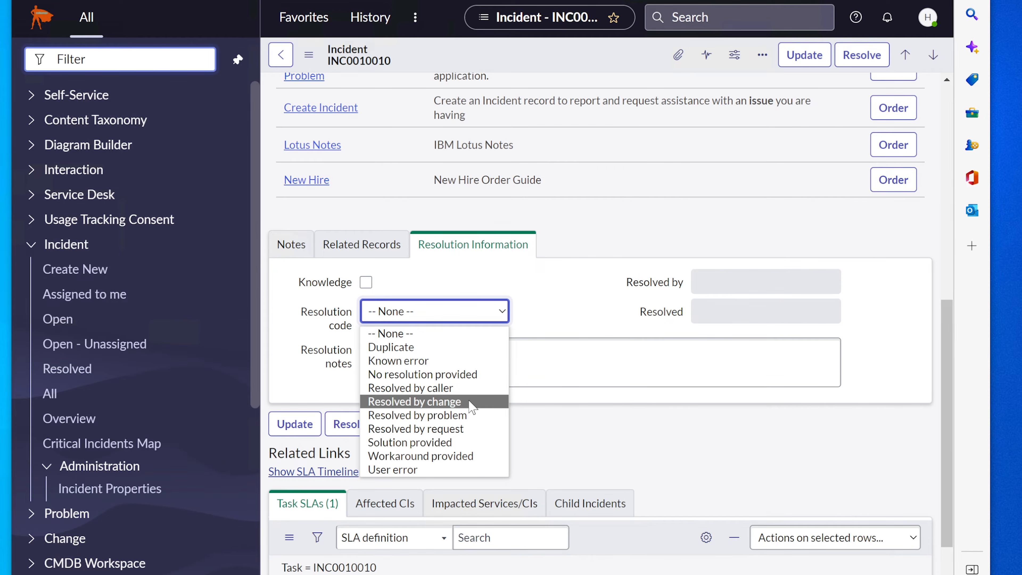
left_click(471, 401)
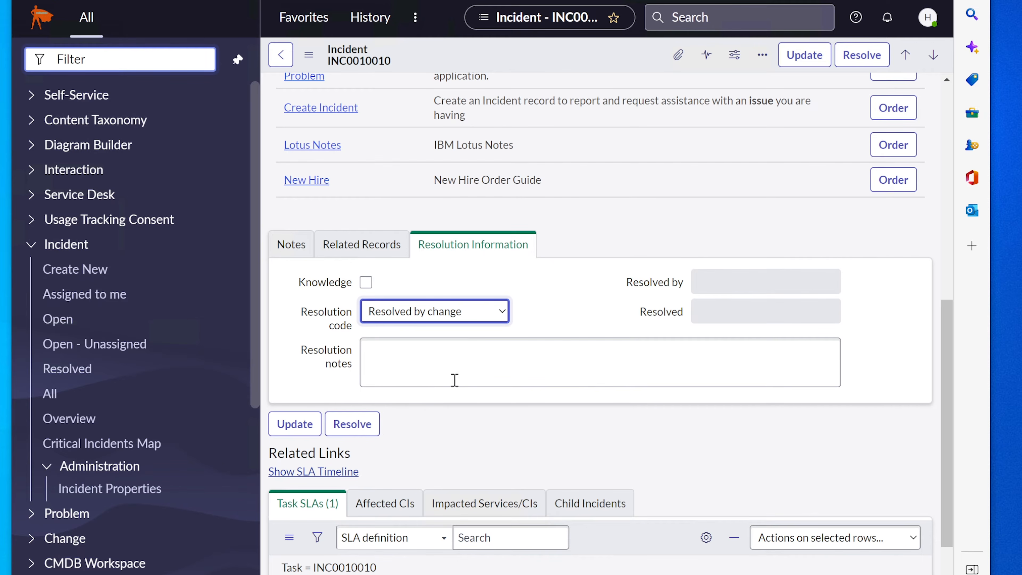
left_click(454, 373)
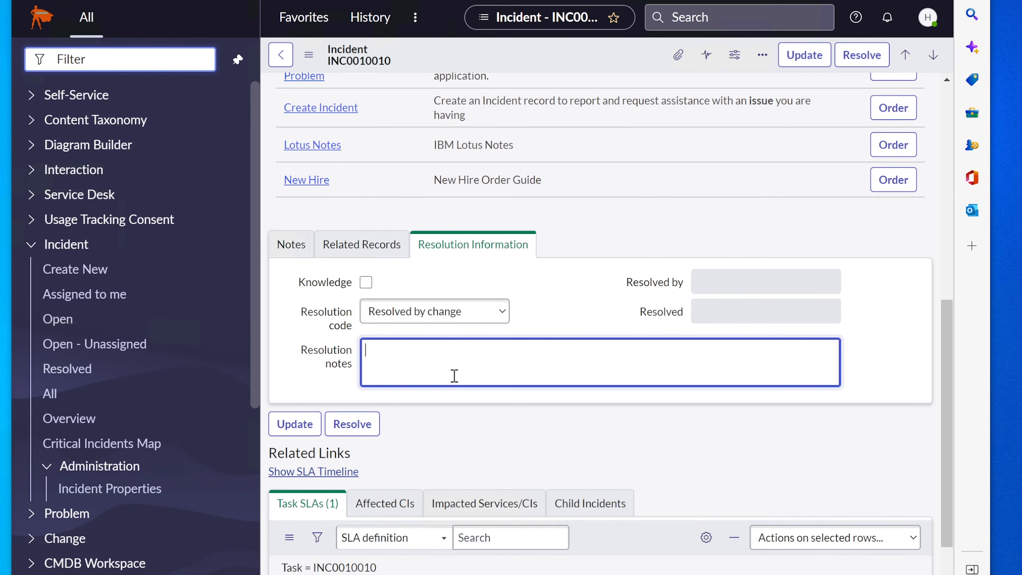
type("ocked Ruser's account")
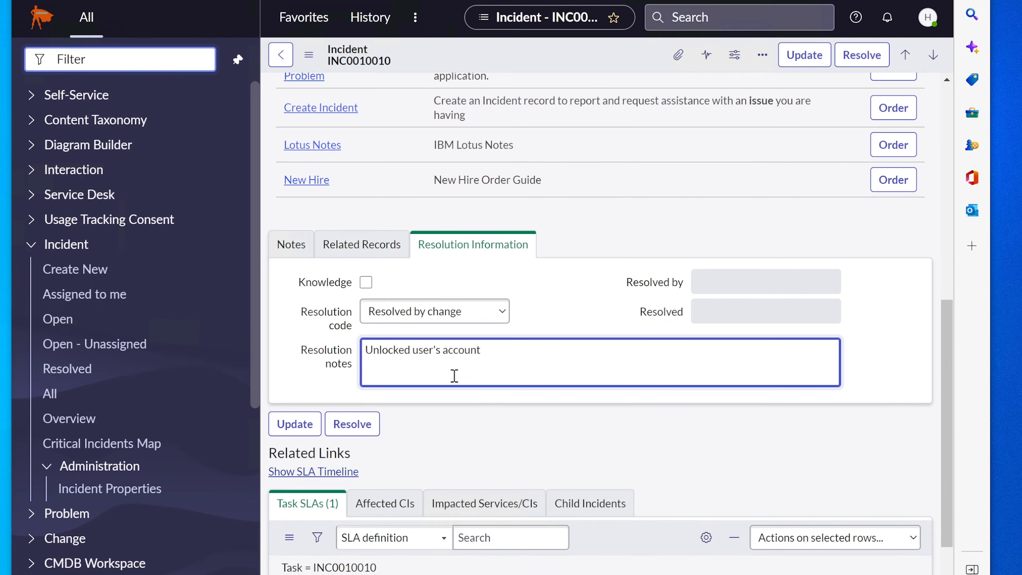
type(". Tested with the user")
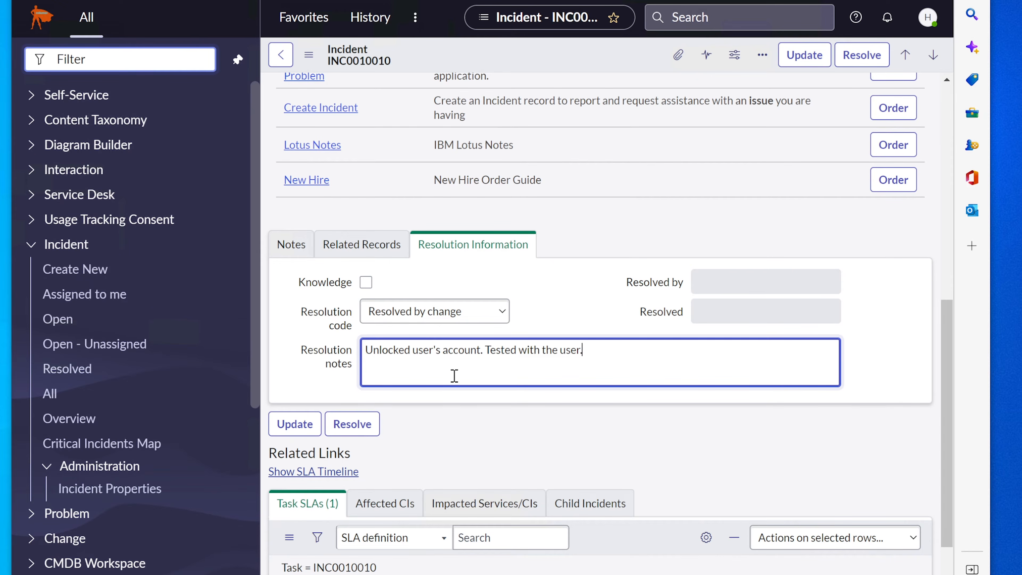
type(". It is working fine. Ervin")
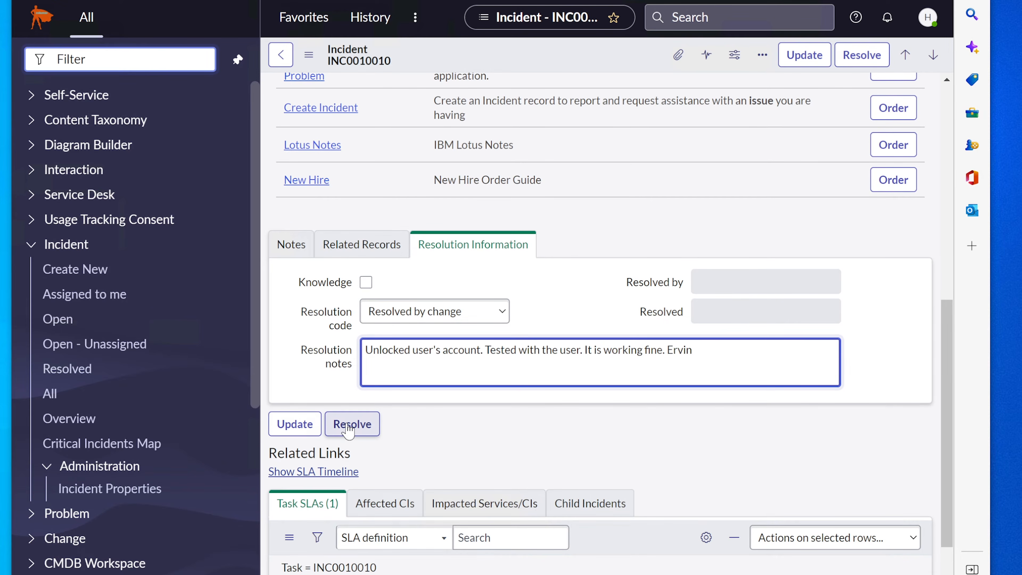
Resolve the incident, reload the unassigned incidents list, and reopen INC0010010
left_click(348, 425)
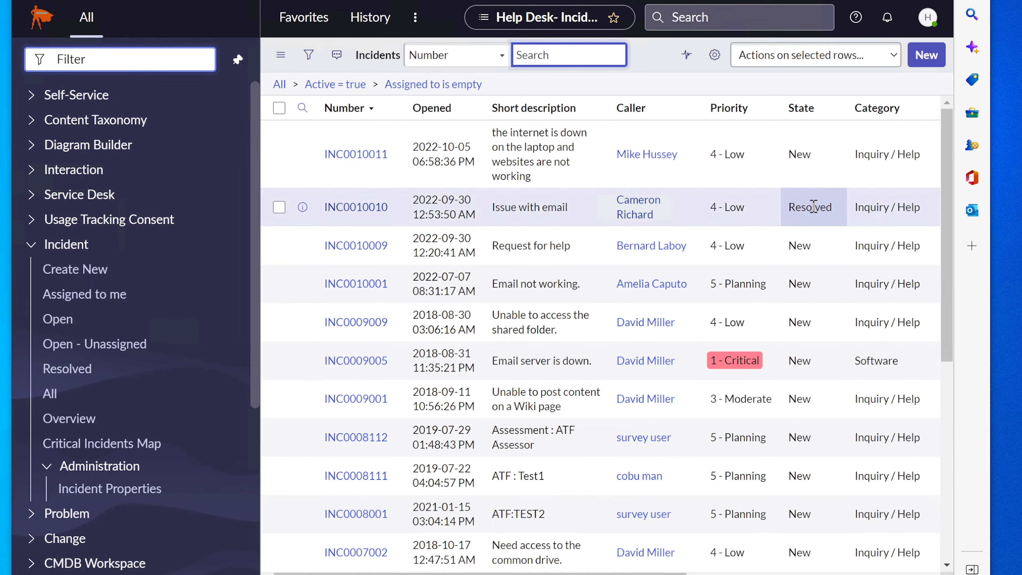
left_click(110, 345)
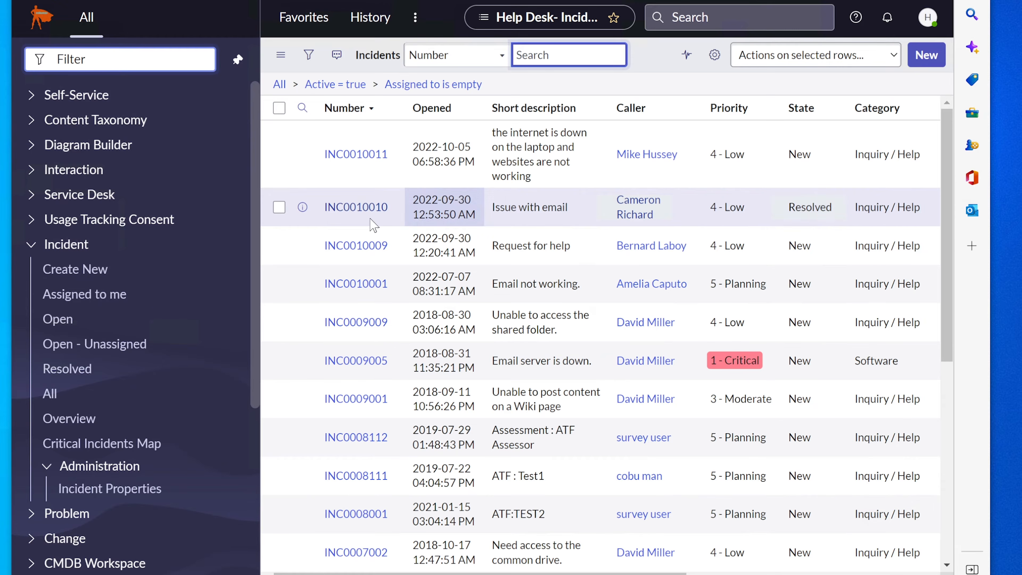
left_click(355, 207)
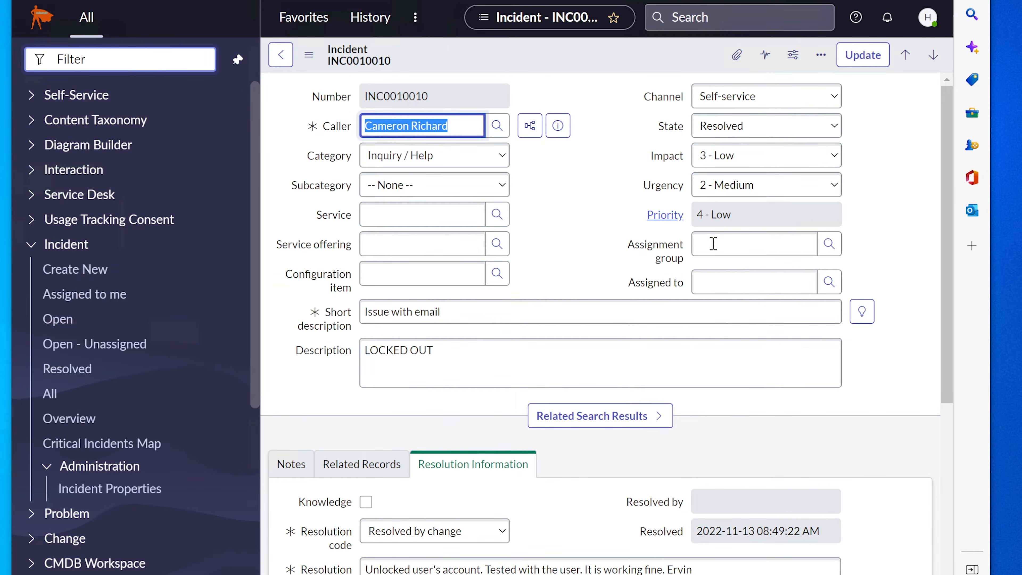
Assign the incident to the Help Desk group and its technician, and save the update
left_click(712, 243)
left_click(711, 284)
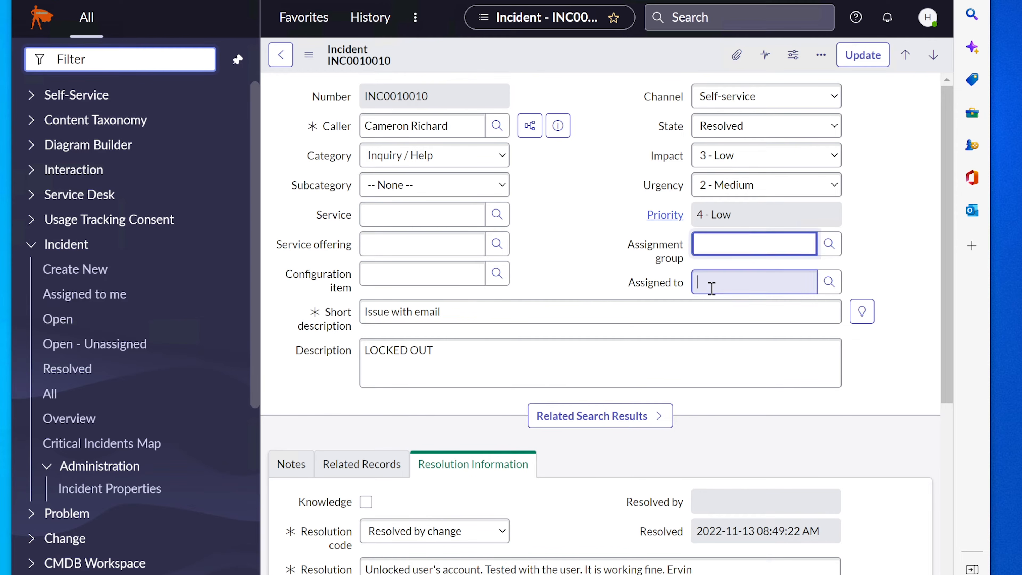
type("help")
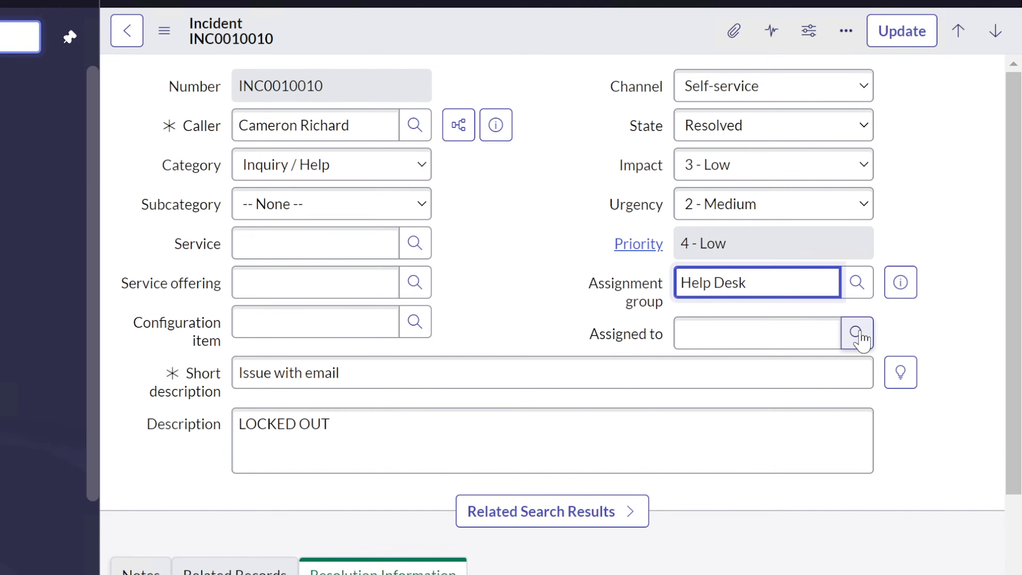
left_click(829, 282)
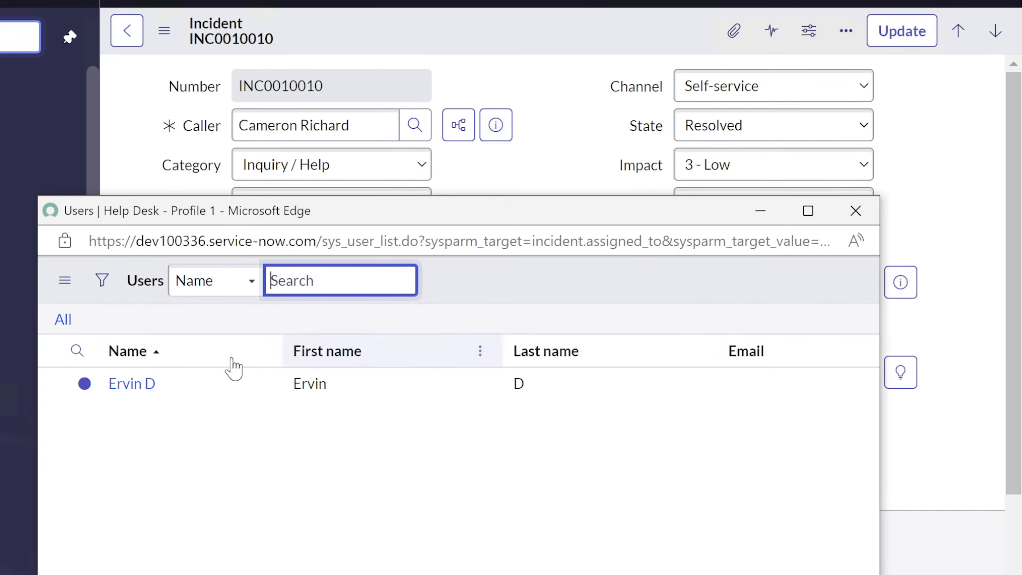
left_click(135, 385)
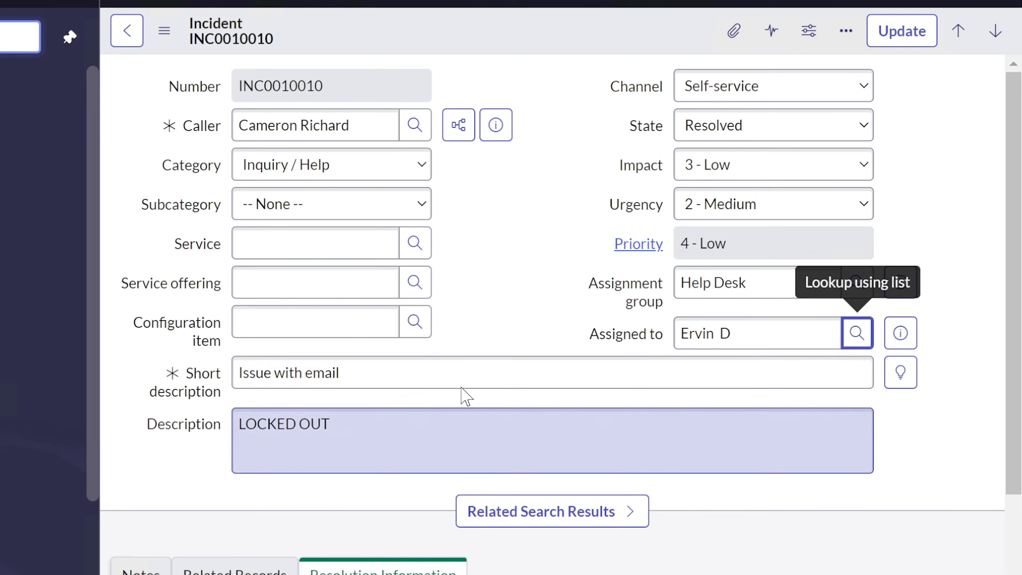
left_click(900, 31)
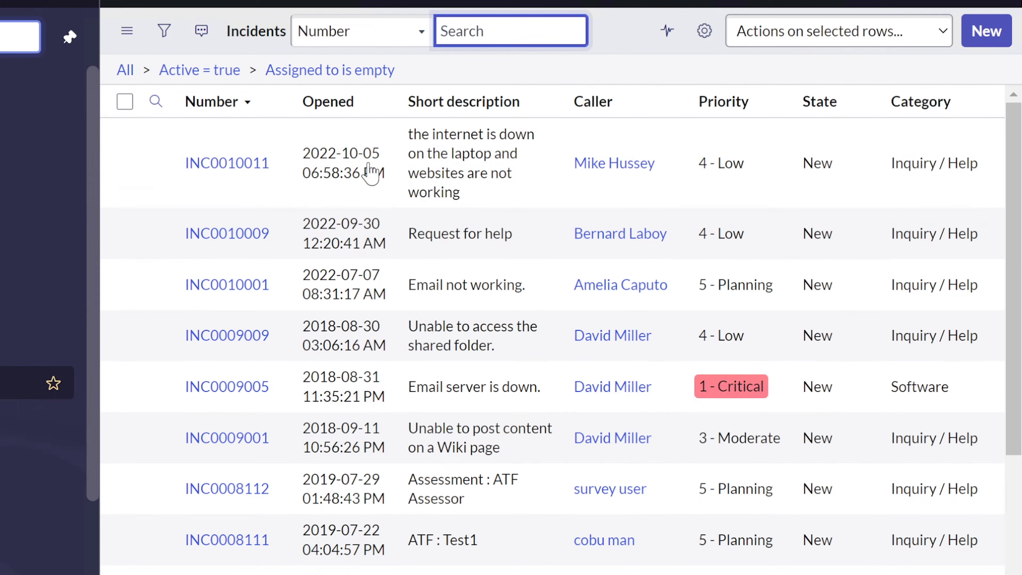
Assign INC0010011 to the Help Desk group and its technician, and save the update
left_click(227, 164)
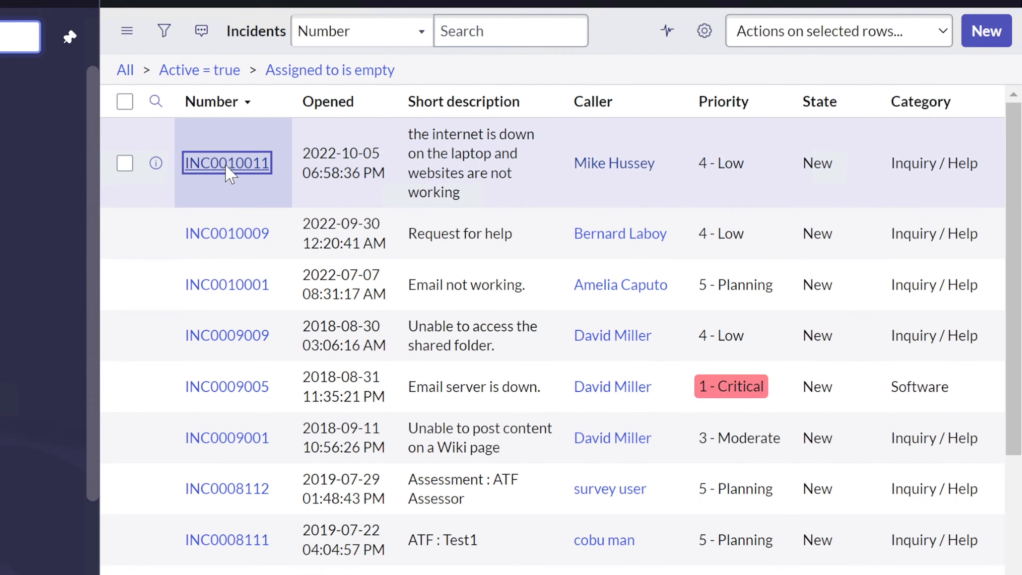
left_click(754, 278)
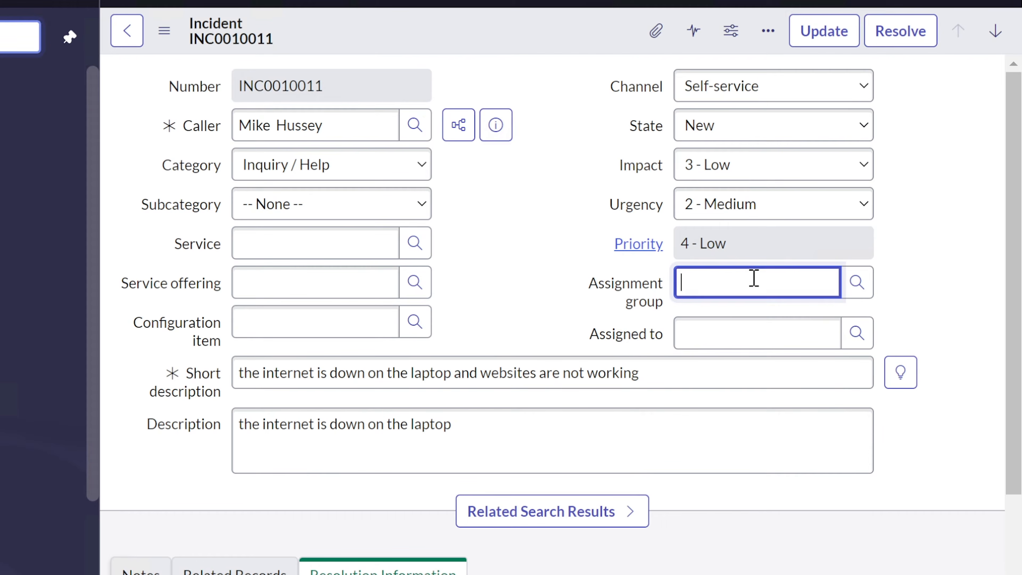
left_click(734, 329)
left_click(732, 335)
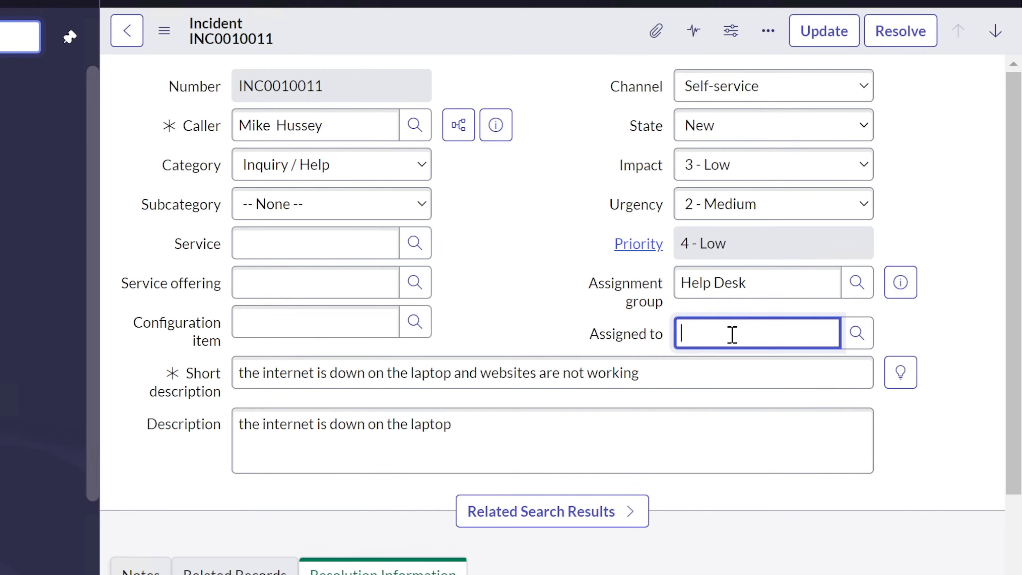
left_click(719, 373)
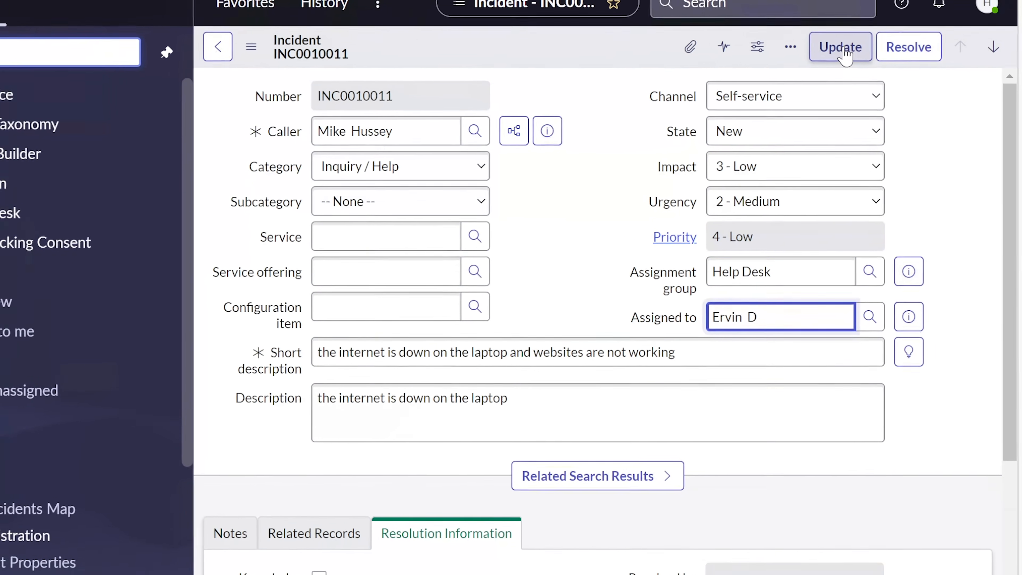
left_click(839, 45)
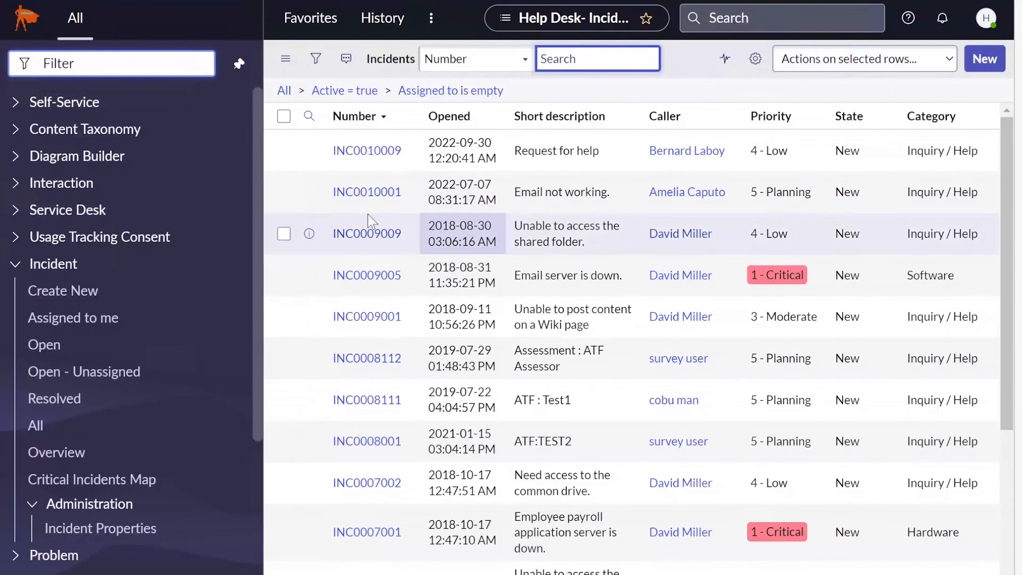
scroll(120, 242, "down", 2)
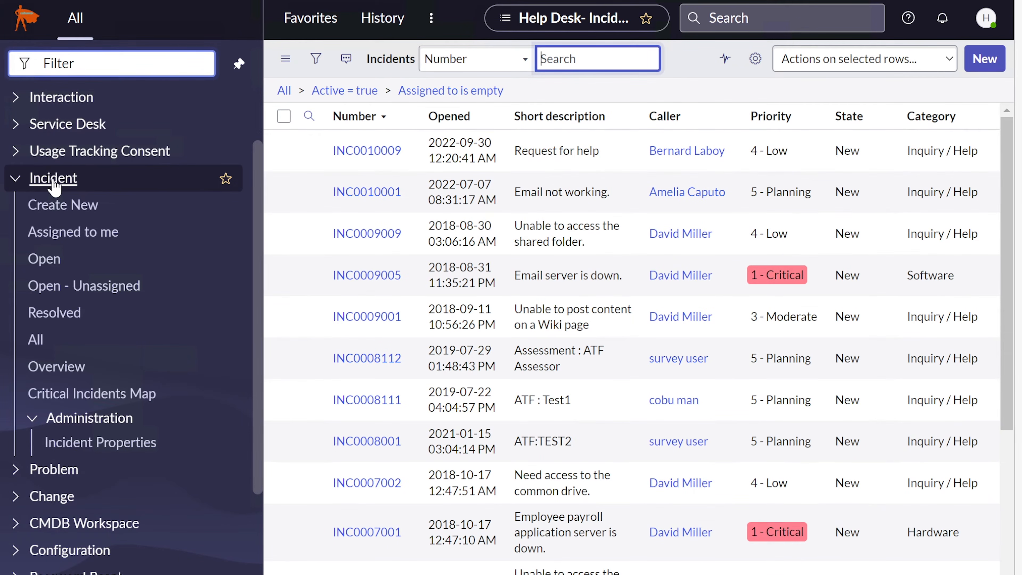
Open INC0010011 from the Assigned to me incident list
left_click(68, 233)
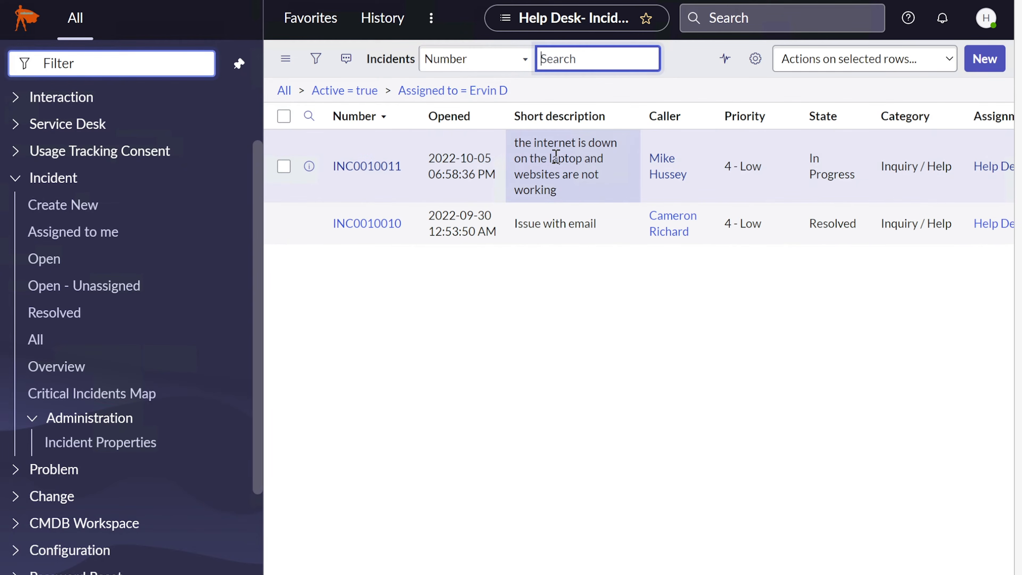
left_click(366, 166)
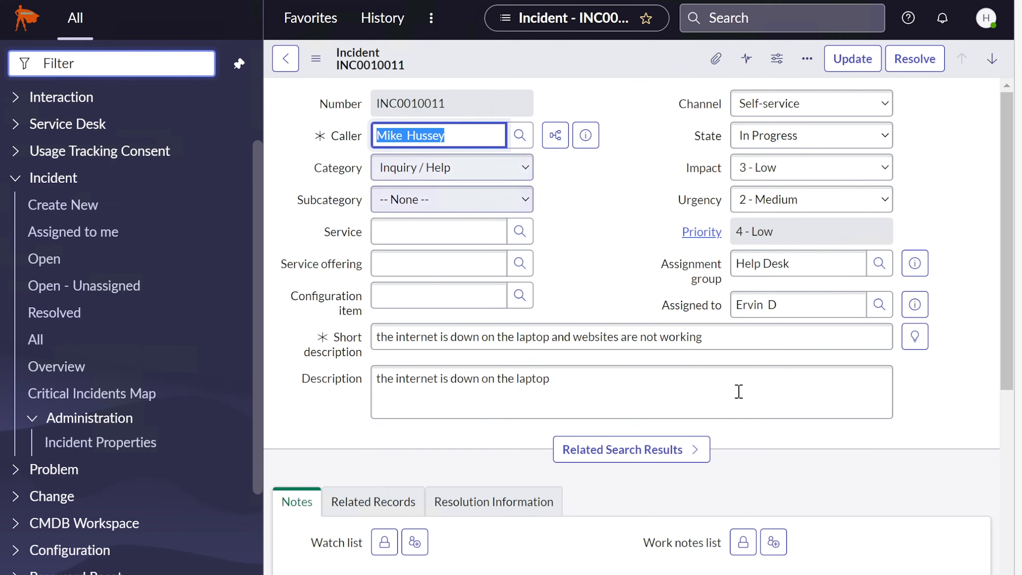
left_click(911, 407)
left_click_drag(1010, 229, 1013, 210)
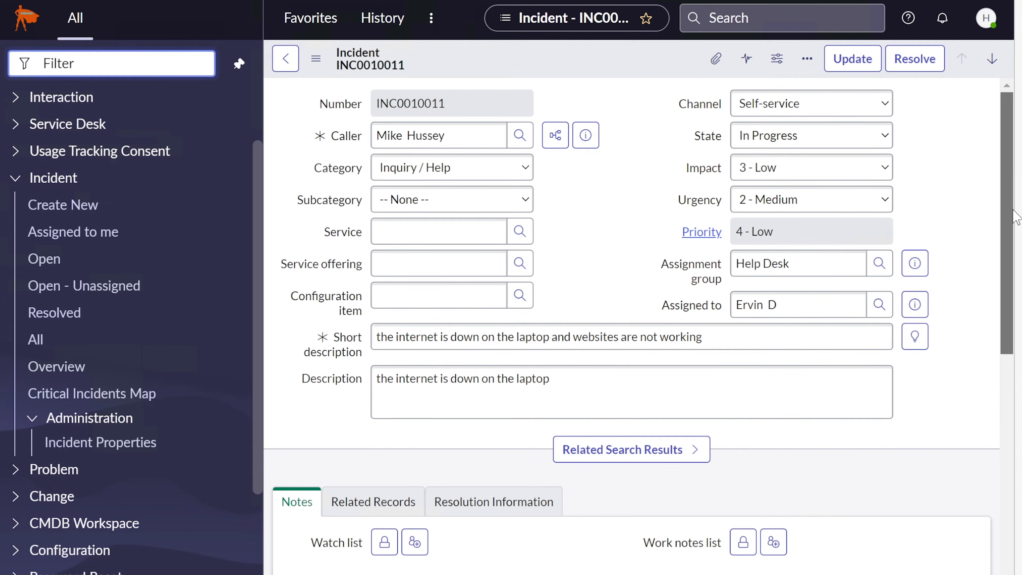
Review INC0010011's caller, short description and description, collapsing the related search results
left_click_drag(466, 138, 360, 137)
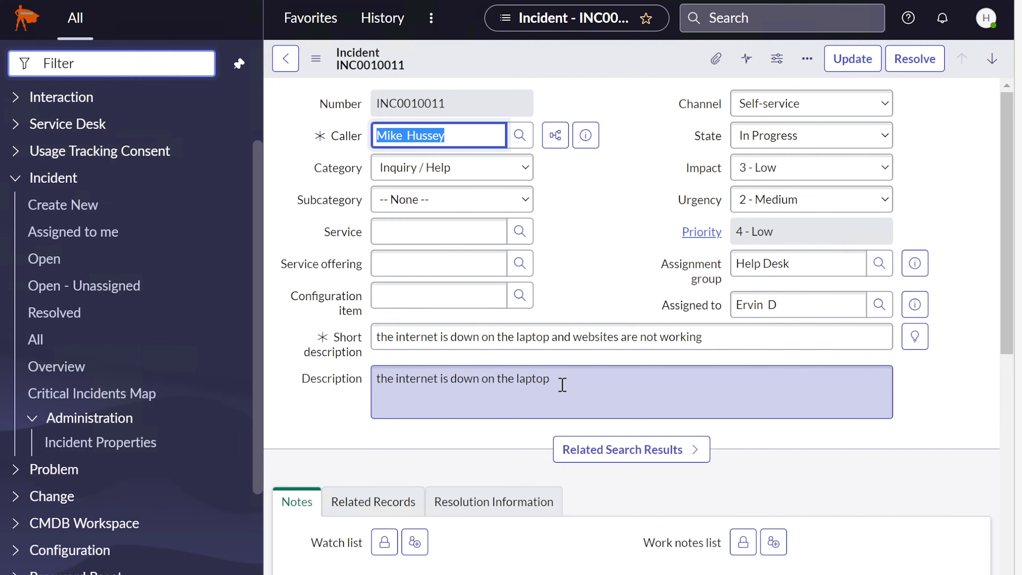
left_click_drag(729, 333, 281, 347)
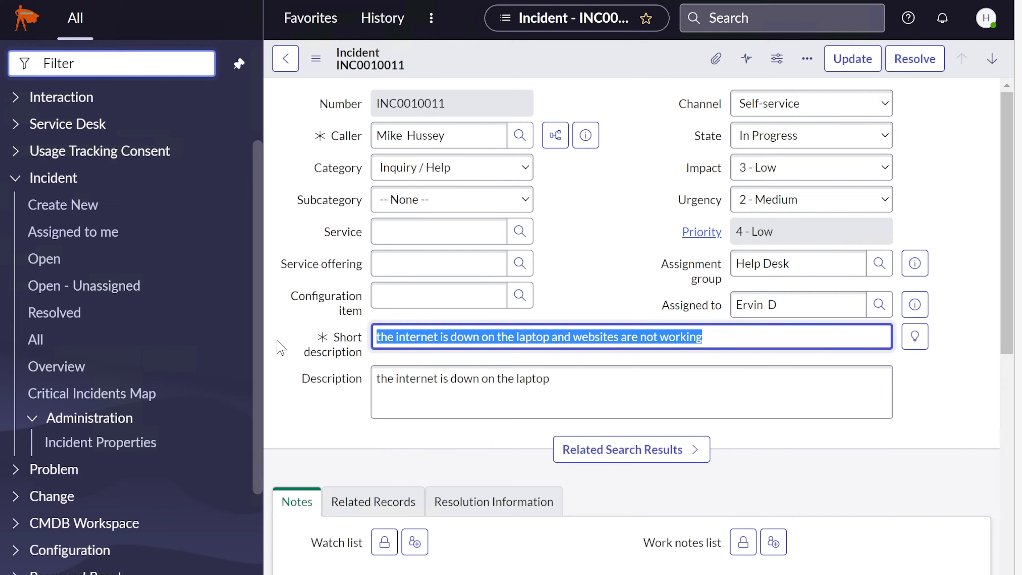
left_click(611, 383)
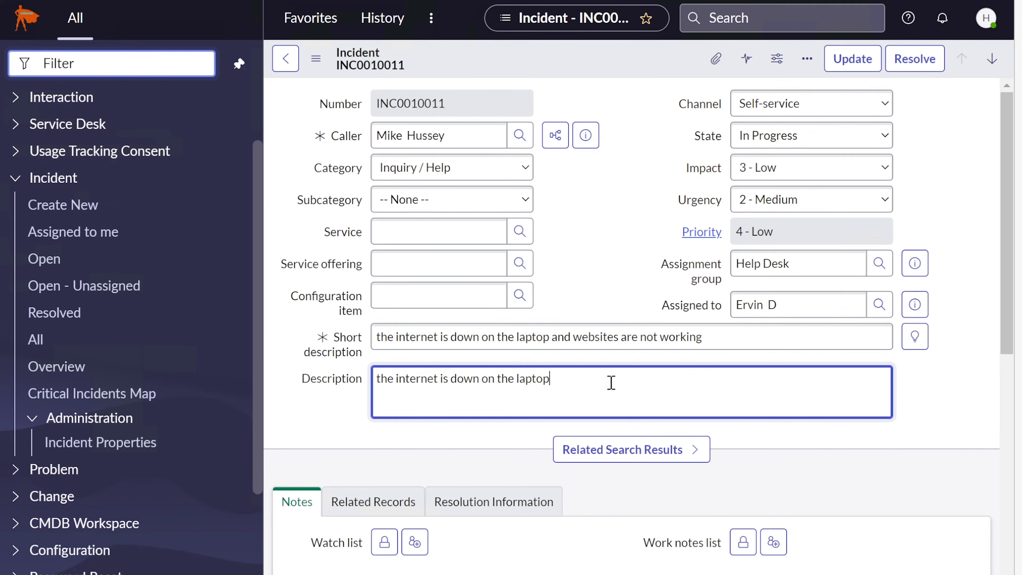
left_click(896, 429)
left_click(695, 451)
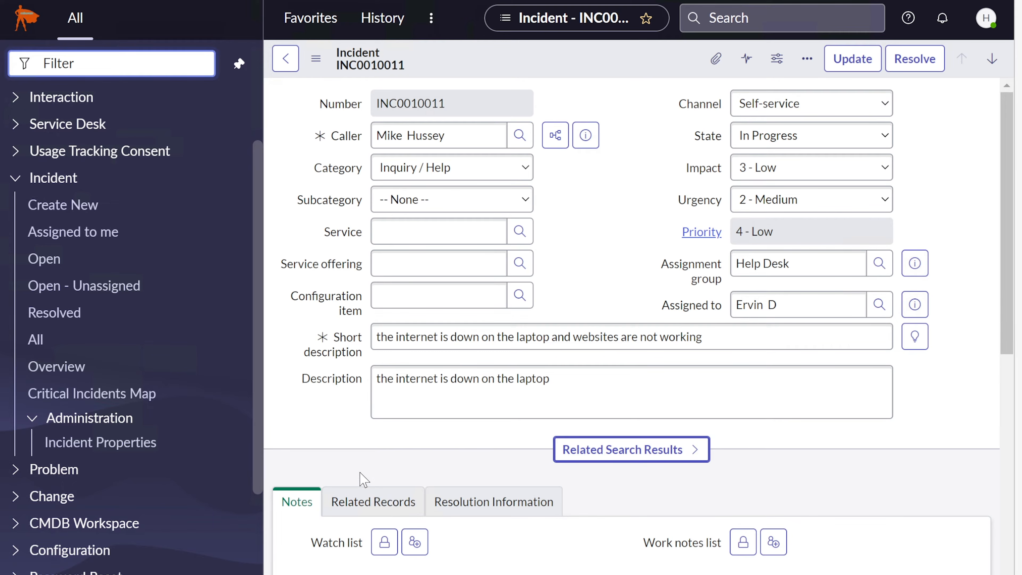
scroll(468, 487, "down", 5)
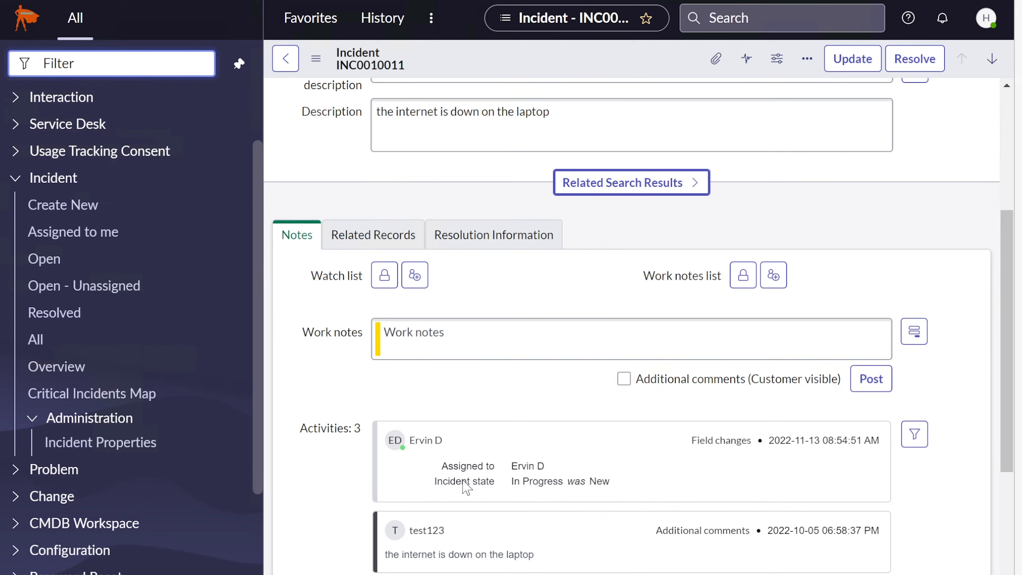
scroll(467, 488, "down", 3)
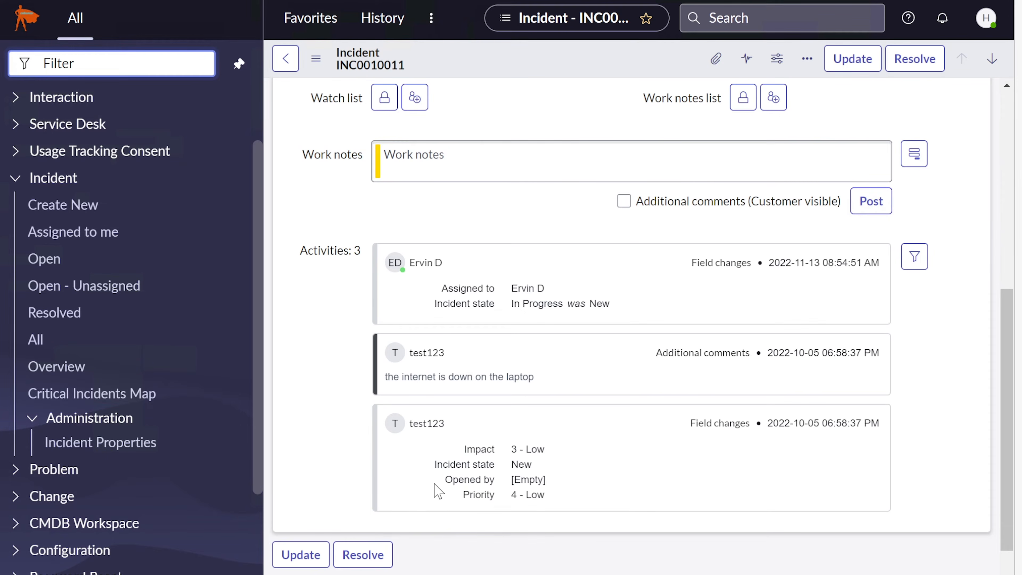
scroll(438, 490, "down", 4)
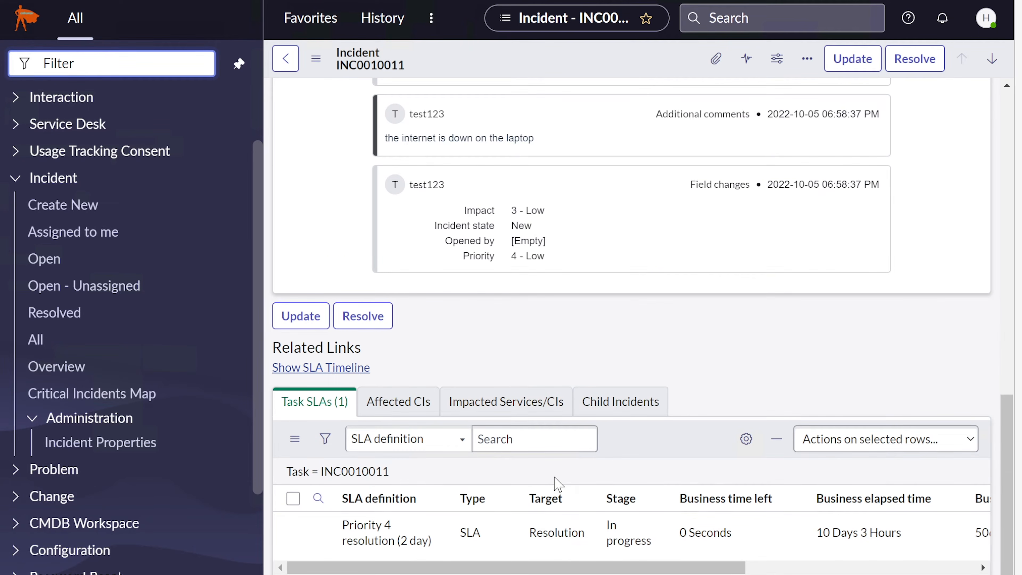
scroll(558, 484, "up", 3)
scroll(559, 484, "up", 6)
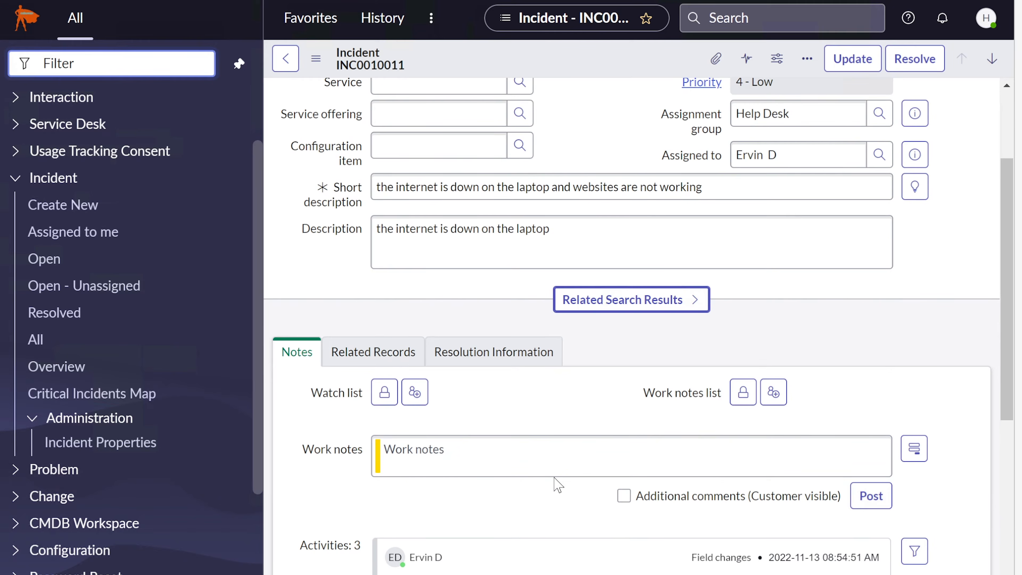
left_click(578, 453)
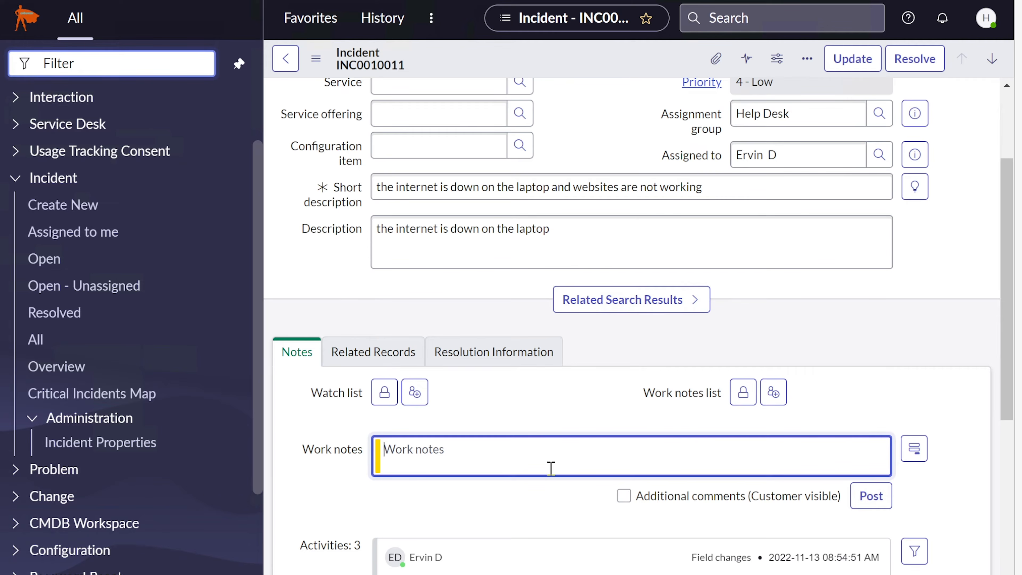
scroll(553, 471, "up", 2)
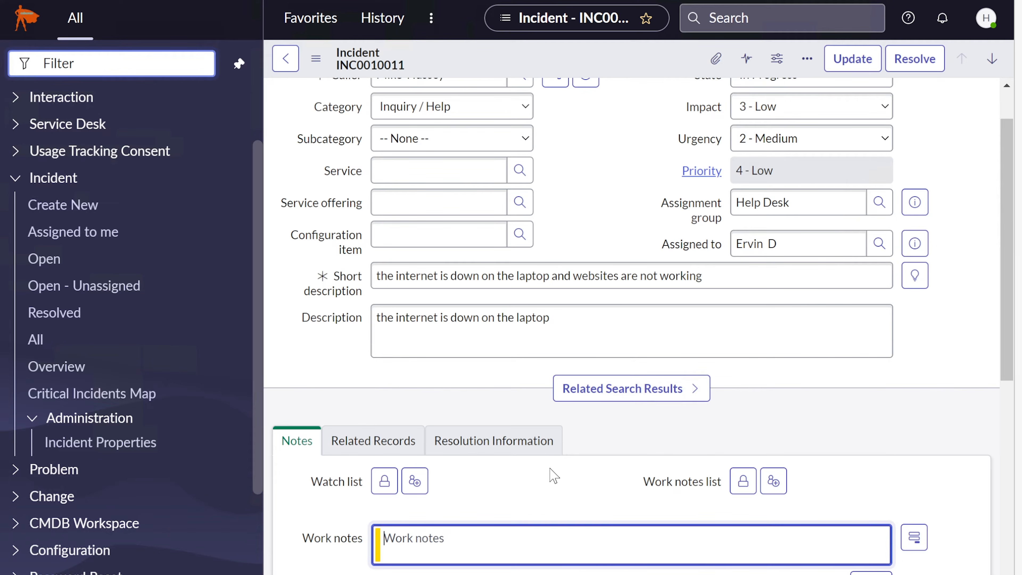
scroll(552, 477, "down", 2)
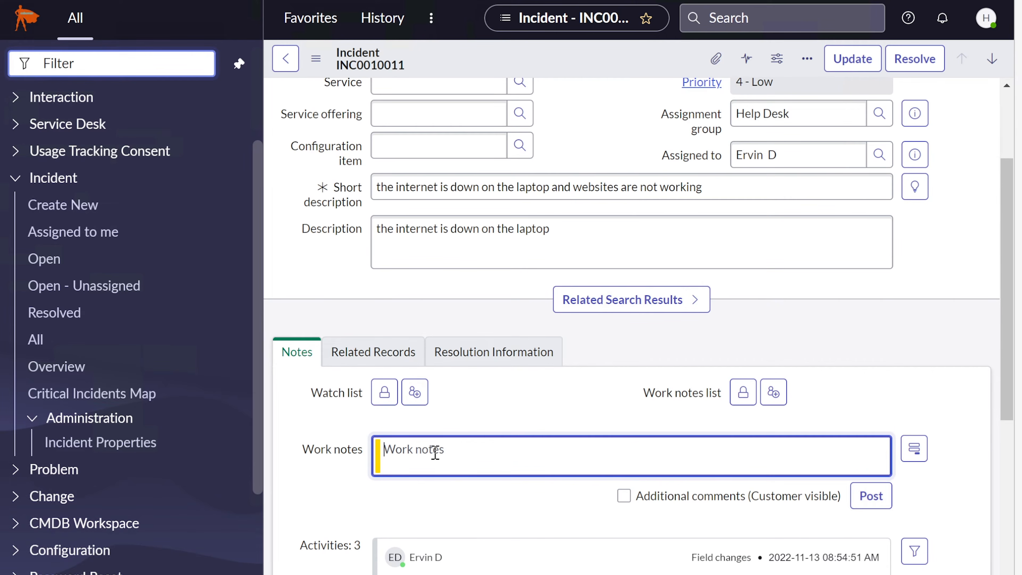
scroll(435, 455, "down", 2)
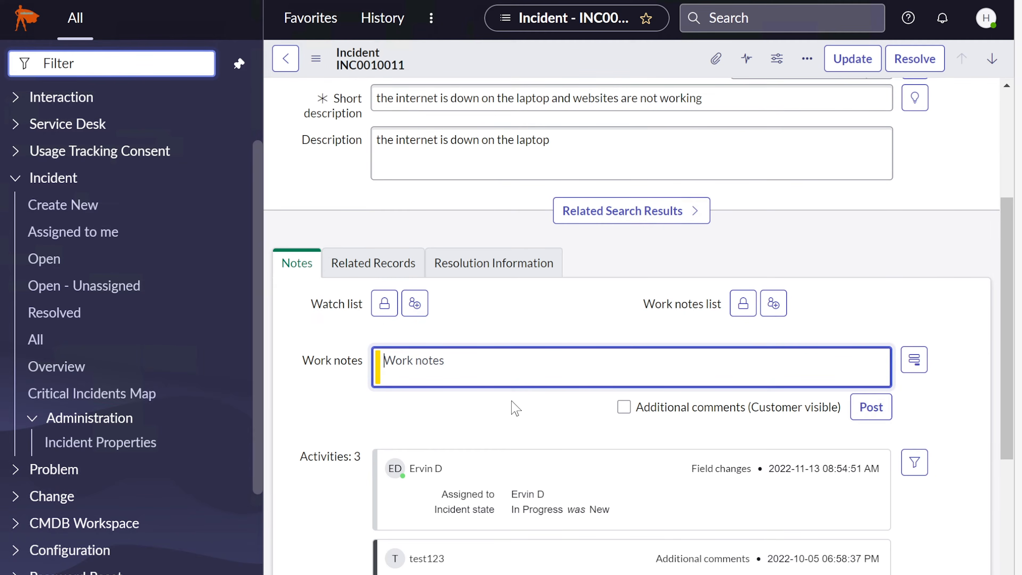
scroll(516, 406, "up", 6)
scroll(512, 401, "down", 6)
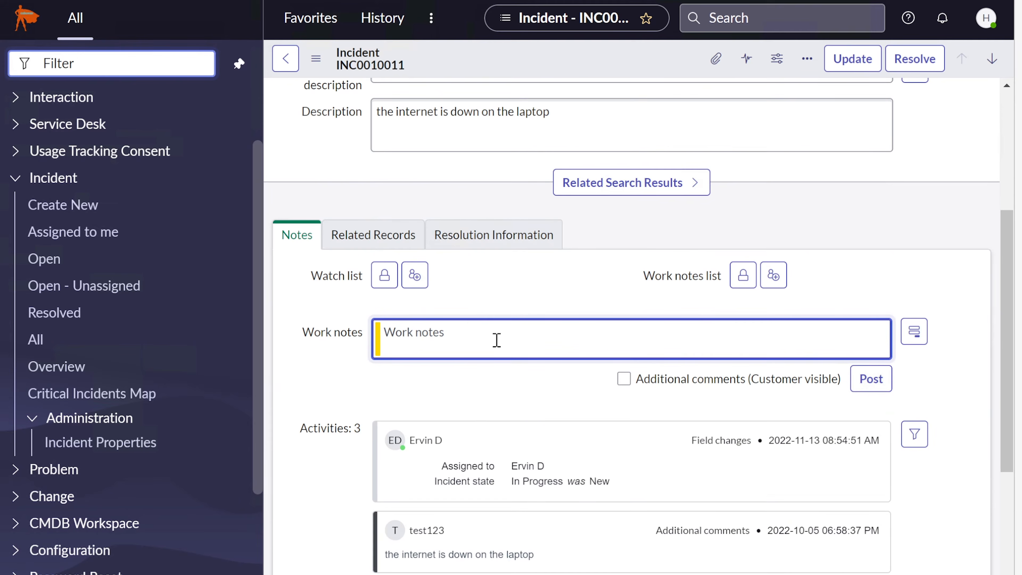
scroll(502, 349, "up", 4)
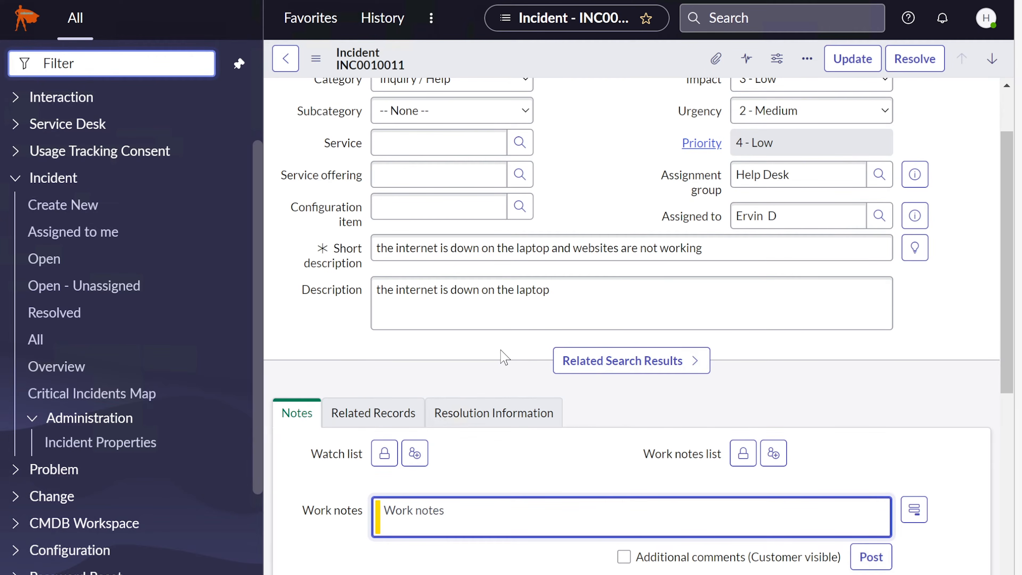
scroll(504, 358, "up", 2)
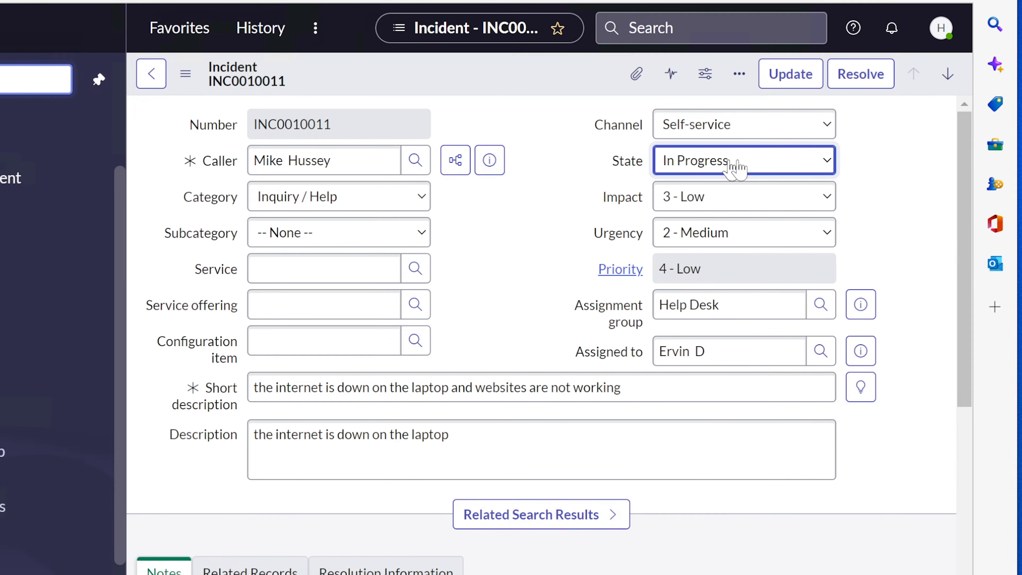
left_click(816, 167)
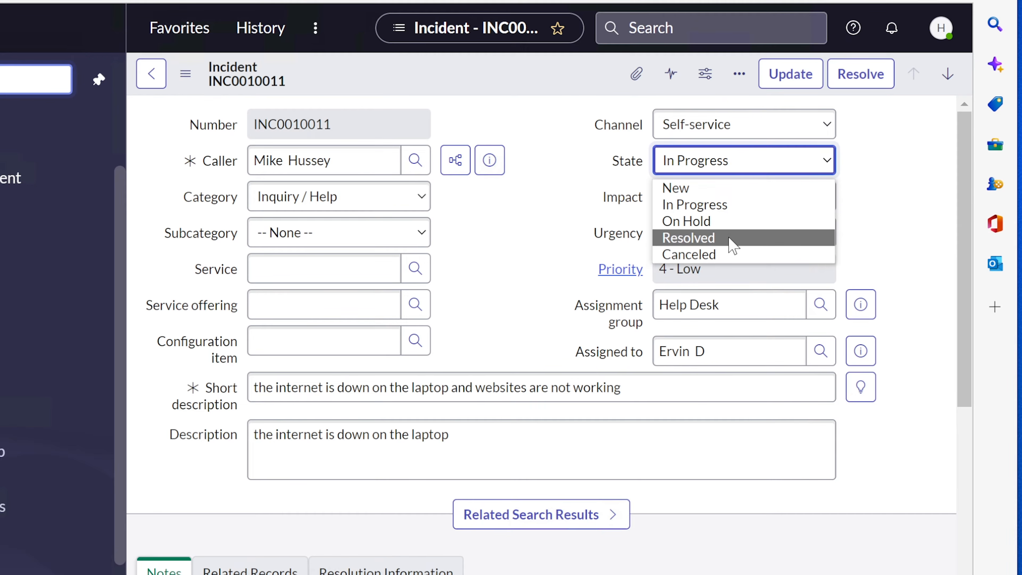
left_click(721, 206)
left_click(884, 164)
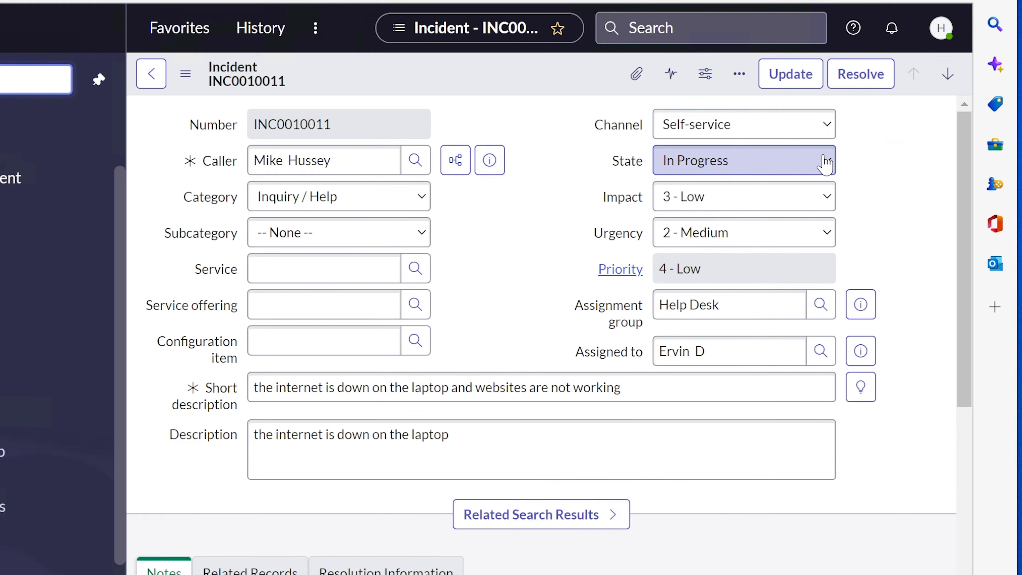
left_click(803, 167)
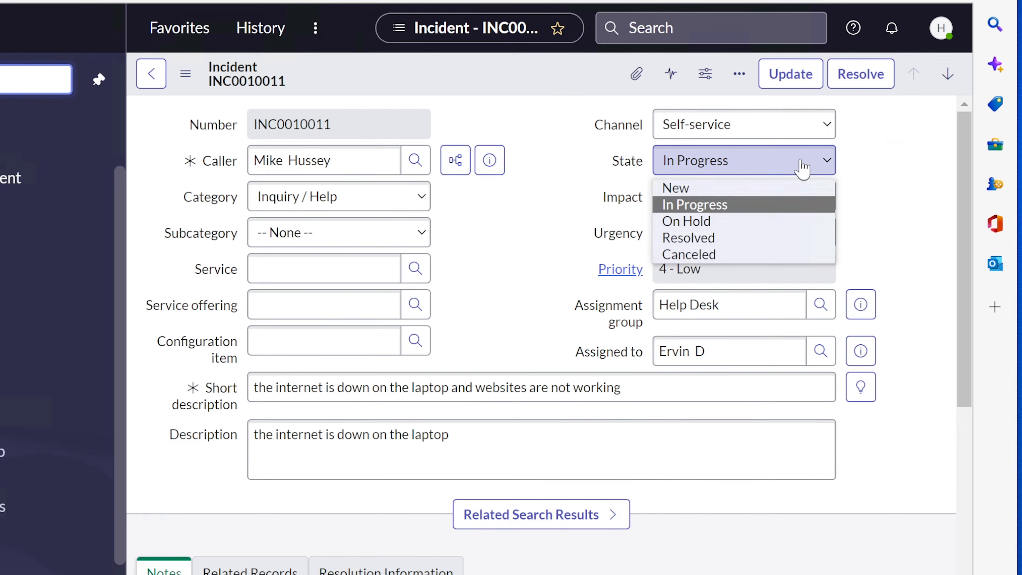
left_click(587, 168)
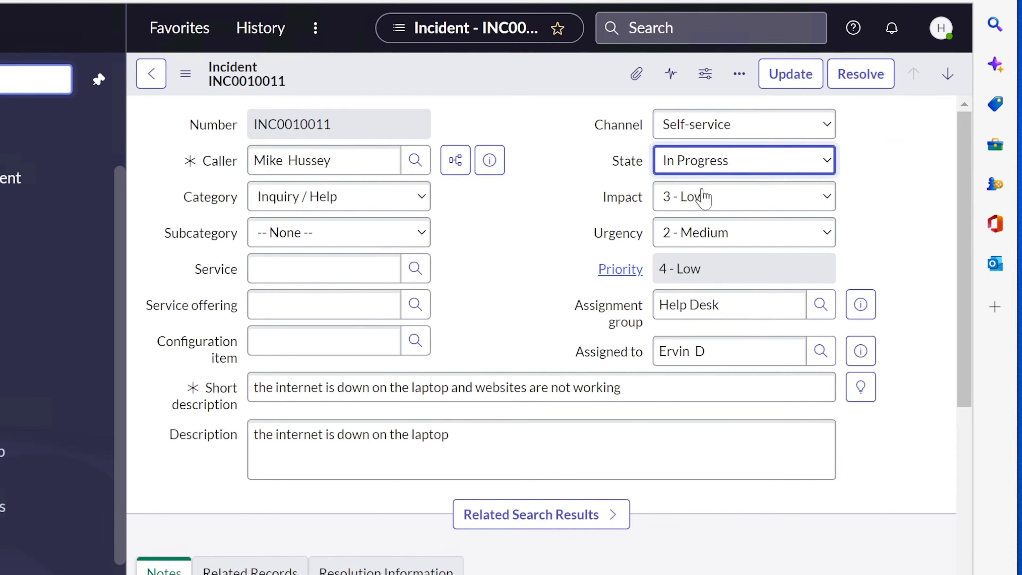
scroll(482, 505, "down", 1)
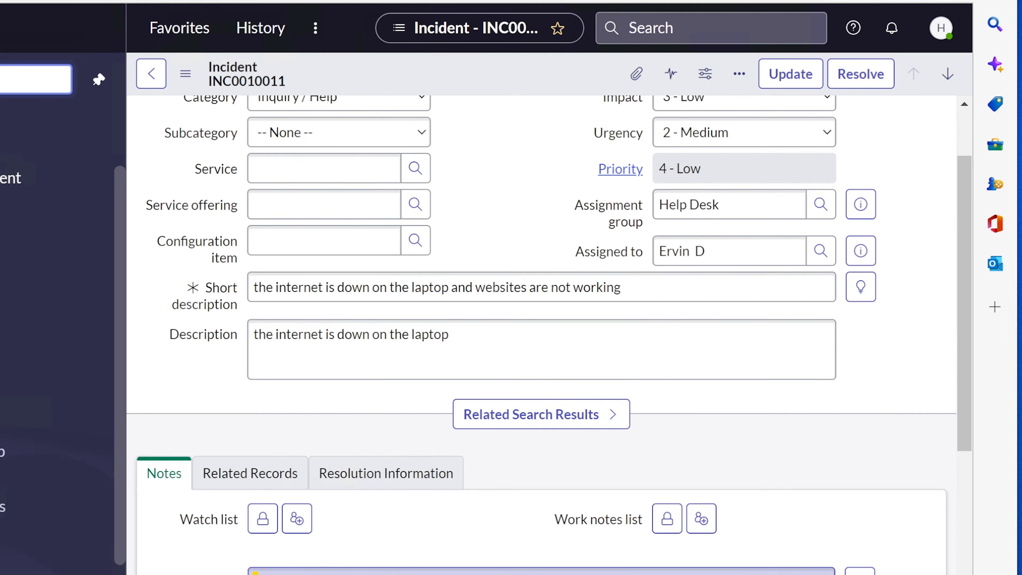
Write a work note: user rebooted, contacted the ISP, and Wi-Fi internet still fails
left_click(374, 572)
scroll(354, 564, "down", 2)
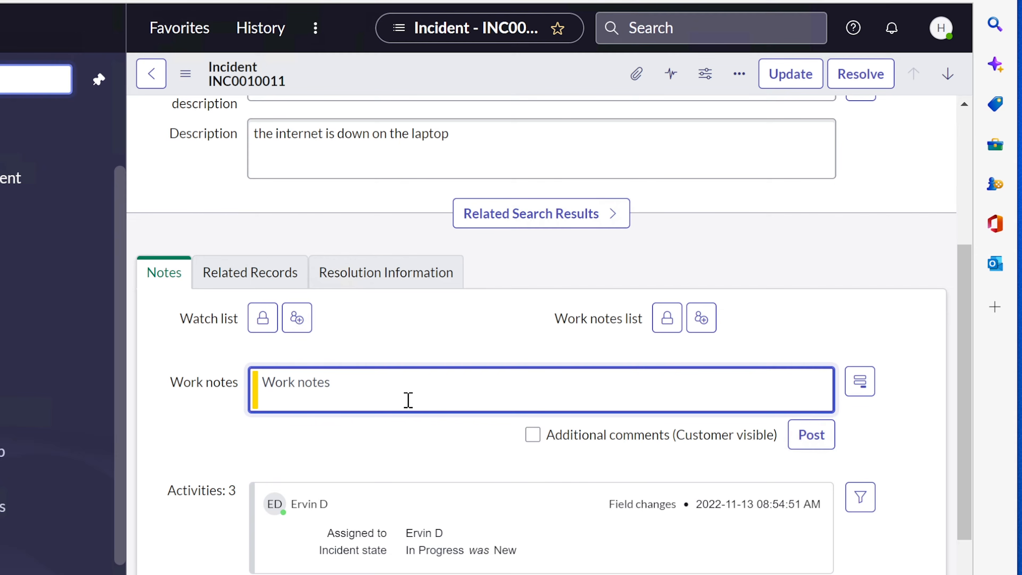
type("Reached out ")
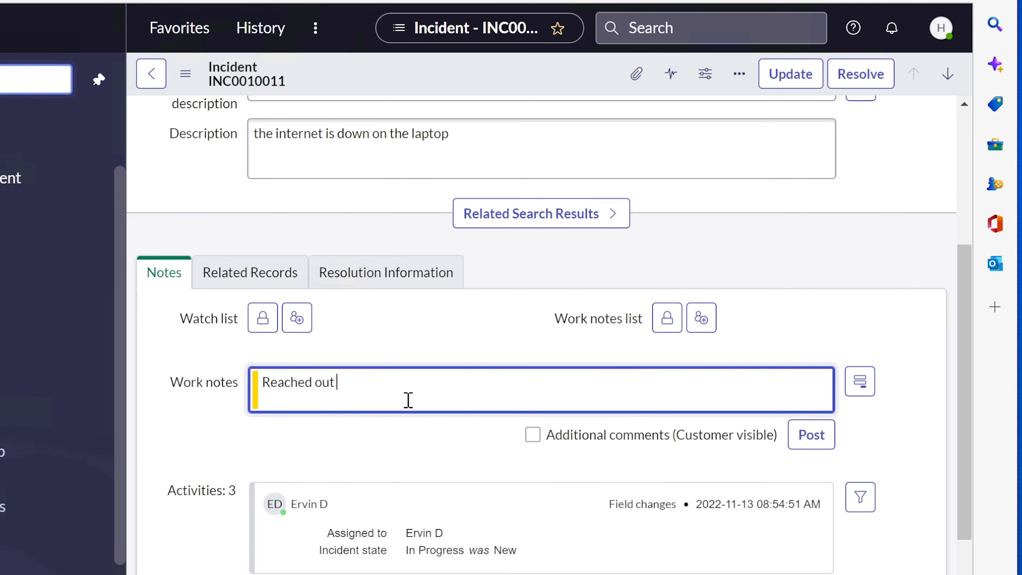
type("to the user and ")
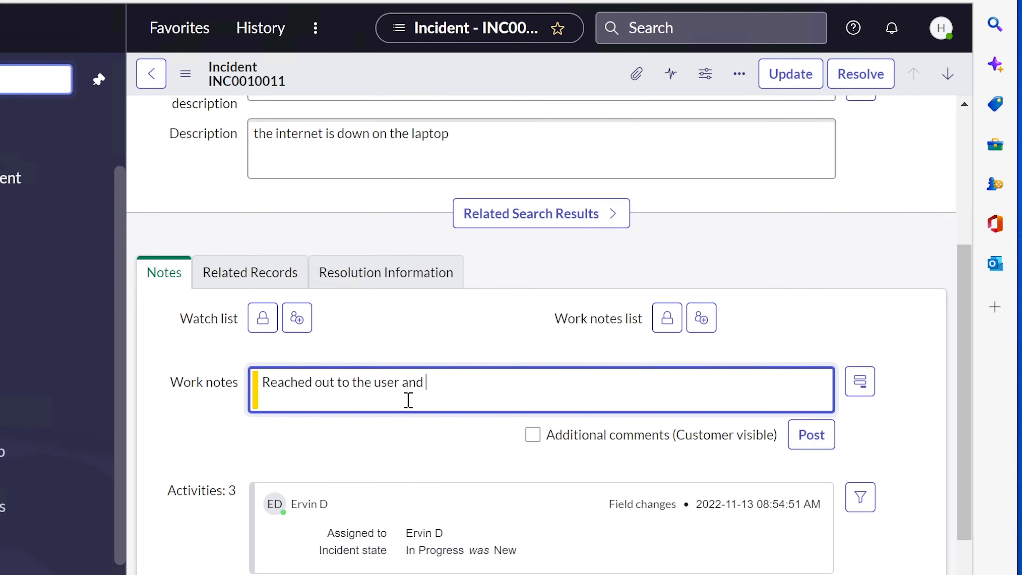
type("had him reboot ")
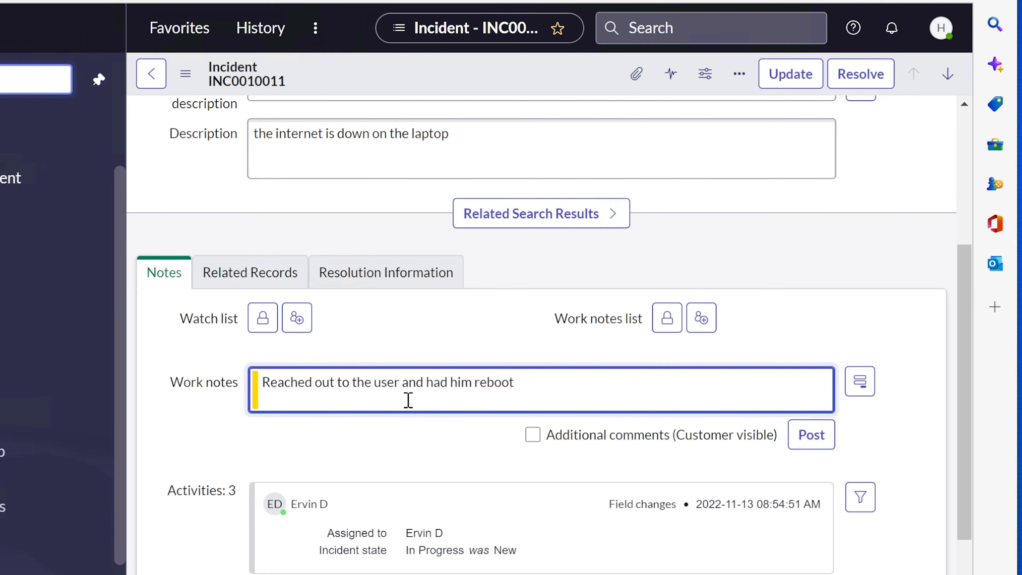
type("the computer")
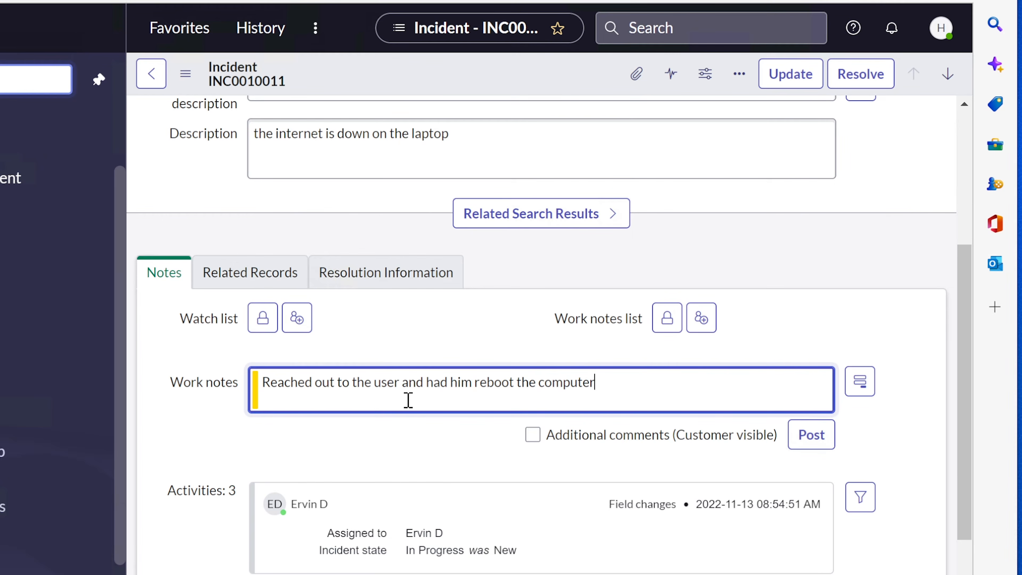
type(" and contact the ISP")
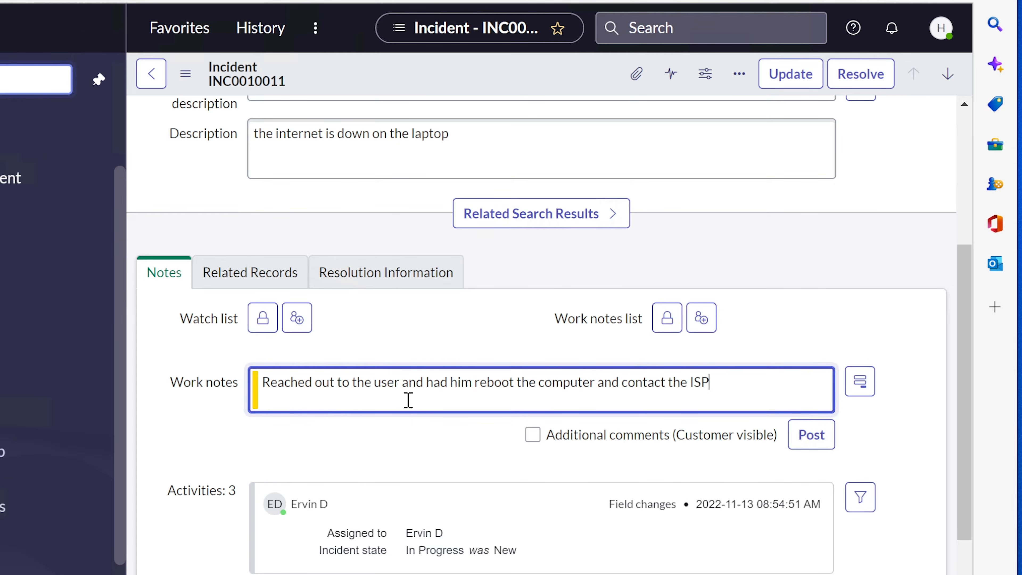
type(" at this time. It appears that")
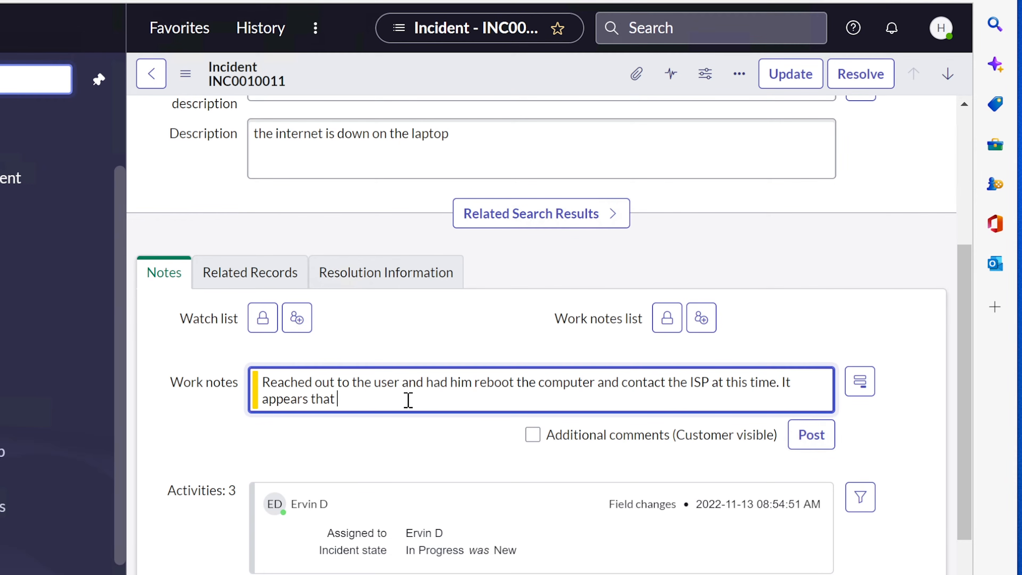
type(" intre")
key("BackSpace")
key("BackSpace")
type("ernet is not working over ")
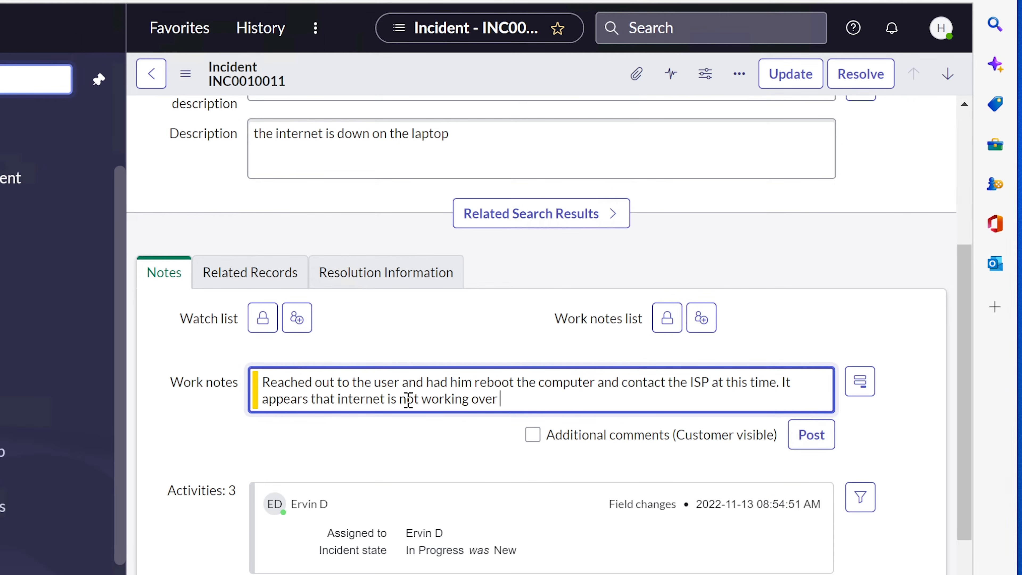
type("his wifi connection. Er")
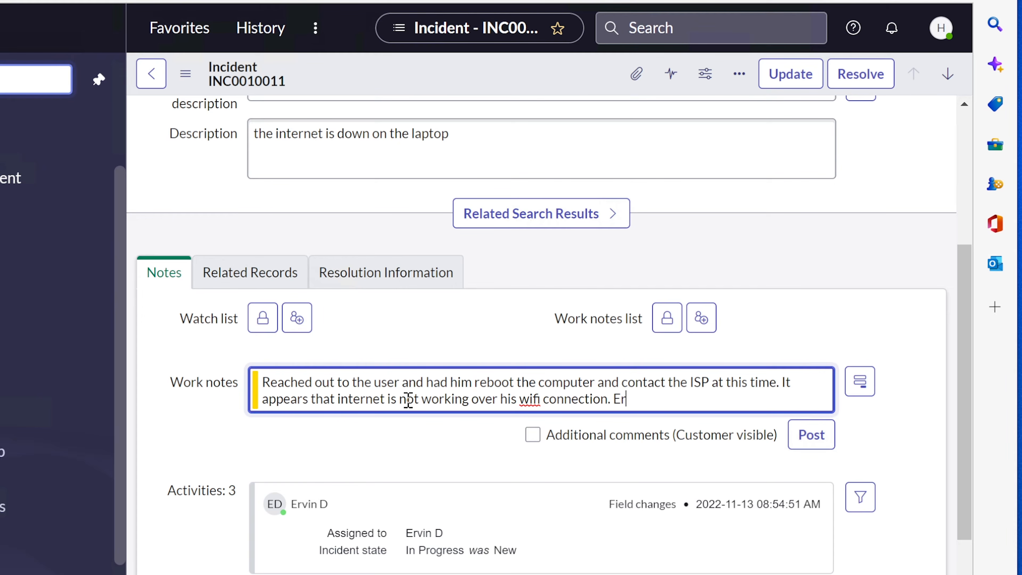
type("vin")
Post the work note and switch to a customer-visible additional comment
left_click_drag(667, 397, 223, 364)
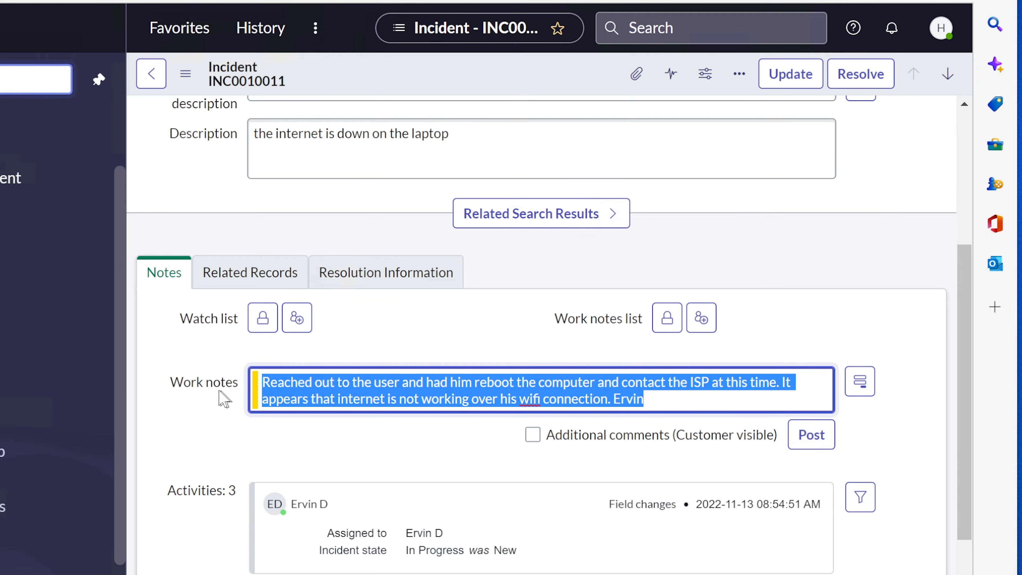
left_click(241, 395)
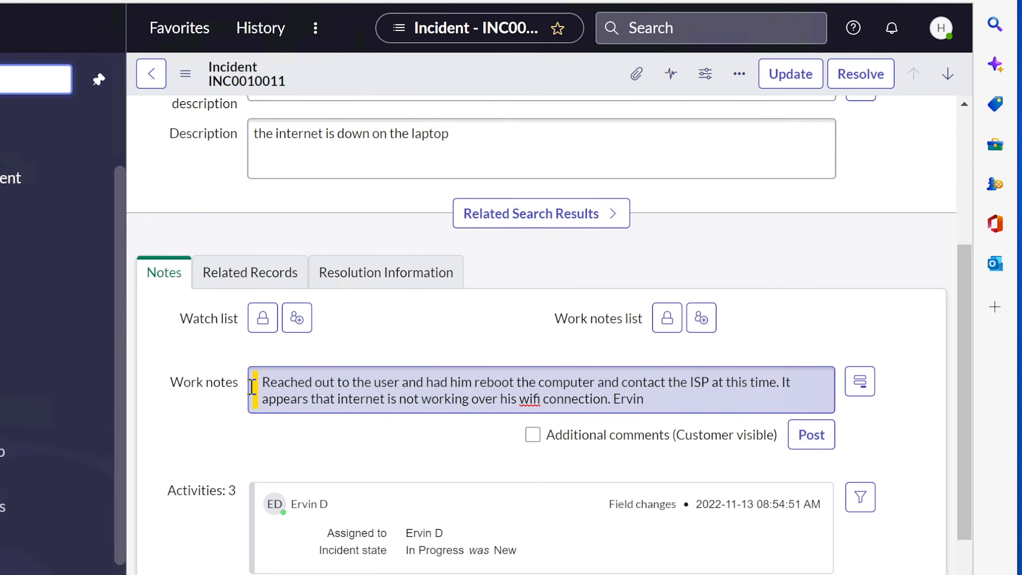
left_click(812, 434)
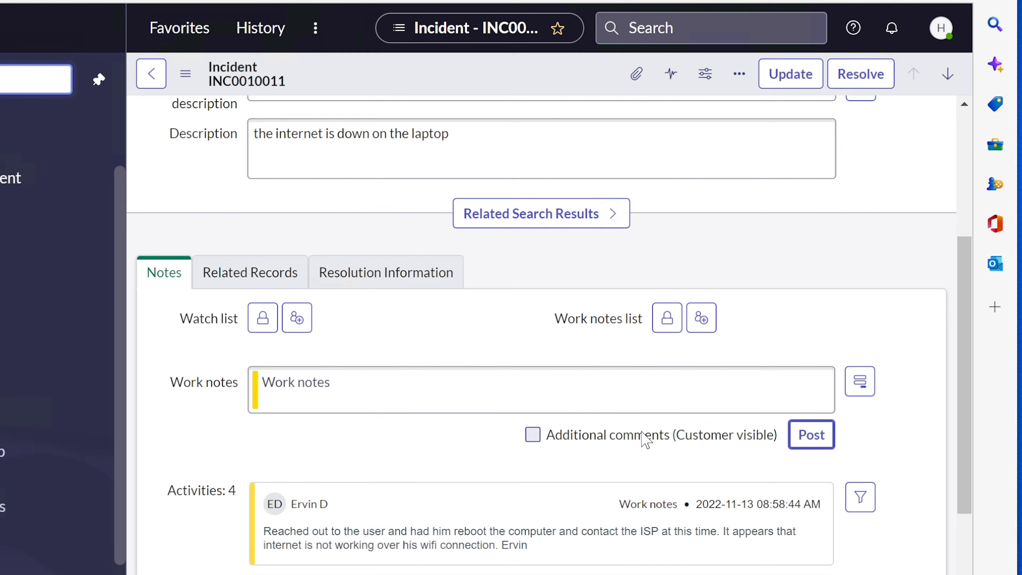
left_click(530, 434)
left_click(390, 393)
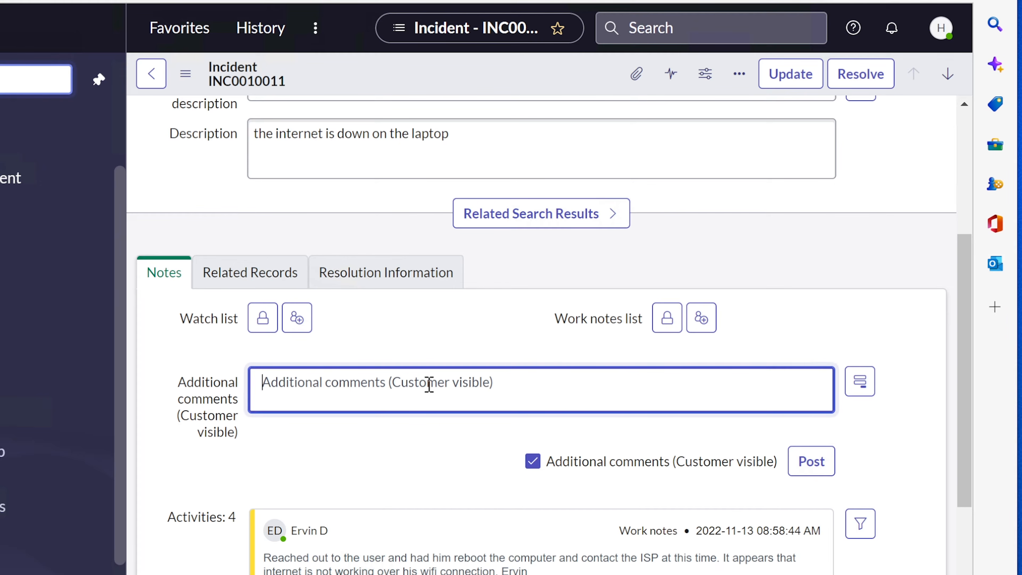
Post the comment 'I'm sorry, I could not reach out to you. Your phone is RNA', asking if assistance is still needed
type("I'm sorry")
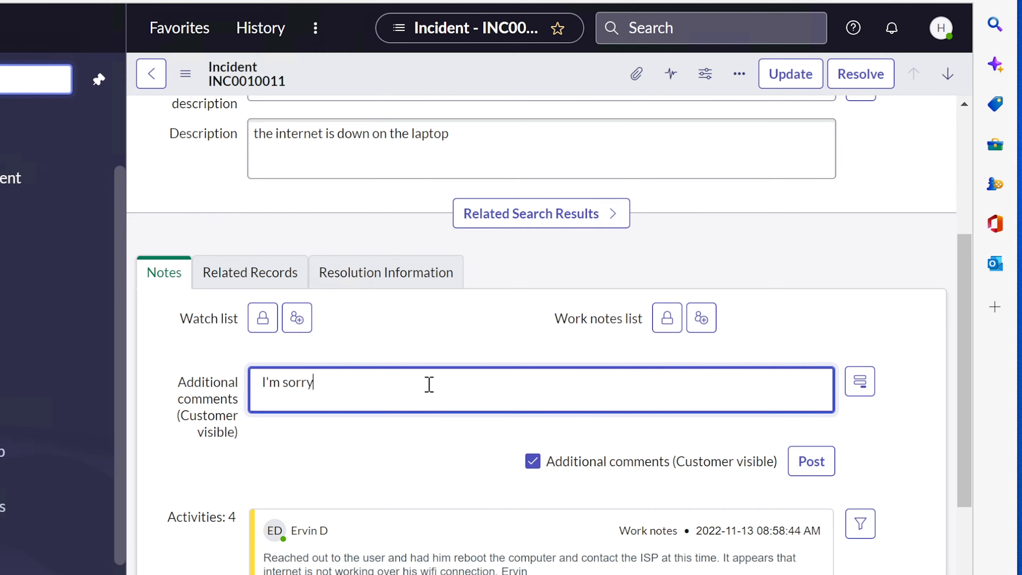
type(", I cound")
key("BackSpace")
key("BackSpace")
key("BackSpace")
type("ld not reach out")
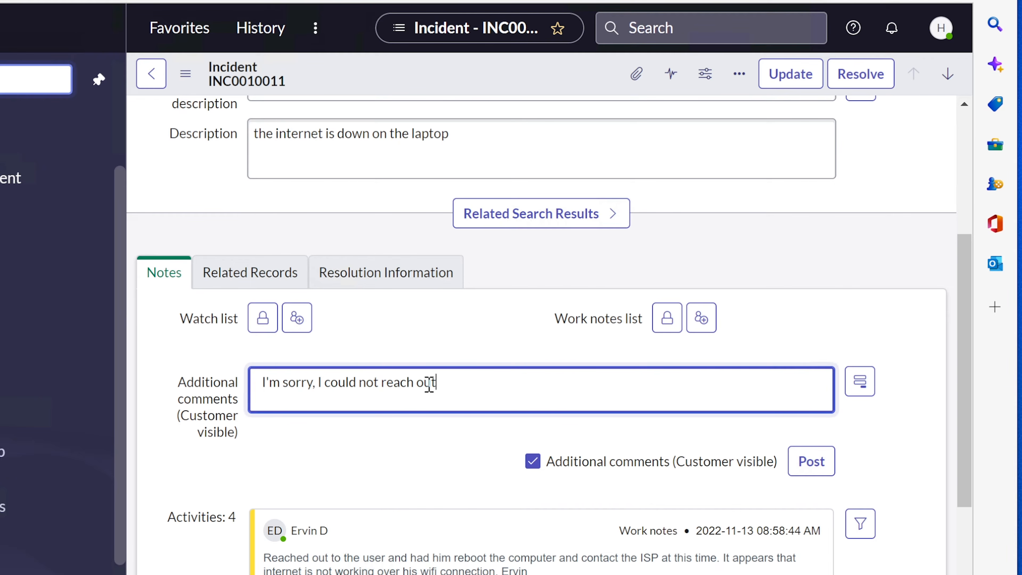
type(" to you. Your phone is")
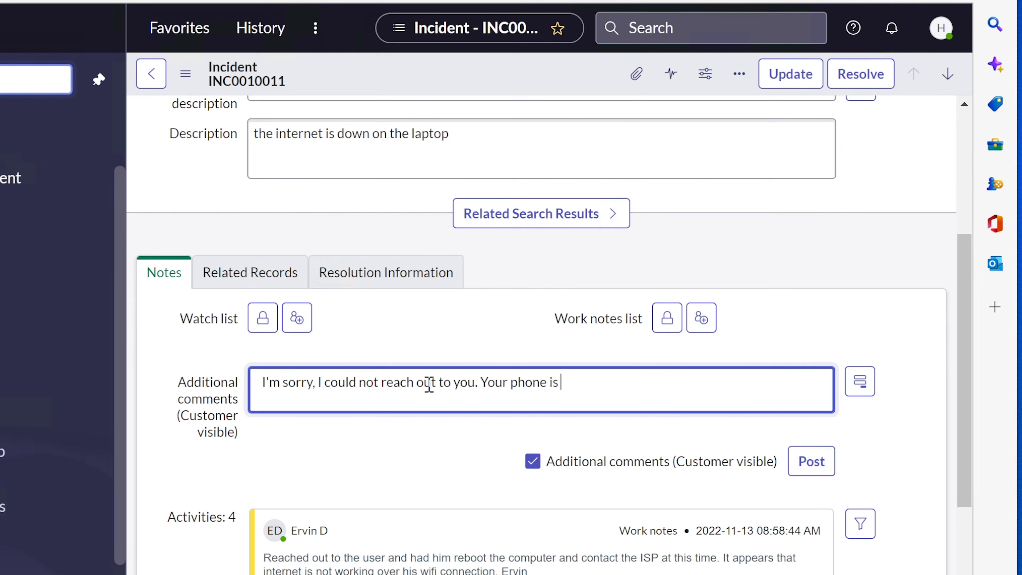
type(" RNA. Please let ")
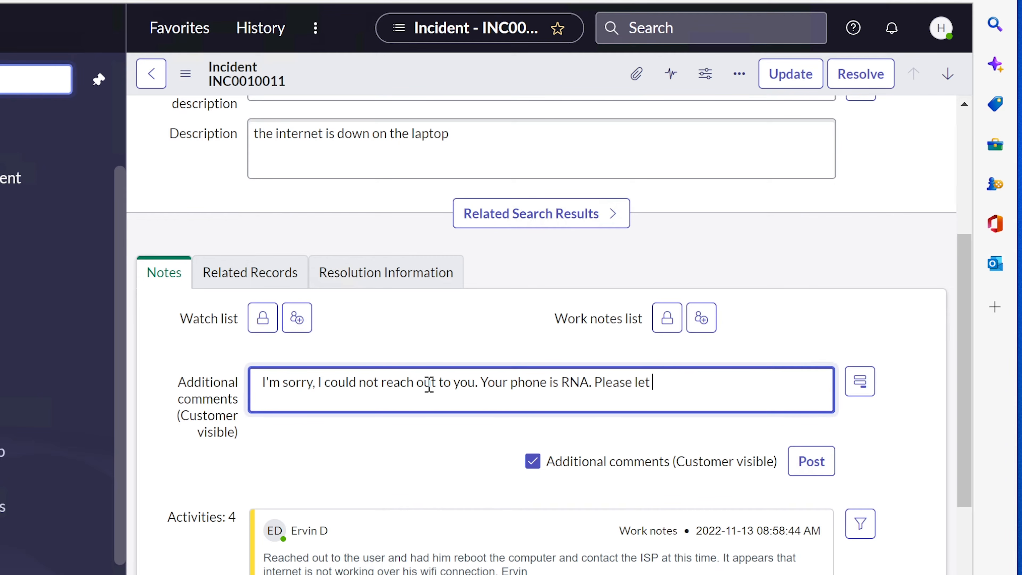
type("me know if you still ")
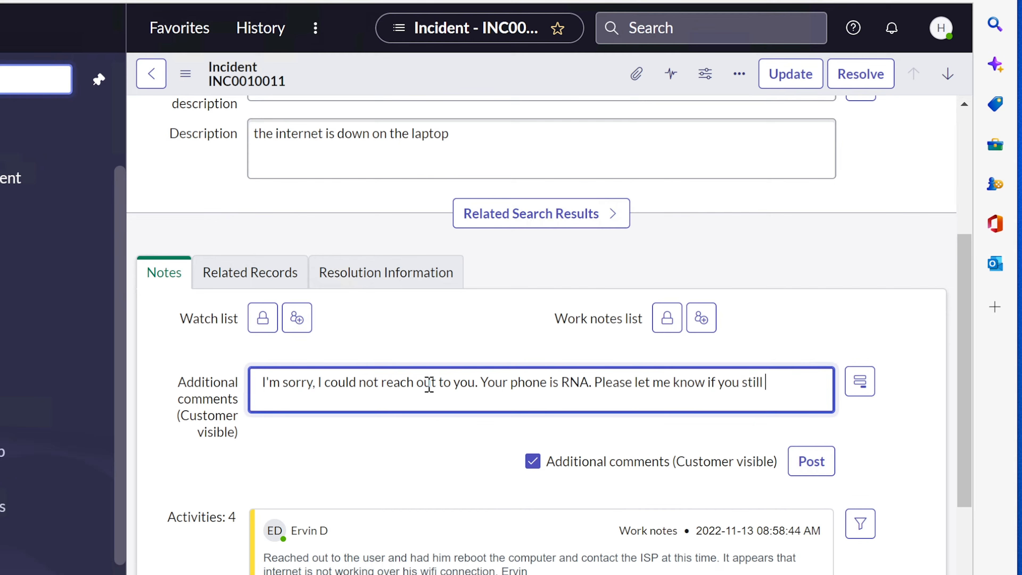
type("need assistance with this ")
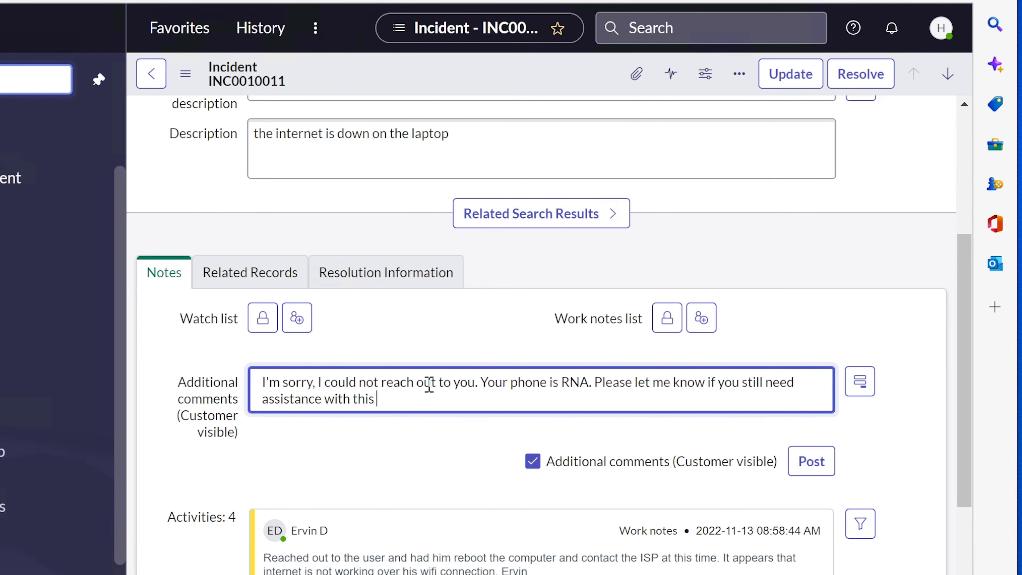
type("issue. You can reach me a")
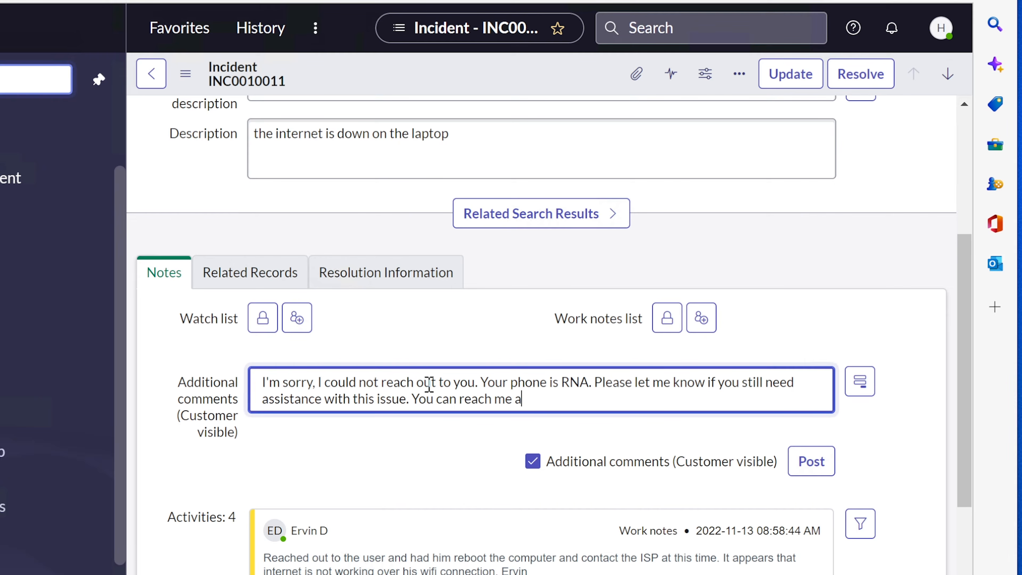
type("t xxxxxxxxxx.")
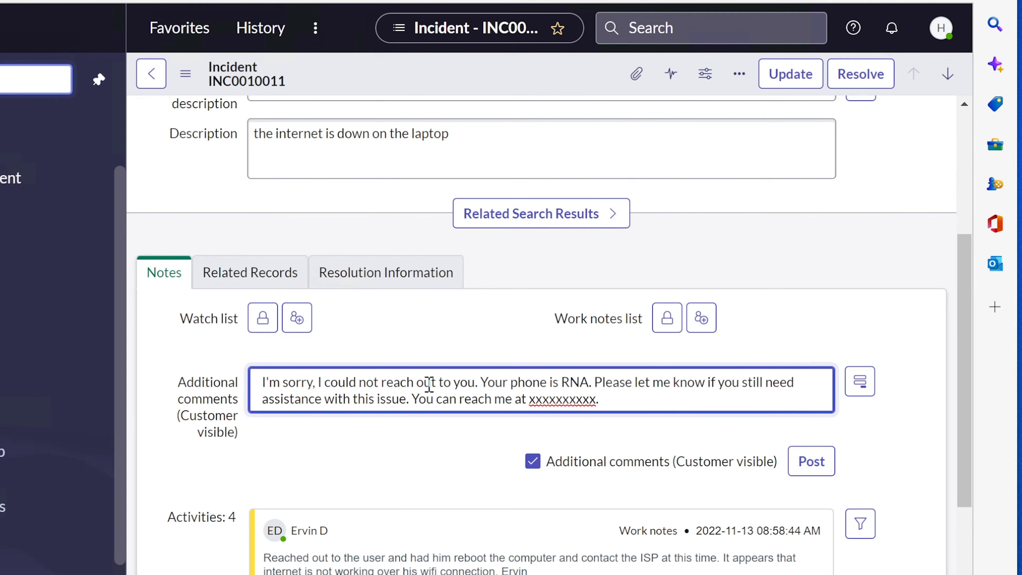
left_click_drag(621, 395, 252, 381)
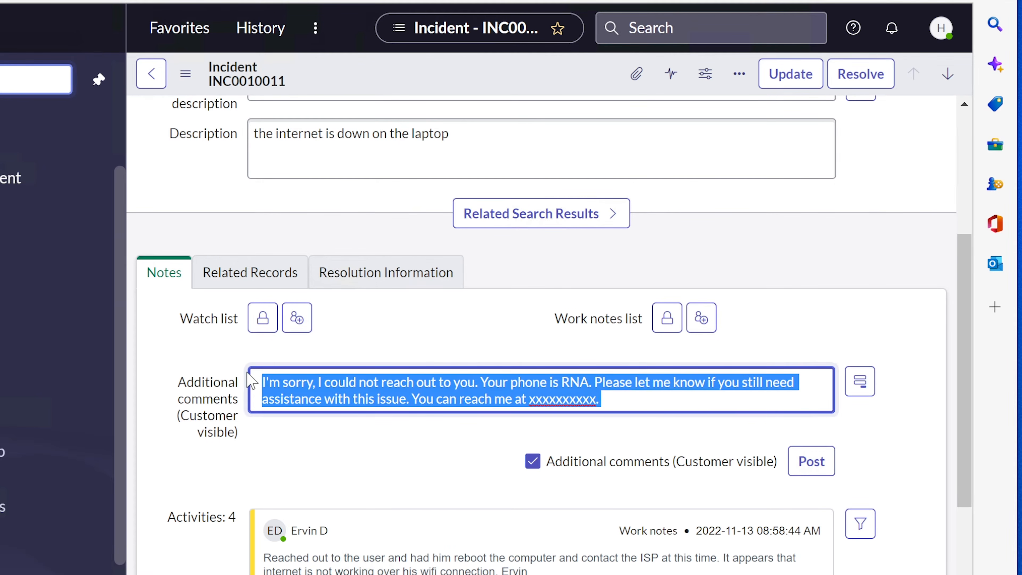
left_click(644, 402)
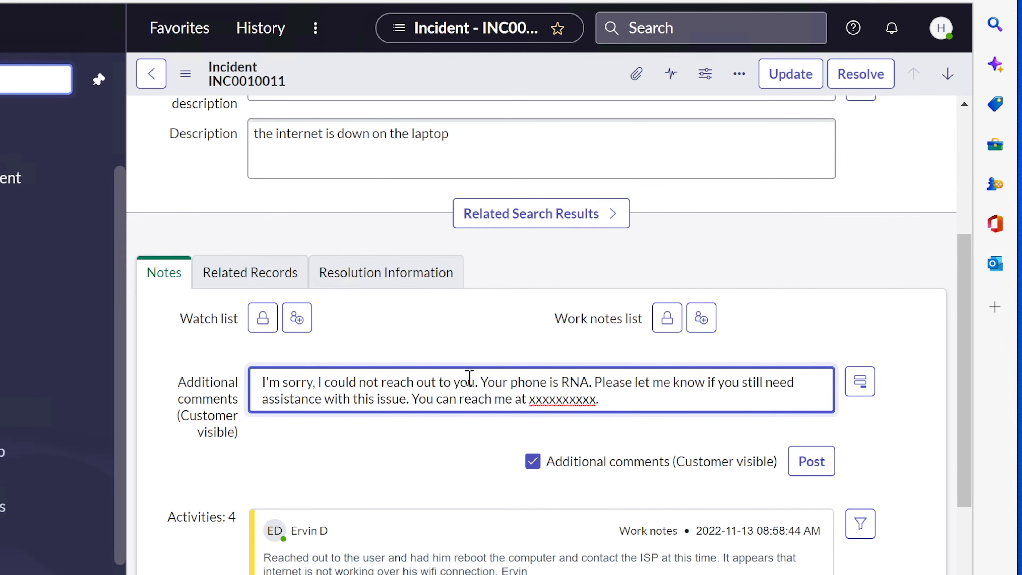
left_click_drag(478, 381, 252, 386)
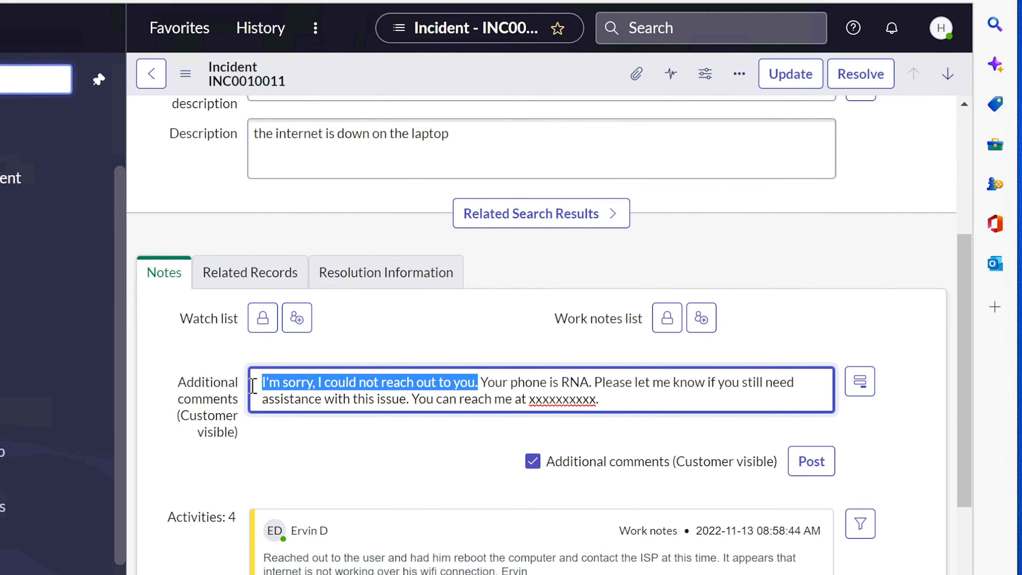
left_click(623, 397)
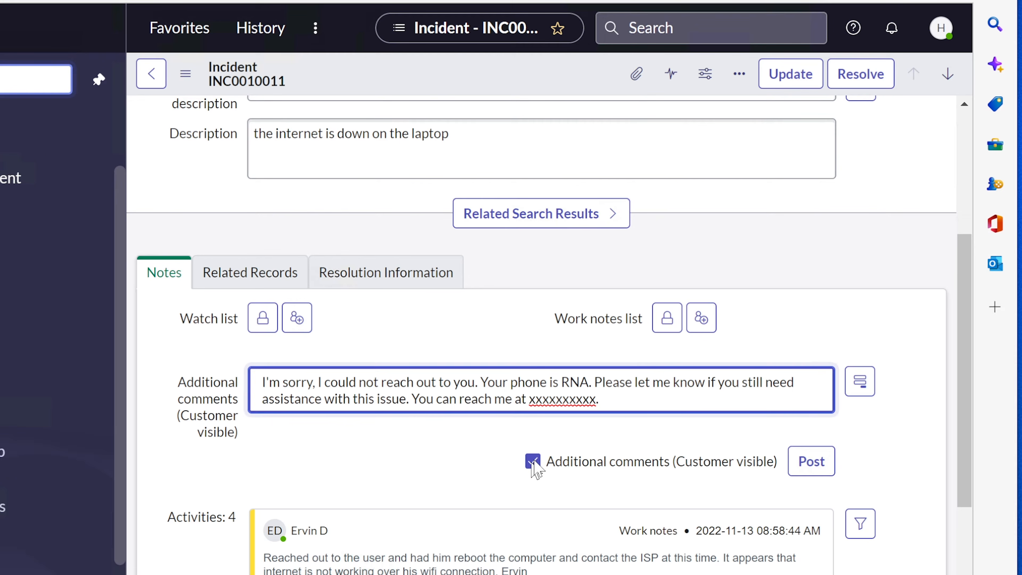
left_click(812, 467)
scroll(369, 531, "down", 5)
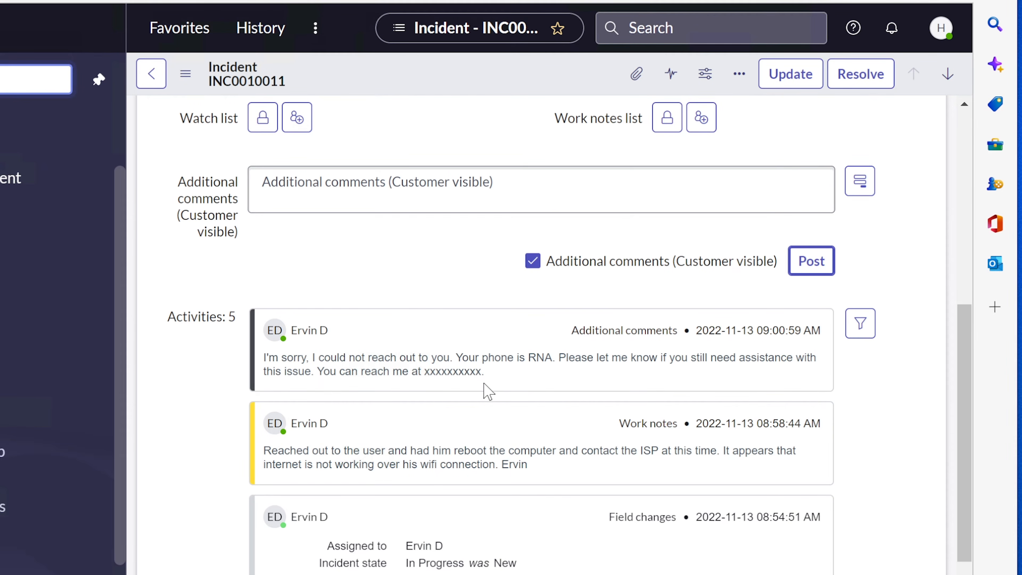
scroll(486, 388, "up", 10)
double_click(287, 163)
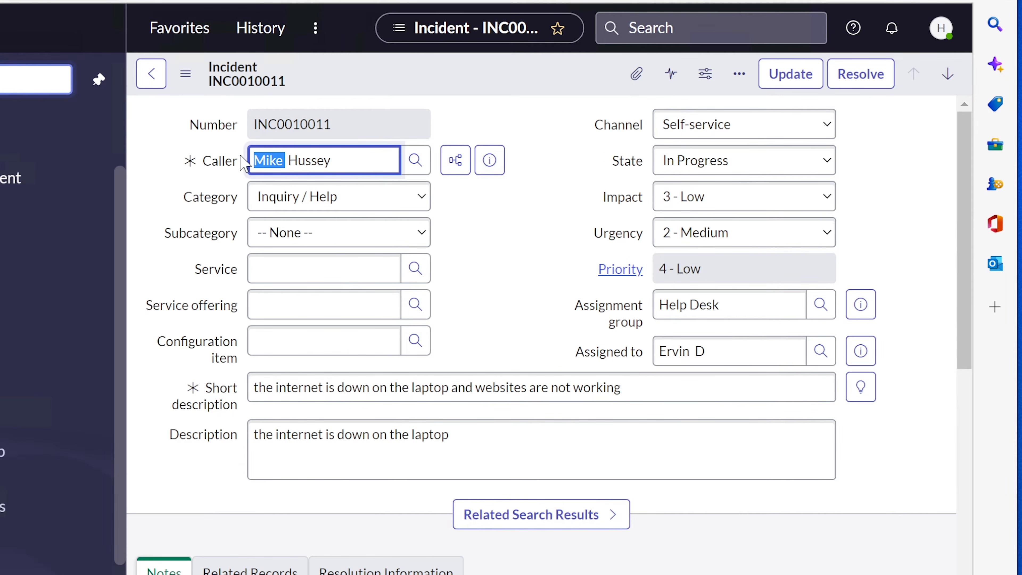
left_click(617, 443)
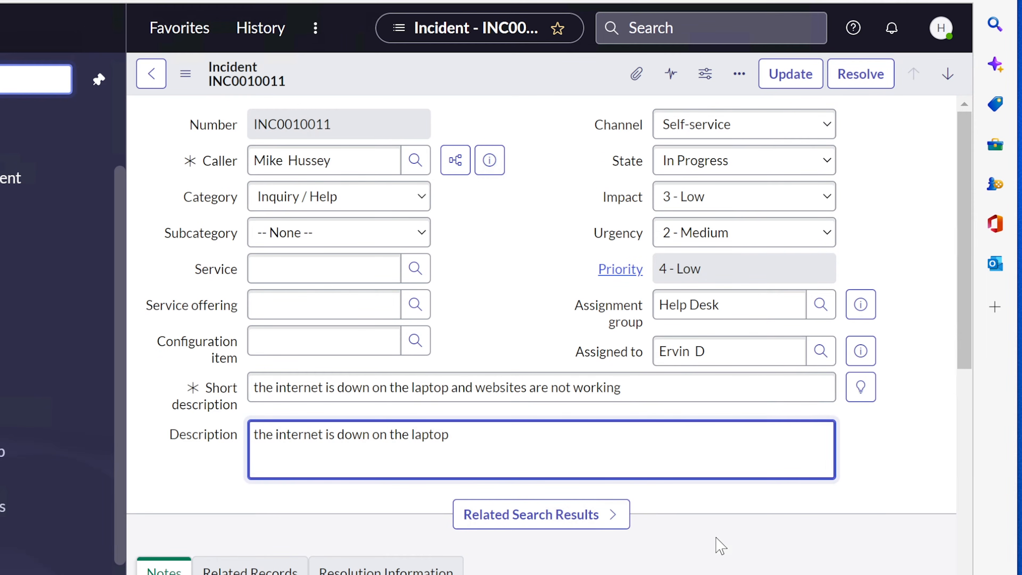
scroll(714, 546, "down", 5)
scroll(603, 527, "down", 3)
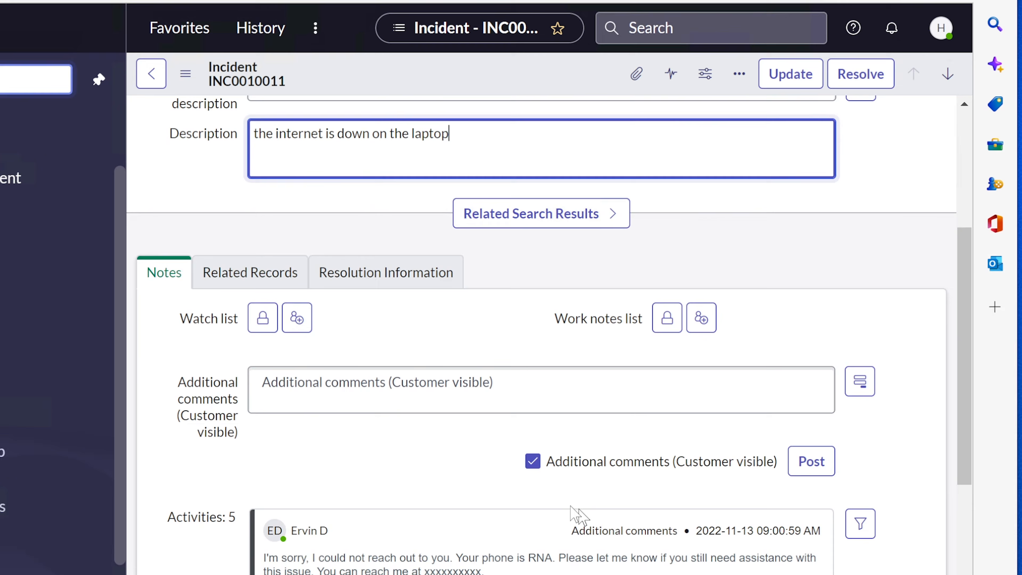
left_click(467, 382)
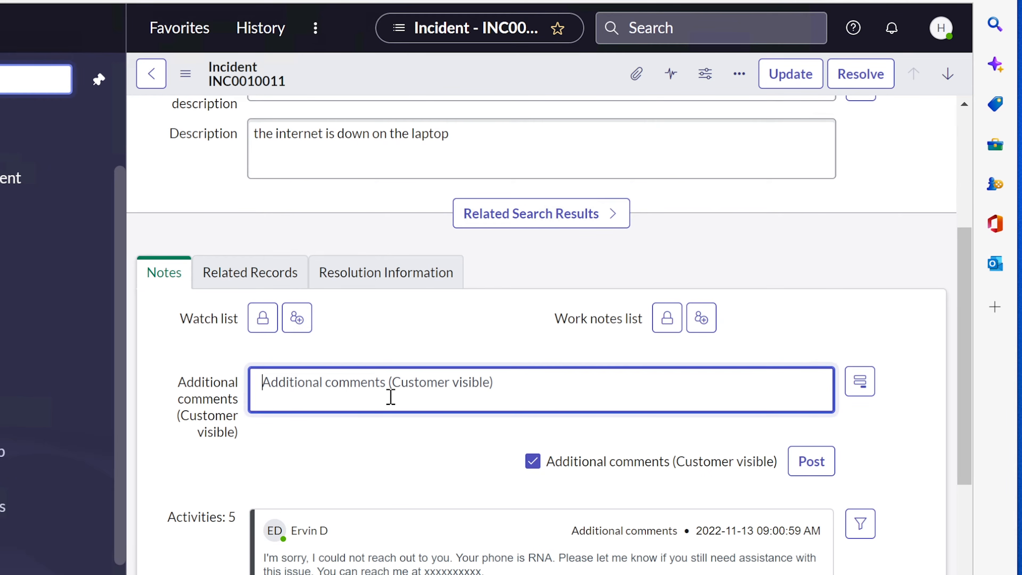
scroll(387, 404, "down", 2)
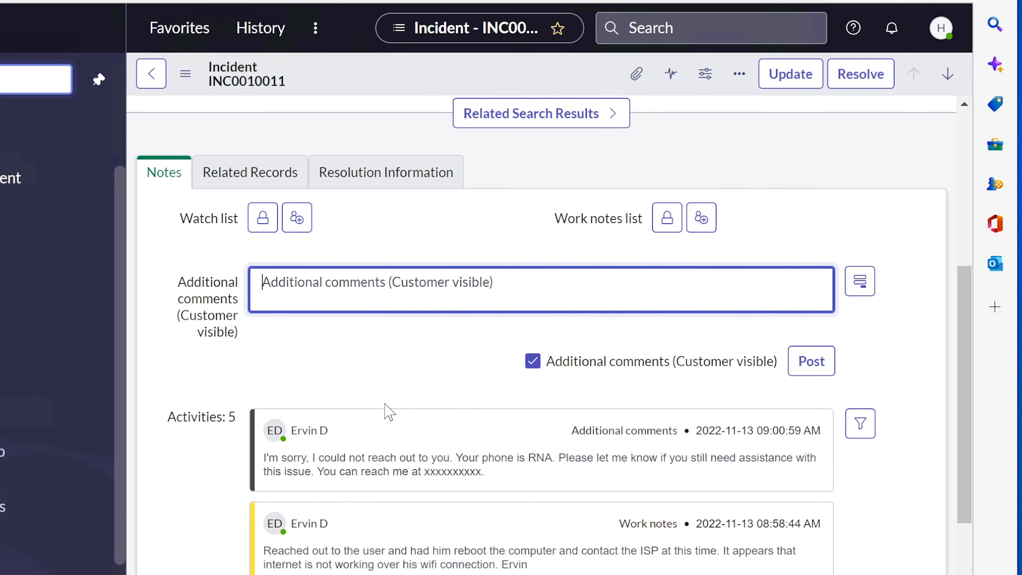
scroll(384, 402, "up", 5)
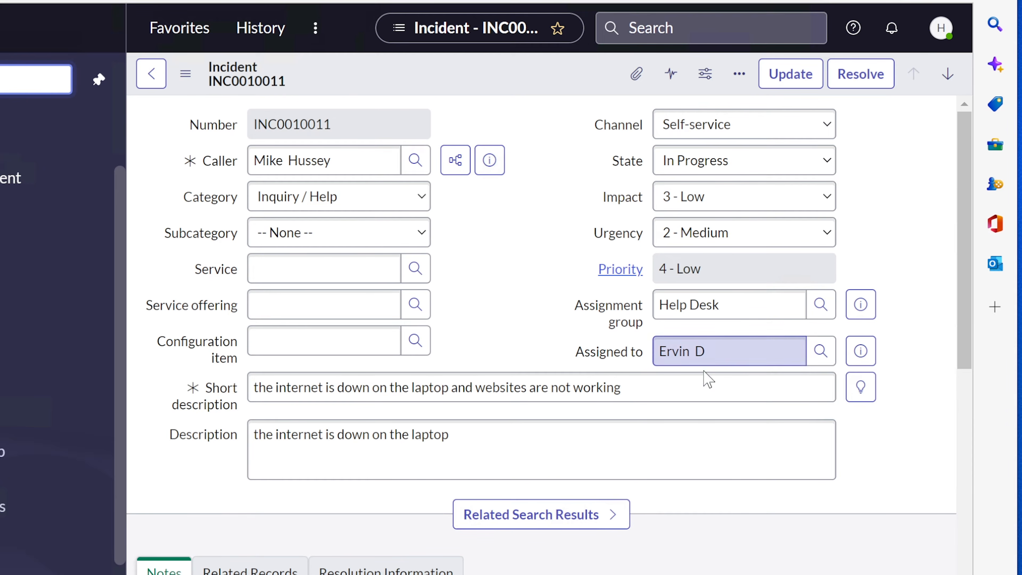
Empty INC0010011's Assigned to and Help Desk Assignment group fields, bringing up the Groups lookup
left_click_drag(722, 350, 622, 354)
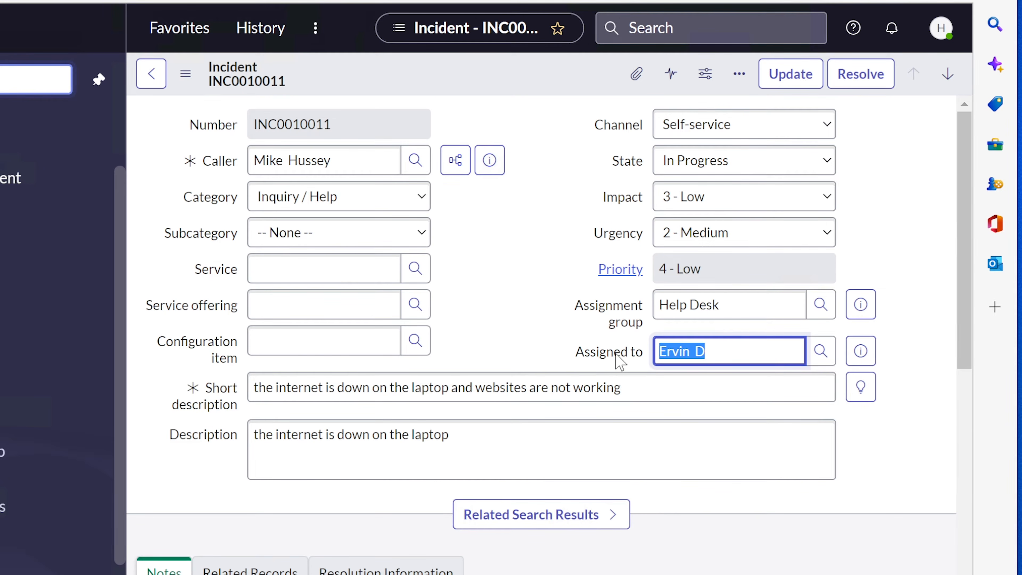
key("BackSpace")
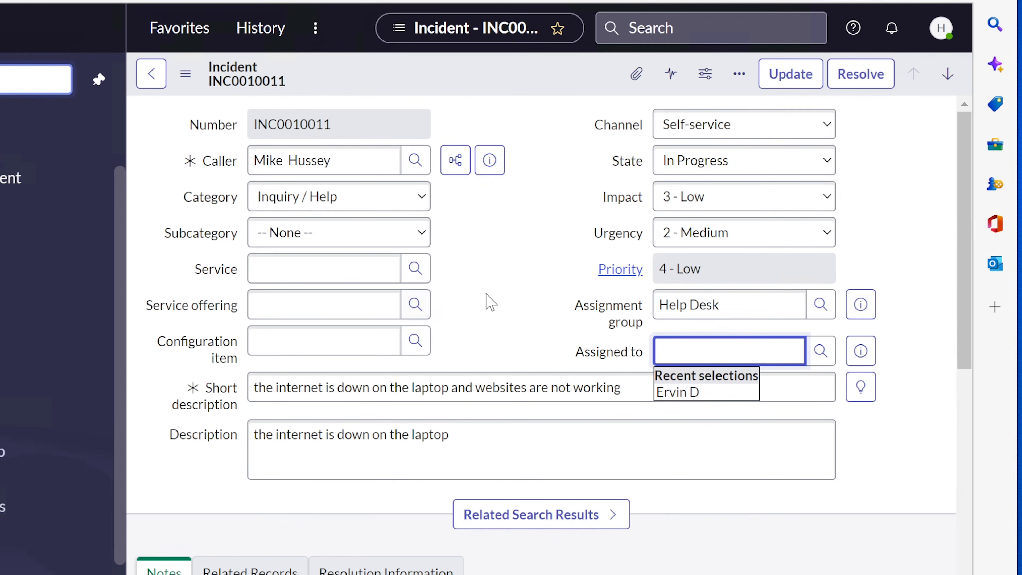
left_click(771, 305)
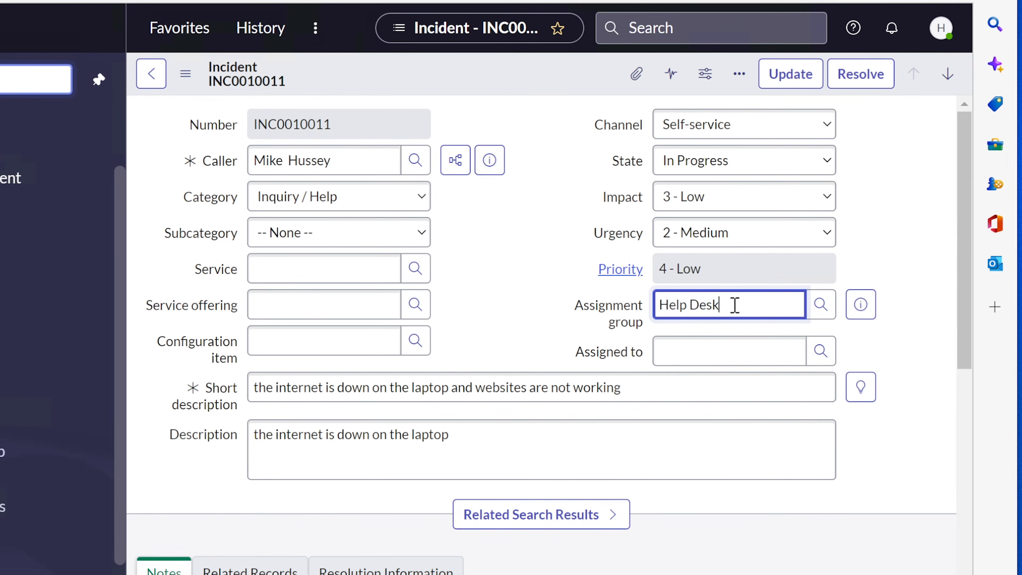
left_click_drag(736, 305, 655, 305)
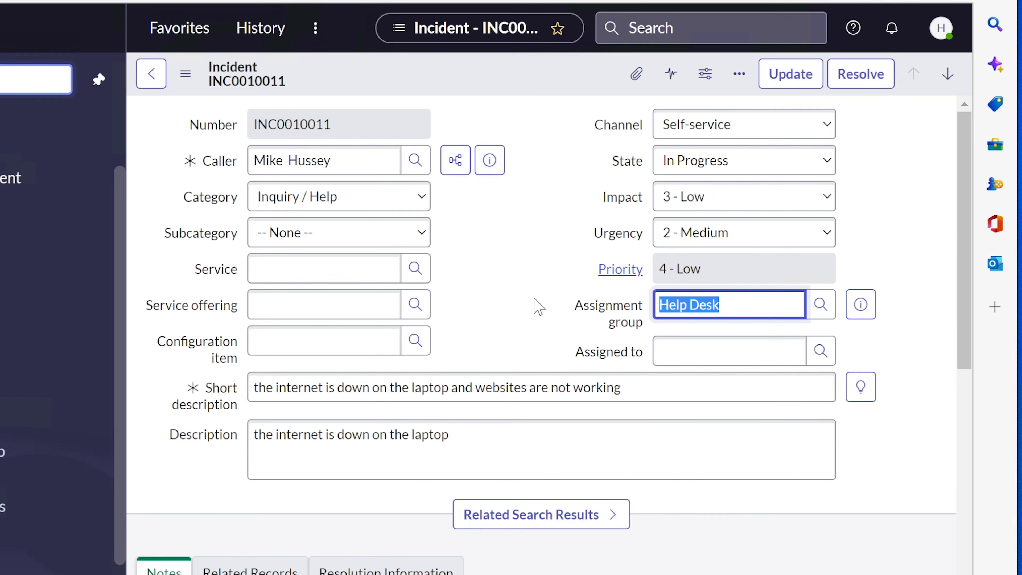
key("BackSpace")
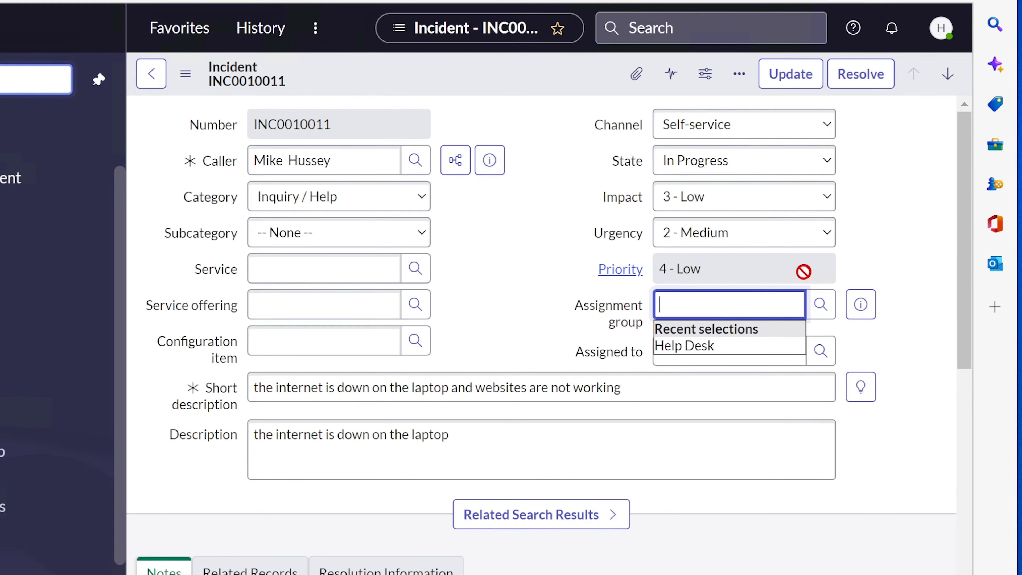
left_click(819, 306)
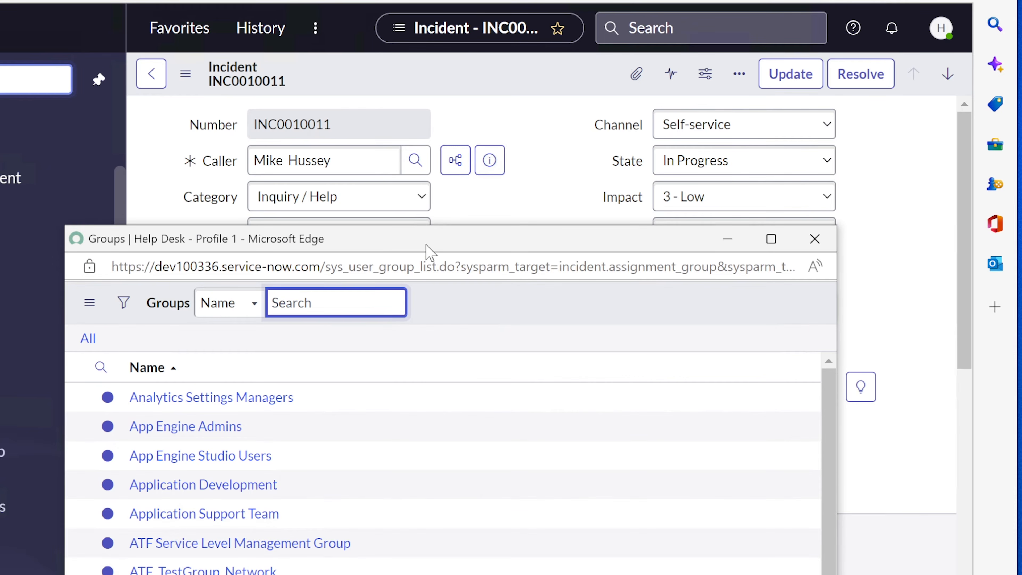
Choose Local Tech Support from the Groups list as INC0010011's assignment group
left_click_drag(424, 249, 430, 163)
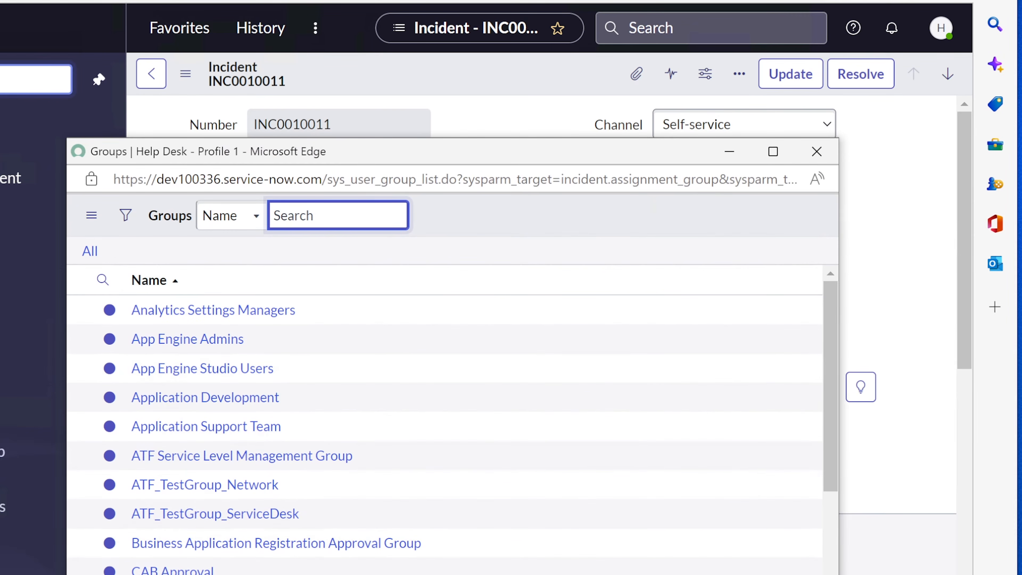
scroll(443, 423, "down", 5)
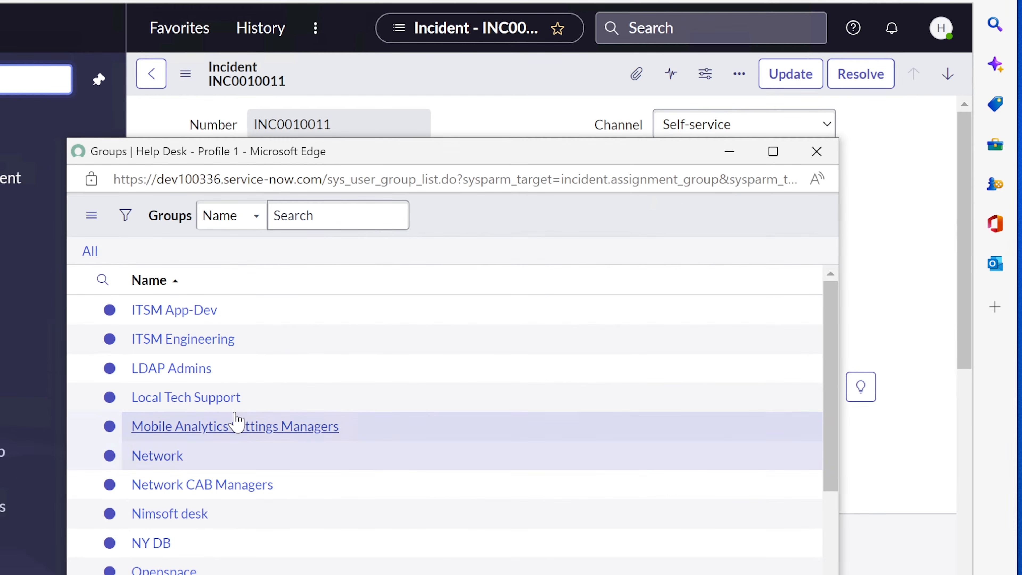
left_click(210, 398)
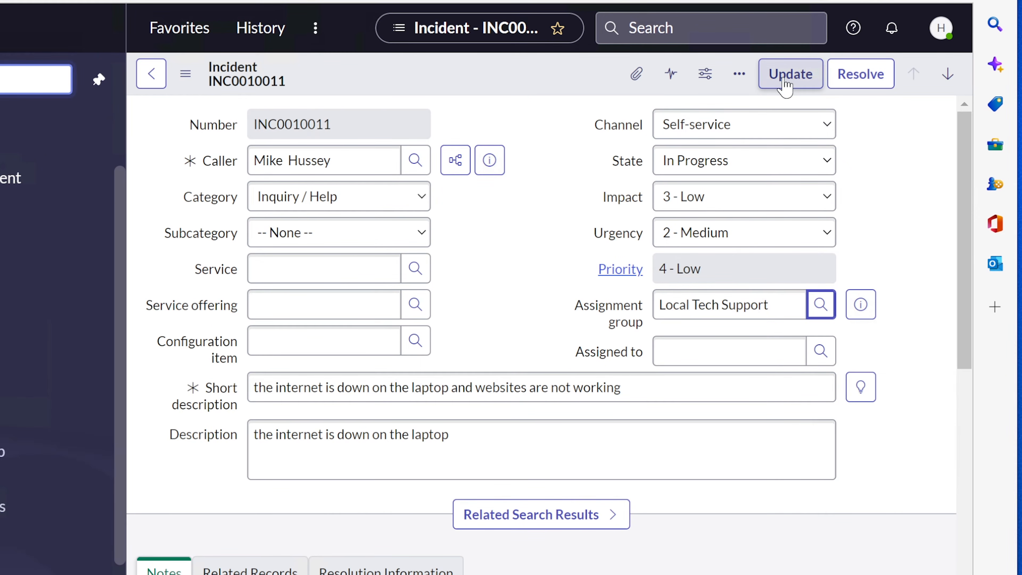
Save INC0010011's Local Tech Support reassignment and reload the Open - Unassigned incident list
left_click(737, 76)
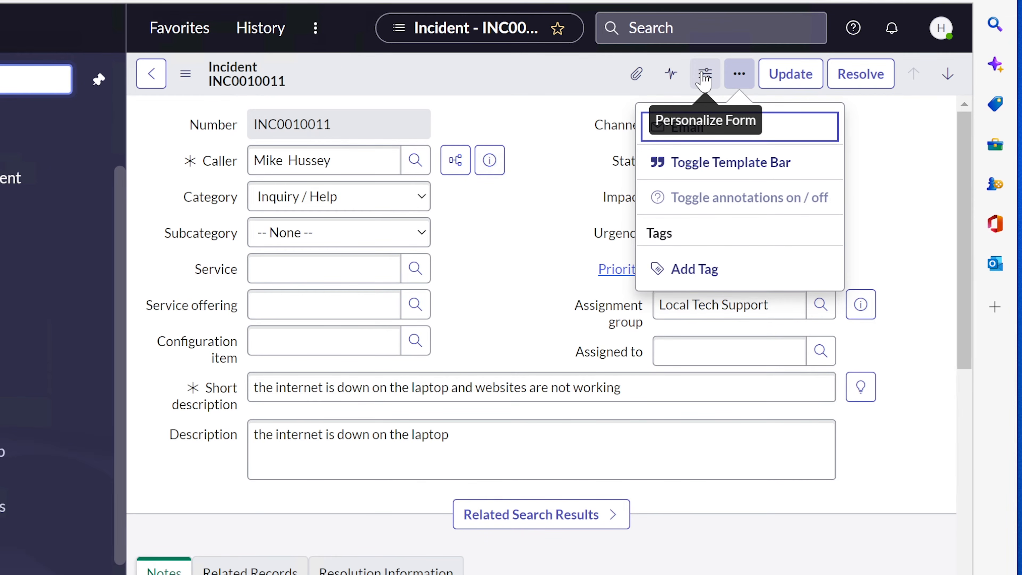
left_click(788, 77)
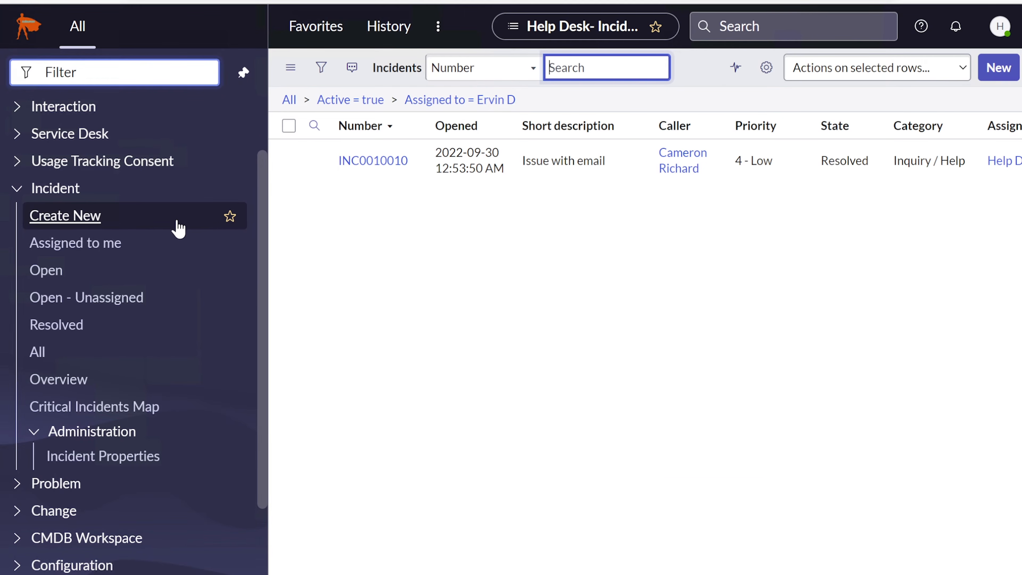
left_click(98, 302)
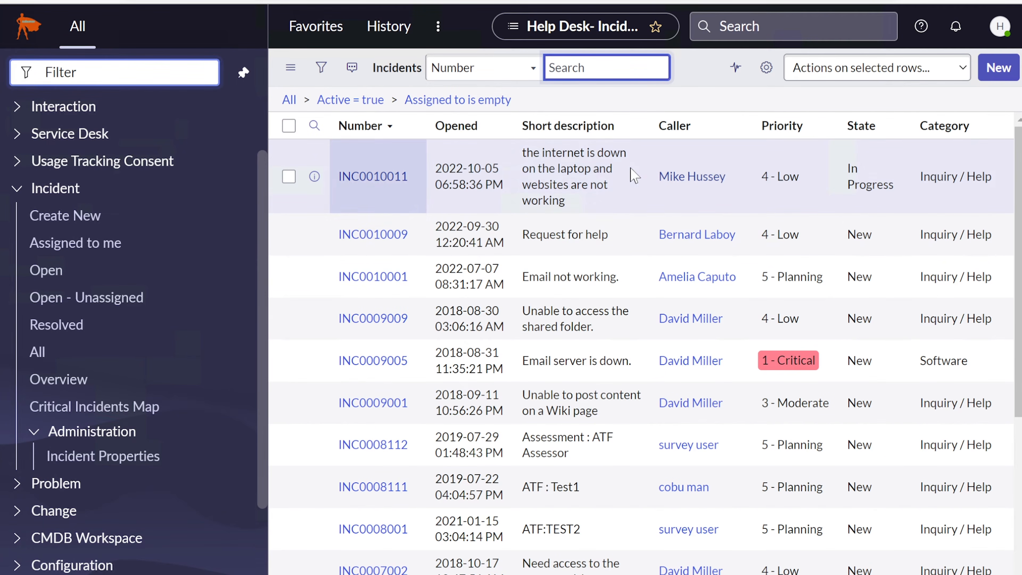
left_click(78, 300)
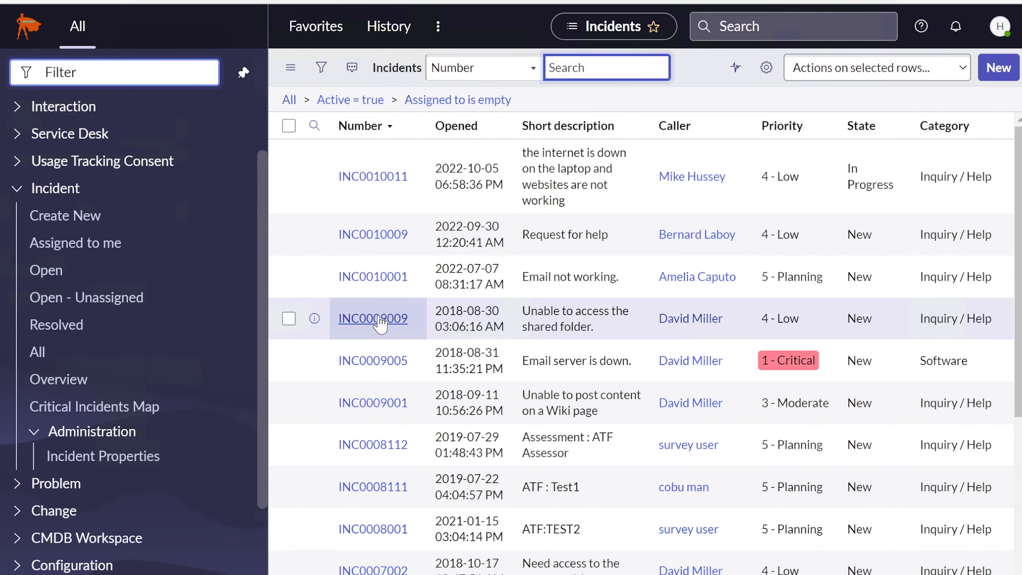
Assign INC0009009 to the Help Desk group and its technician, and save
left_click(374, 318)
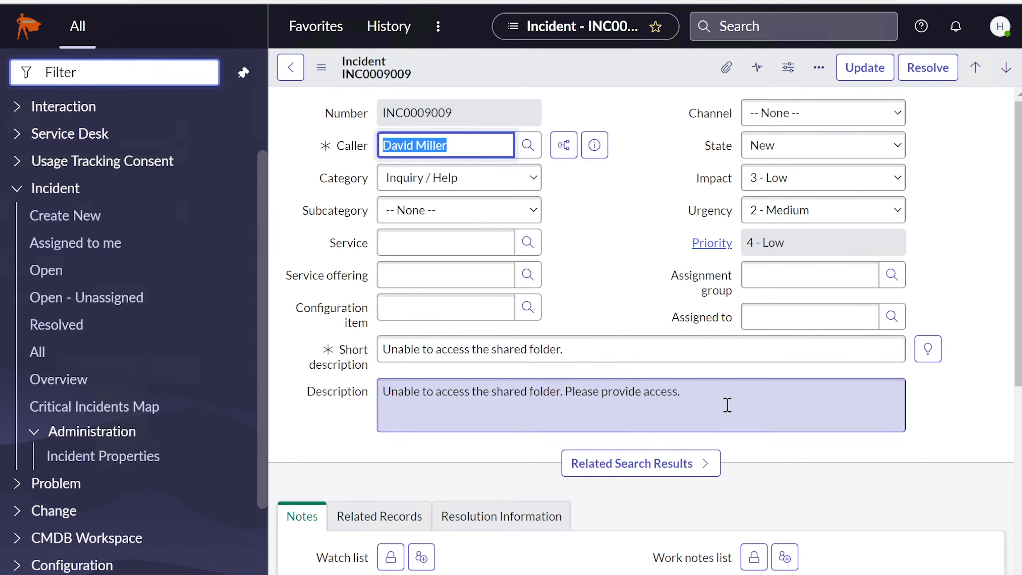
left_click(728, 406)
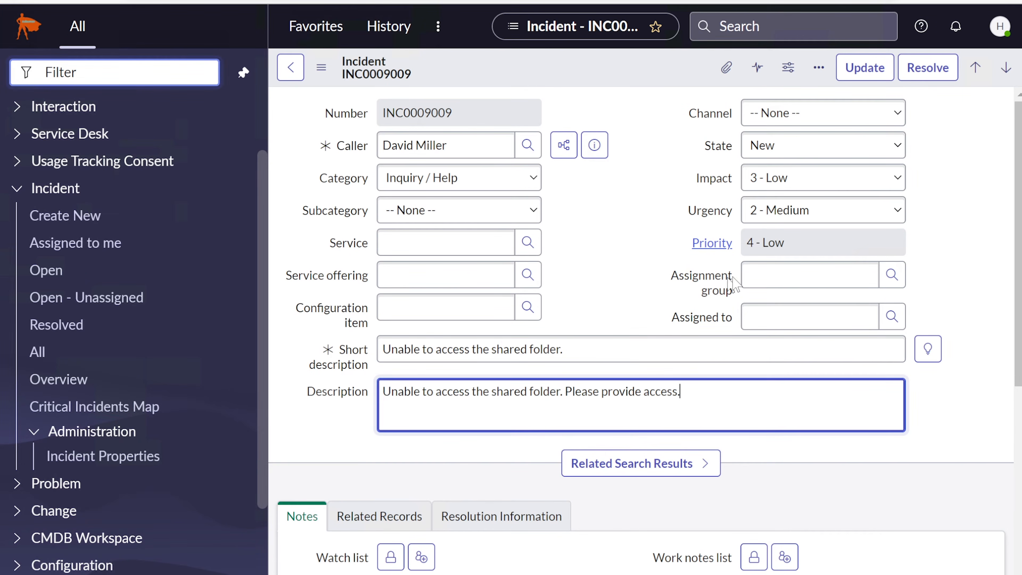
left_click(796, 271)
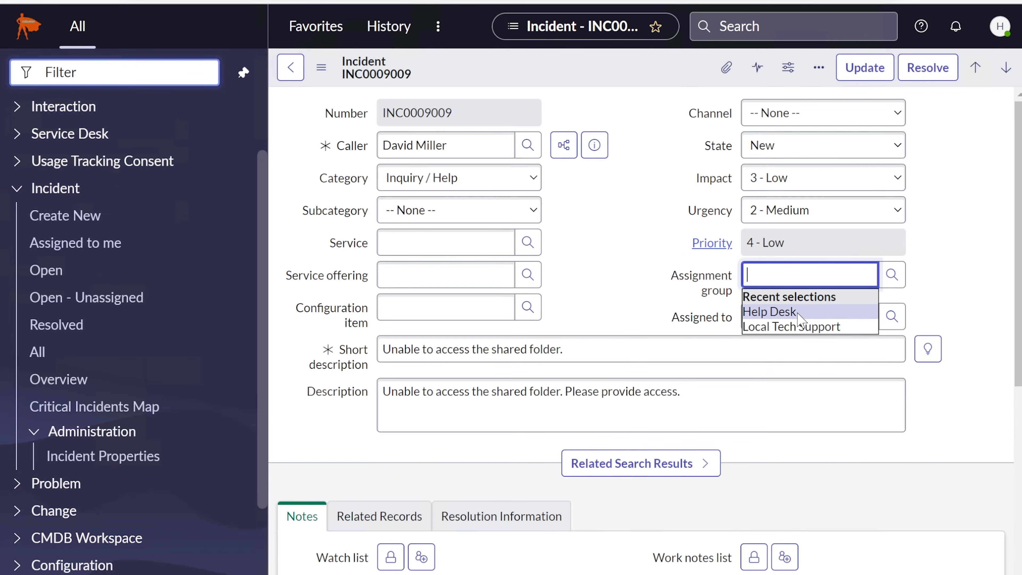
left_click(798, 313)
left_click(791, 317)
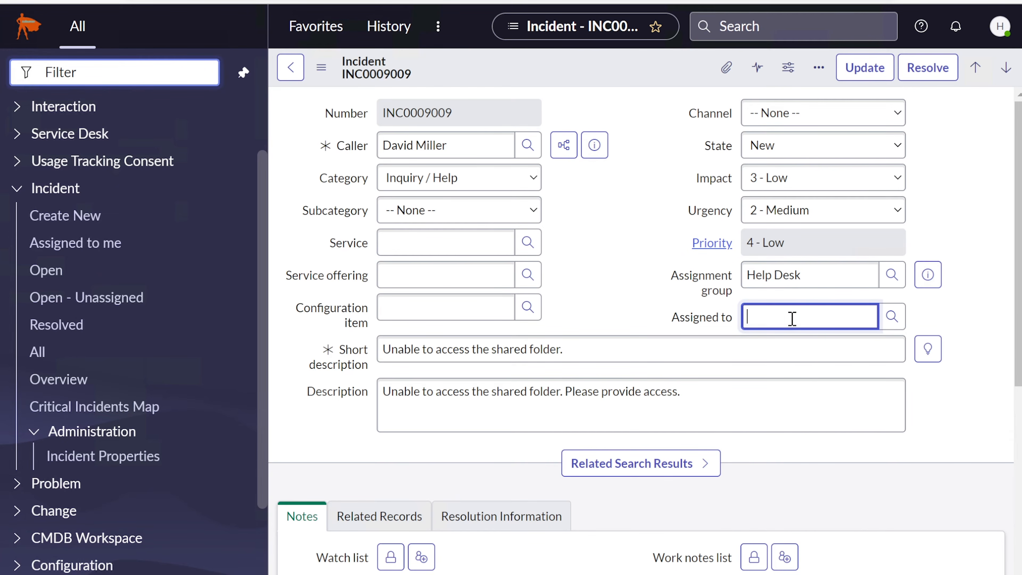
left_click(772, 353)
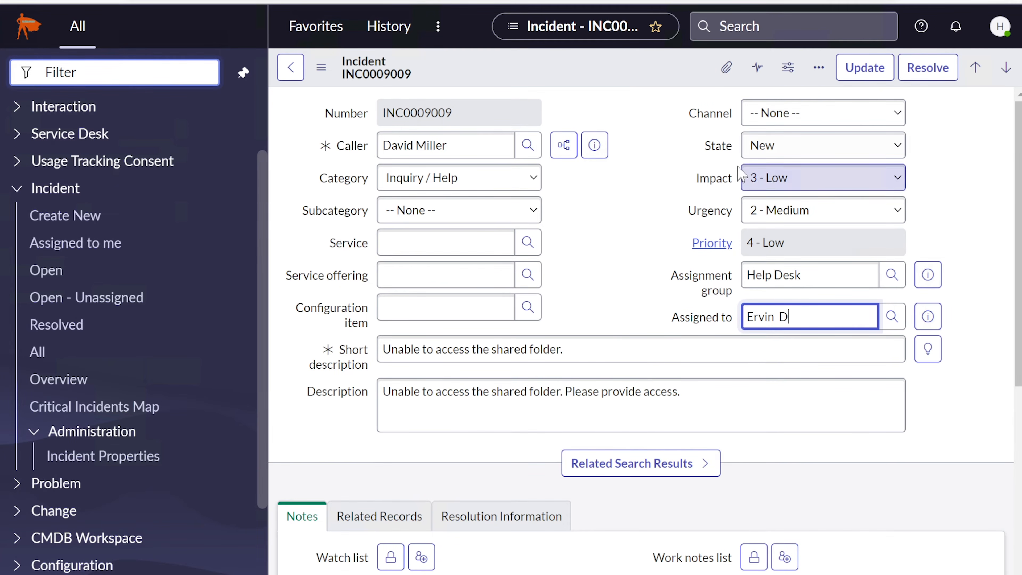
left_click(820, 69)
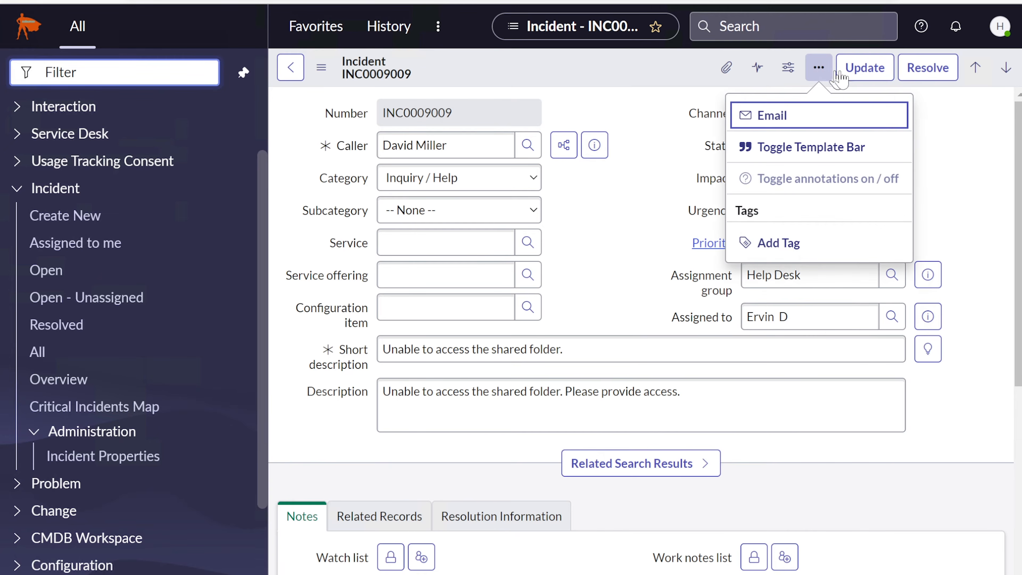
left_click(864, 67)
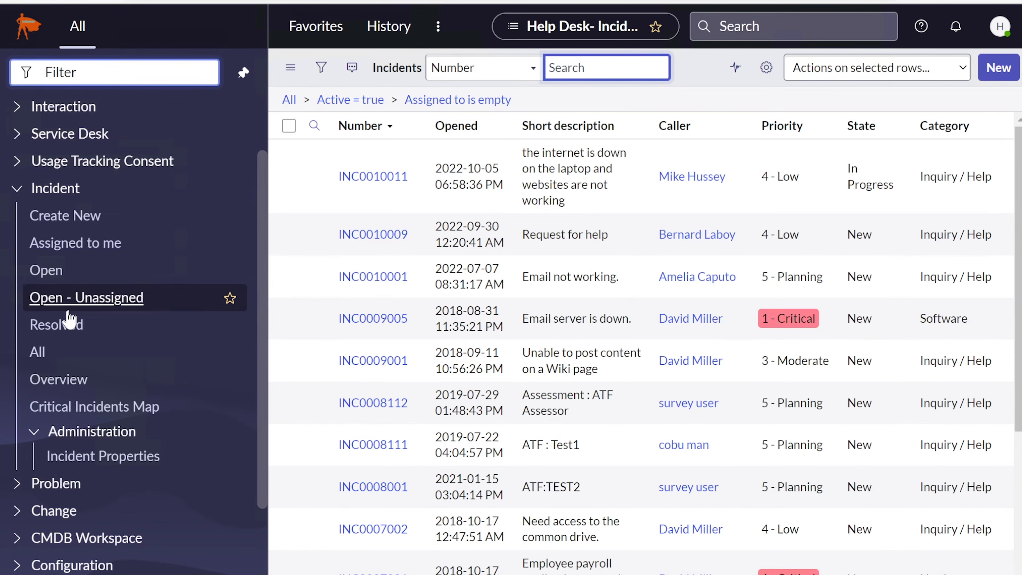
Reopen INC0009009 from the technician's assigned incidents and check its Urgency field
left_click(83, 306)
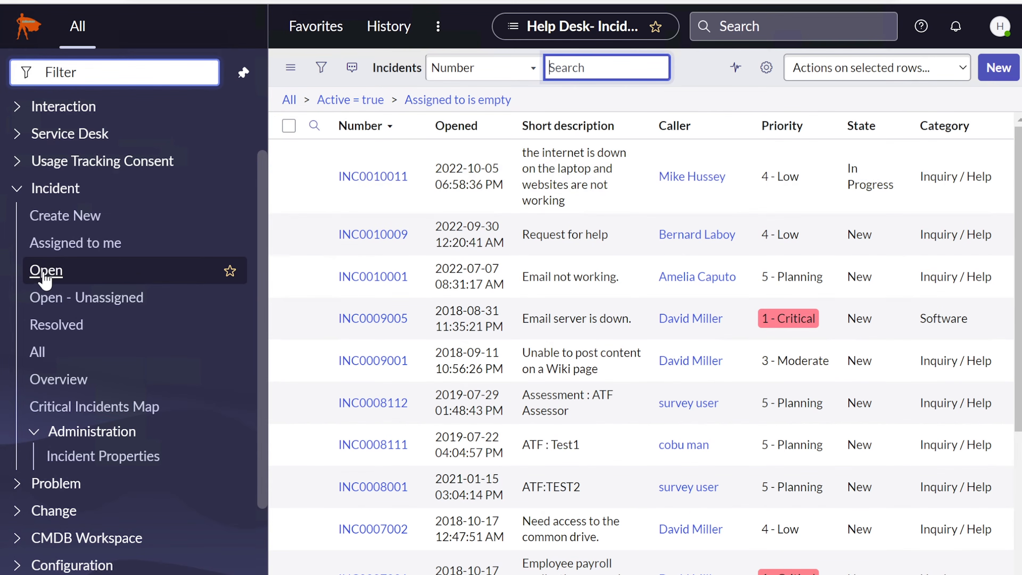
left_click(76, 244)
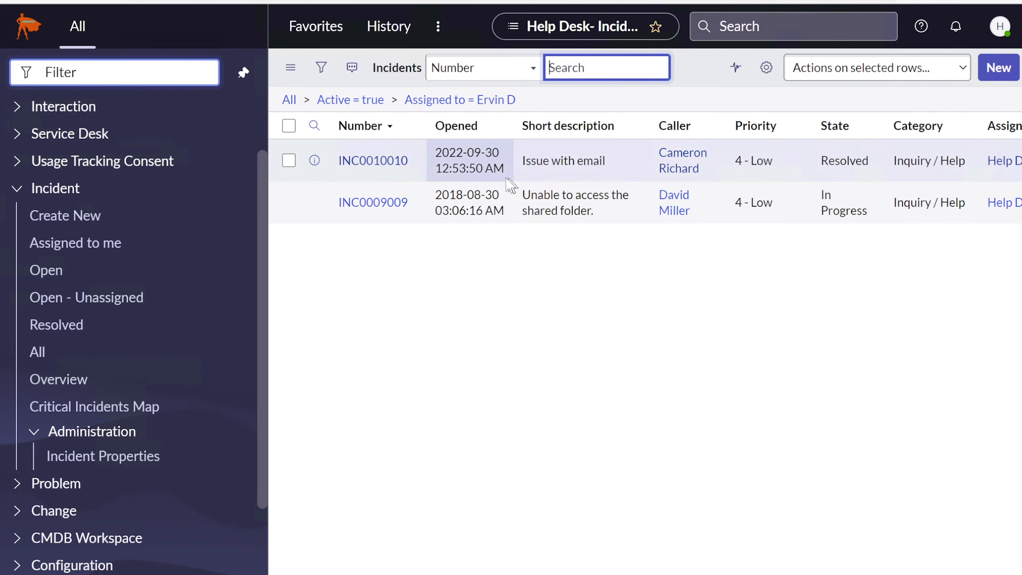
left_click(395, 163)
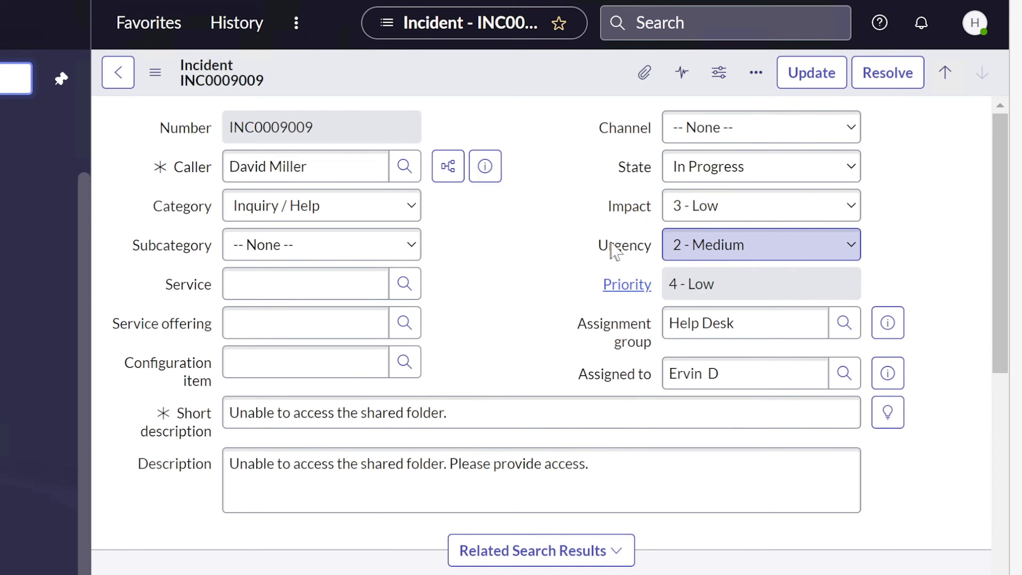
left_click_drag(599, 246, 637, 246)
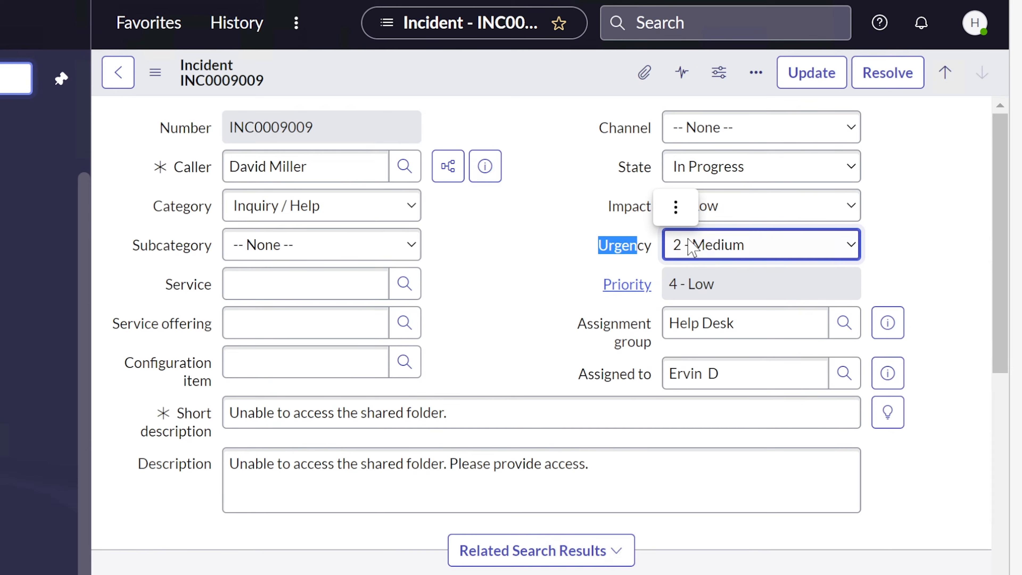
left_click(723, 242)
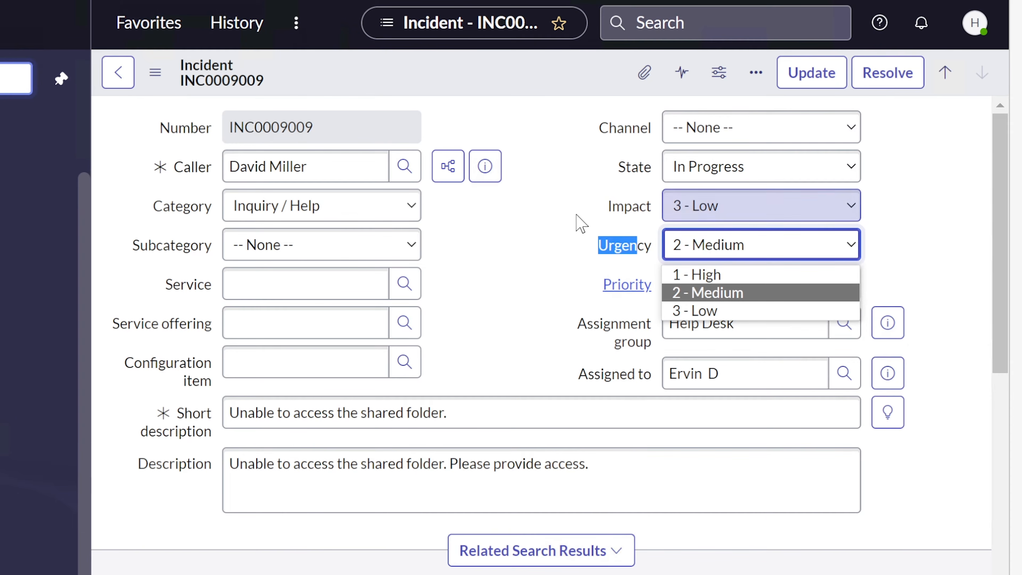
left_click(580, 222)
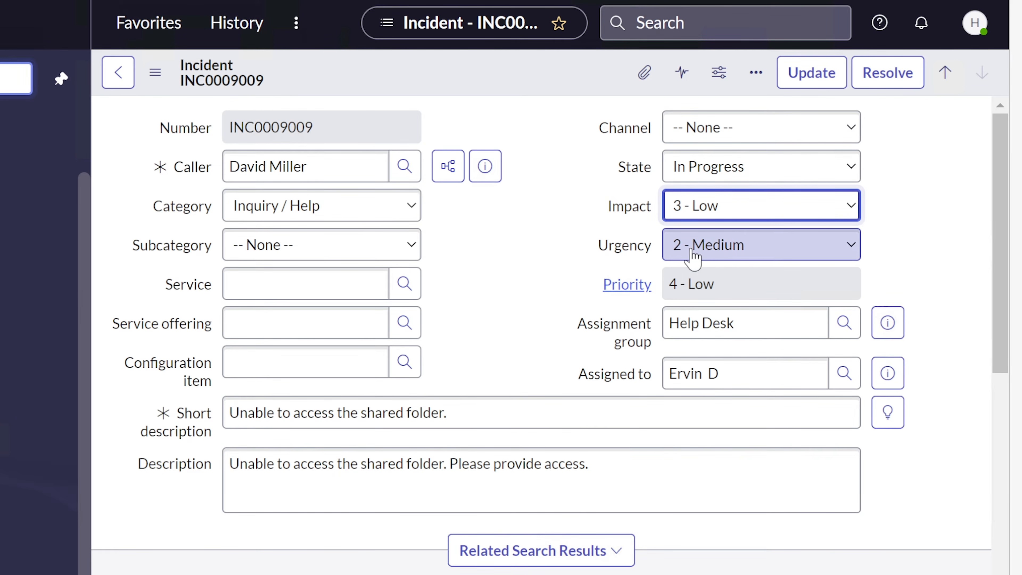
left_click(733, 251)
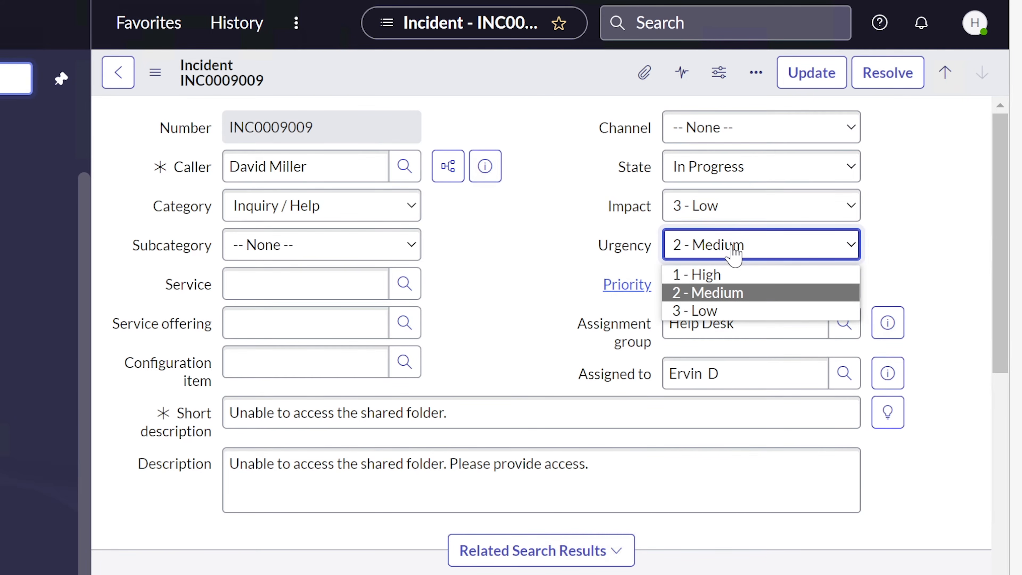
left_click(716, 311)
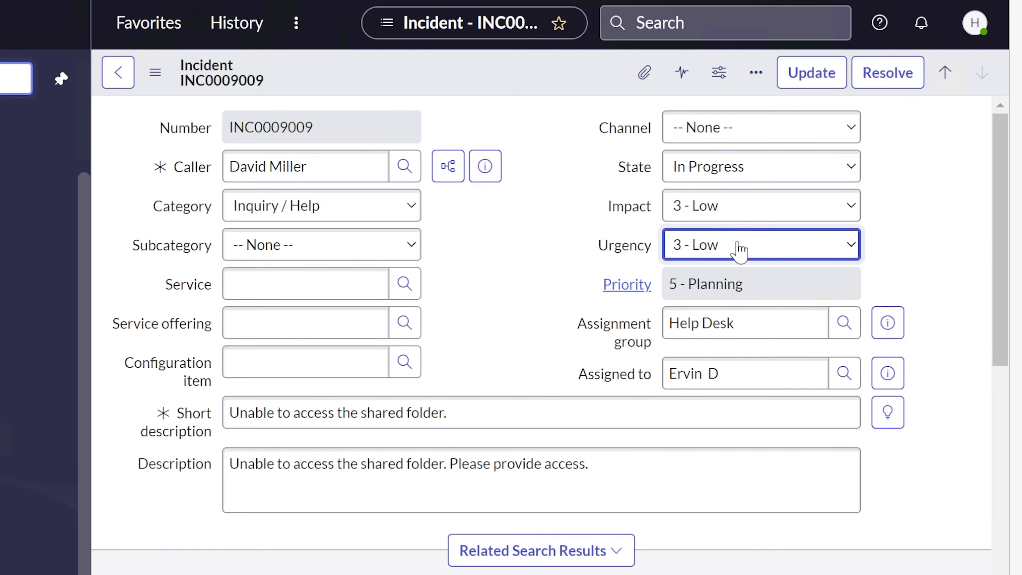
left_click(740, 252)
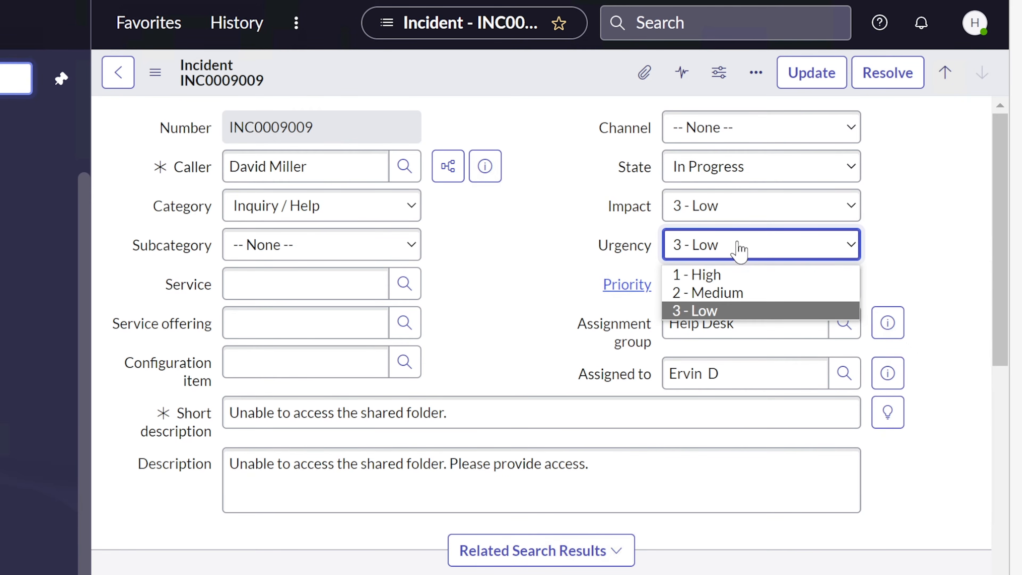
left_click(729, 293)
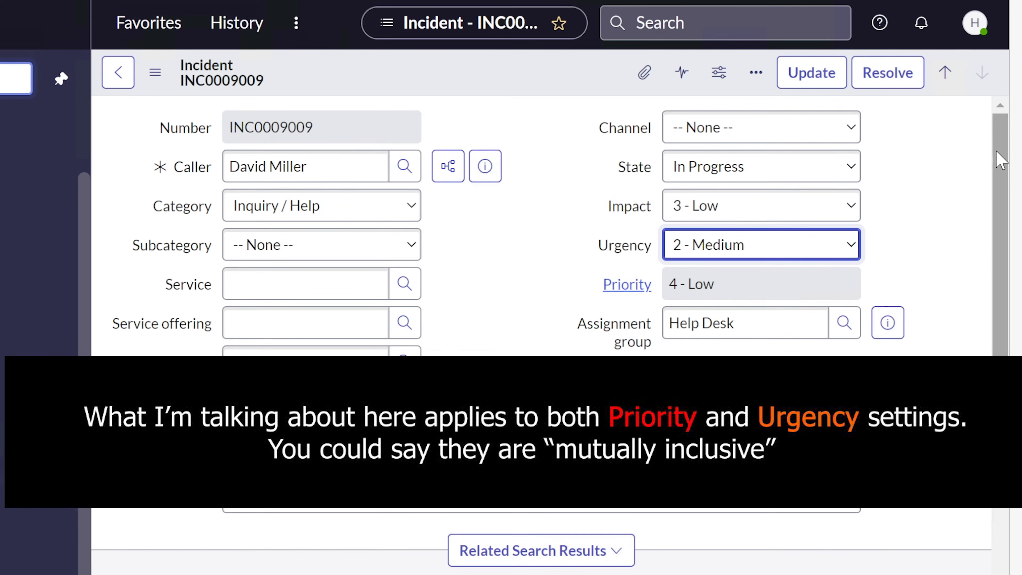
left_click_drag(1000, 159, 980, 574)
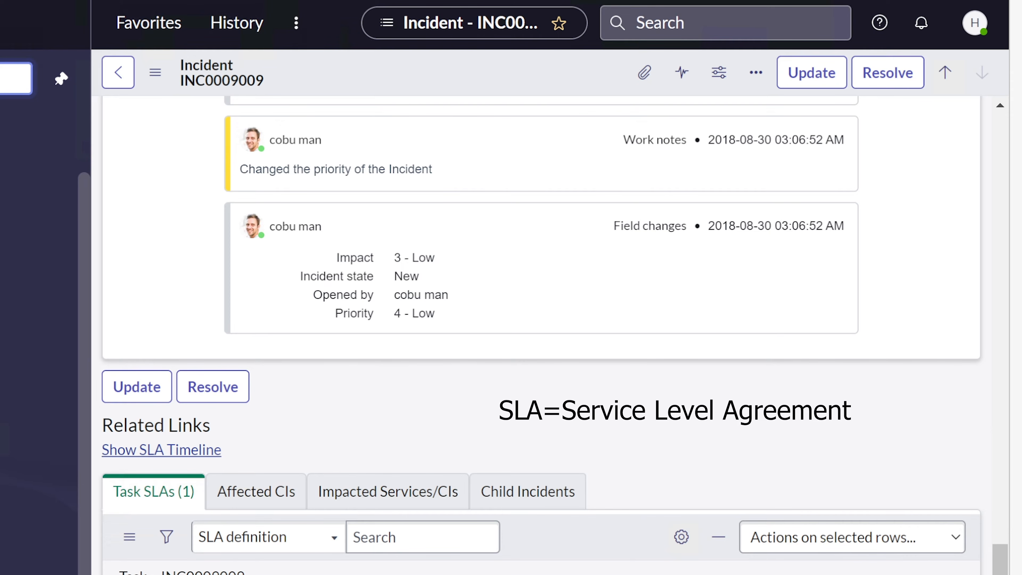
scroll(604, 511, "down", 6)
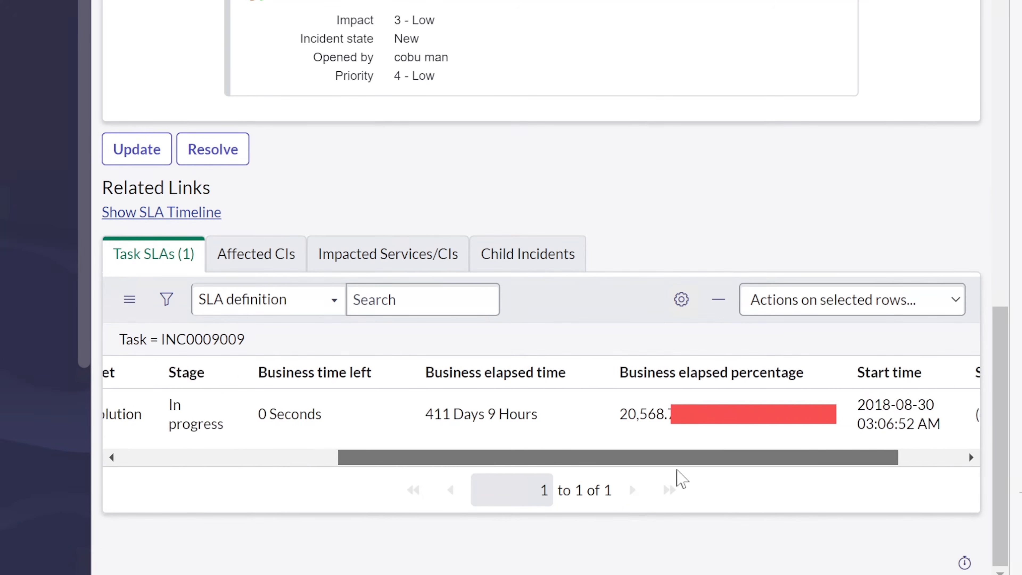
left_click_drag(677, 470, 716, 460)
mouse_move(599, 408)
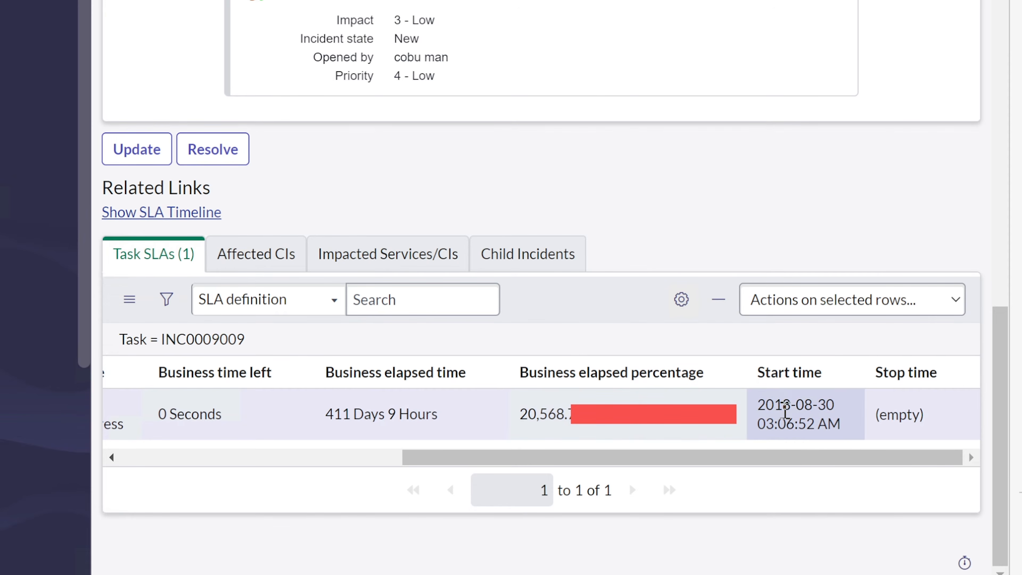
left_click_drag(834, 404, 756, 404)
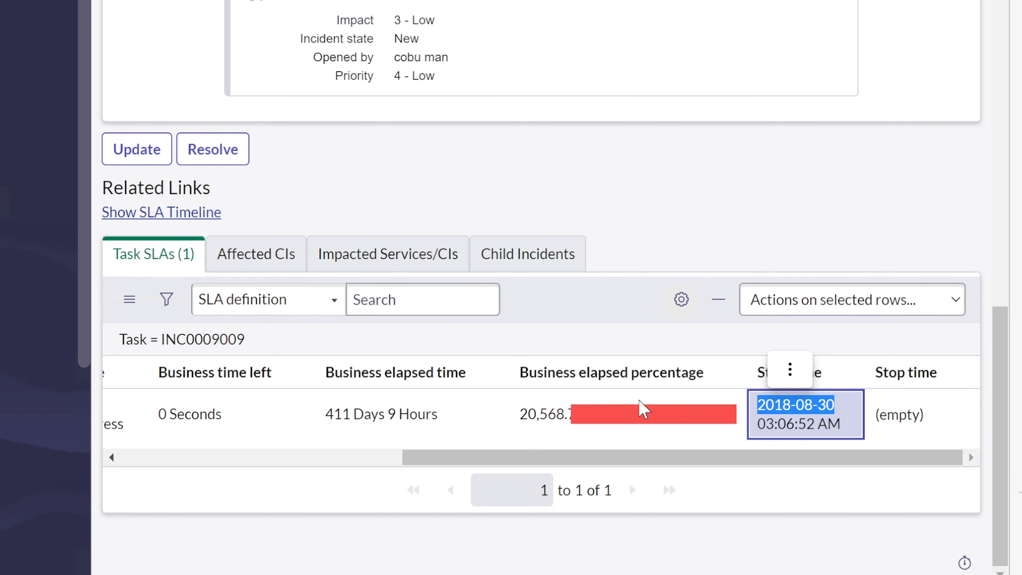
left_click(630, 427)
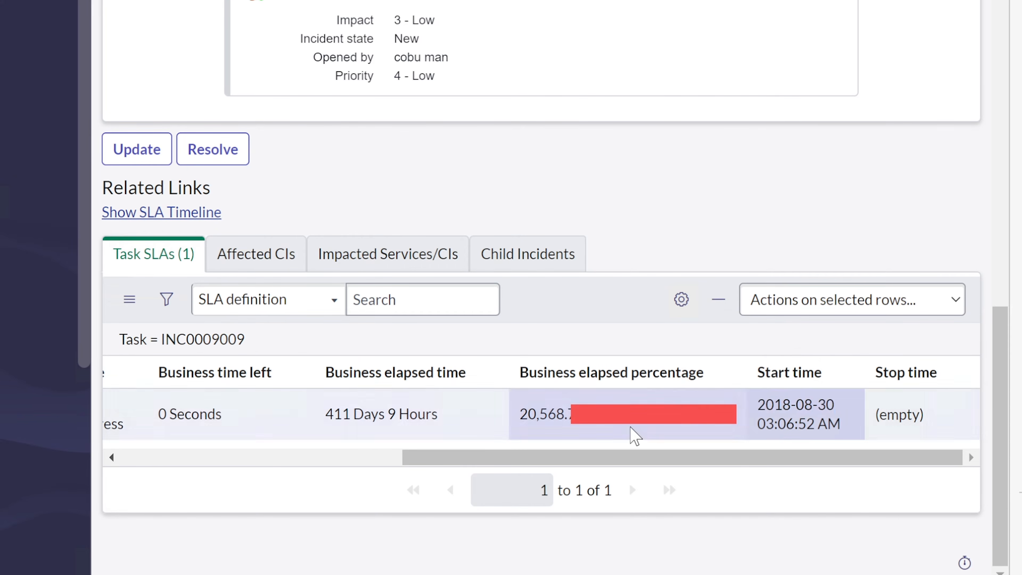
mouse_move(641, 410)
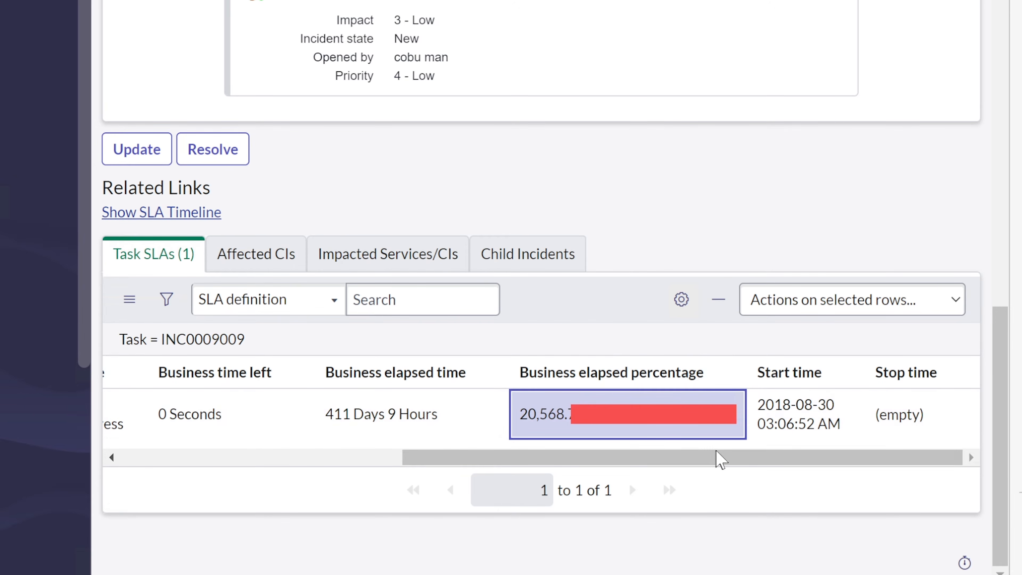
left_click_drag(721, 461, 409, 443)
left_click_drag(331, 413, 346, 416)
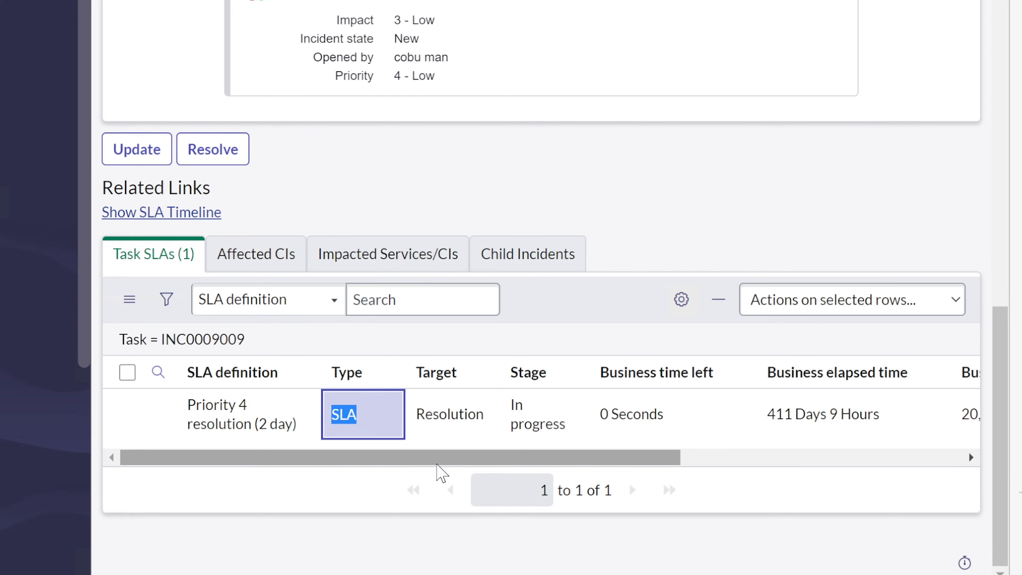
left_click_drag(456, 459, 703, 463)
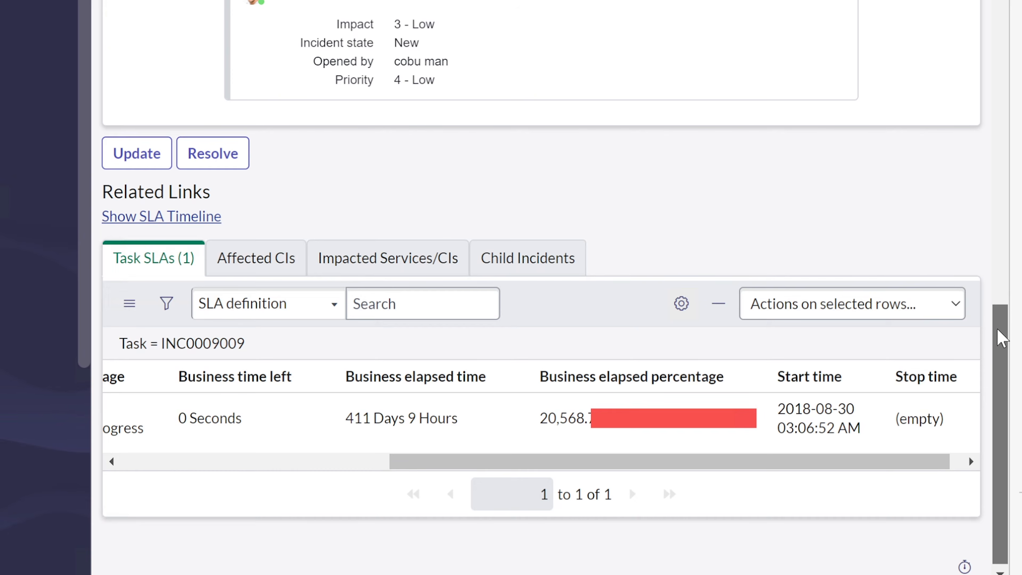
left_click_drag(1001, 338, 1001, 1)
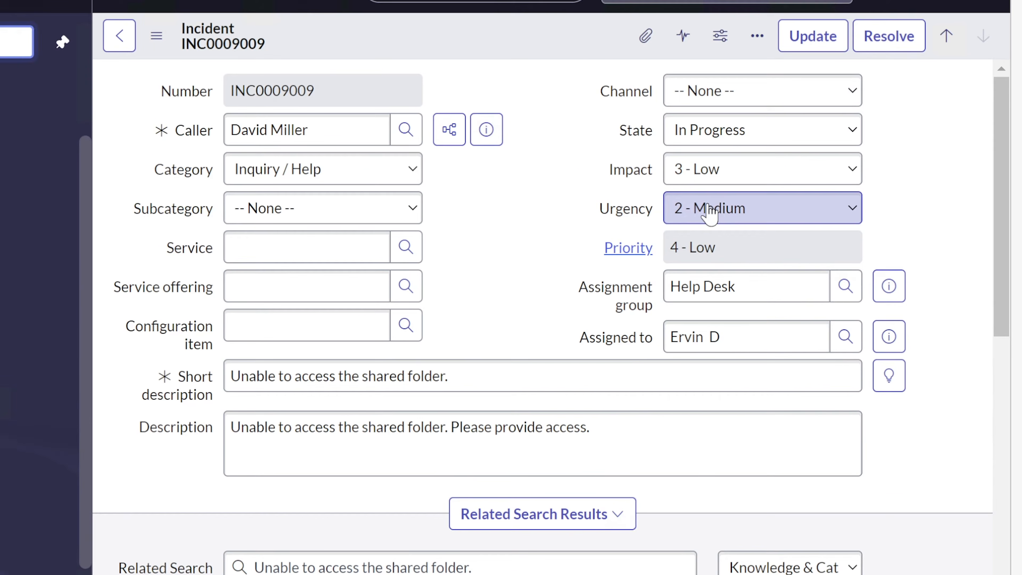
Set INC0009009's urgency to 1 - High, making its priority 3 - Moderate, then show the State options
left_click(710, 115)
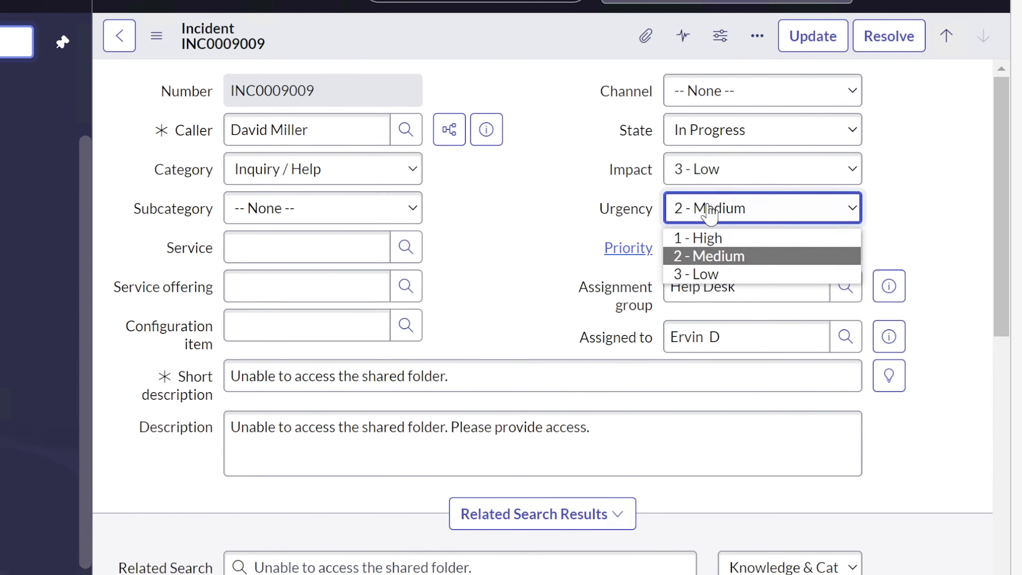
left_click(734, 237)
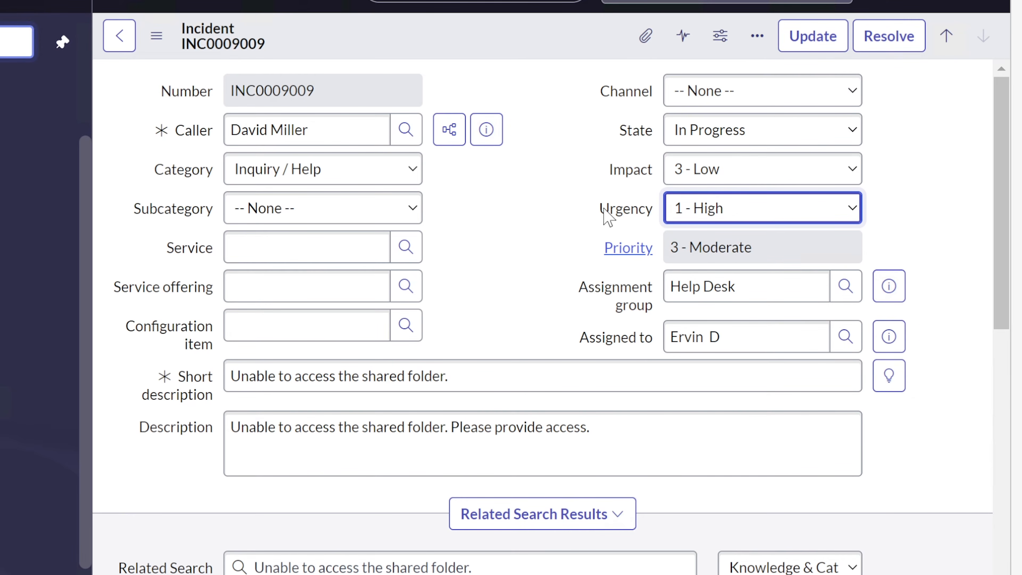
mouse_move(604, 211)
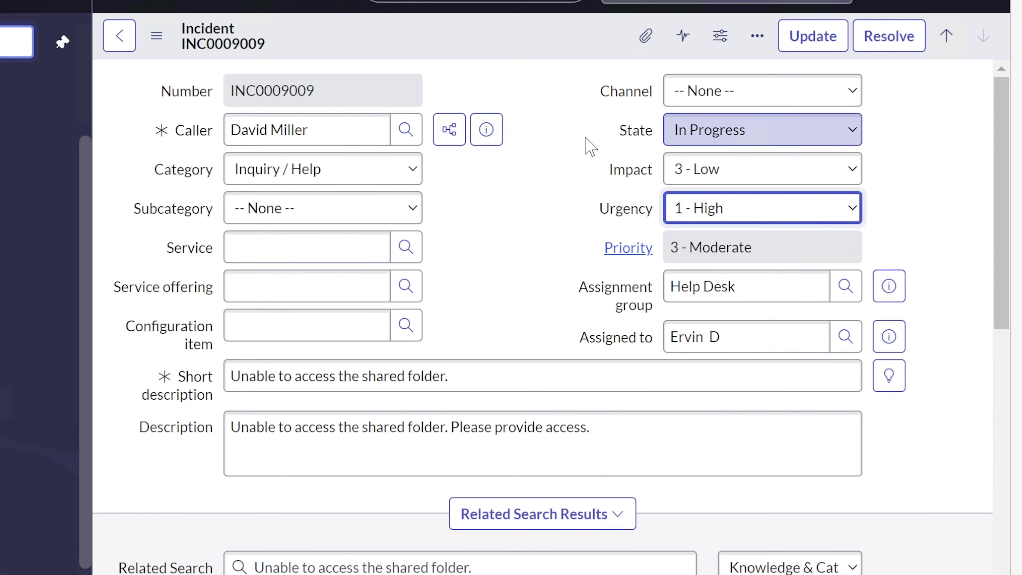
left_click(839, 136)
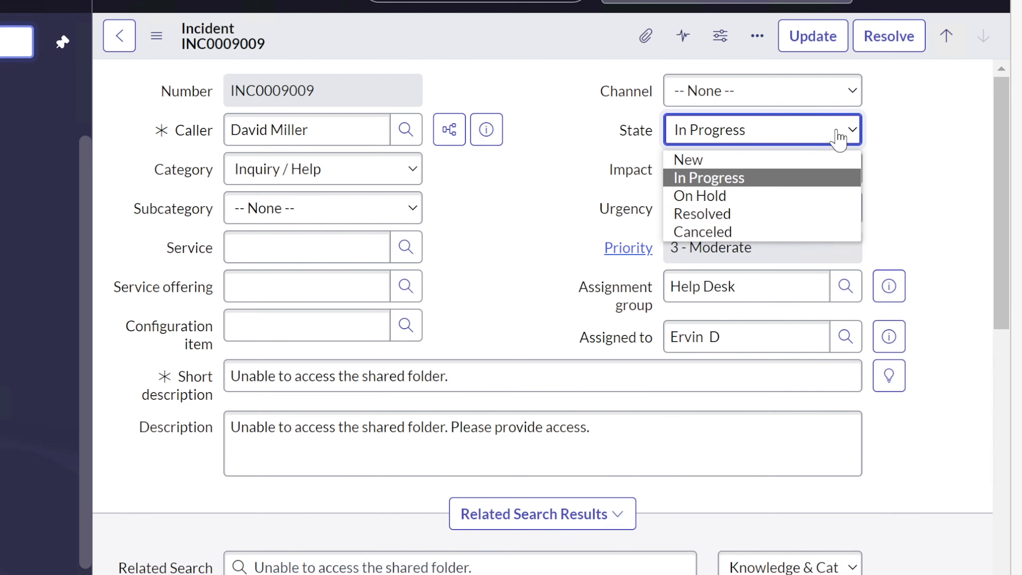
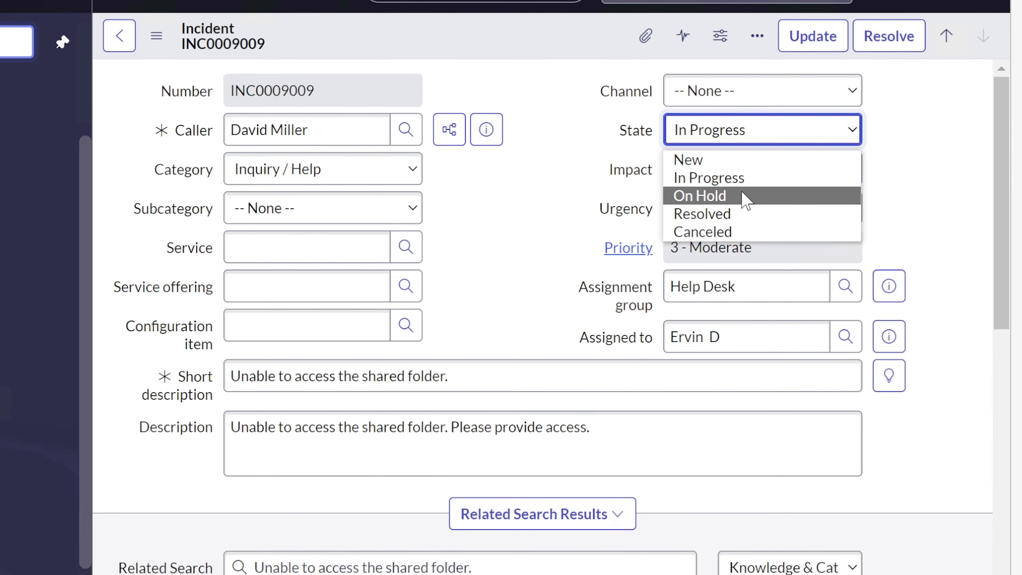
Keep INC0009009's state at In Progress and scroll down to the empty required Work notes field
left_click(932, 177)
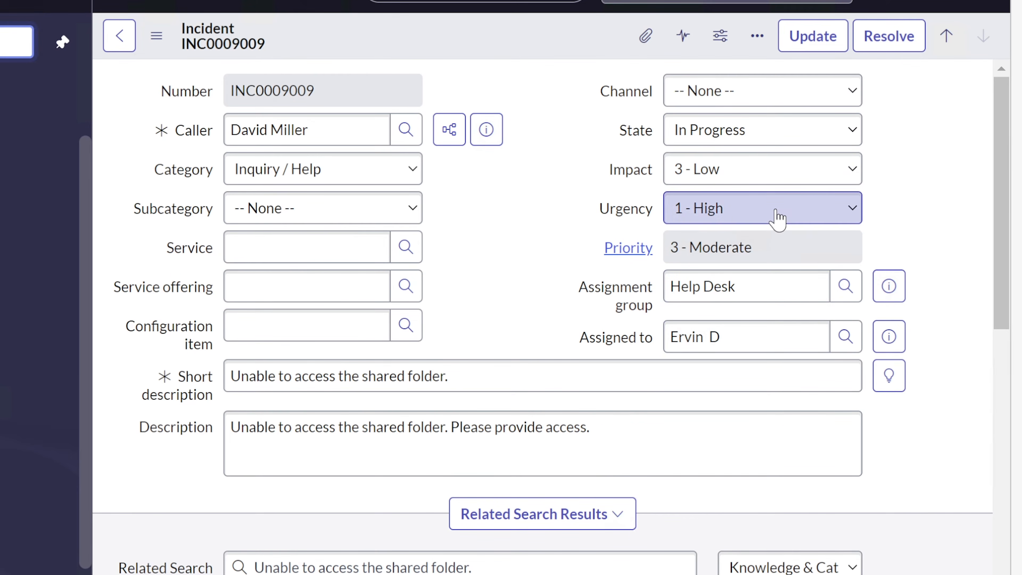
left_click_drag(997, 182, 1000, 564)
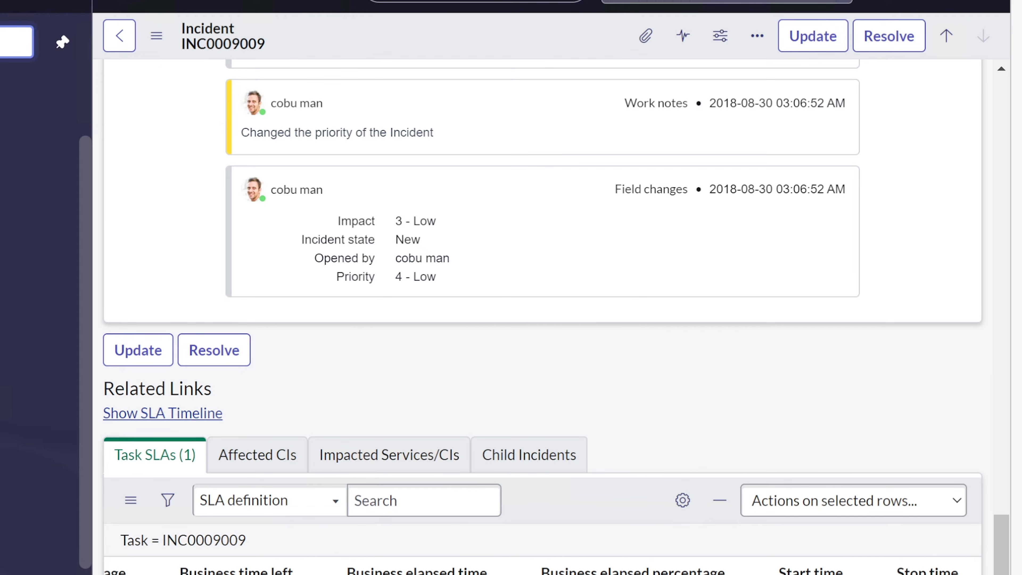
left_click_drag(1000, 564, 974, 107)
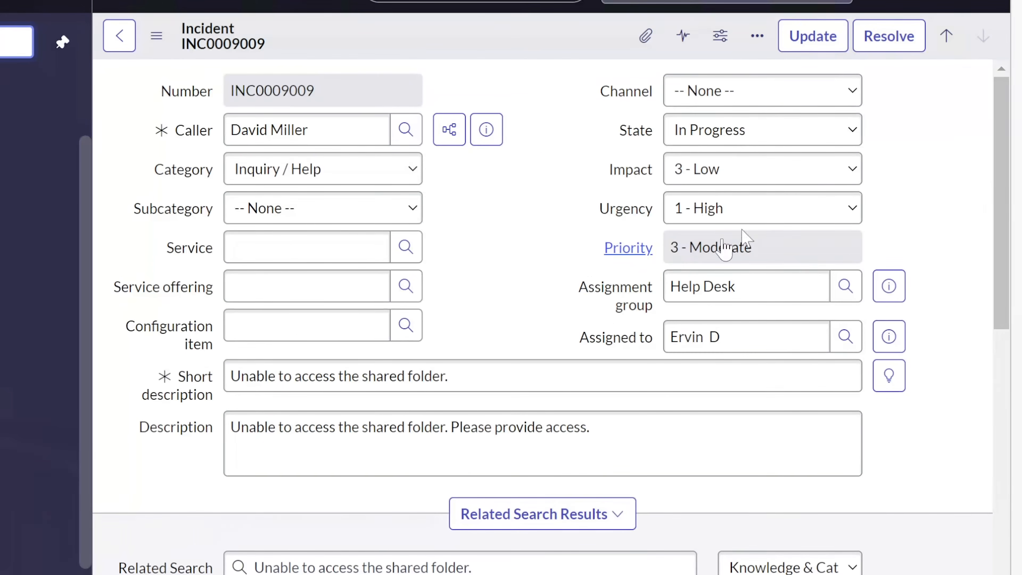
left_click_drag(723, 337, 646, 338)
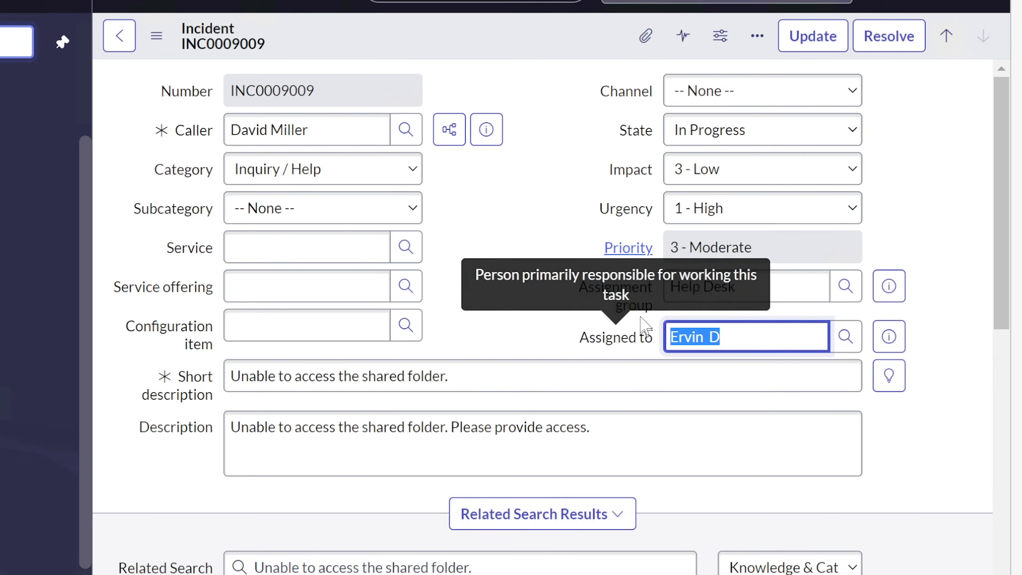
left_click(746, 138)
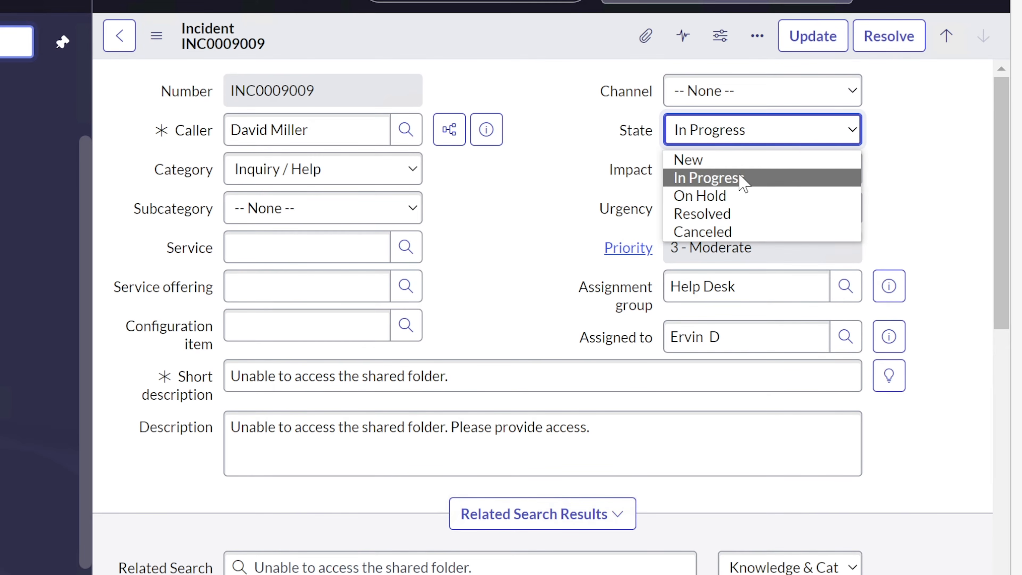
left_click(908, 163)
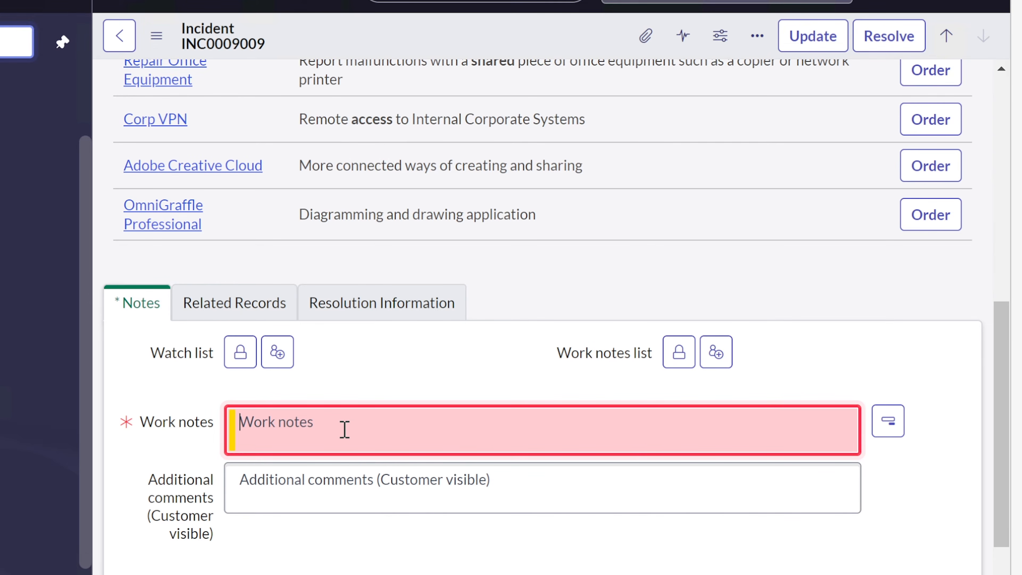
Add a work note about reaching out to the user for assistance and update INC0009009
type("I")
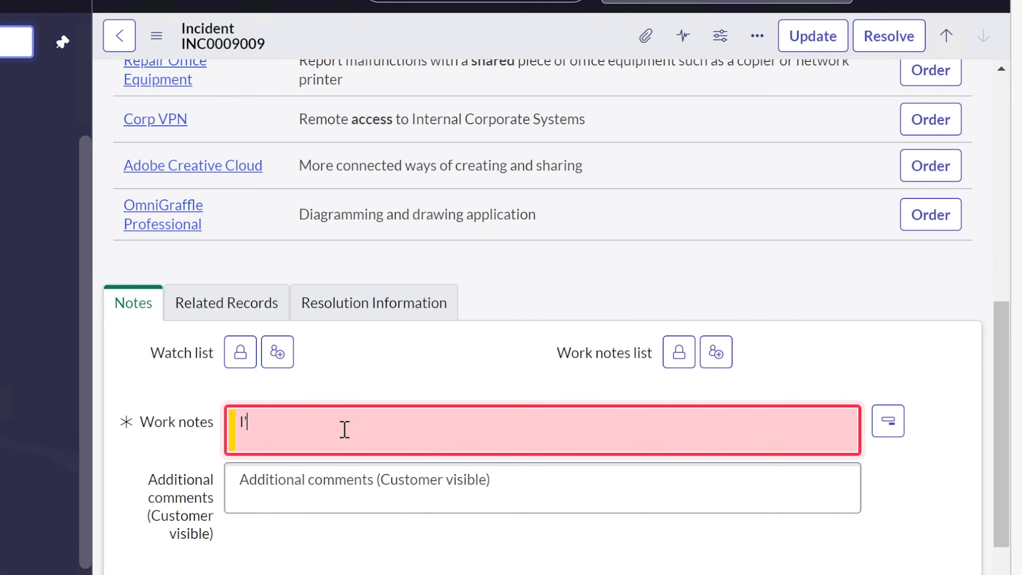
type("'m going to take a loo")
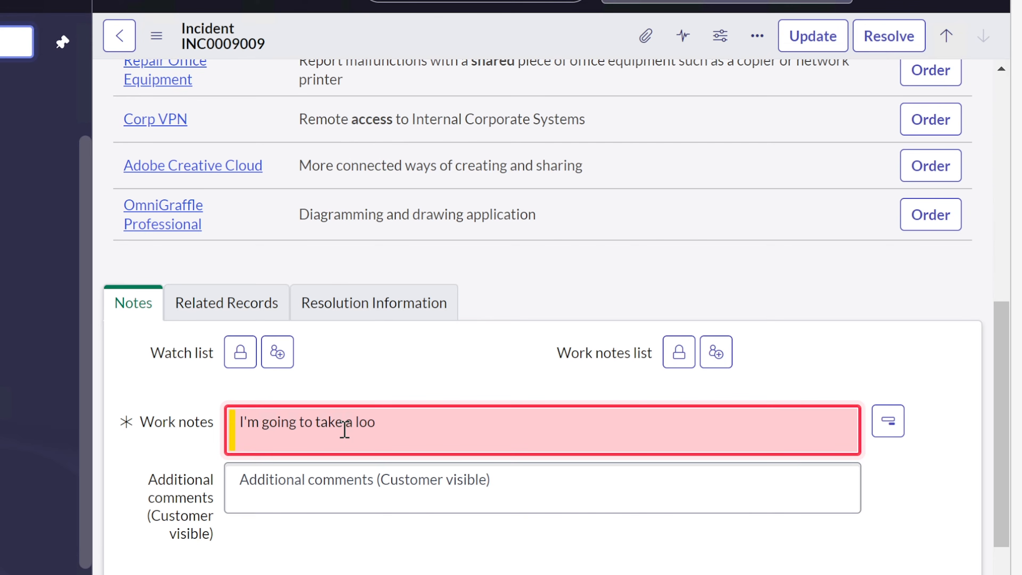
key("BackSpace")
key("BackSpace")
key("BackSpace")
key("BackSpace")
key("BackSpace")
key("BackSpace")
key("BackSpace")
key("BackSpace")
key("BackSpace")
key("BackSpace")
key("BackSpace")
key("BackSpace")
key("BackSpace")
key("BackSpace")
key("BackSpace")
key("BackSpace")
key("BackSpace")
key("BackSpace")
key("BackSpace")
key("BackSpace")
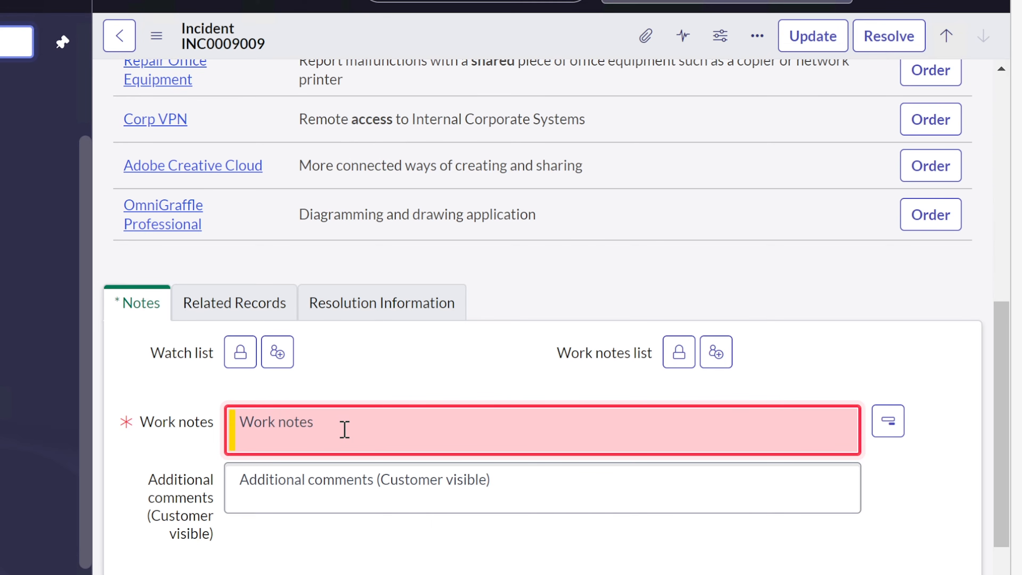
type("Reaching")
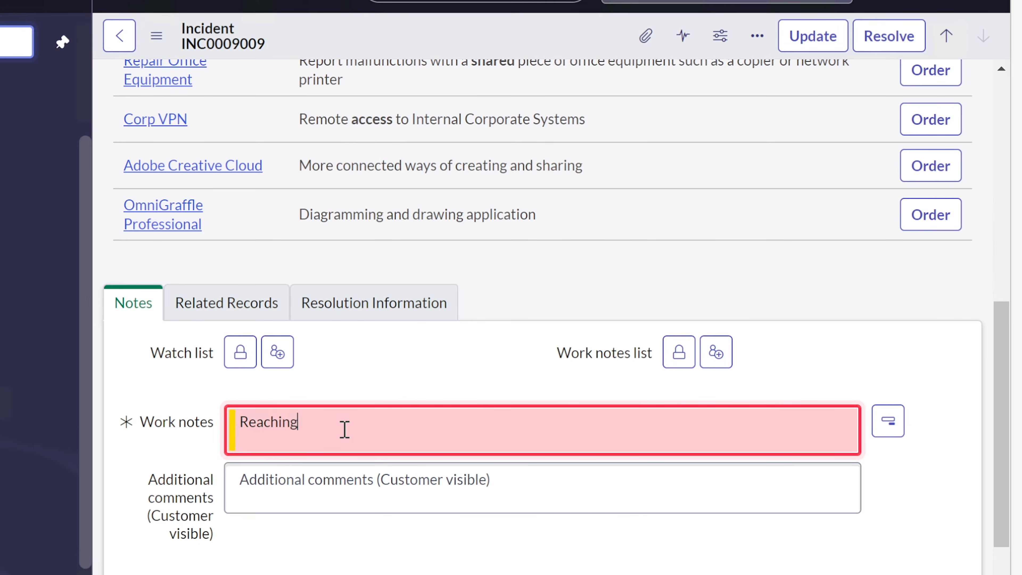
type(" out to the use")
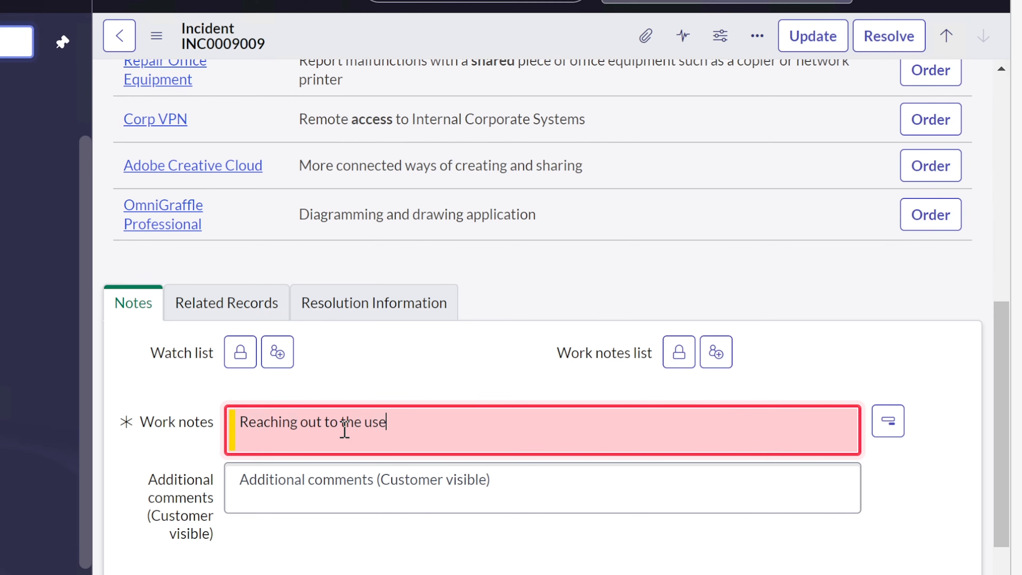
type("r for assistand")
type(". Ervin")
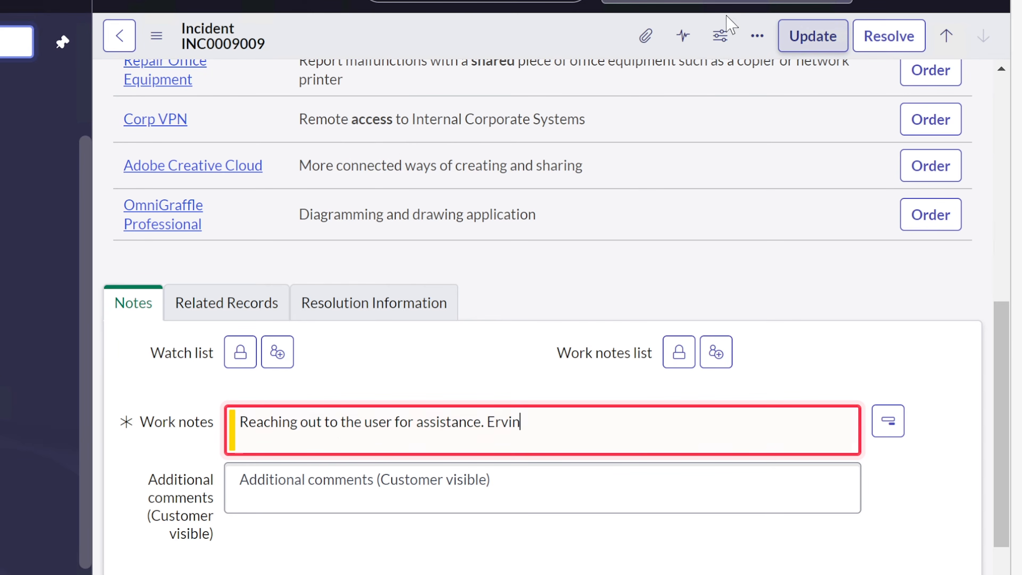
left_click(801, 37)
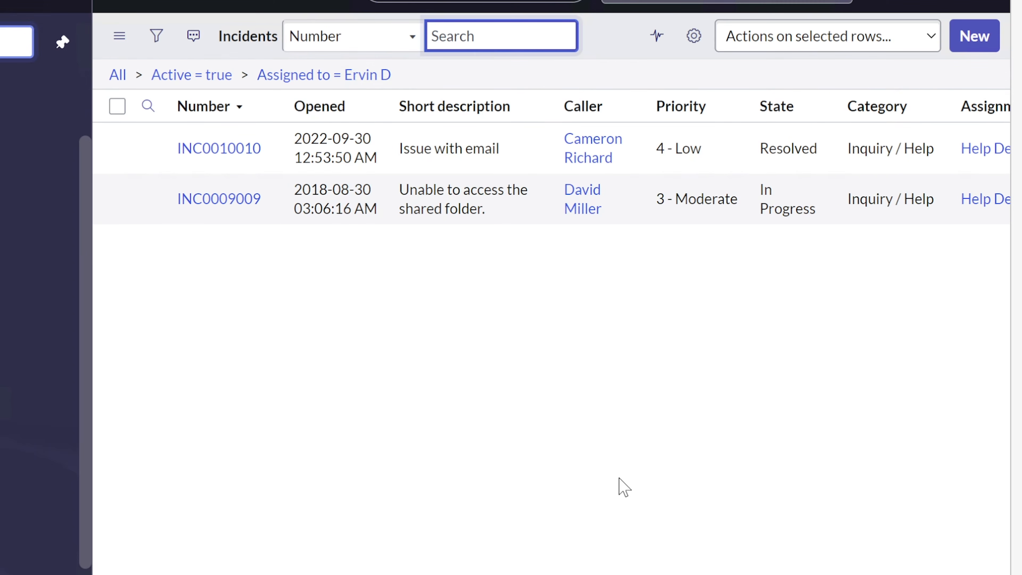
Open INC0009009 from the incidents list and select its short description and description text
left_click(201, 200)
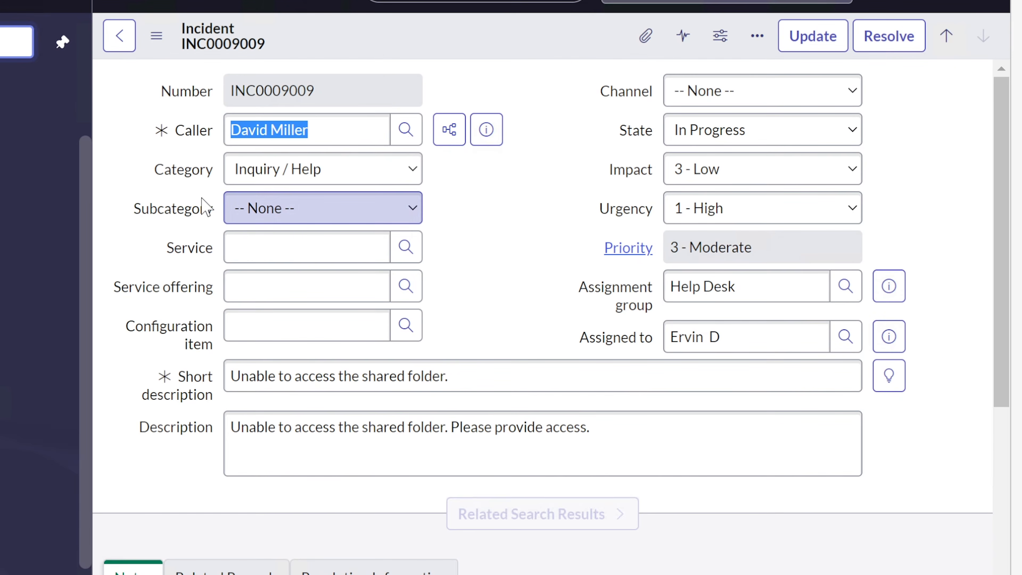
left_click(522, 291)
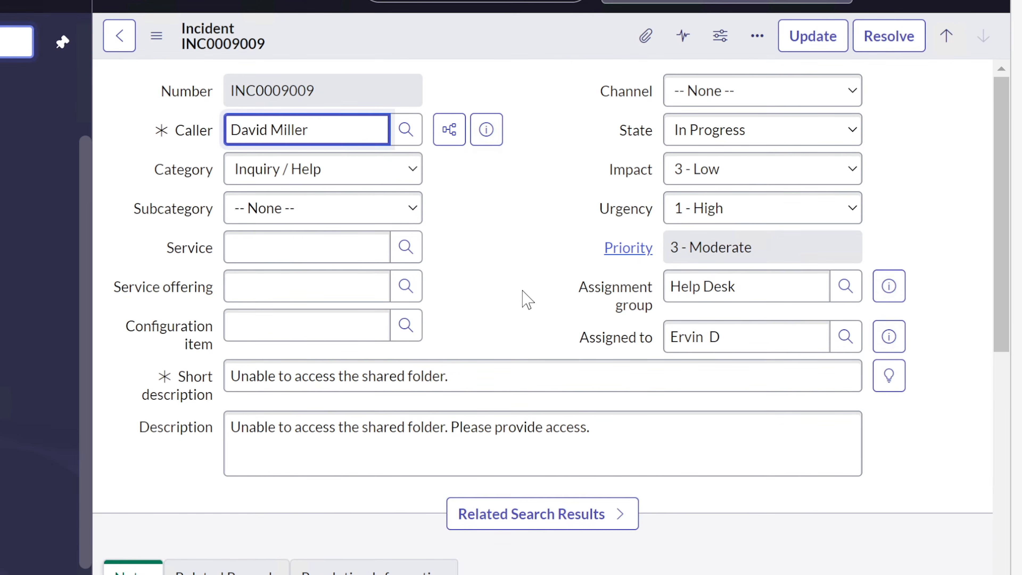
left_click_drag(474, 377, 224, 378)
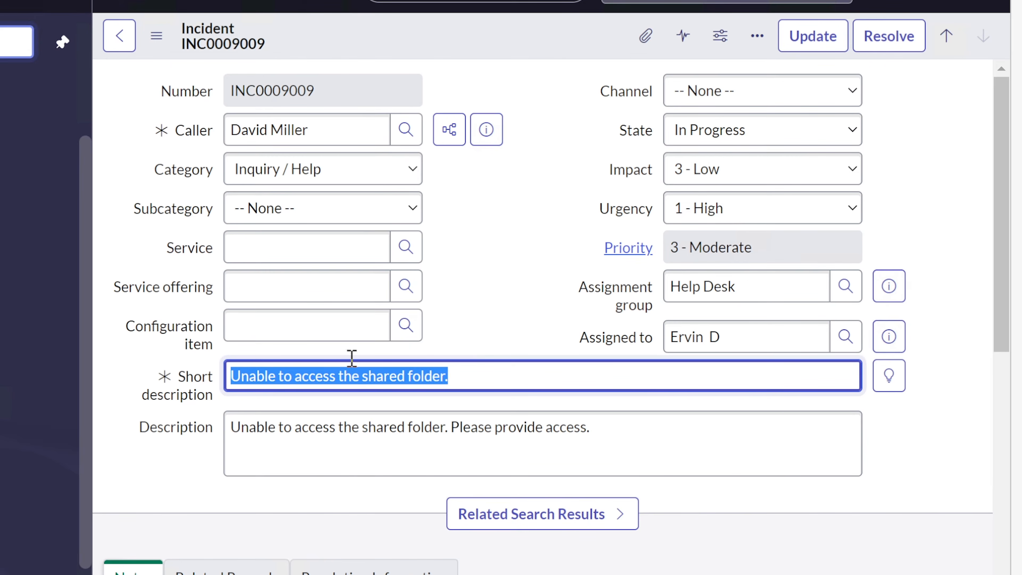
left_click(497, 381)
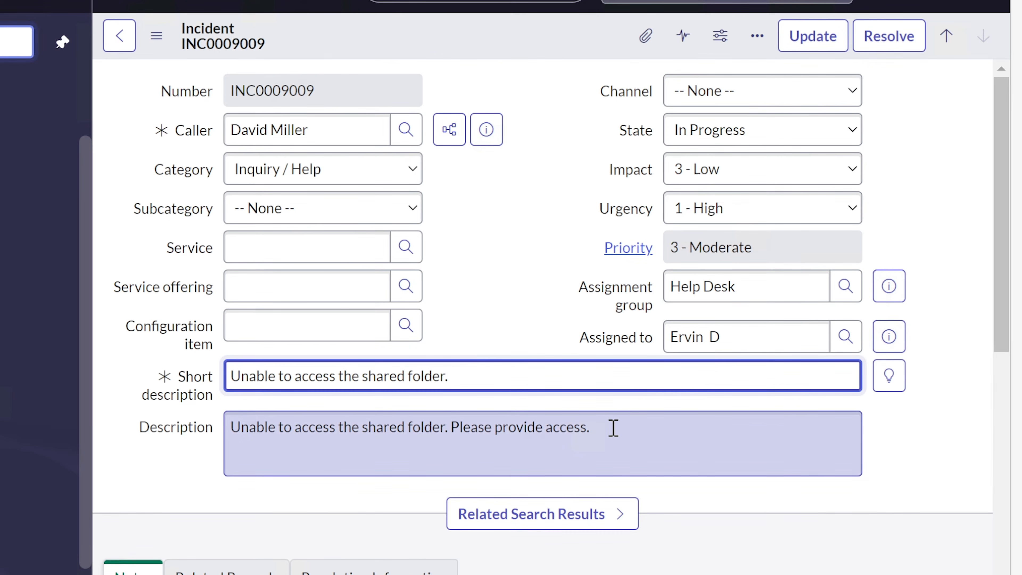
left_click_drag(613, 427, 210, 420)
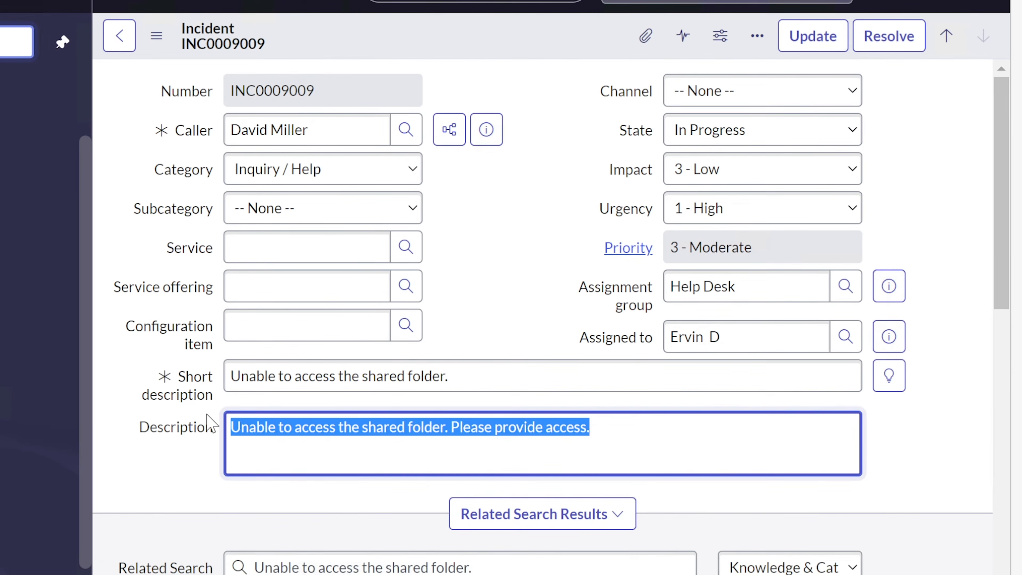
Reselect the short description and all of the description text to review them
left_click(478, 376)
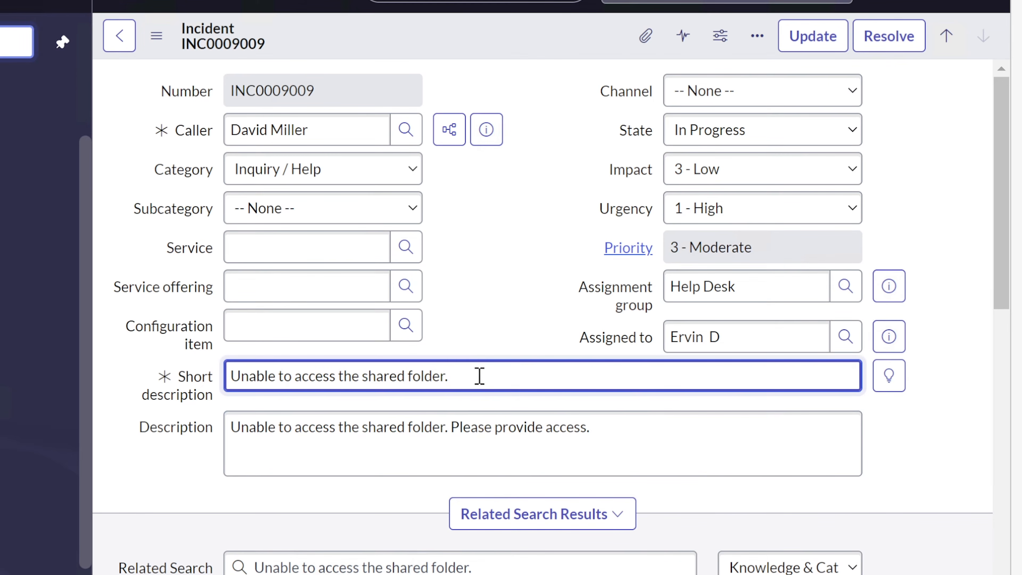
left_click_drag(479, 376, 177, 365)
left_click(508, 221)
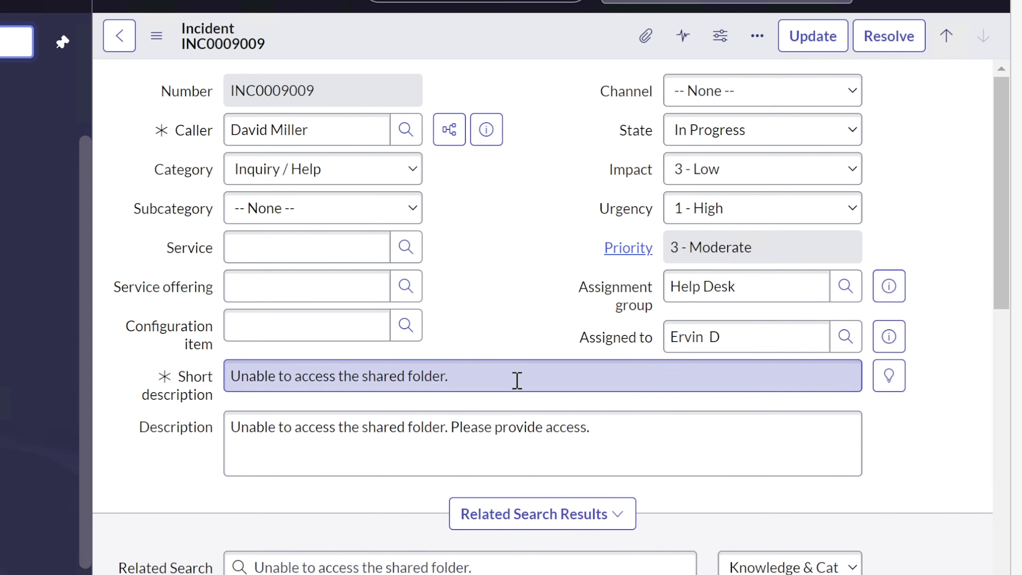
left_click(514, 379)
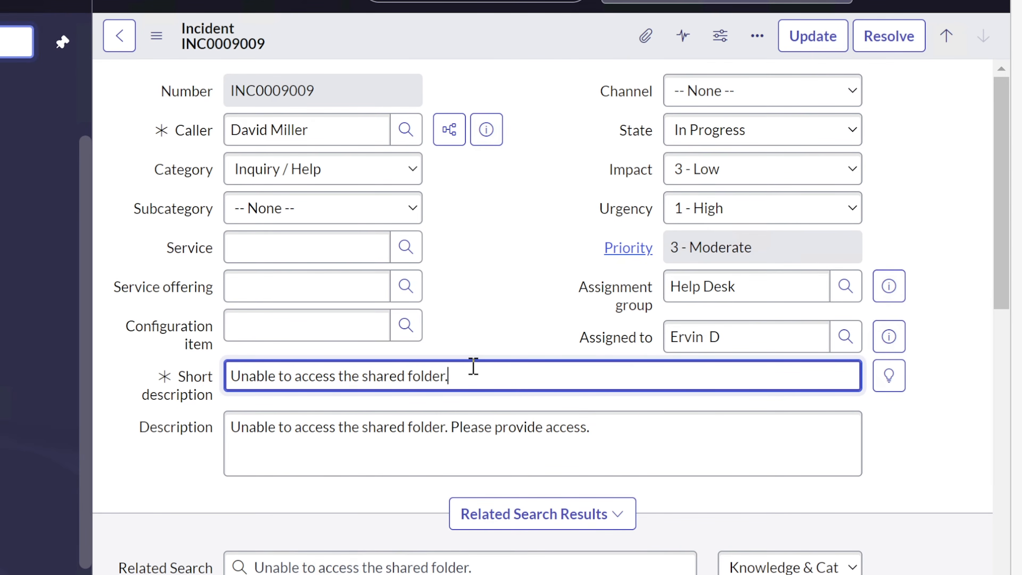
left_click(652, 429)
key("ctrl+a")
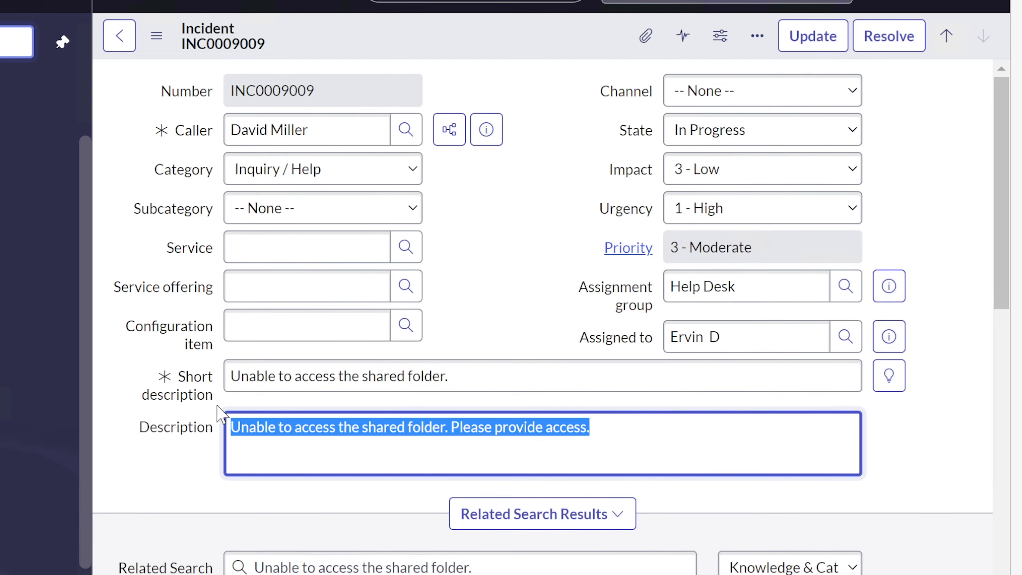
left_click(494, 380)
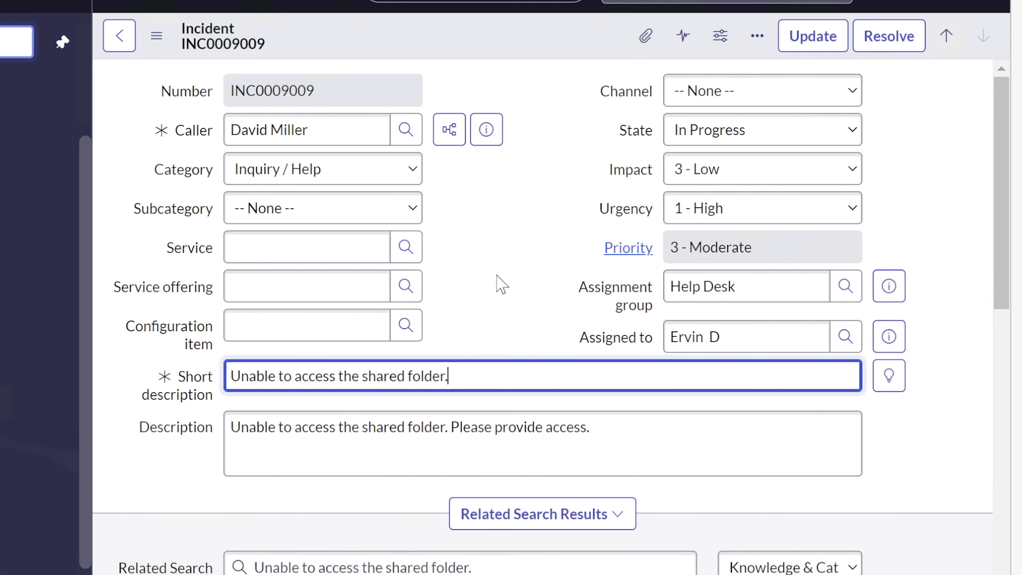
left_click_drag(588, 423, 147, 415)
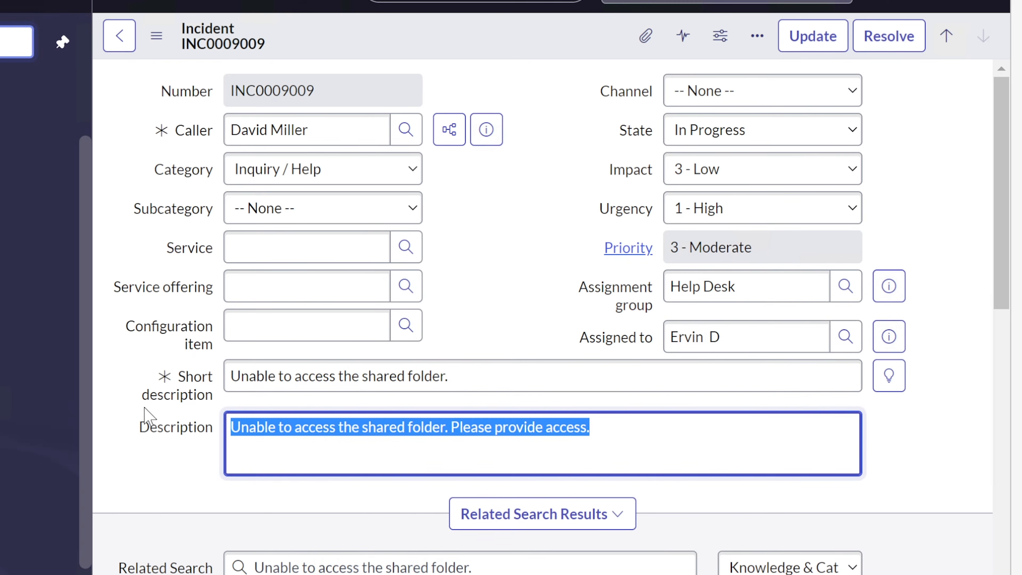
left_click(520, 372)
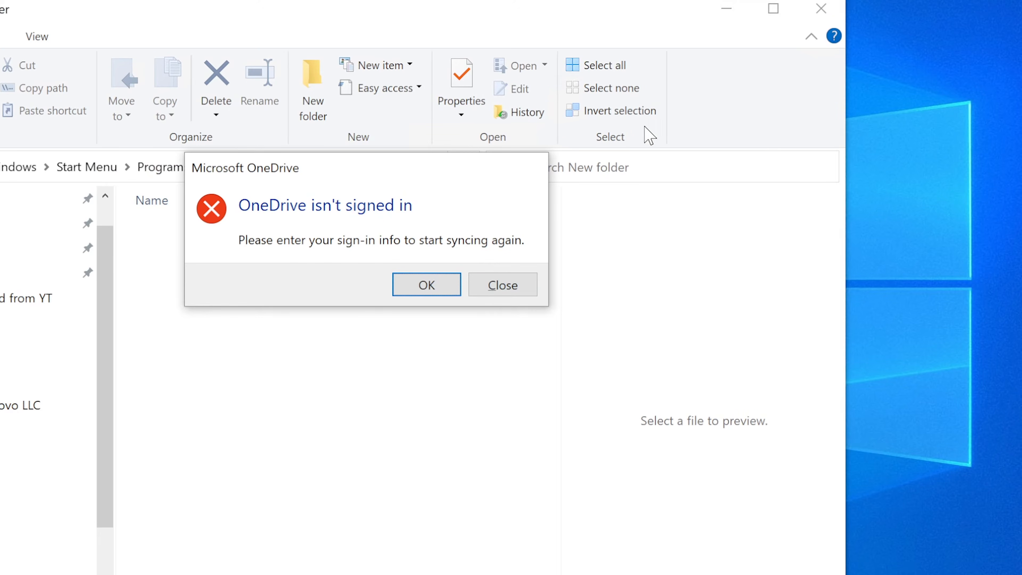
Dismiss the OneDrive warning, reopen File Explorer and open the Documents Zoom folder's Properties
left_click(502, 292)
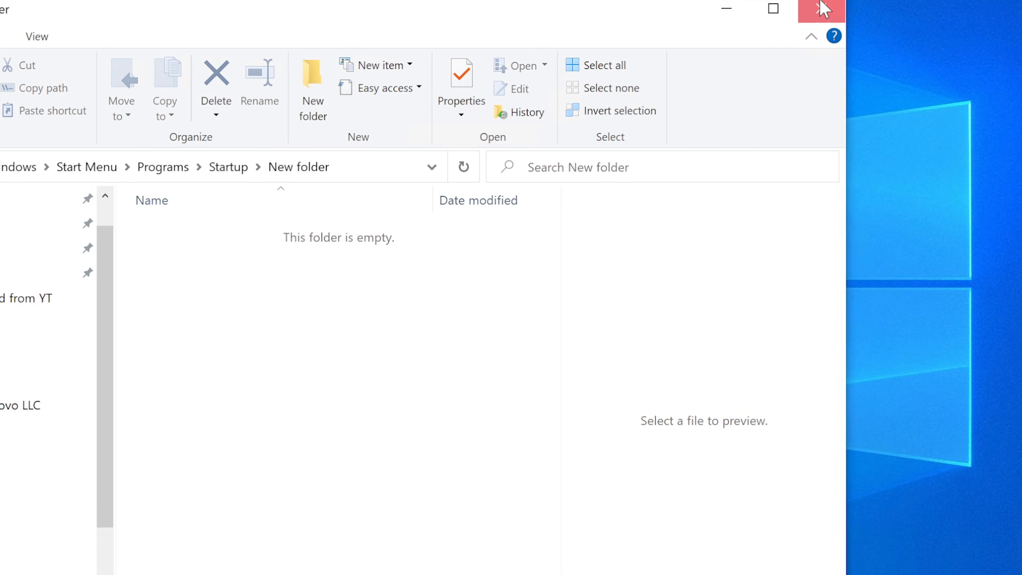
left_click(821, 8)
key("super+e")
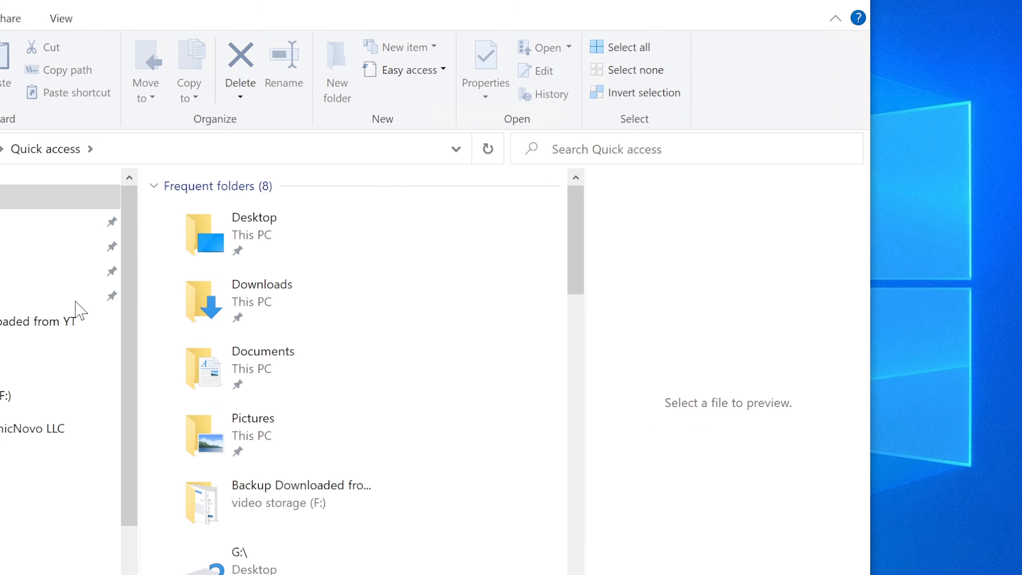
right_click(195, 257)
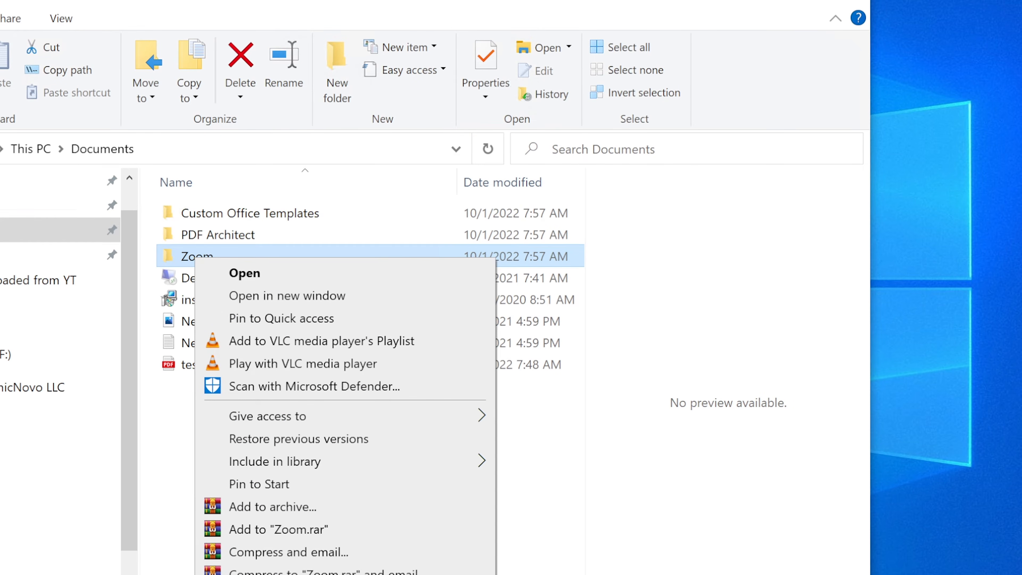
left_click(314, 574)
Show the Zoom folder's Security tab and begin adding a user in its permissions editor
left_click(339, 301)
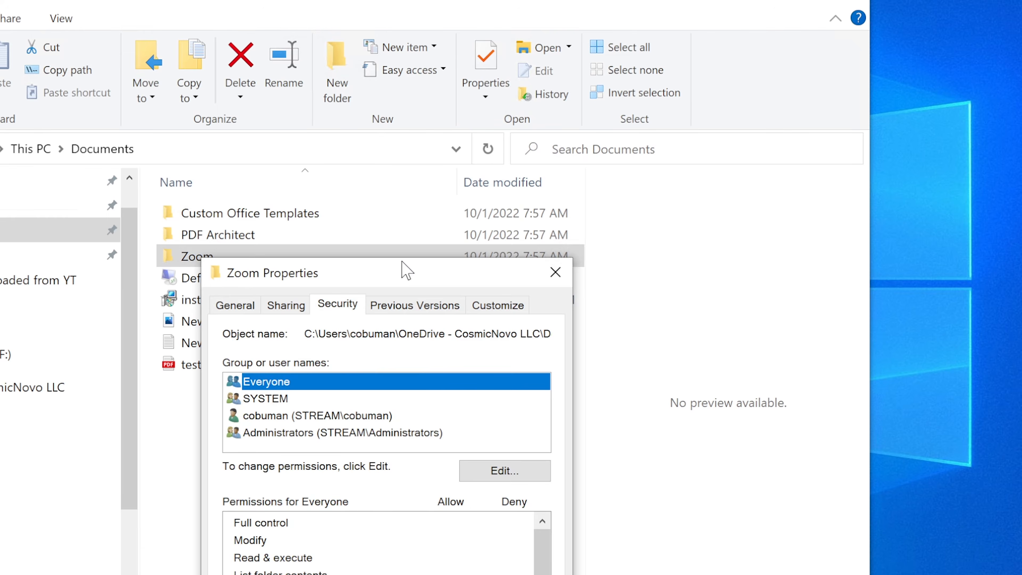
left_click_drag(403, 256, 404, 110)
left_click_drag(366, 281, 345, 147)
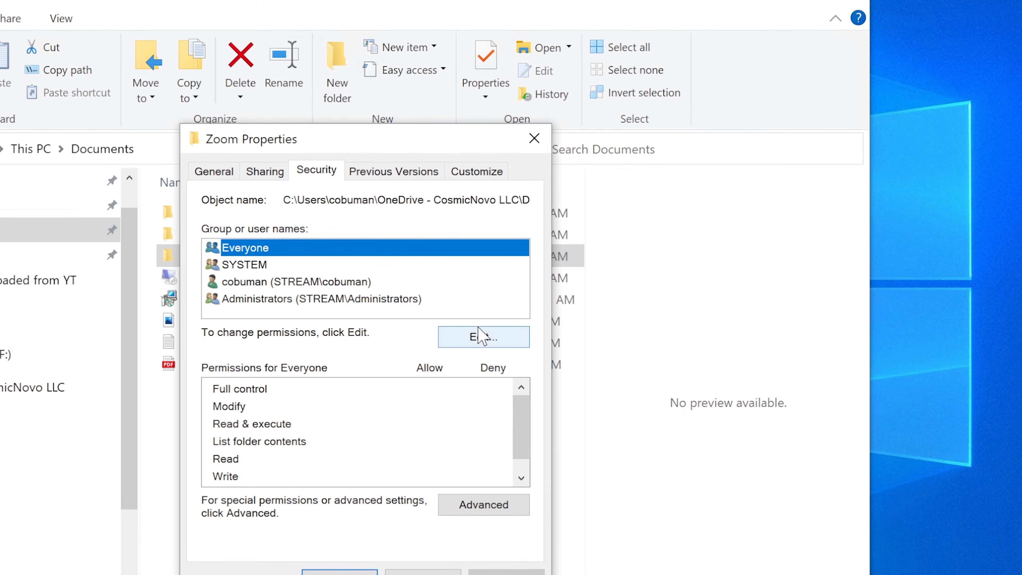
left_click(481, 337)
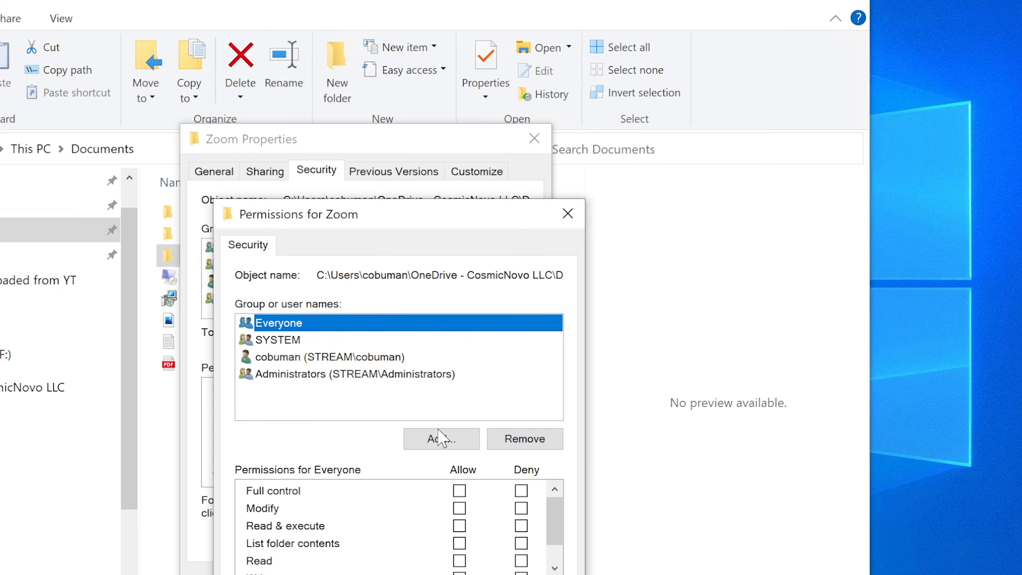
left_click(441, 438)
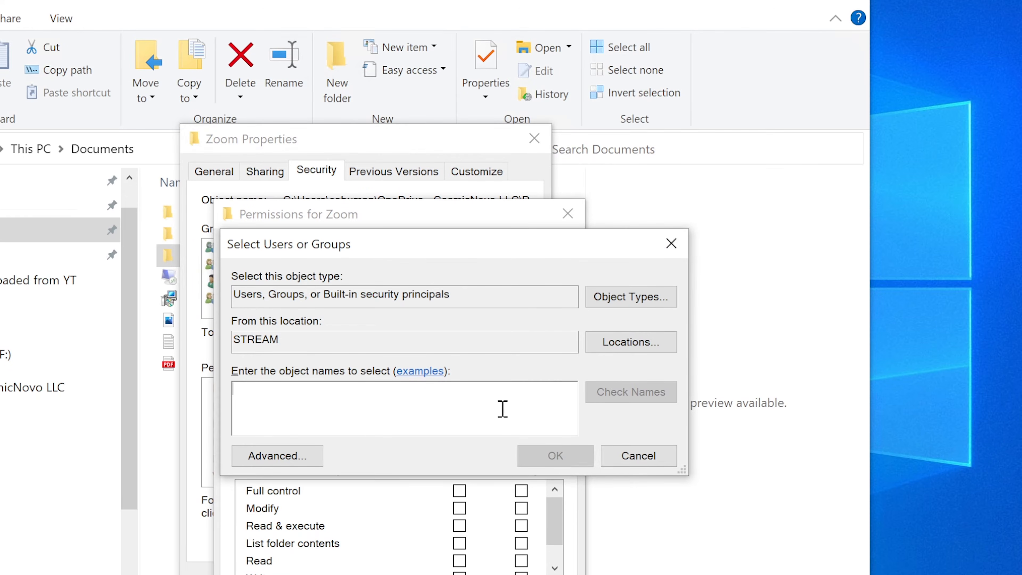
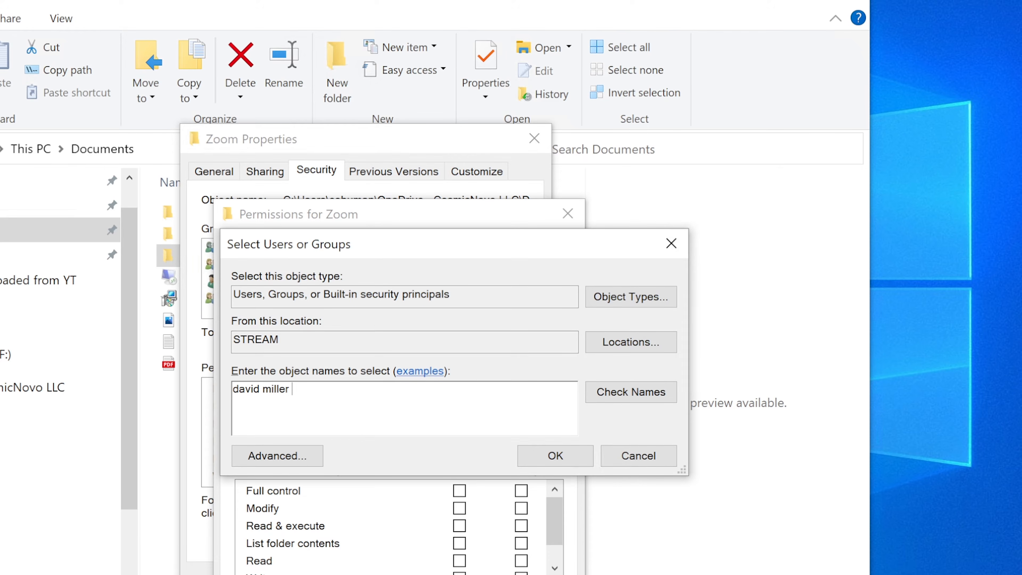
Try the user's full name, then short username, but both aren't found, so cancel
left_click(603, 389)
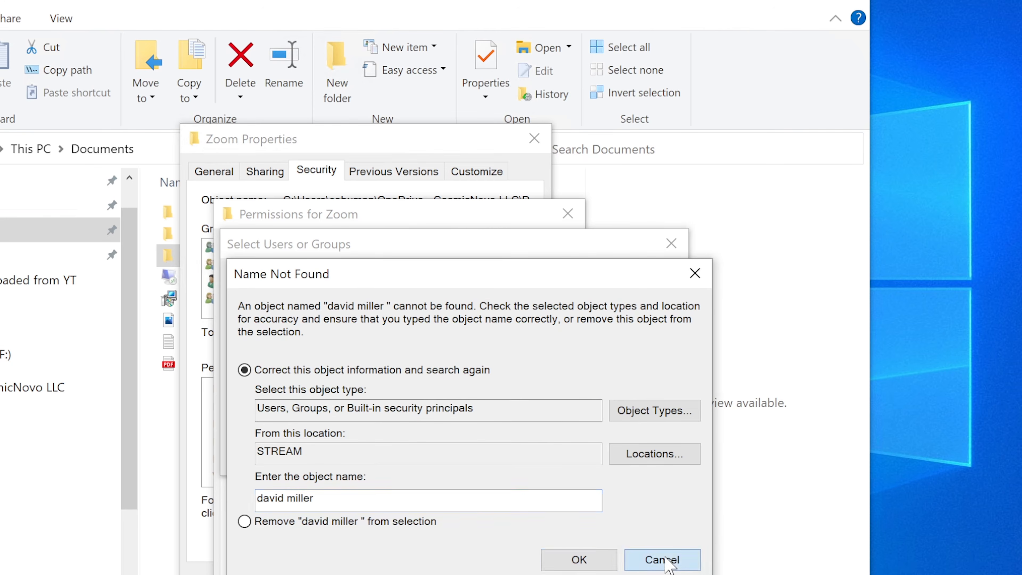
left_click(666, 561)
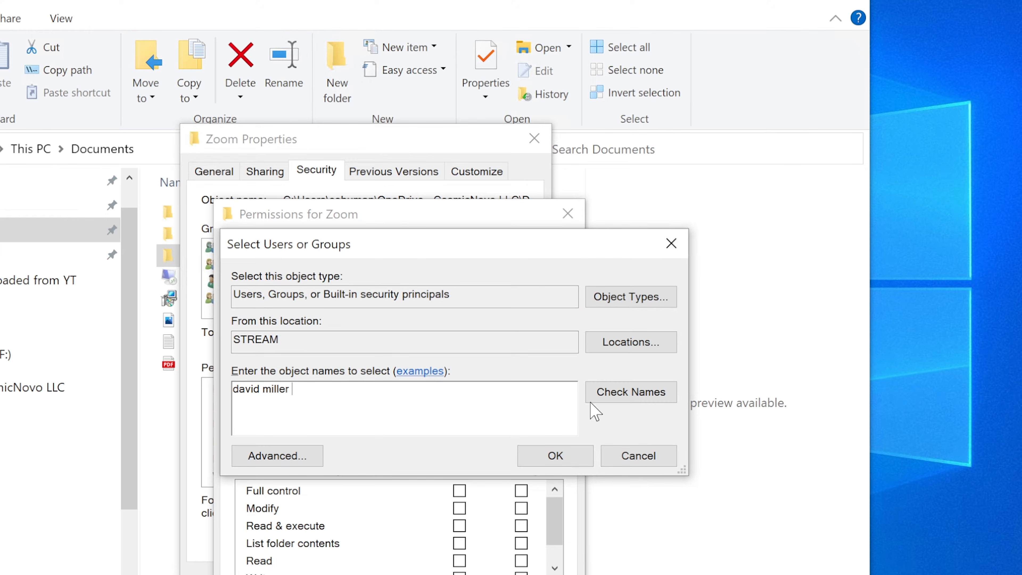
left_click_drag(367, 401, 141, 396)
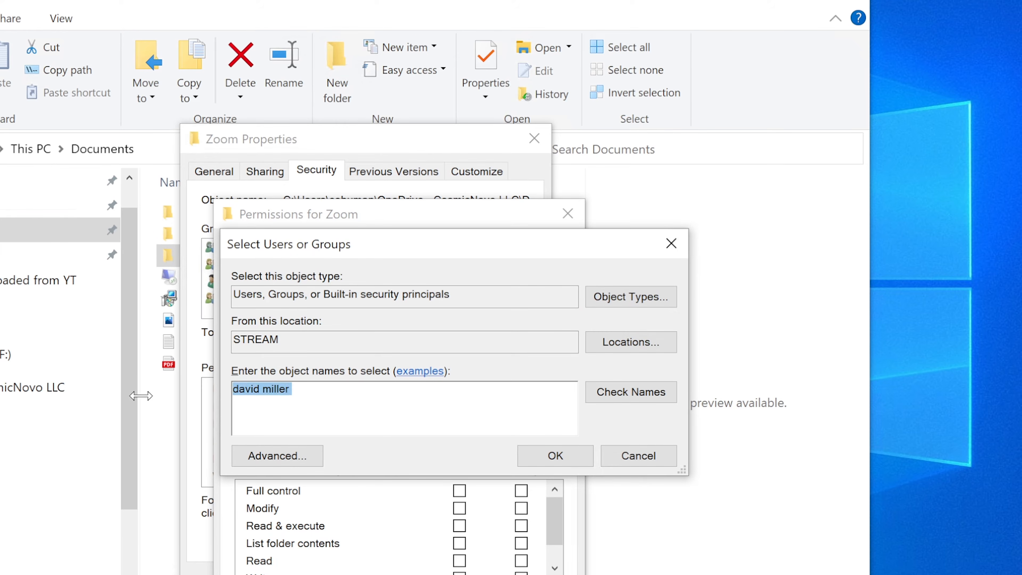
type("d")
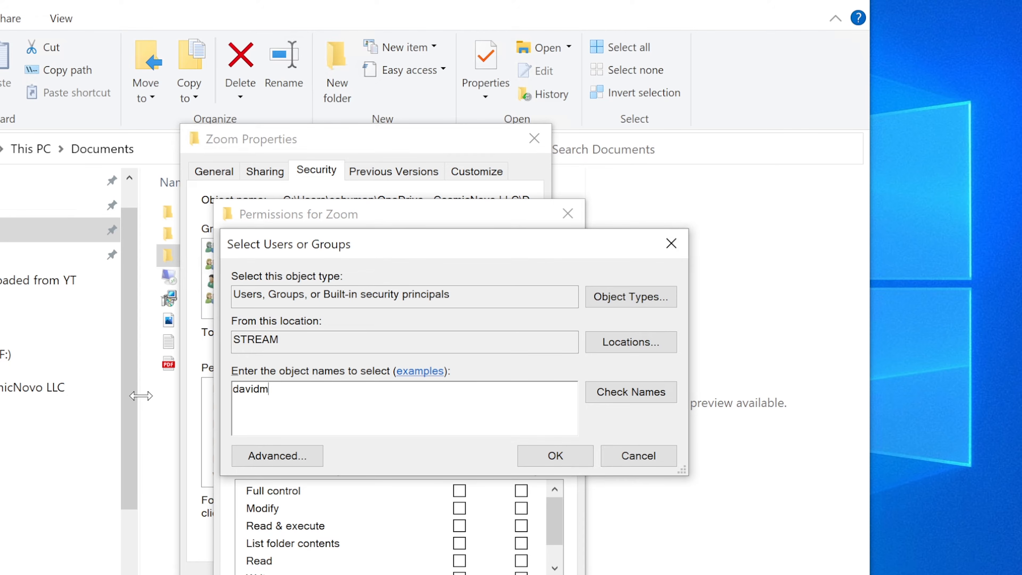
type("avidm")
left_click(644, 397)
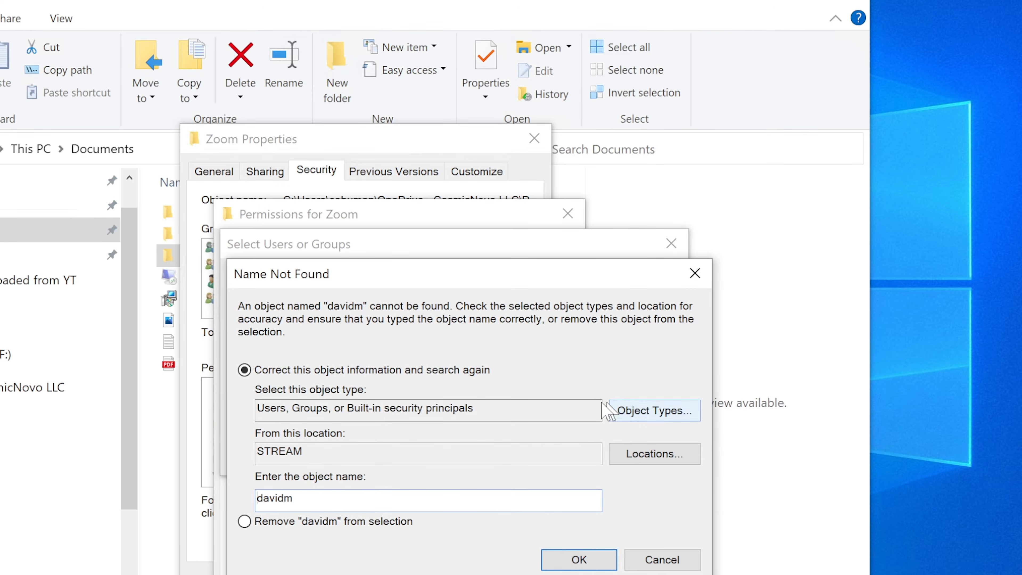
left_click(648, 561)
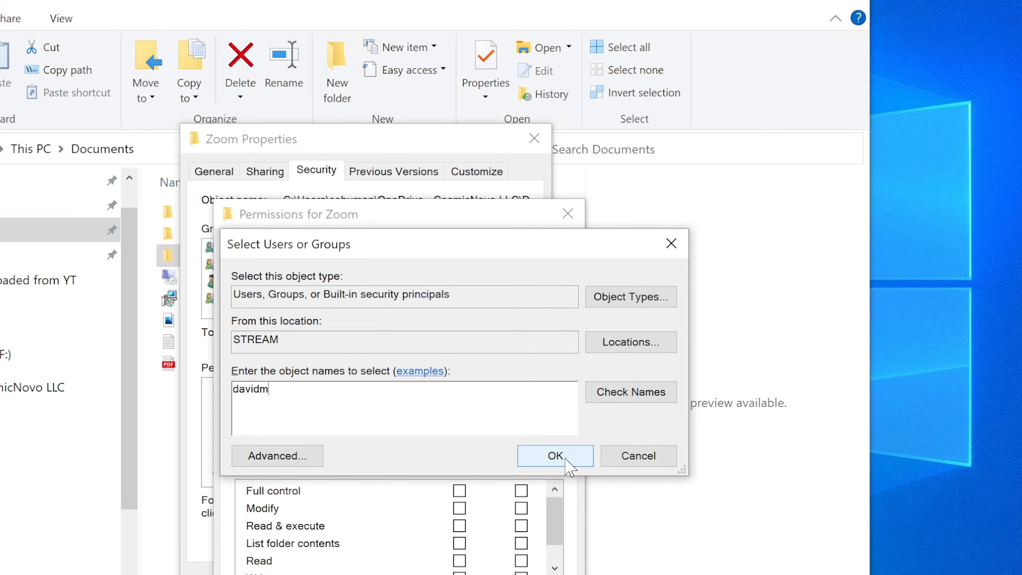
left_click(660, 458)
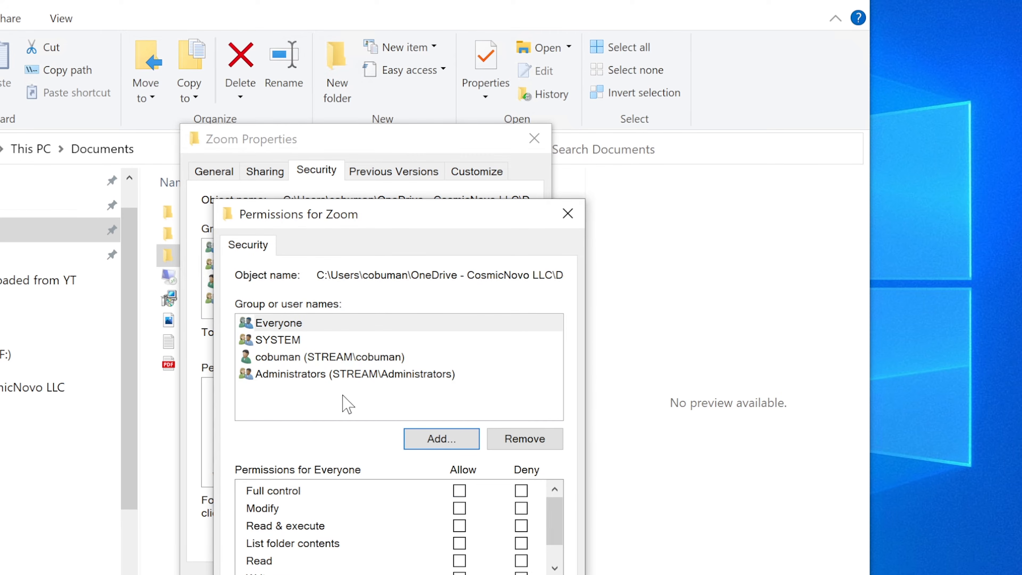
Toggle Everyone's Allow permission boxes, then close Permissions, Properties and the Documents window
left_click(459, 491)
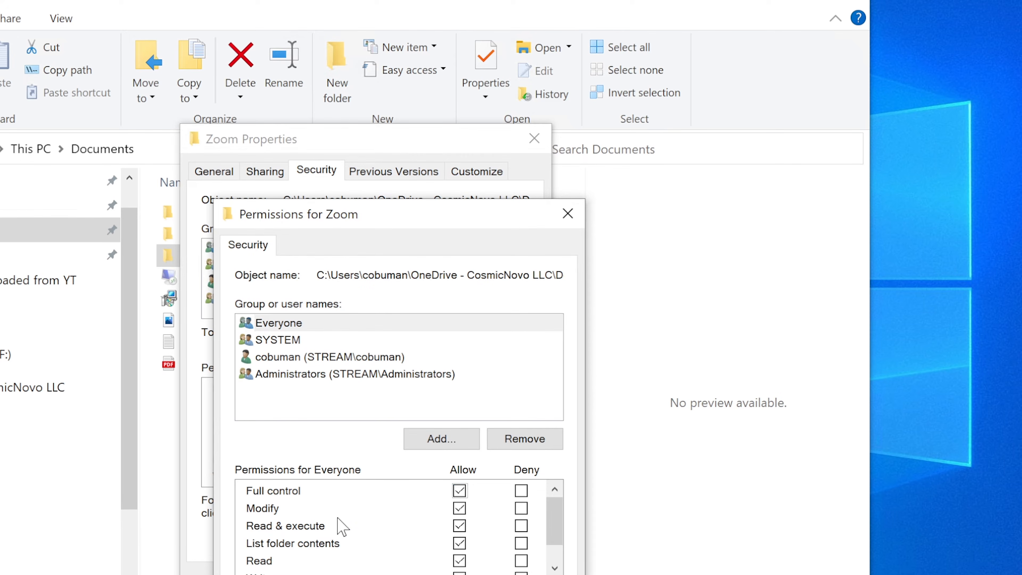
left_click(459, 508)
key("Return")
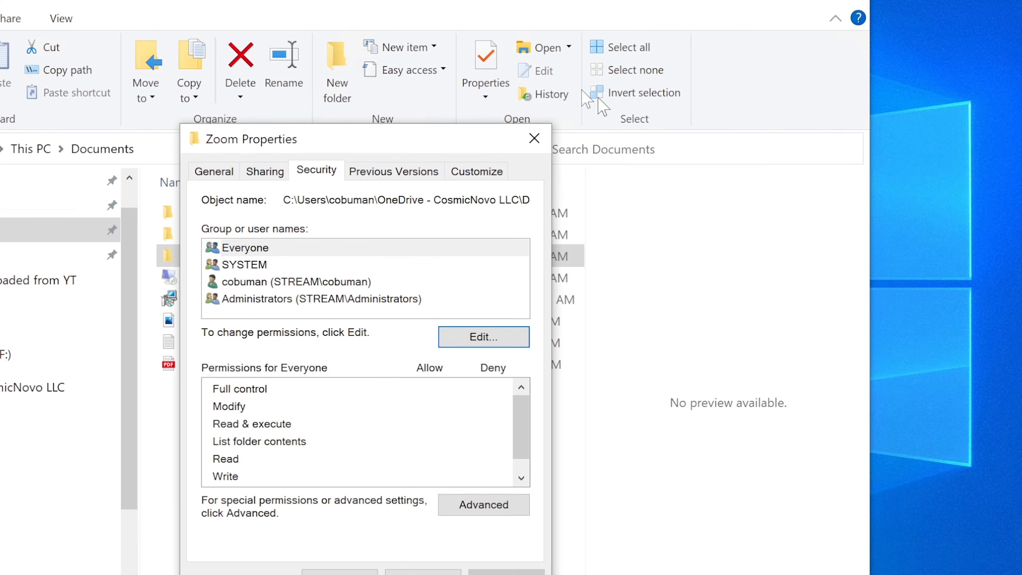
left_click(534, 138)
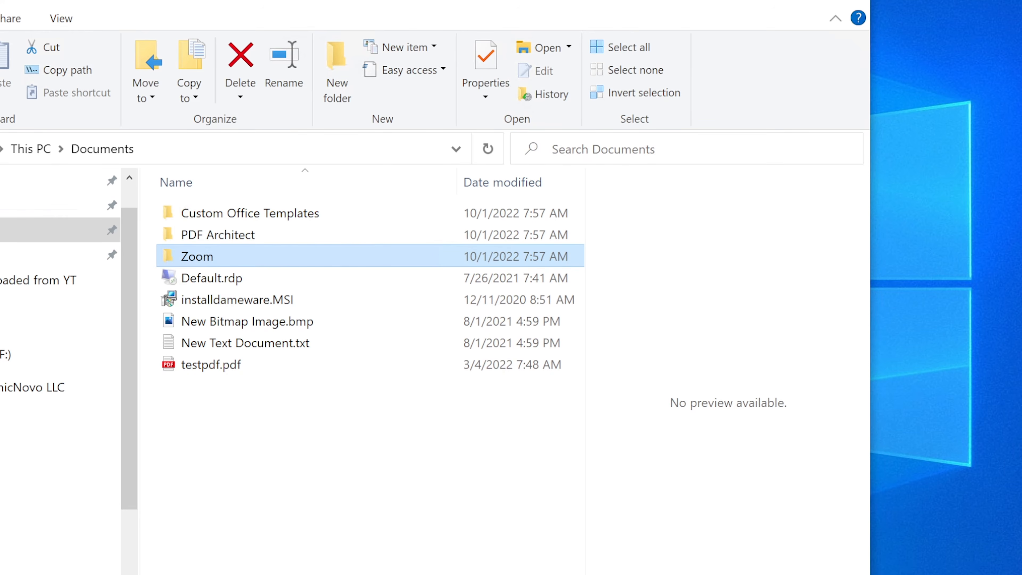
left_click(744, 3)
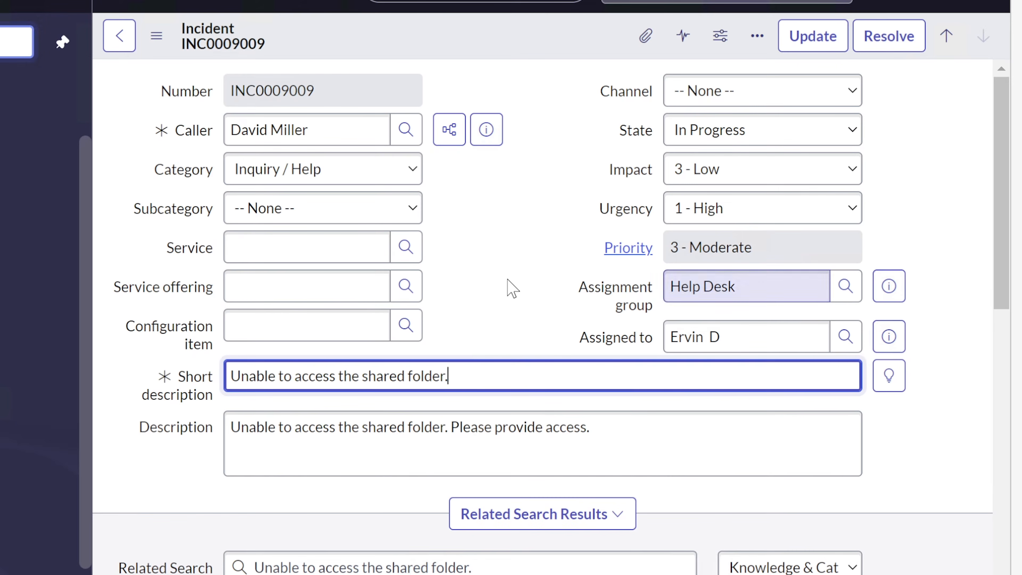
Back in INC0009009, enter resolution notes saying access to the shared folder was granted
left_click(508, 286)
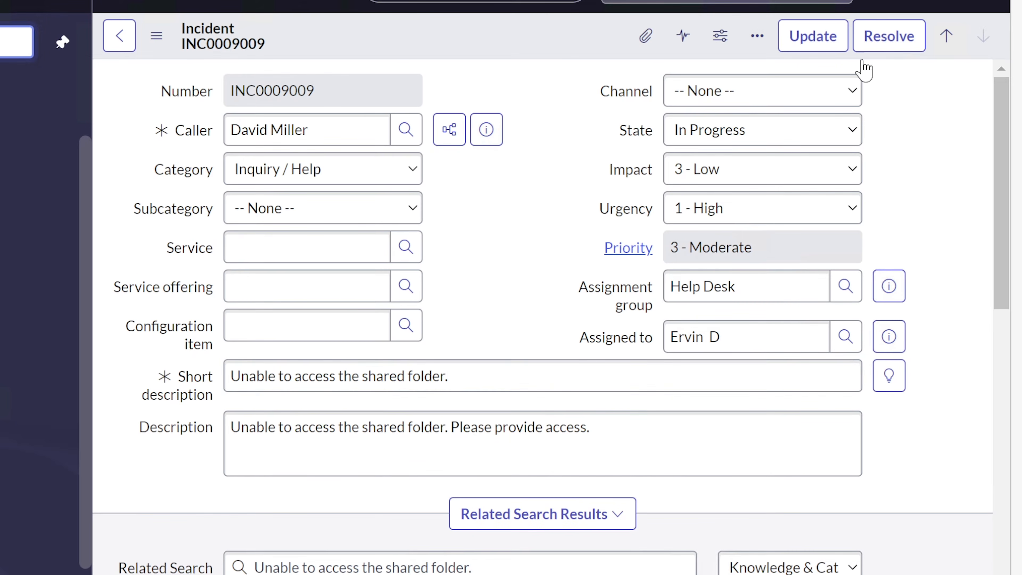
scroll(518, 475, "down", 10)
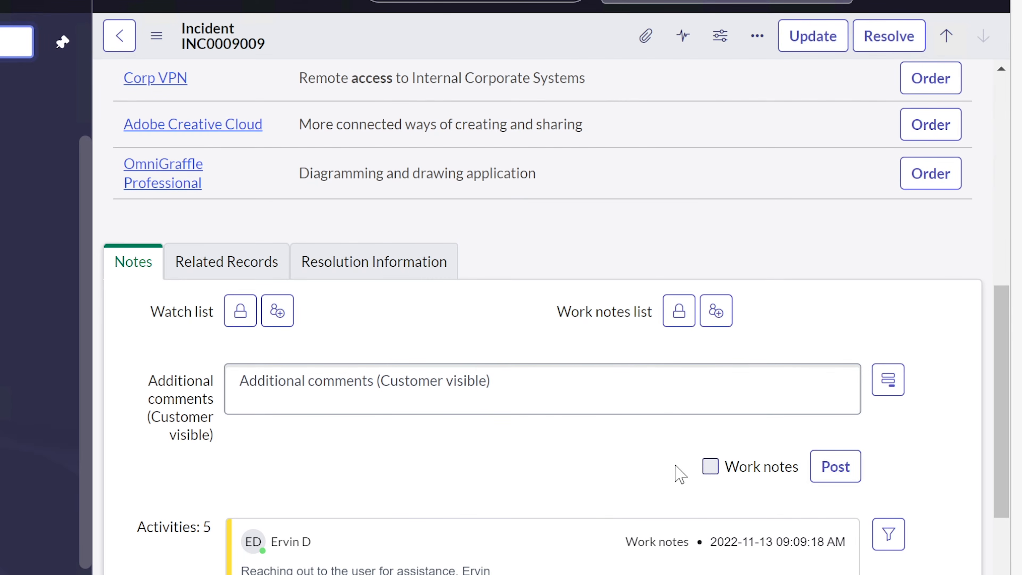
left_click(381, 265)
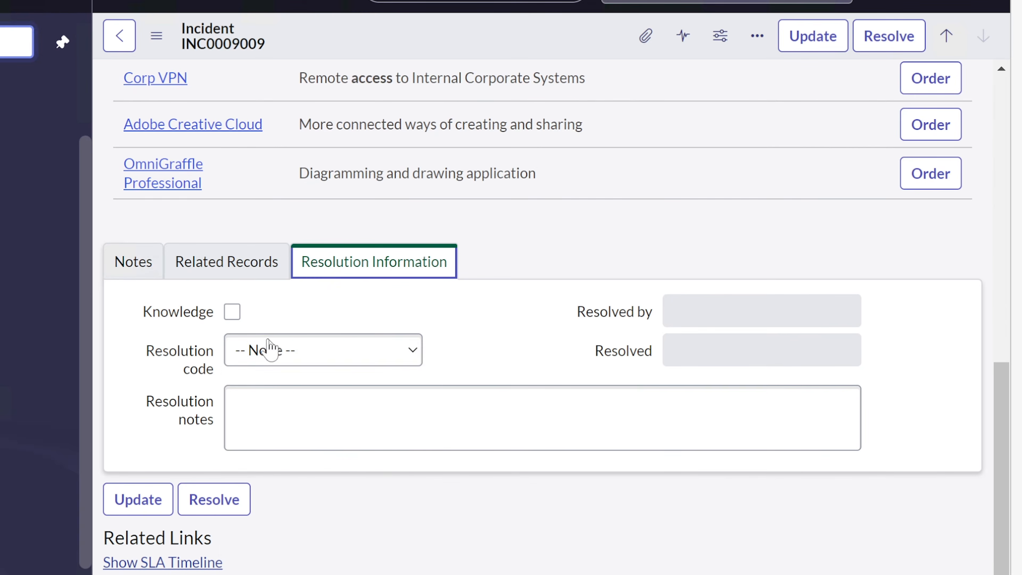
left_click(268, 349)
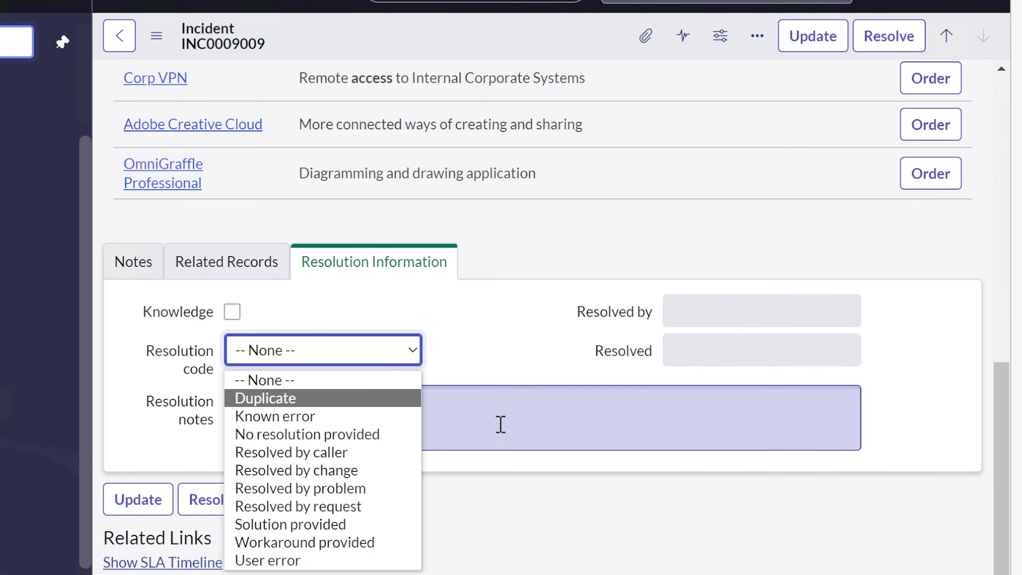
left_click(347, 263)
left_click(292, 413)
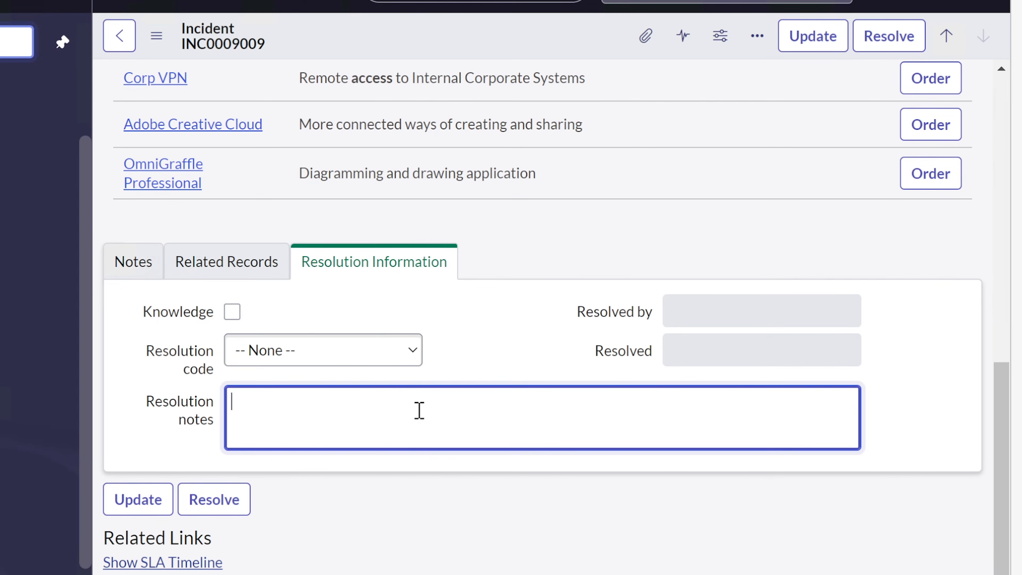
type("Grand")
type("ed access to t")
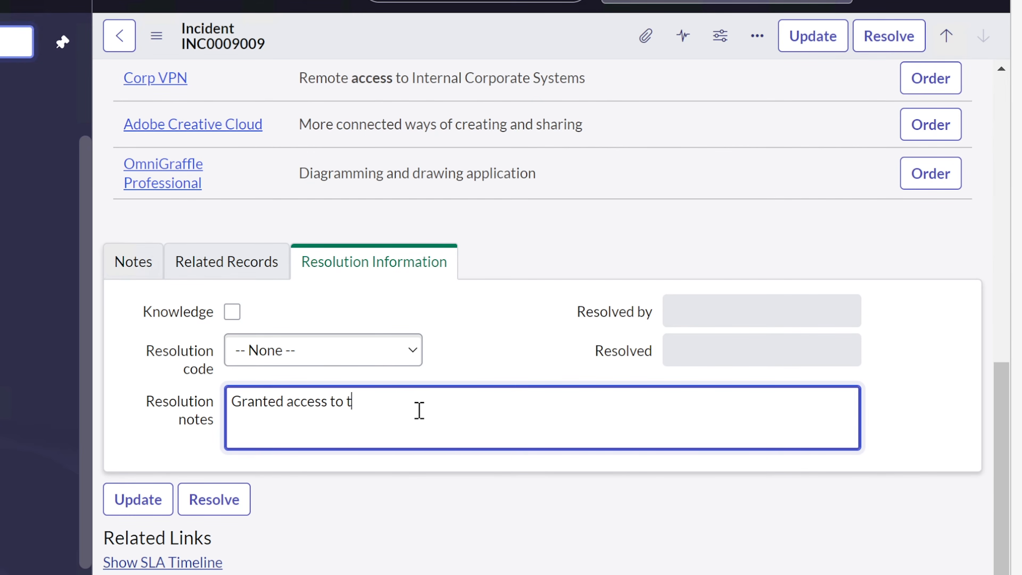
type("he shared fole")
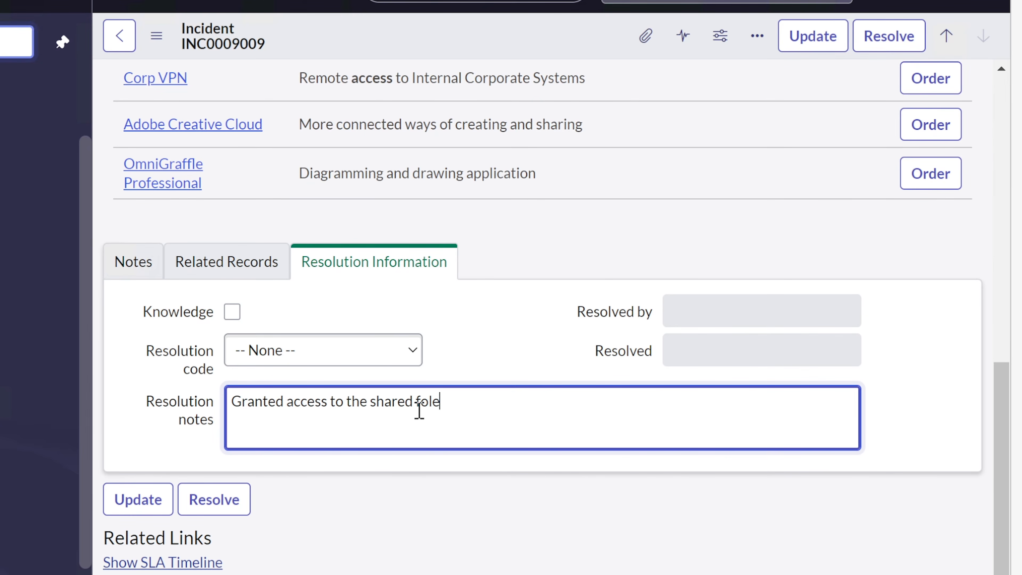
type("r. E")
type("de")
type("r. Ervin")
Set the resolution code to Resolved by problem and resolve the incident
left_click(223, 508)
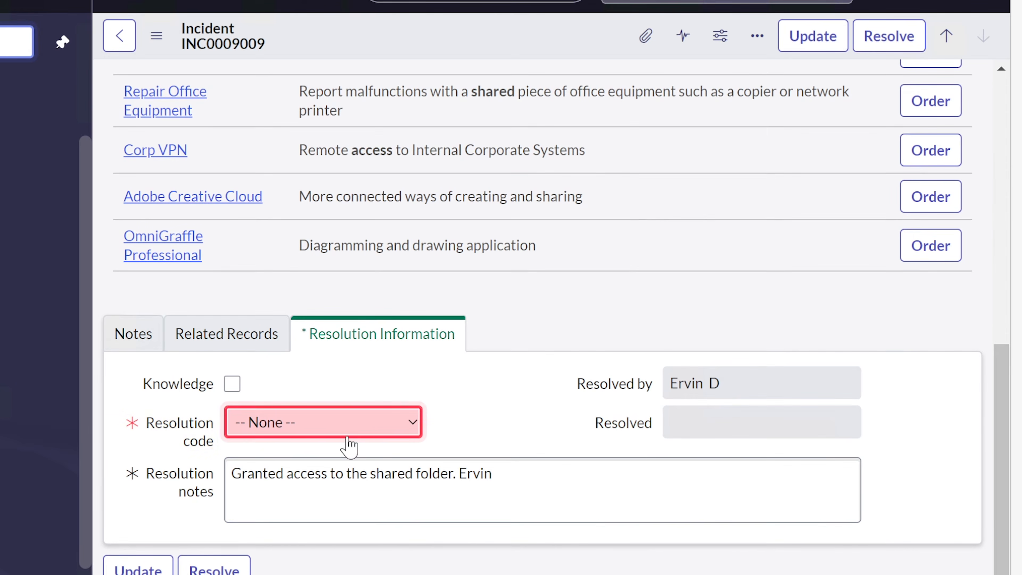
left_click(355, 425)
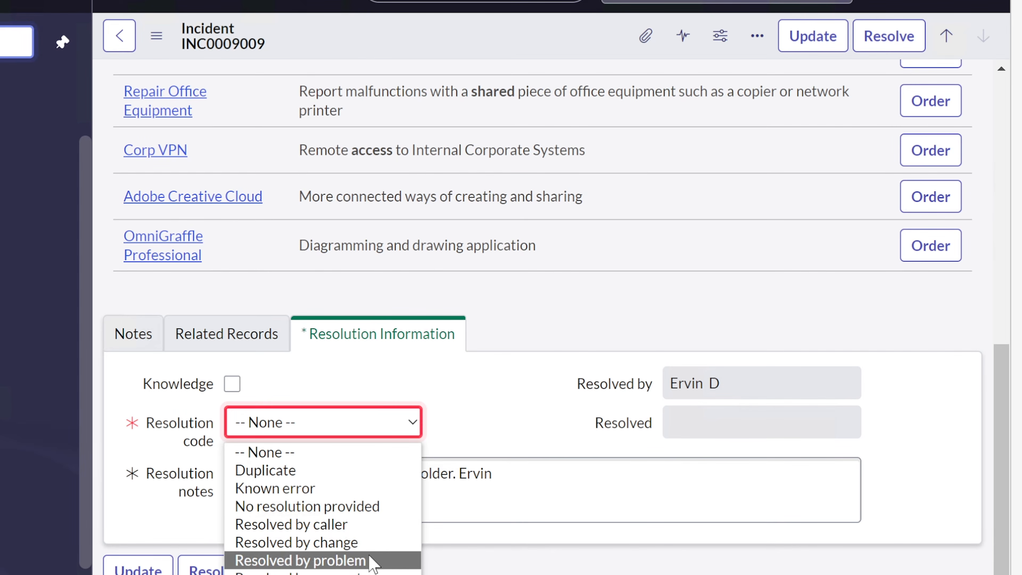
left_click(366, 543)
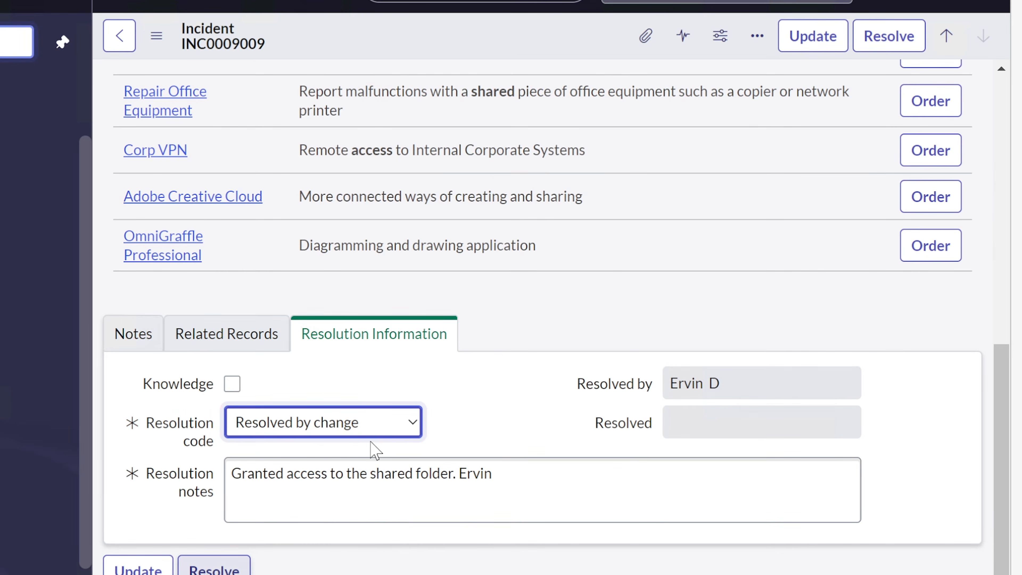
left_click(373, 430)
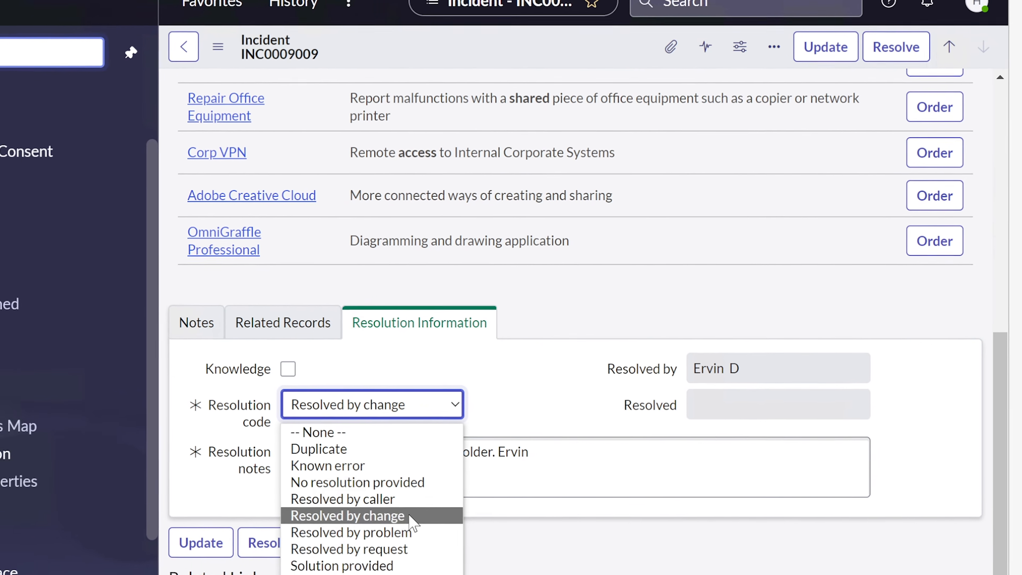
left_click(386, 552)
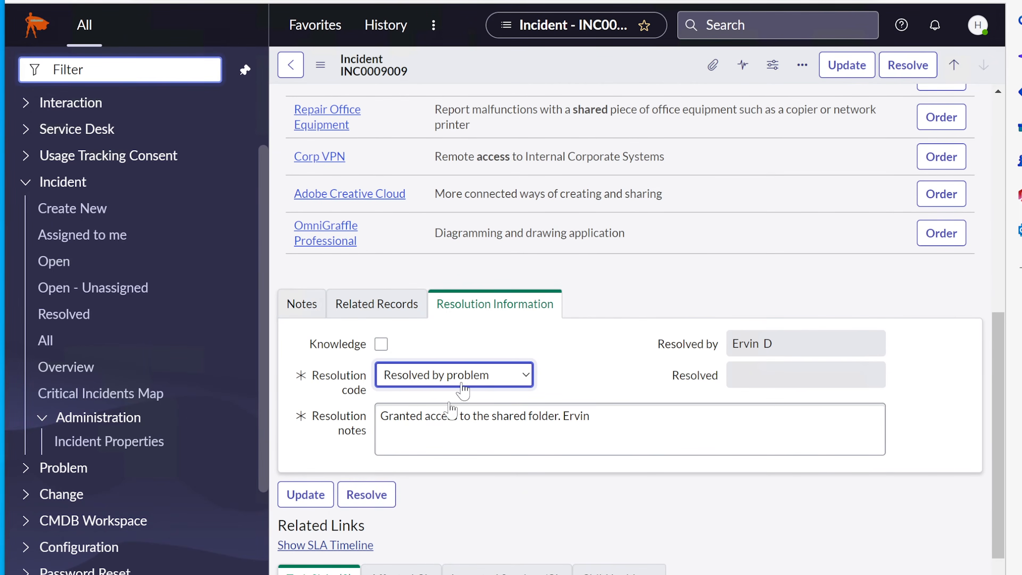
left_click(387, 492)
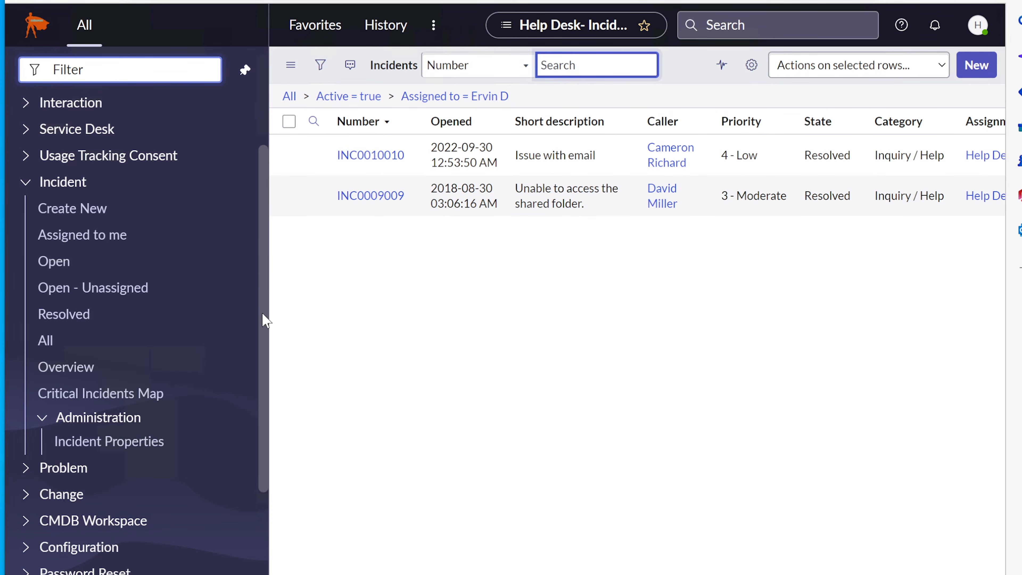
Scroll the left navigator and open Incident > Open - Unassigned
left_click_drag(263, 313, 261, 229)
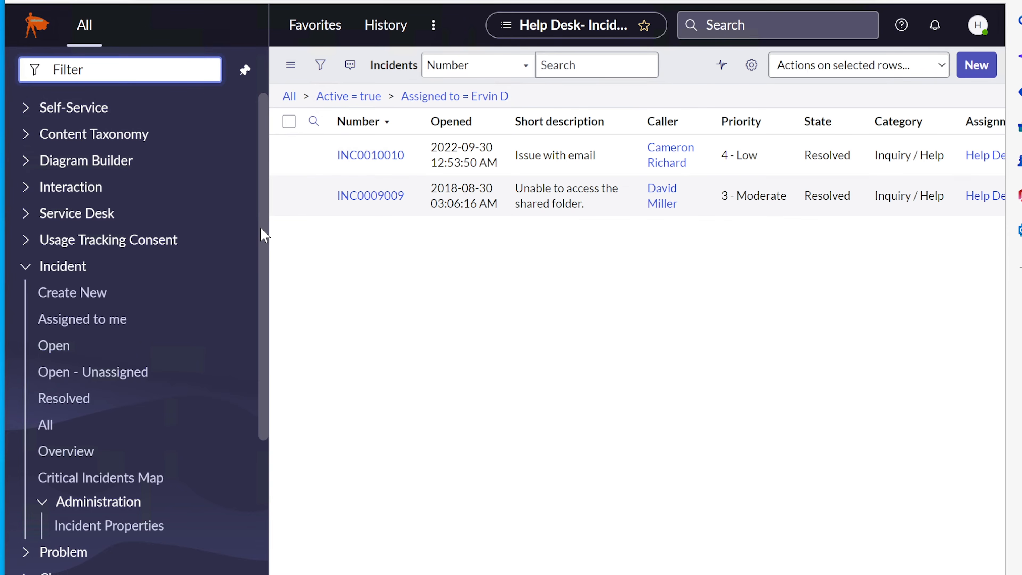
scroll(264, 274, "down", 1)
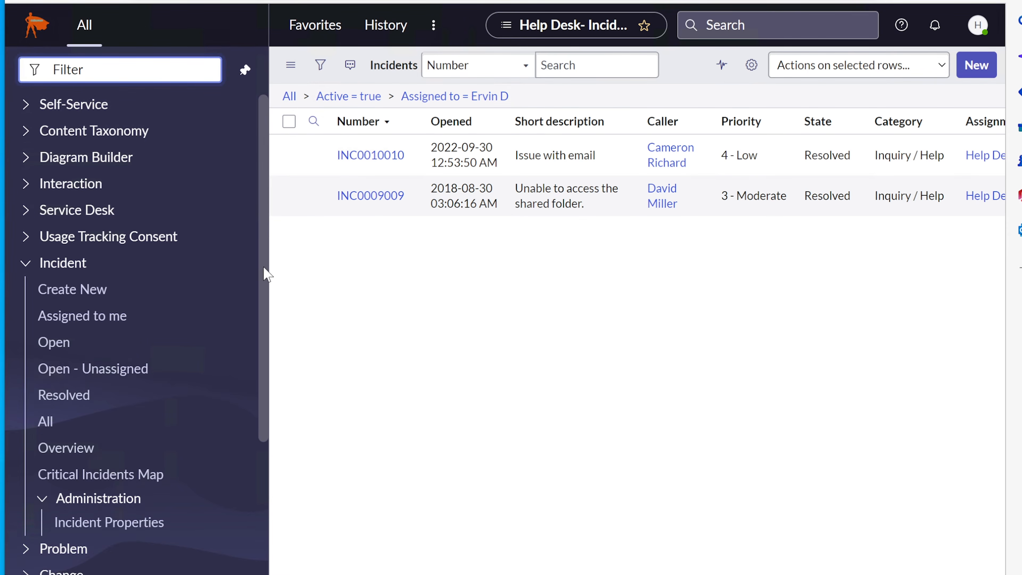
left_click_drag(264, 278, 268, 292)
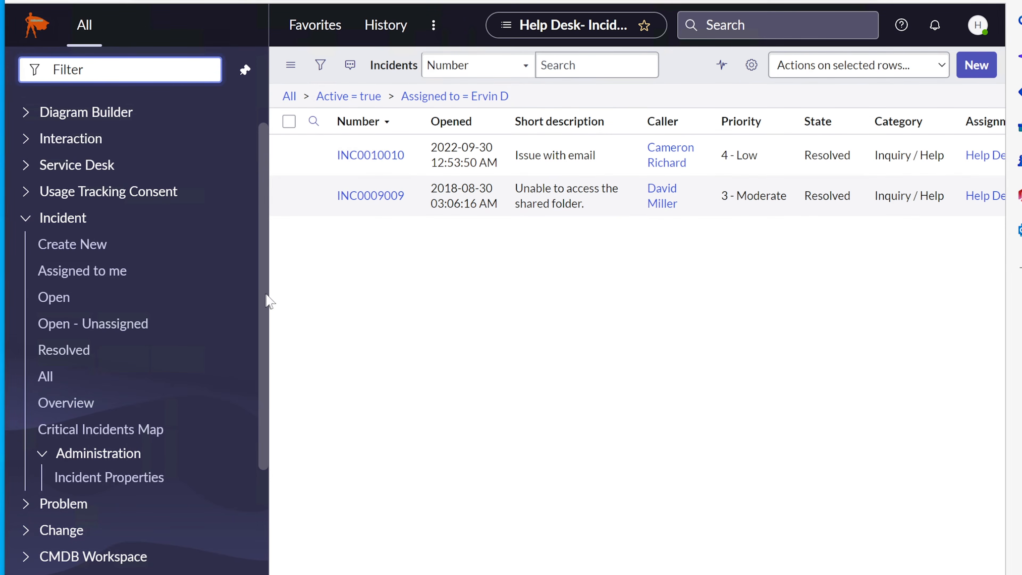
scroll(266, 302, "down", 1)
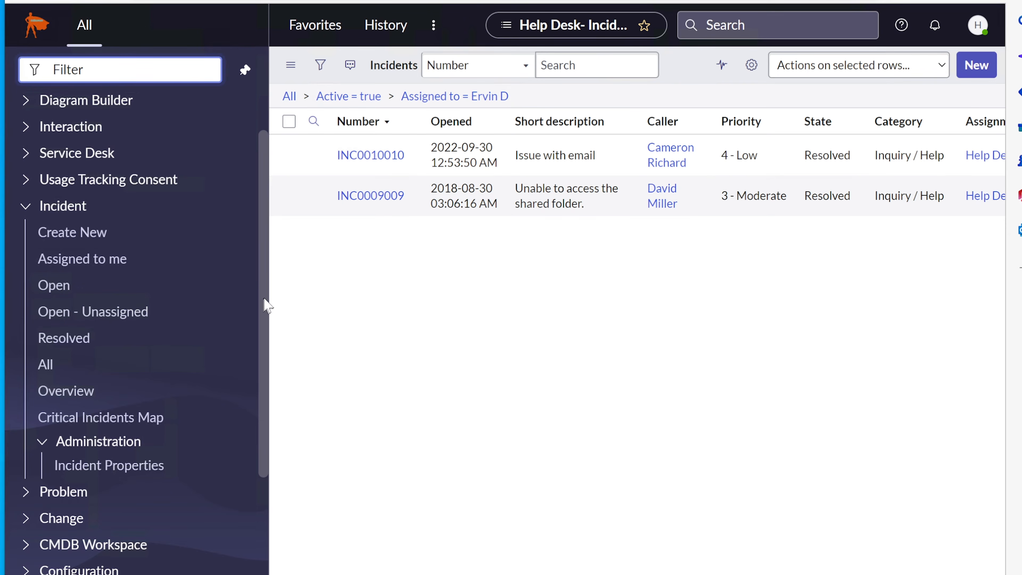
scroll(269, 305, "down", 2)
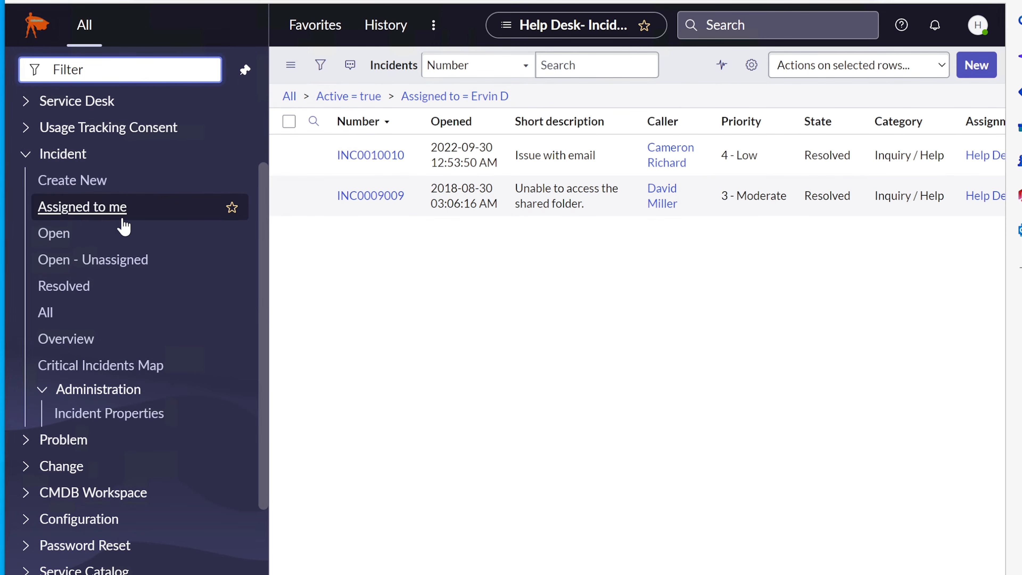
scroll(125, 226, "up", 4)
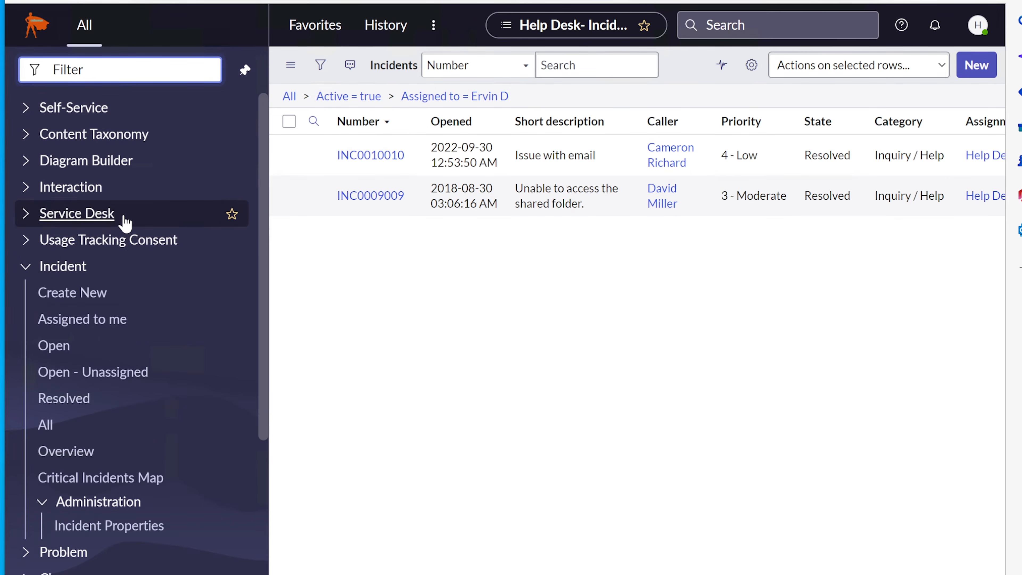
left_click(86, 377)
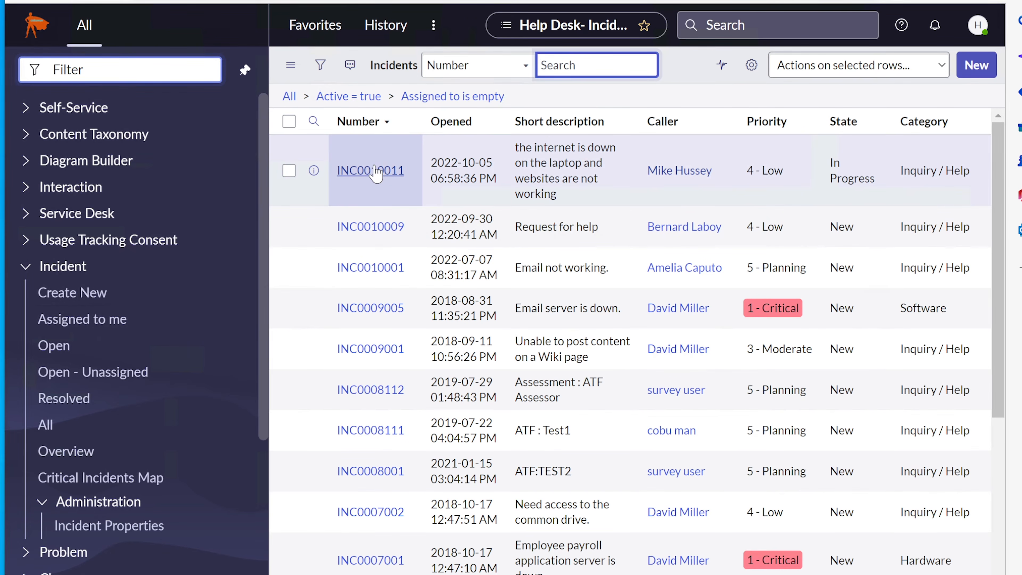
Open INC0010011 and copy the number INC0010011 from its Number field
left_click(377, 171)
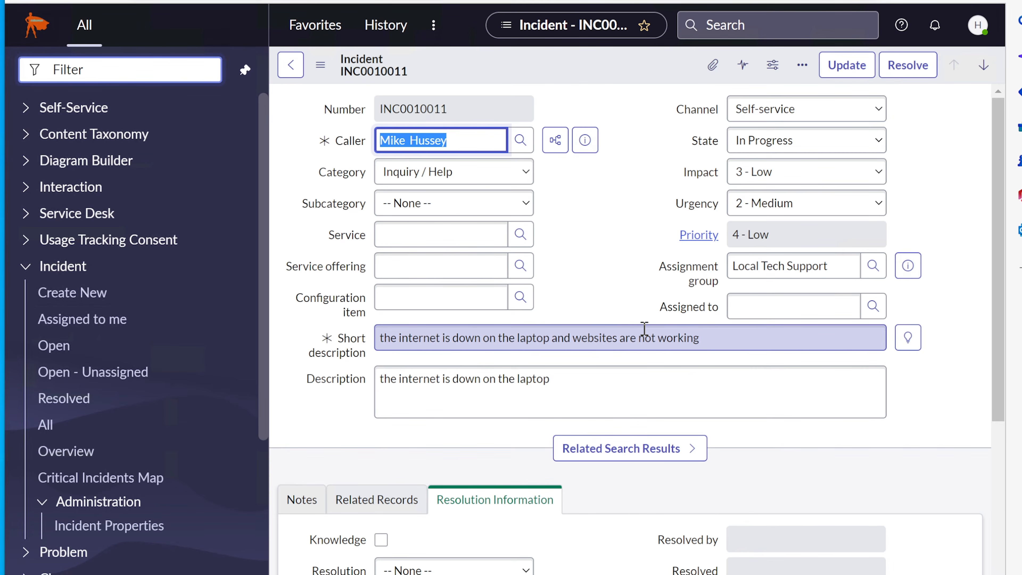
double_click(443, 109)
right_click(438, 111)
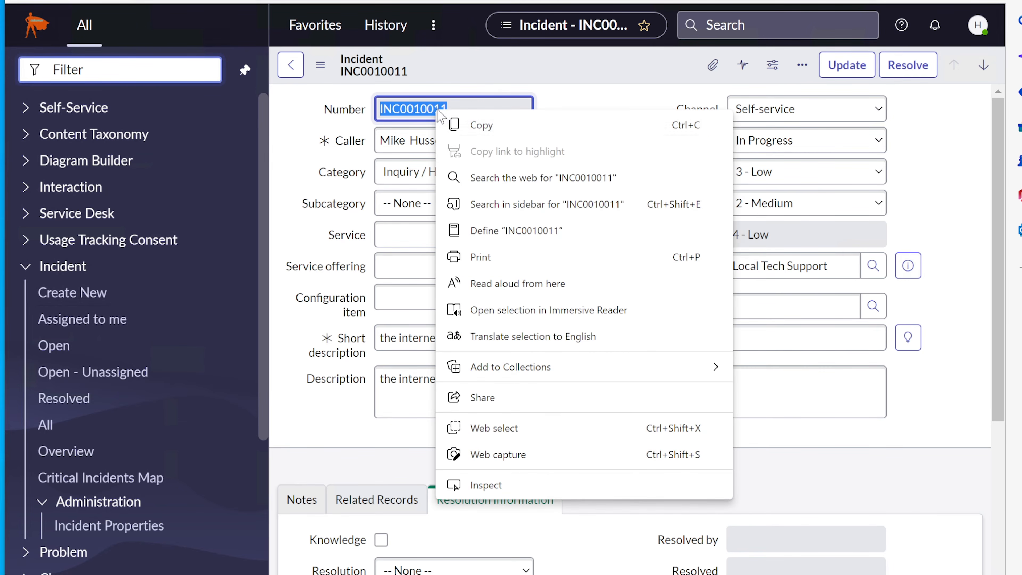
left_click(482, 125)
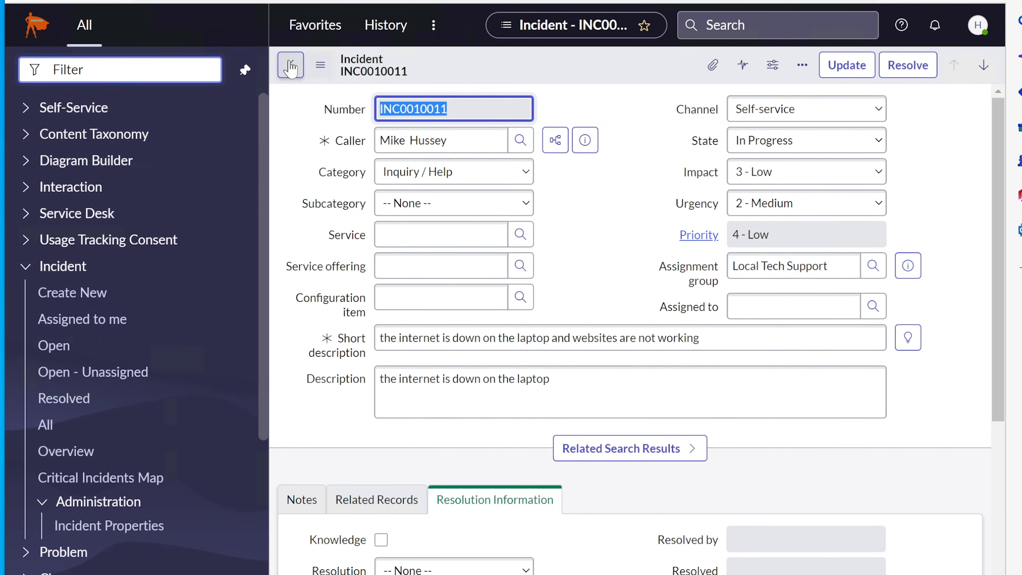
left_click_drag(439, 110, 368, 120)
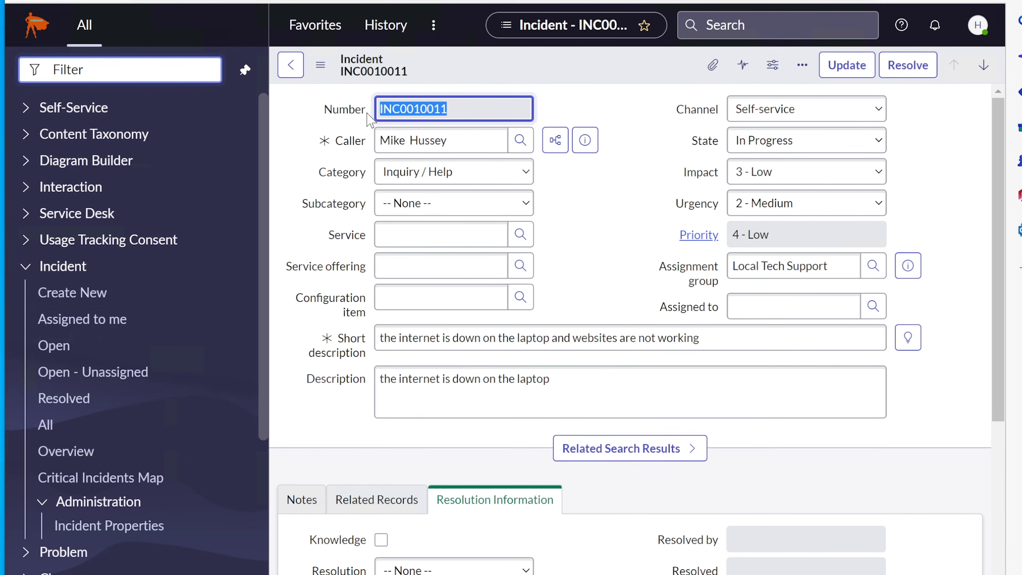
left_click(557, 107)
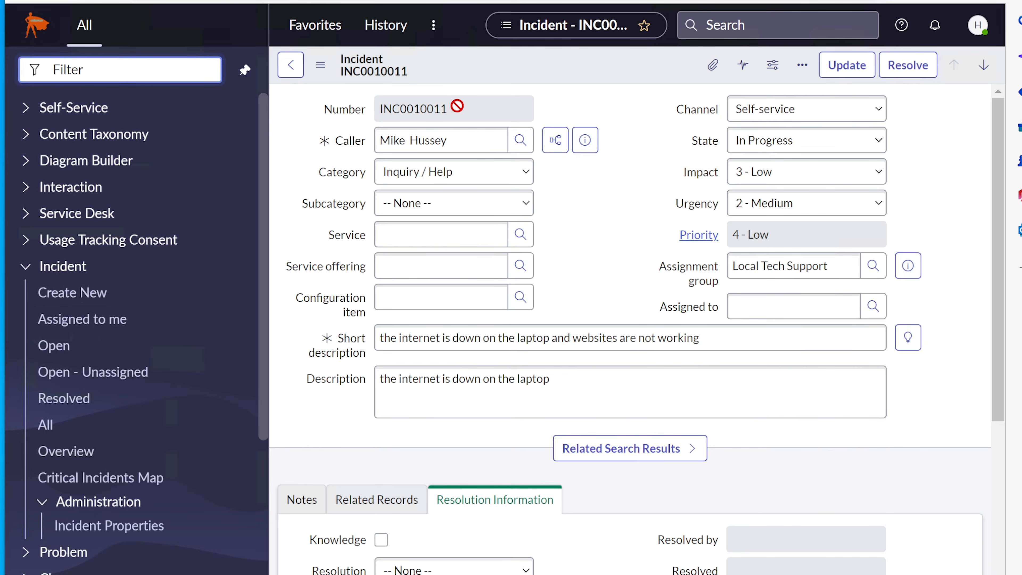
left_click_drag(461, 110, 364, 115)
left_click(595, 99)
Paste INC0010011 into Global Search and view its full results
left_click(749, 18)
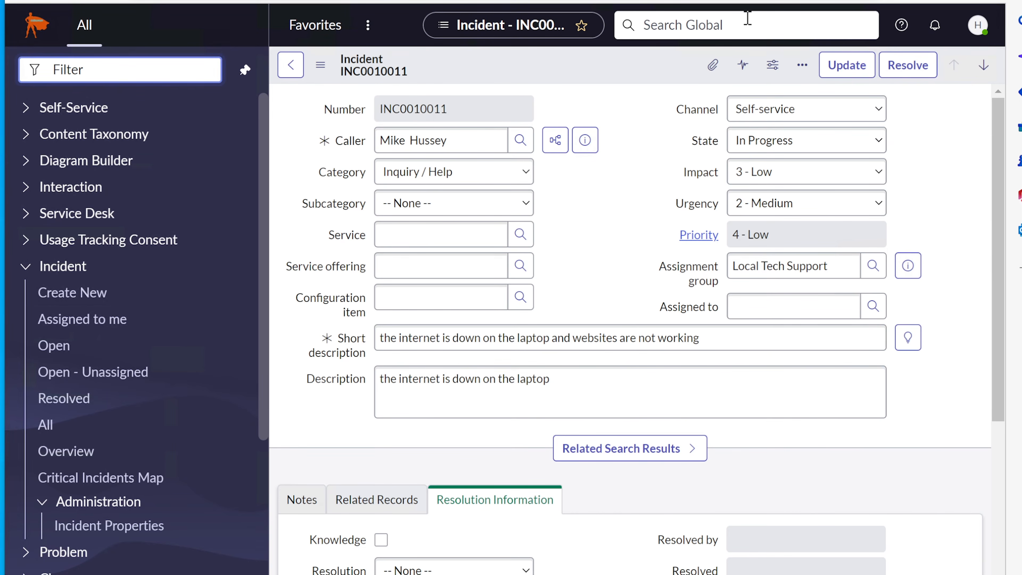
right_click(669, 25)
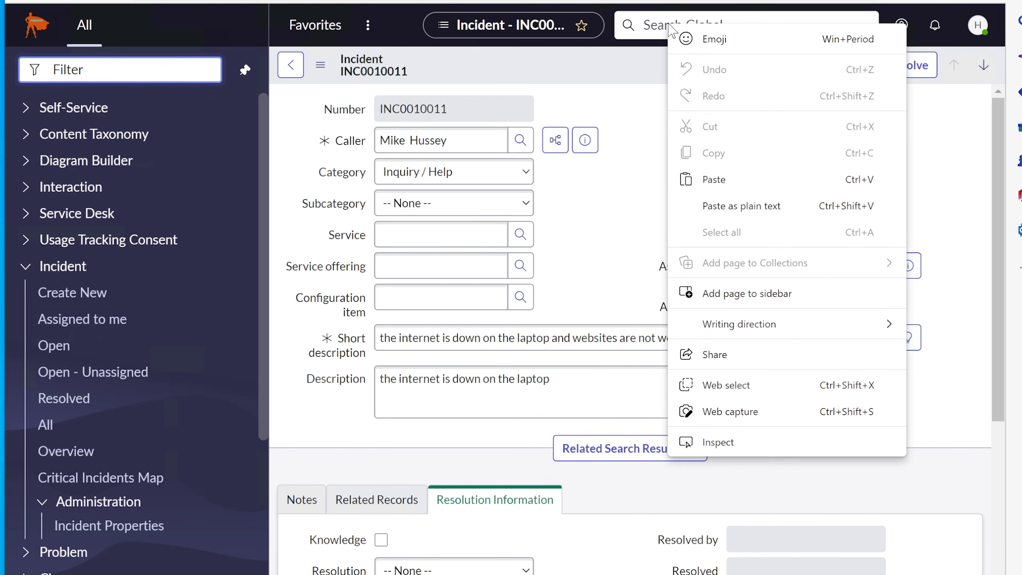
left_click(718, 180)
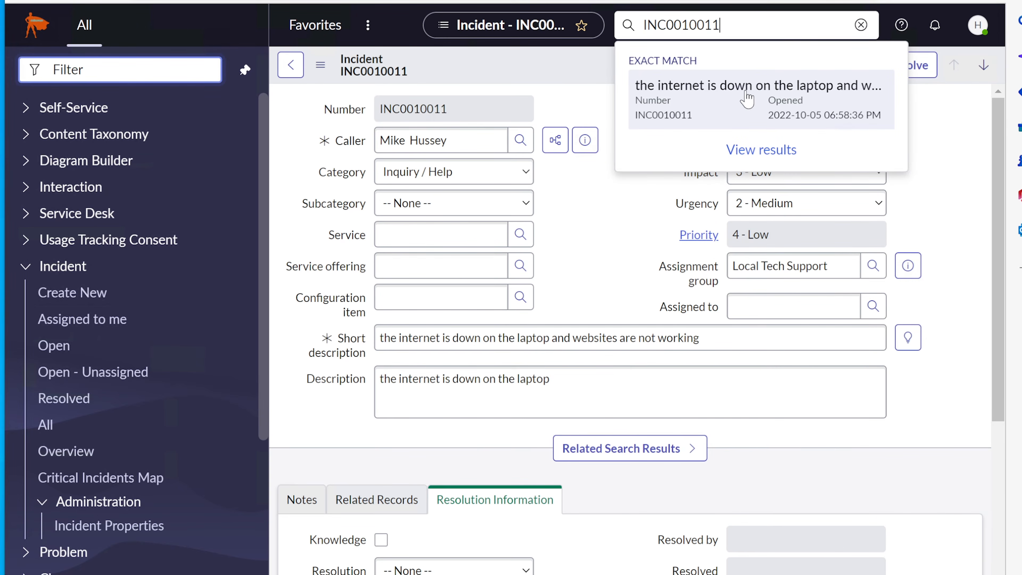
left_click(756, 153)
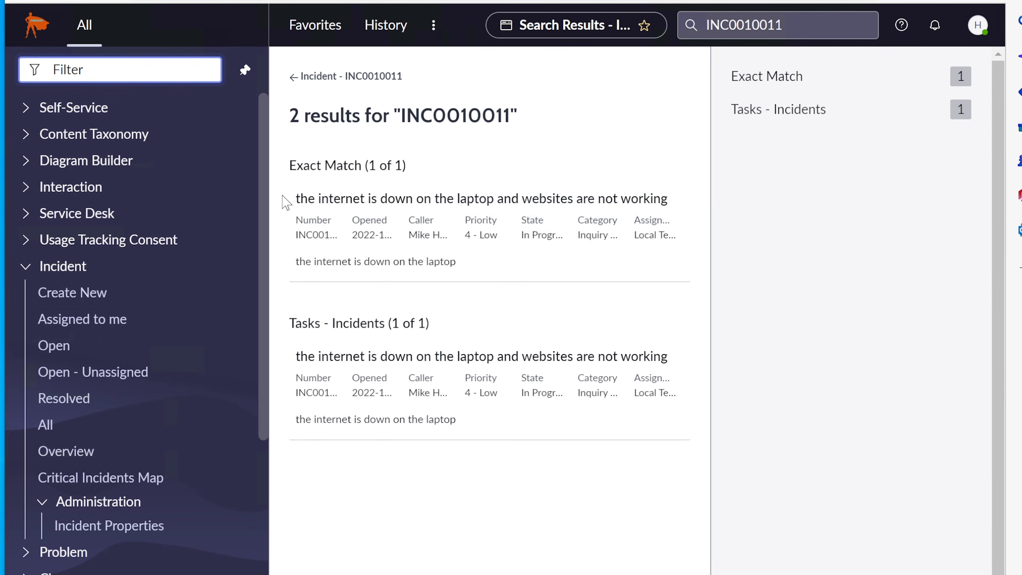
Search globally for the user's name and open the incident from the results
left_click_drag(783, 25, 578, 16)
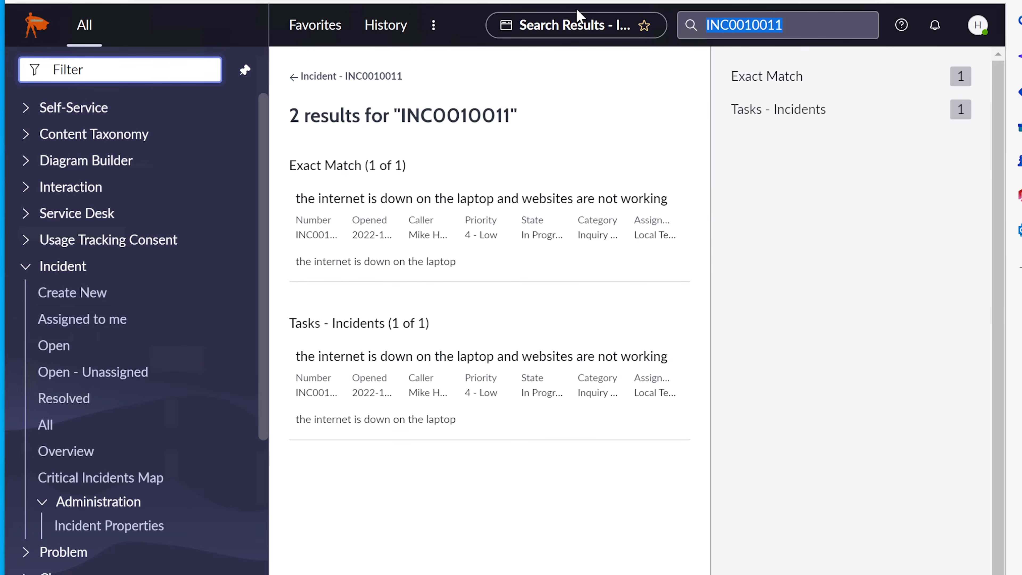
type("mike")
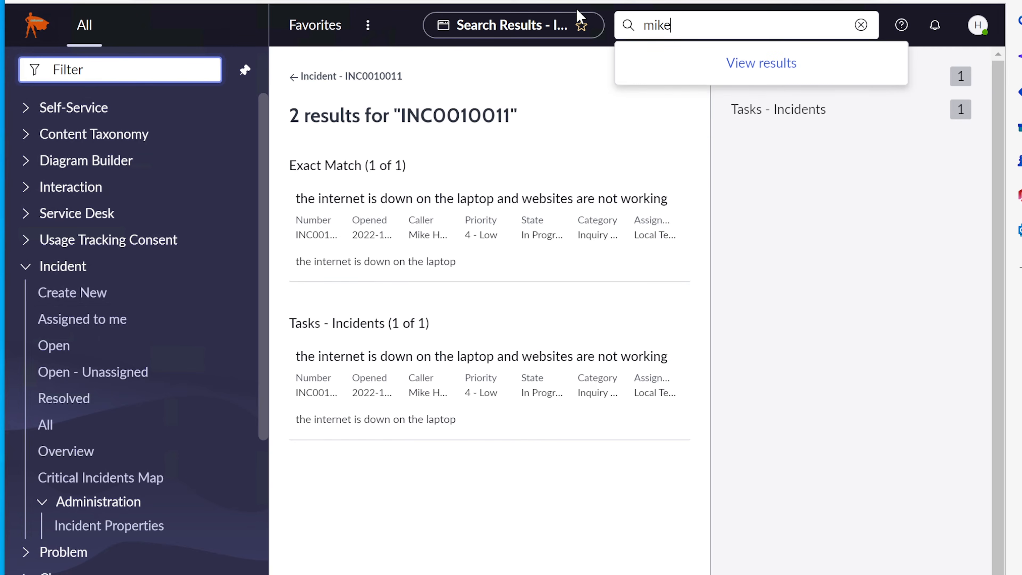
type(" h")
key("Return")
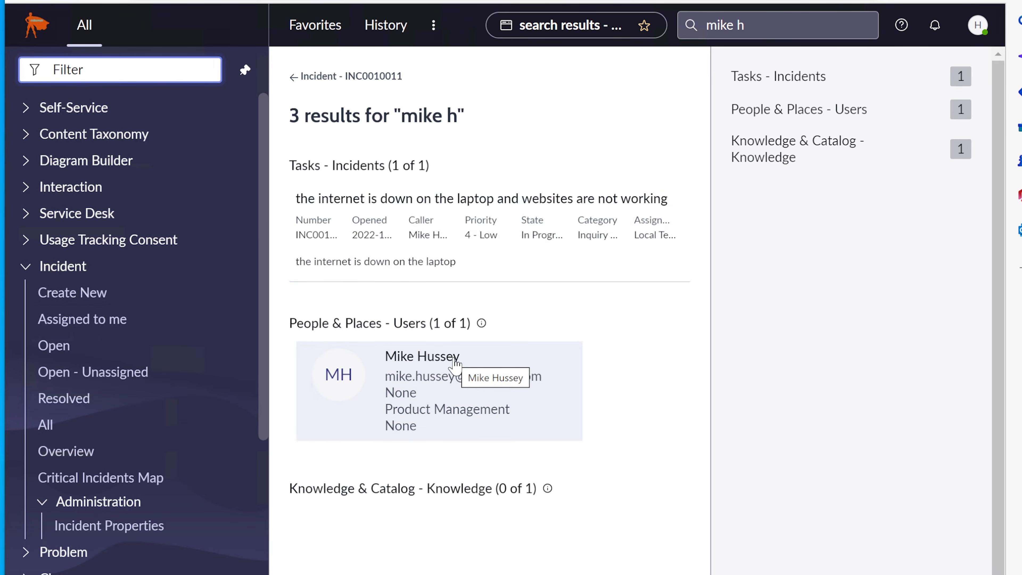
left_click(436, 233)
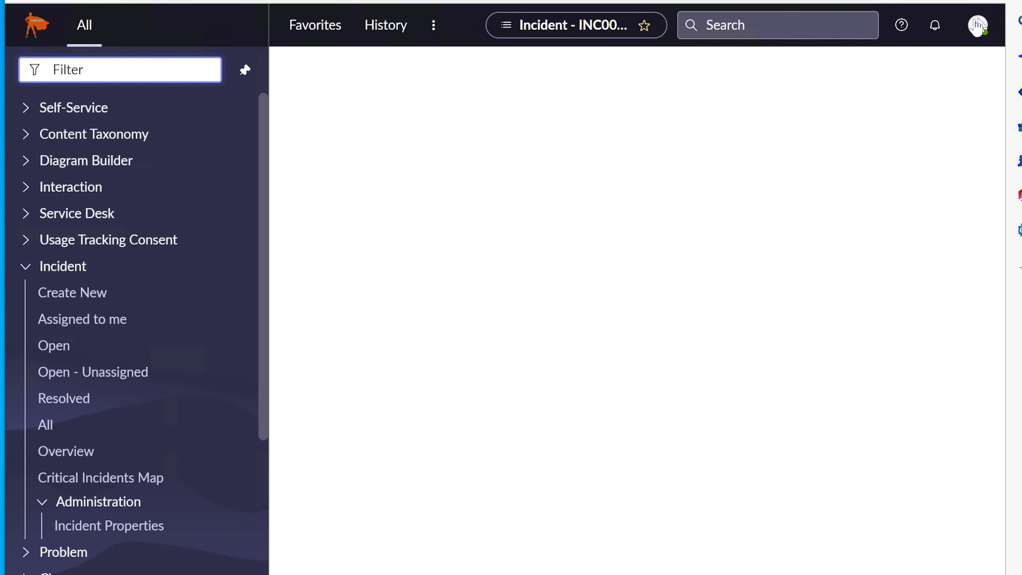
Run a global search for 'wifi' and view the results
left_click(764, 25)
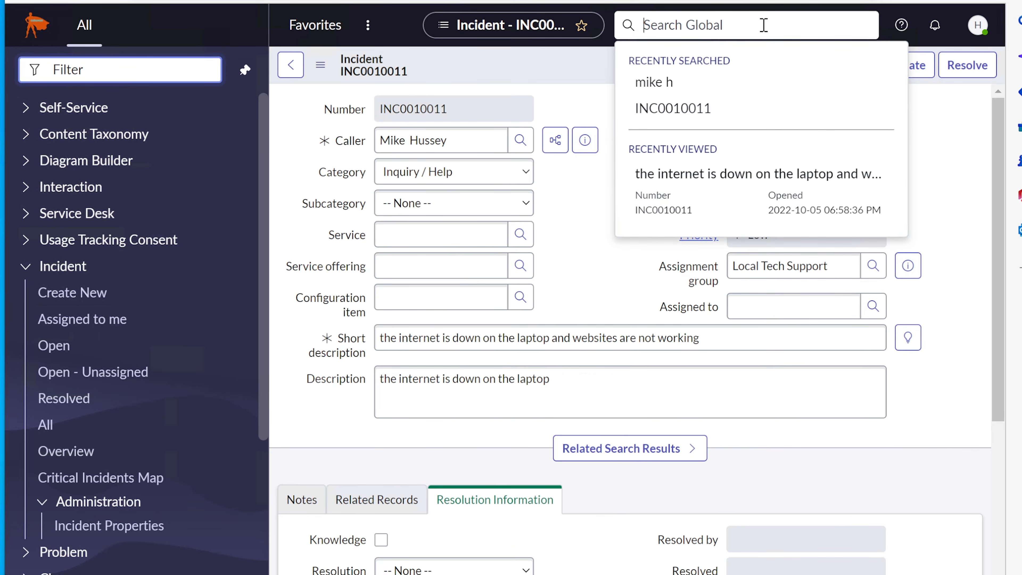
type("computername")
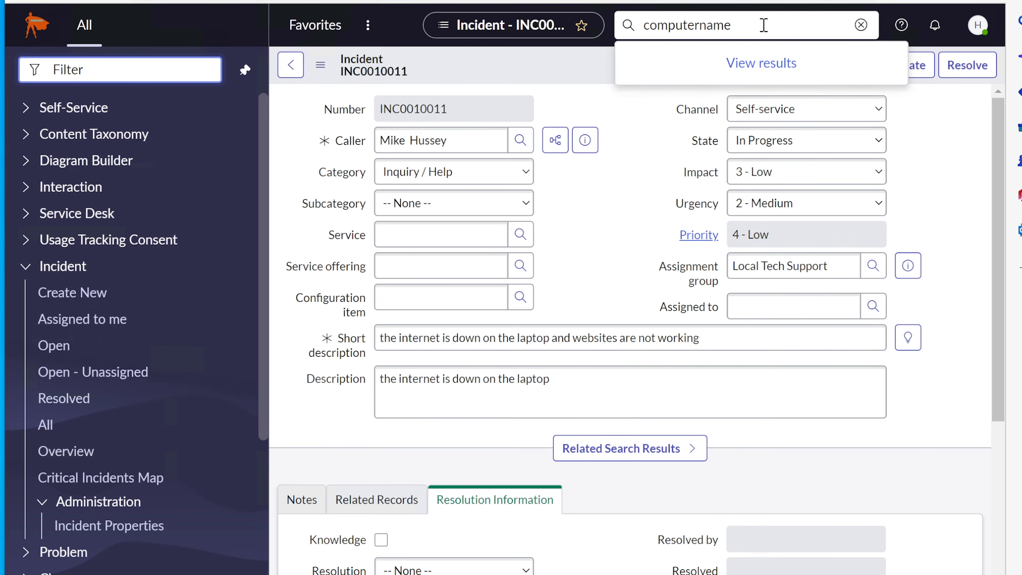
key("BackSpace")
key("BackSpace")
key("BackSpace")
key("BackSpace")
key("BackSpace")
key("BackSpace")
key("BackSpace")
key("BackSpace")
key("BackSpace")
key("BackSpace")
key("BackSpace")
key("BackSpace")
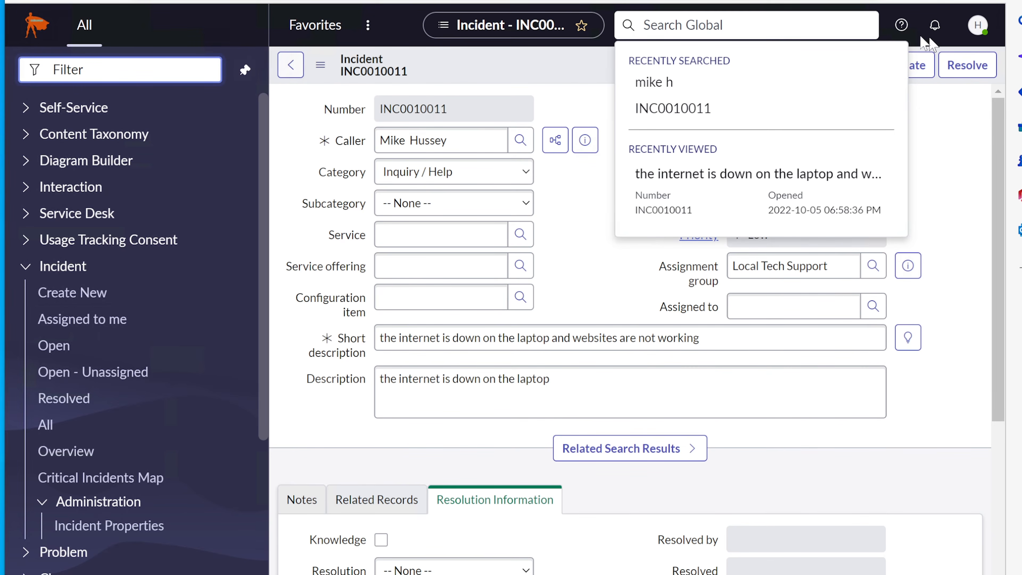
left_click(782, 24)
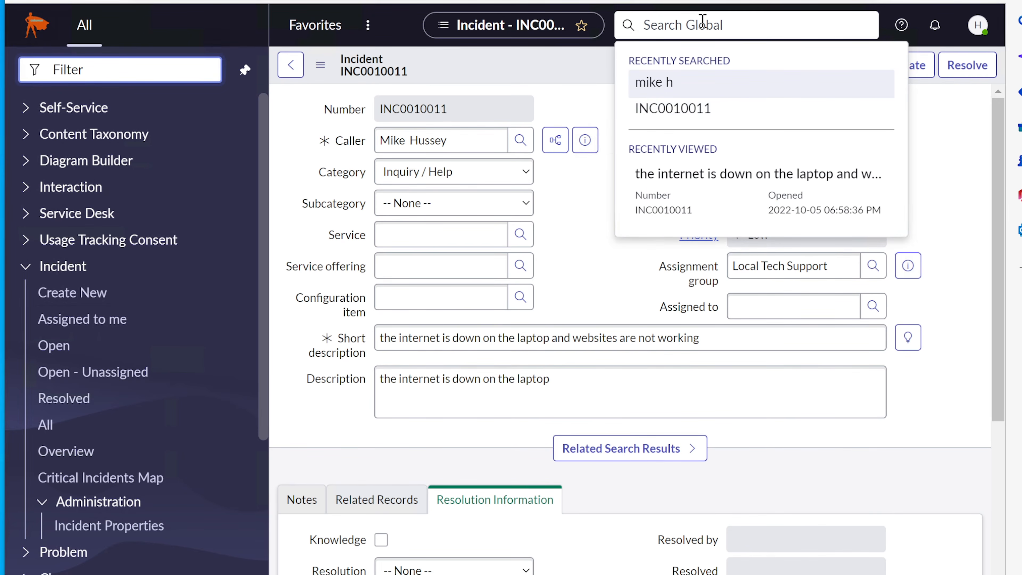
type("wifi")
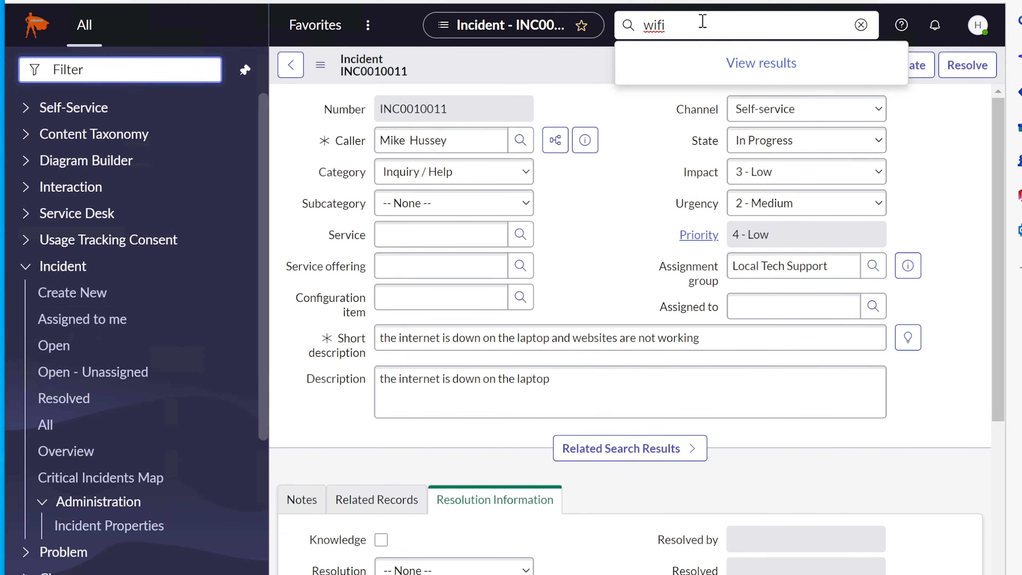
left_click(760, 62)
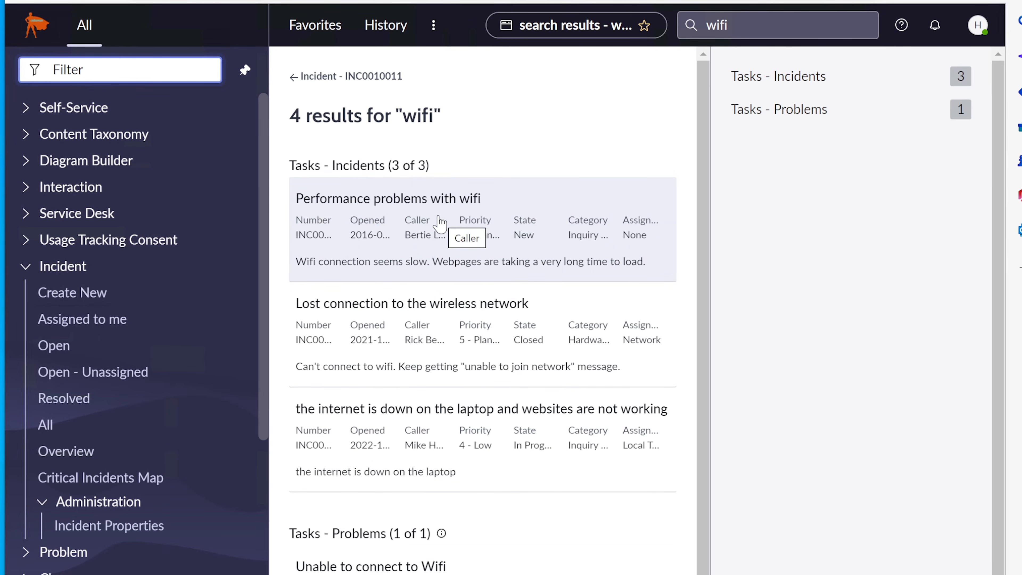
Leave the wifi results and go back to Incident > Open - Unassigned
left_click(121, 371)
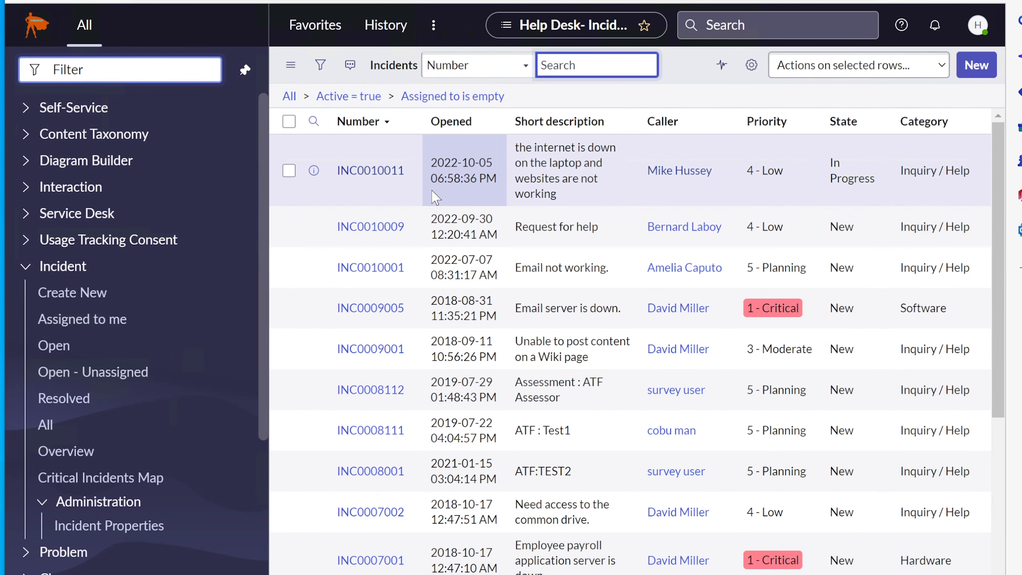
Collapse the Incident module and expand the Change module in the application navigator
left_click(22, 271)
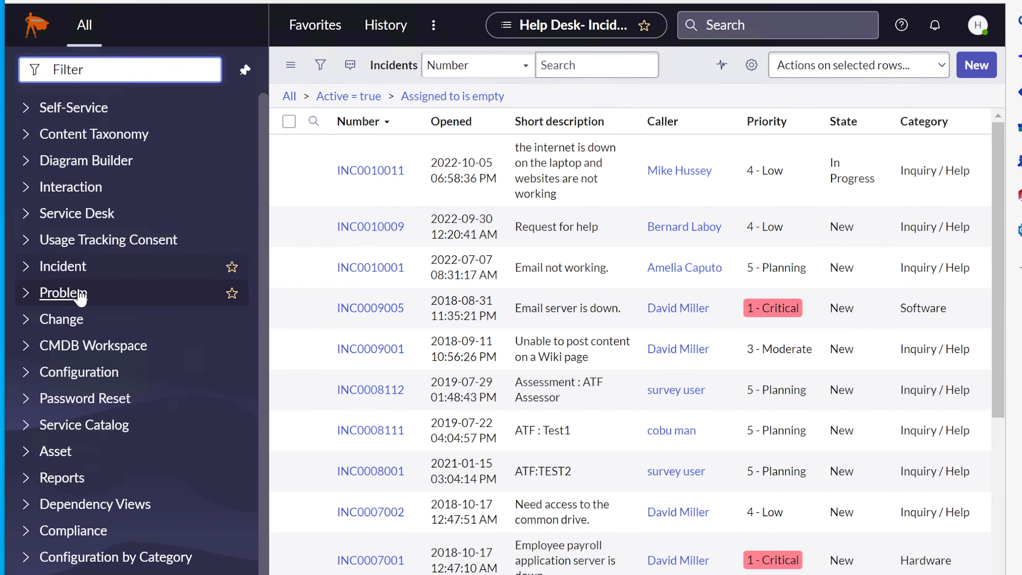
left_click(27, 321)
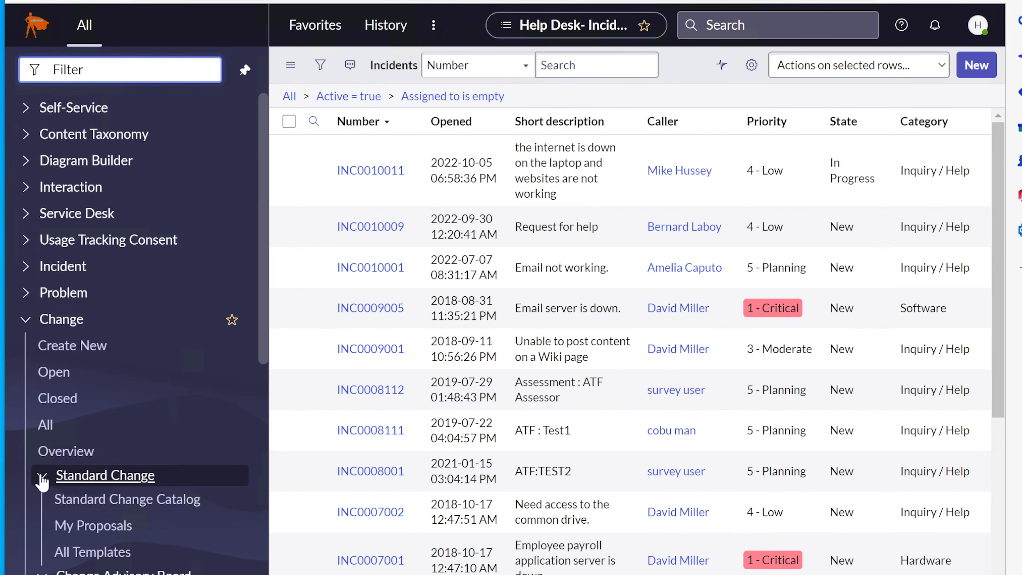
scroll(76, 342, "down", 2)
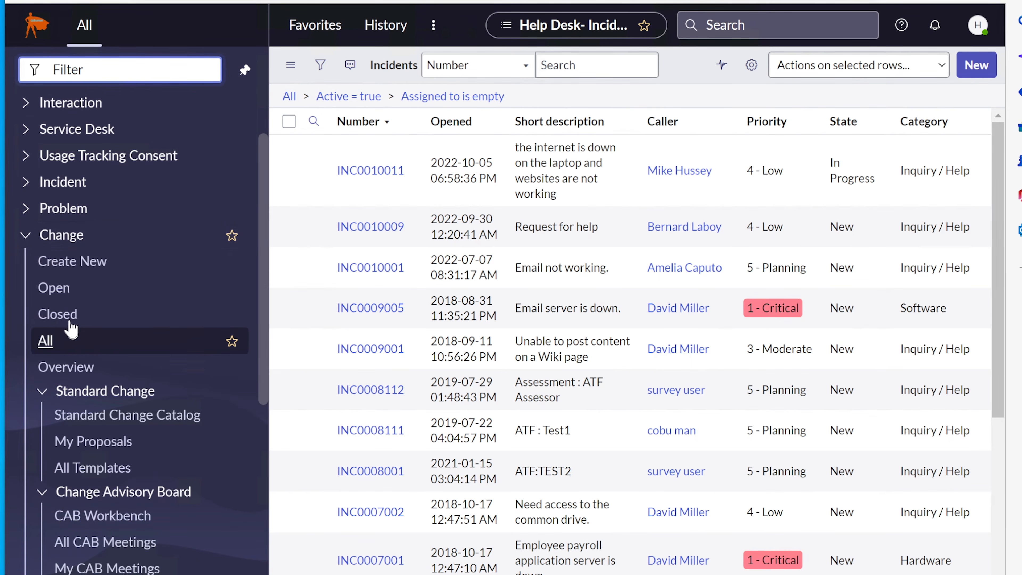
scroll(58, 249, "up", 2)
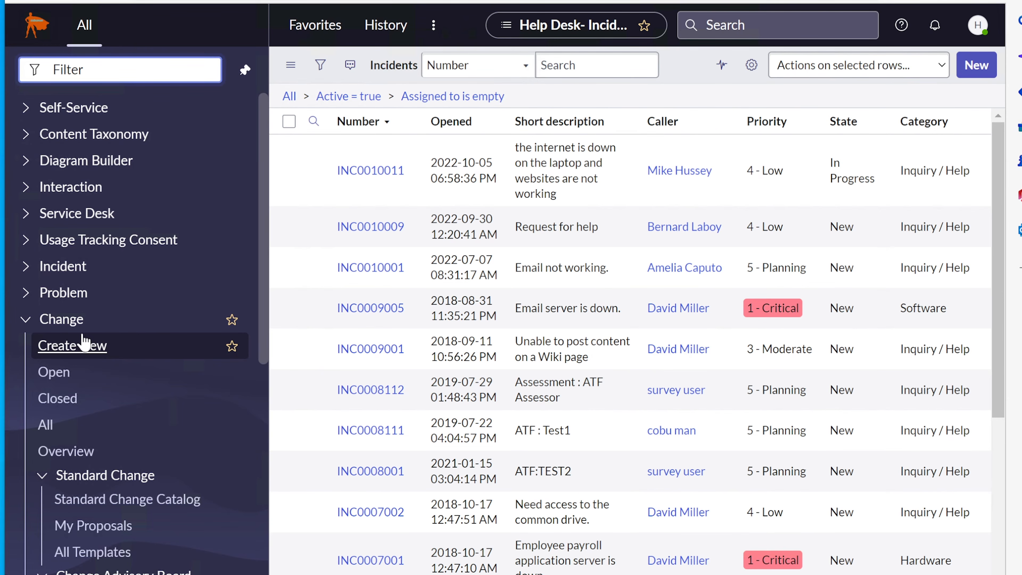
Collapse the Standard Change group under Change in the navigator
scroll(90, 399, "down", 2)
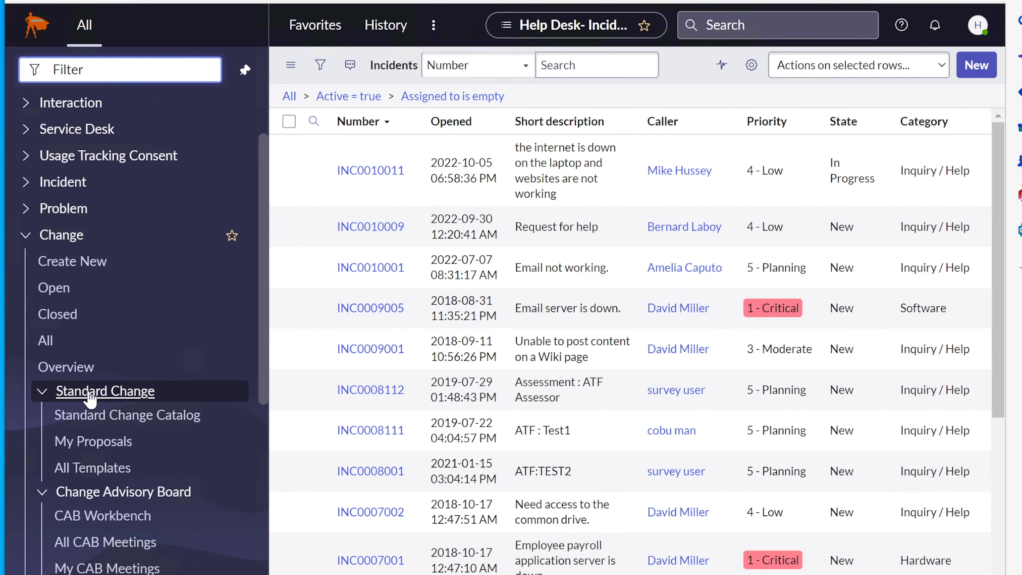
left_click(39, 392)
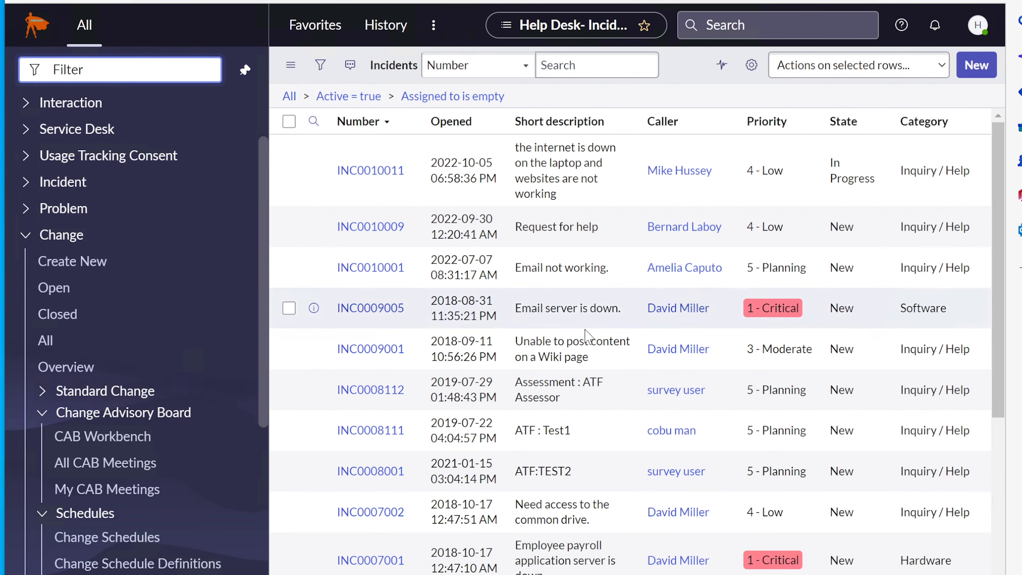
scroll(582, 340, "down", 7)
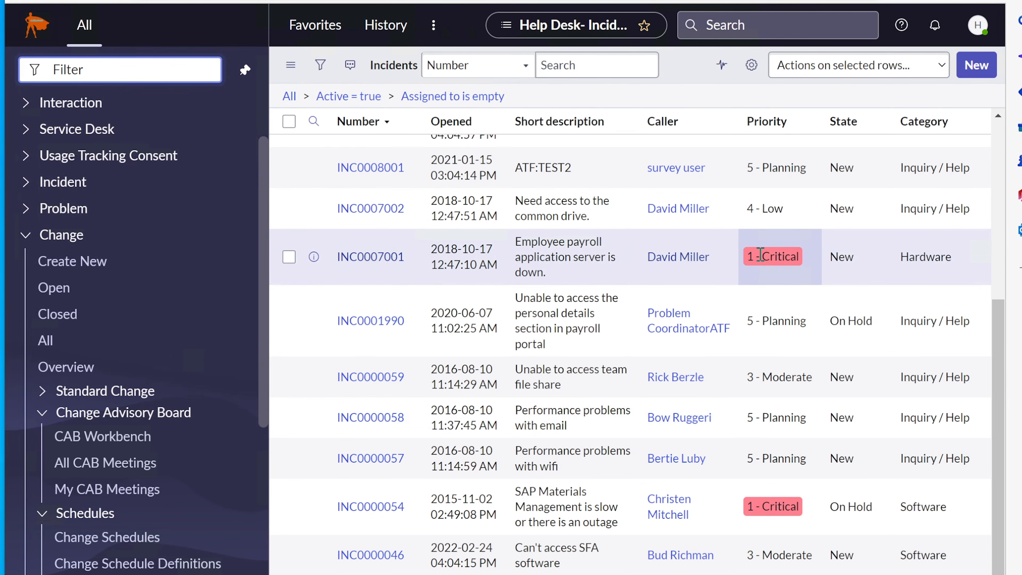
Open incident INC0007001 and briefly focus its Assigned to field
left_click(364, 258)
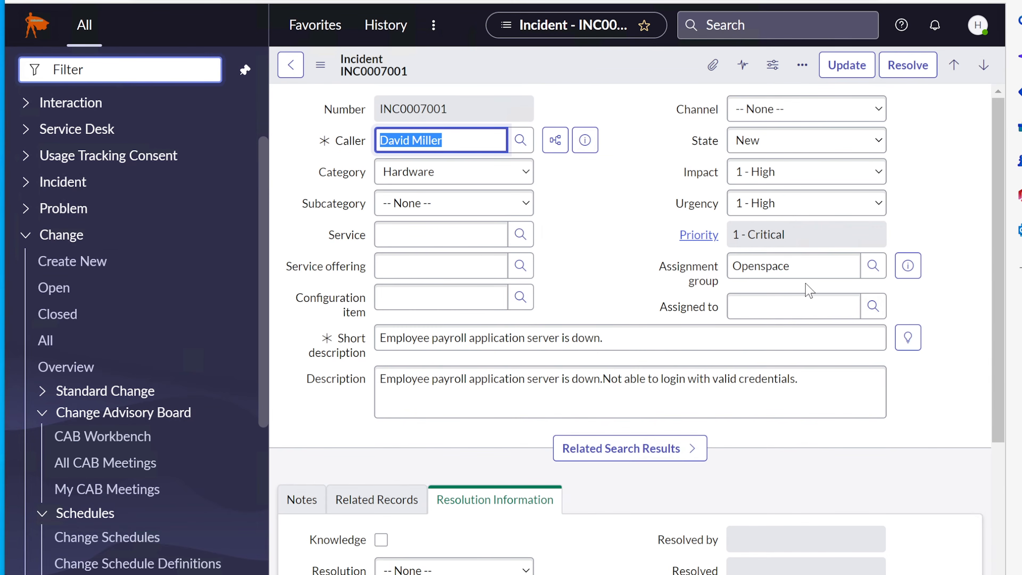
left_click(782, 301)
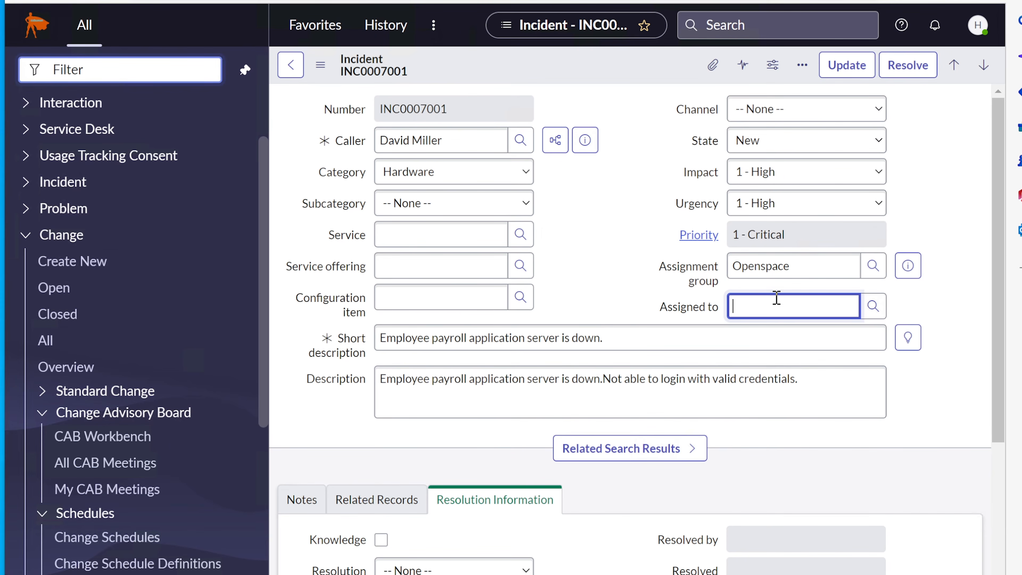
left_click(626, 236)
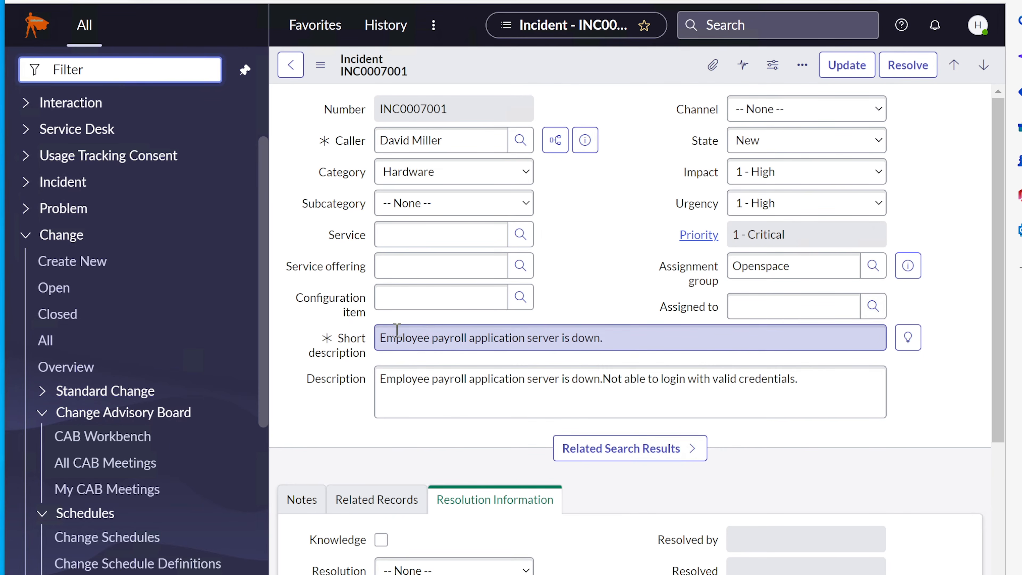
Select the incident's short description and description text, then open its Additional actions menu
left_click_drag(380, 337, 612, 338)
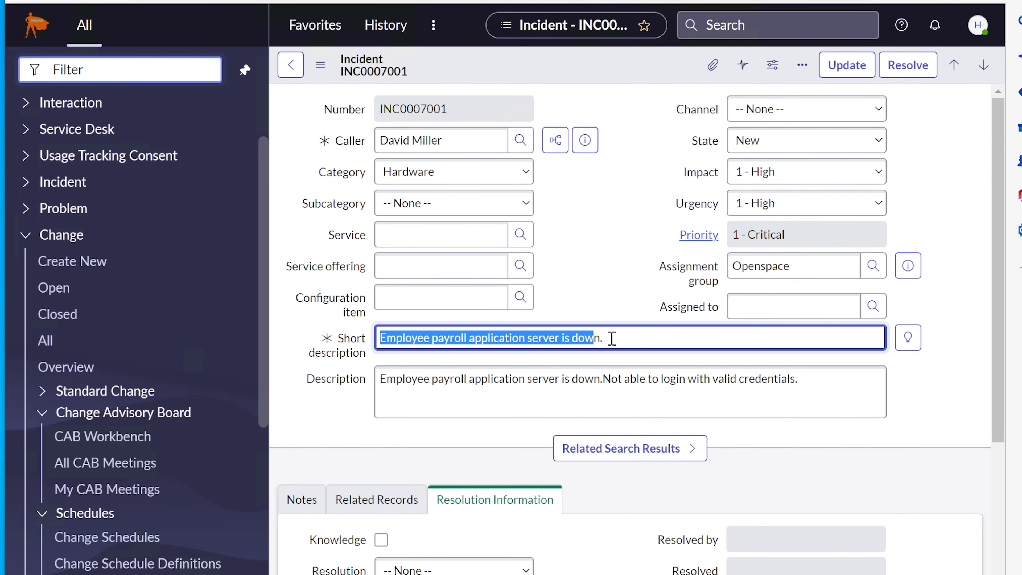
left_click(539, 383)
left_click_drag(379, 378, 805, 379)
left_click(831, 378)
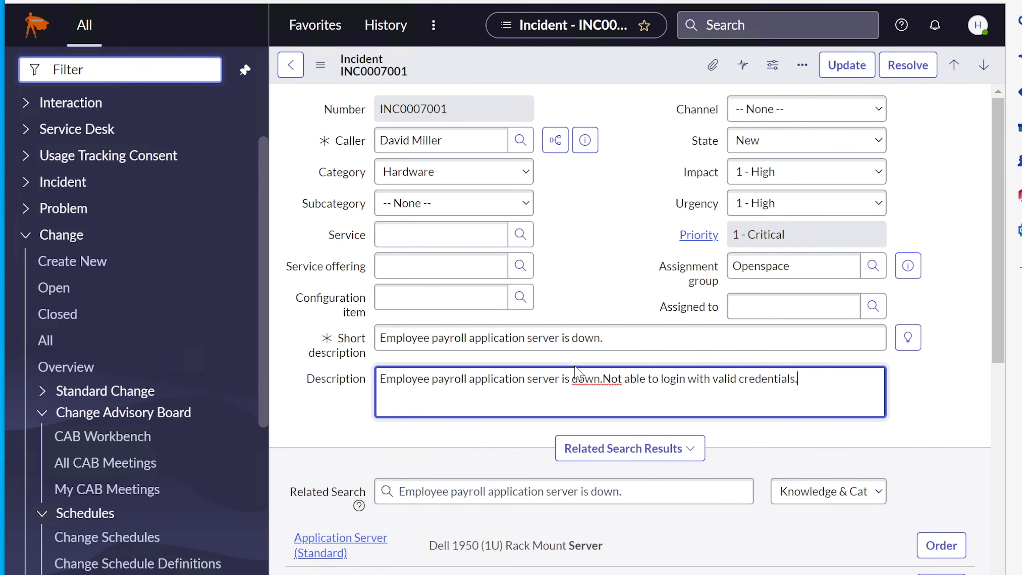
left_click_drag(617, 344, 378, 339)
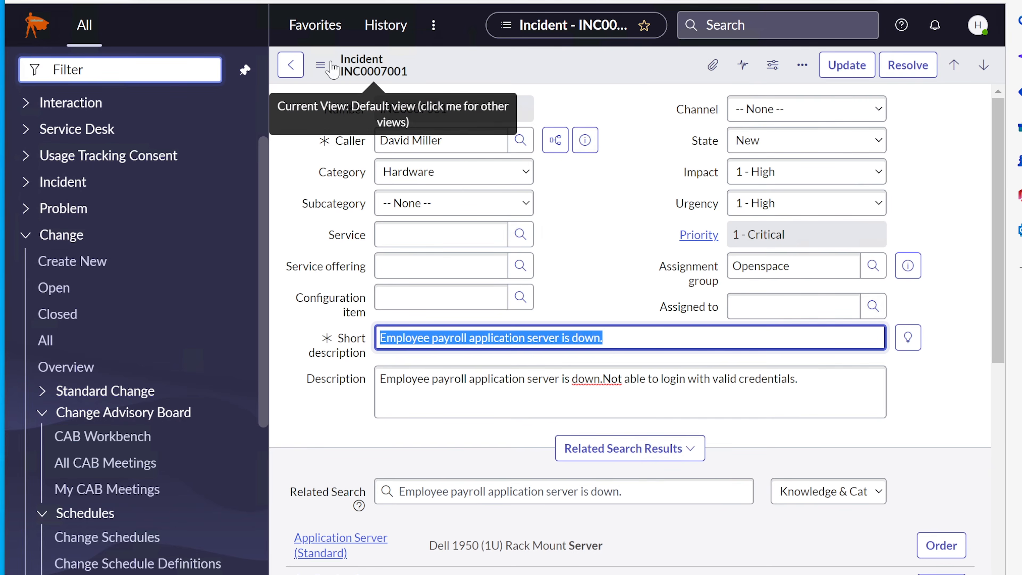
left_click(321, 66)
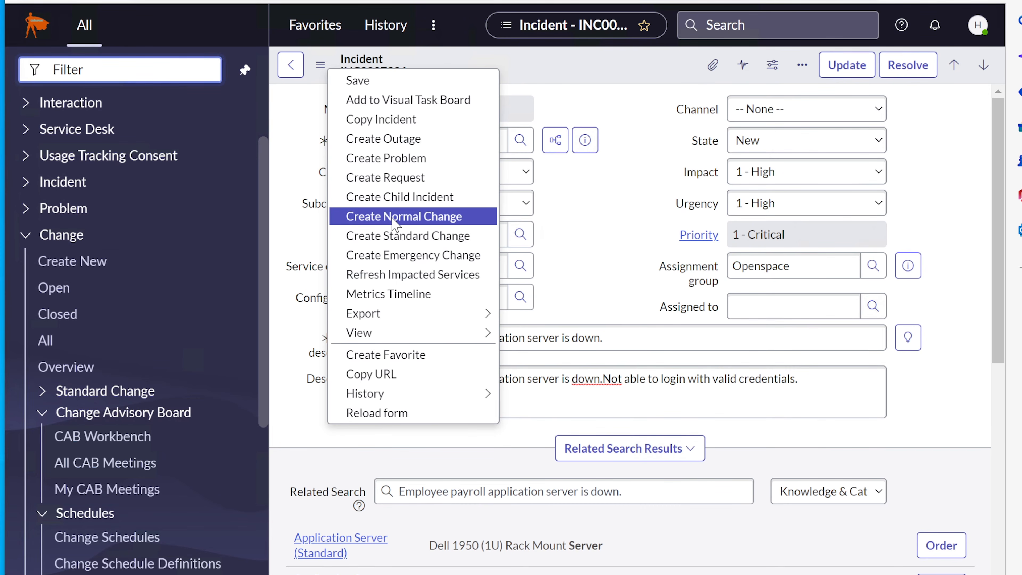
Choose Create Normal Change from incident INC0007001's Additional actions menu
left_click(318, 64)
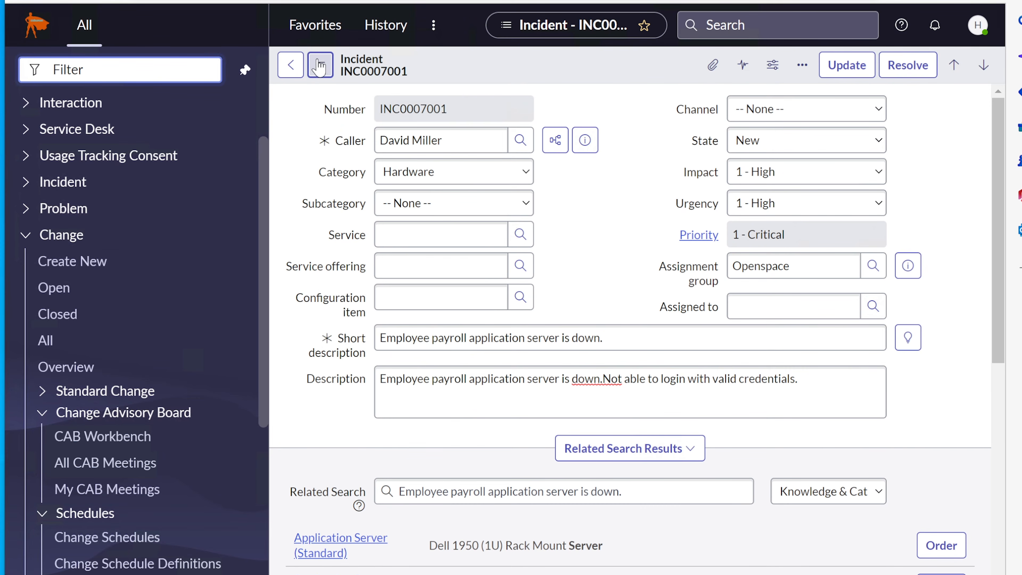
left_click(320, 66)
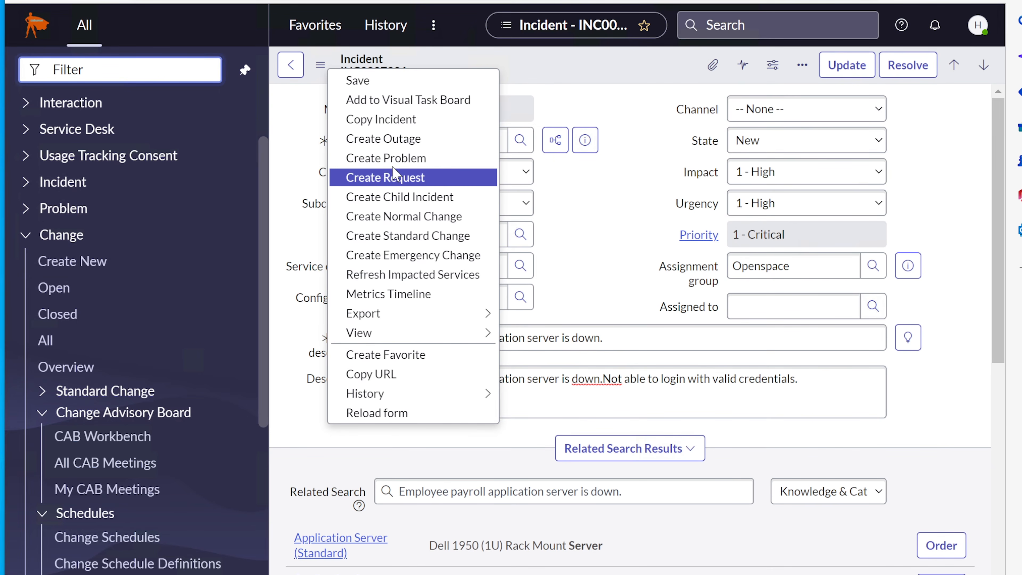
left_click(424, 219)
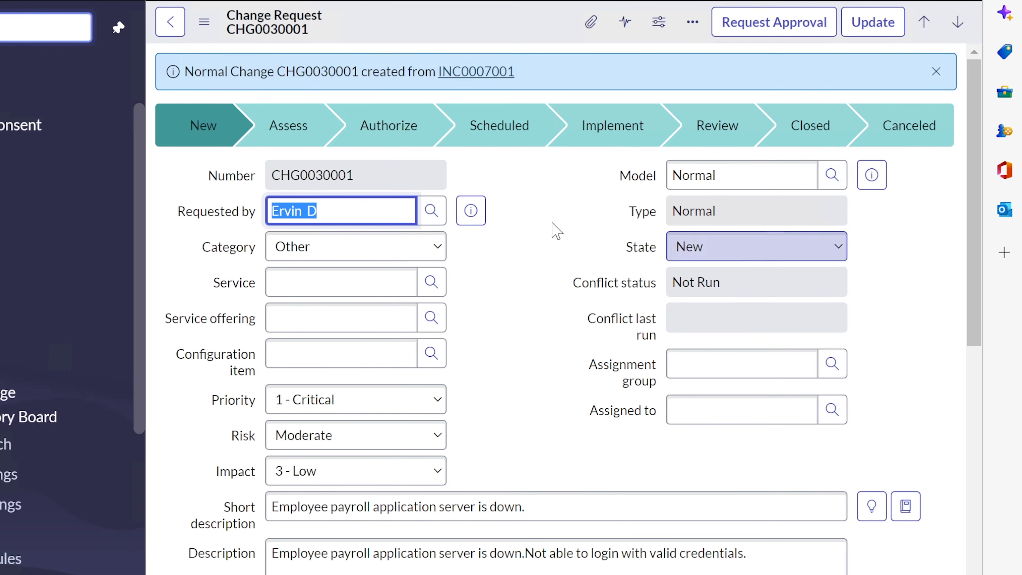
Review the new change's confirmation message, State options and Service field without changing them
left_click_drag(186, 72, 533, 71)
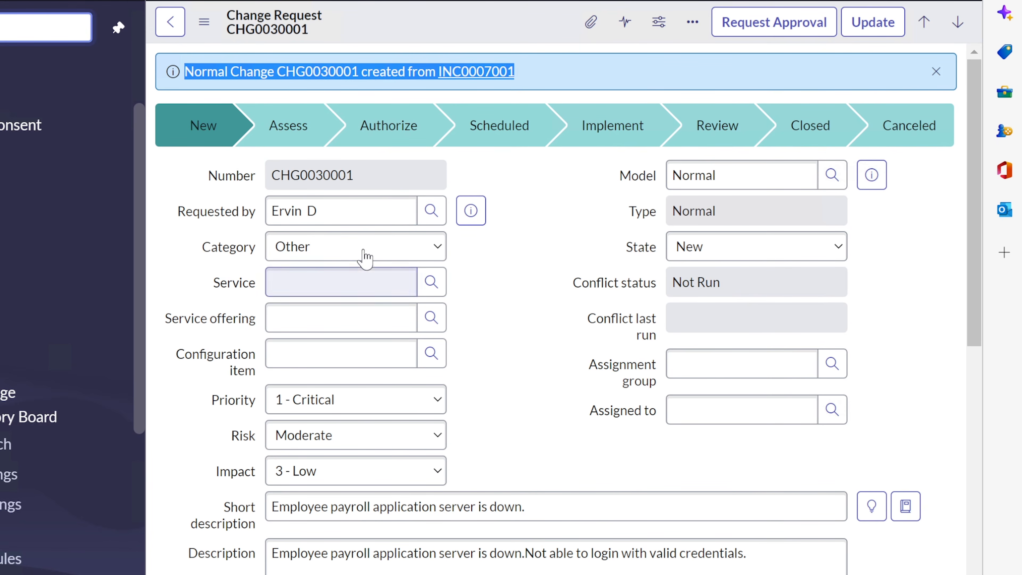
left_click(733, 253)
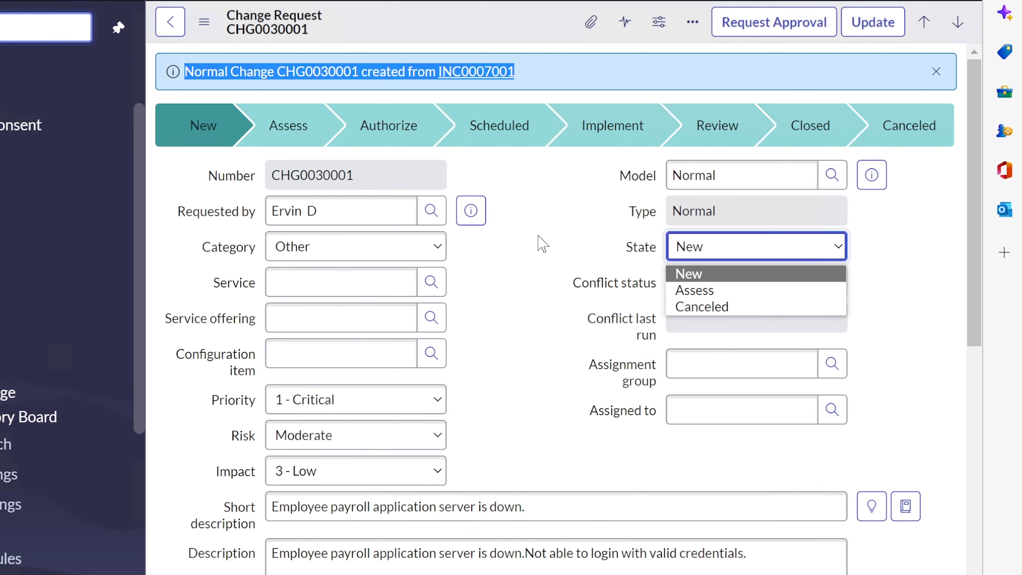
left_click(542, 244)
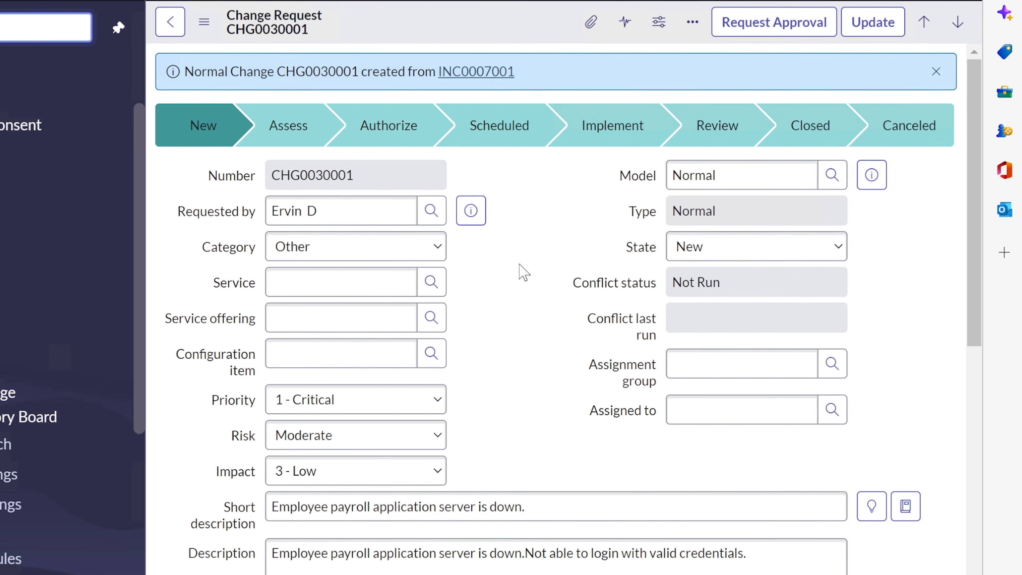
left_click(302, 278)
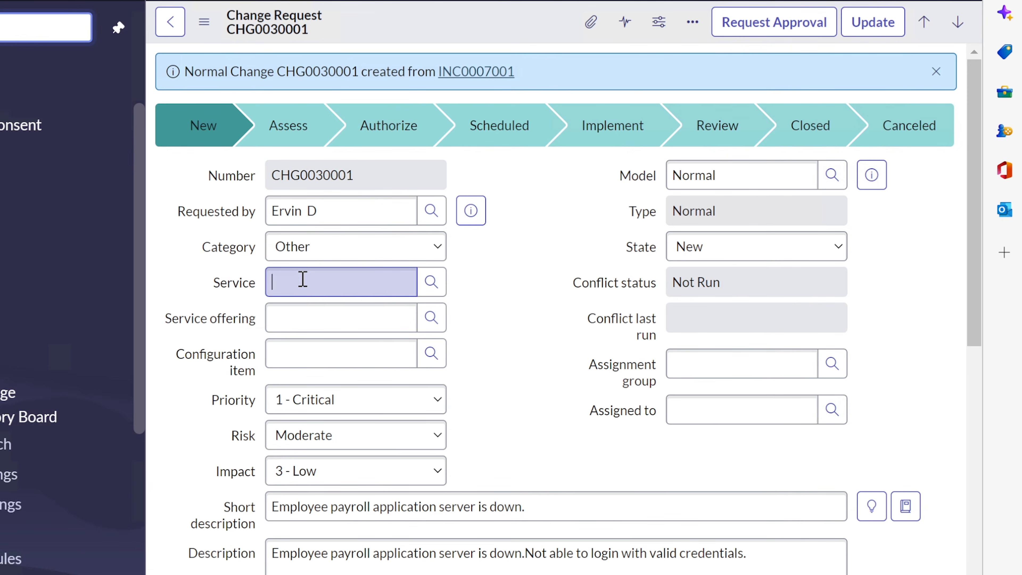
left_click(551, 286)
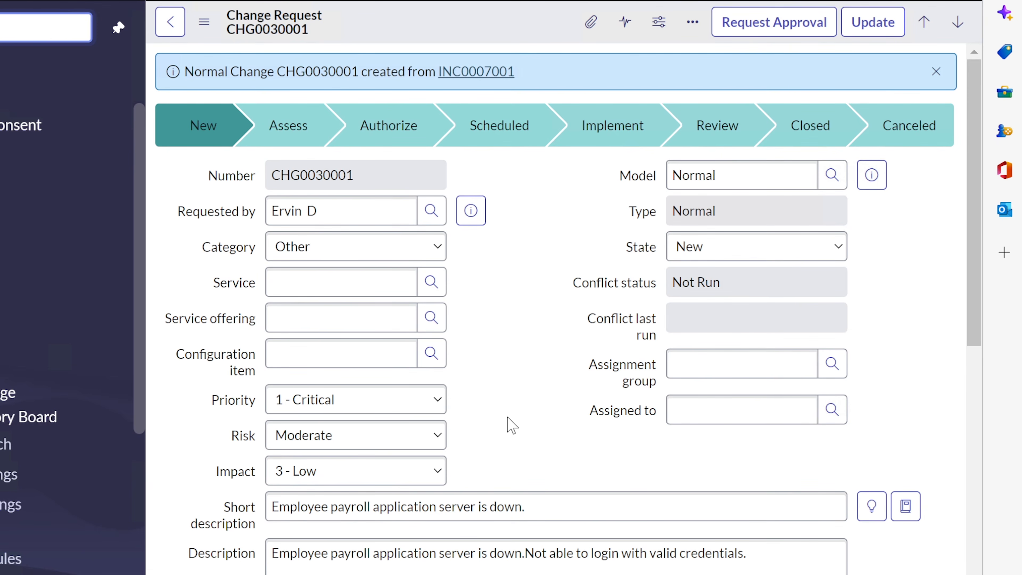
scroll(512, 425, "down", 2)
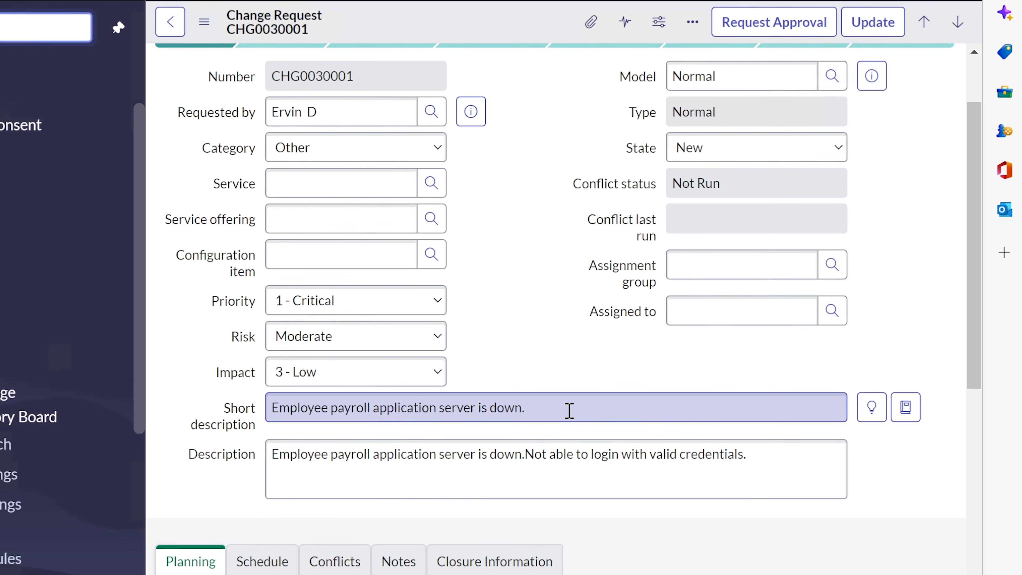
Set Configuration item to Server Administrator and Assignment group to Help Desk
left_click(378, 250)
type("s")
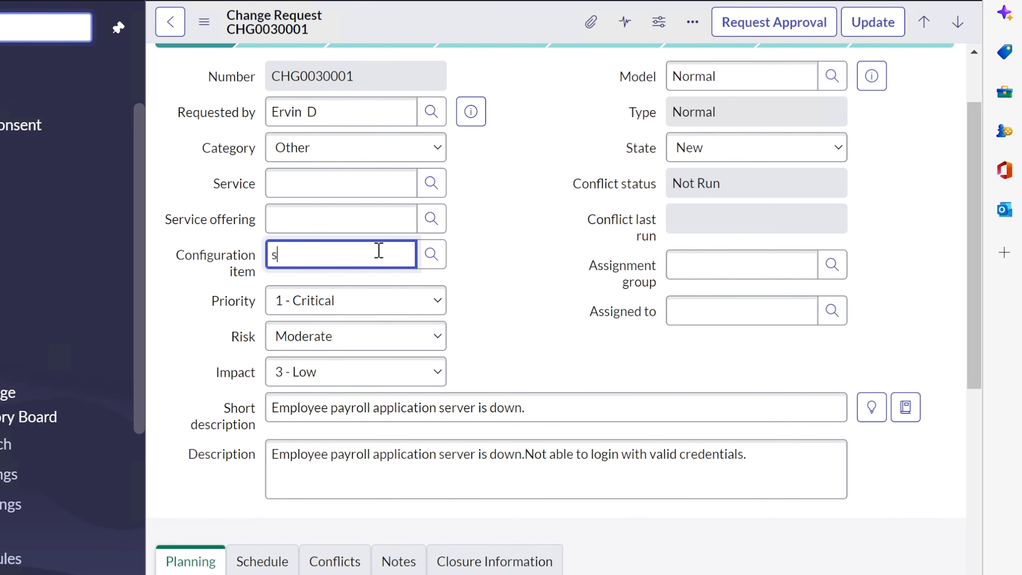
type("er")
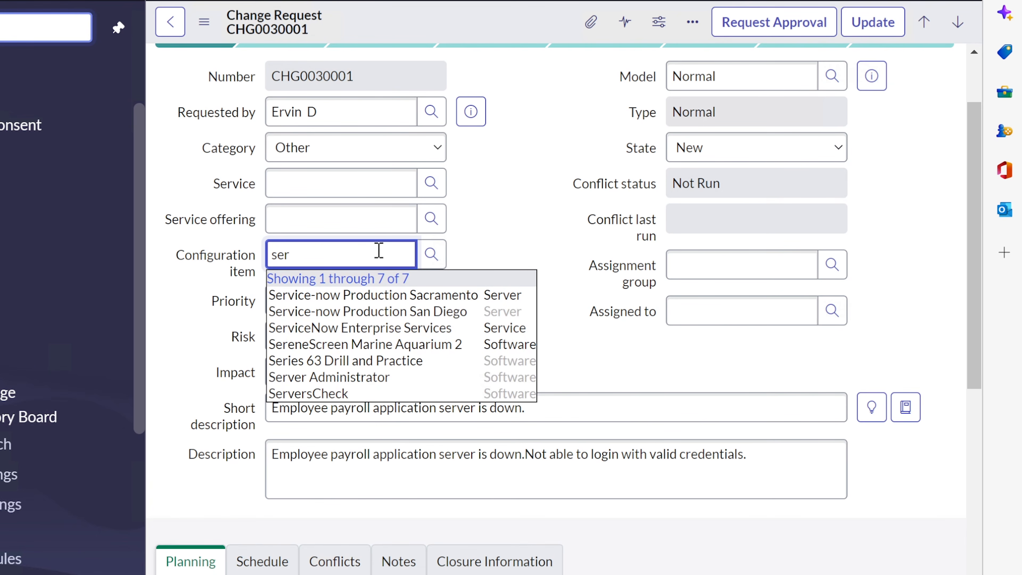
type("ver")
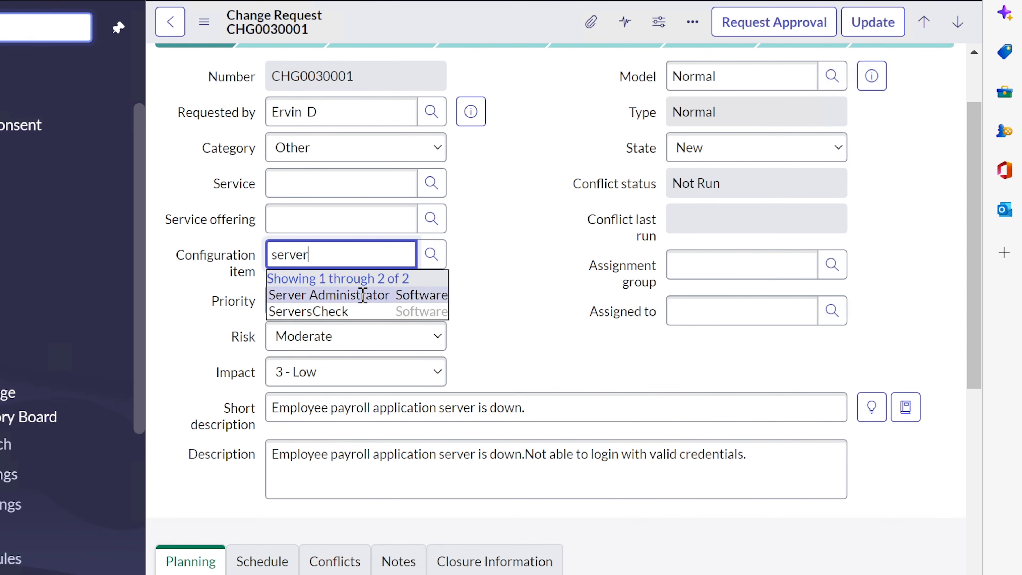
left_click(362, 296)
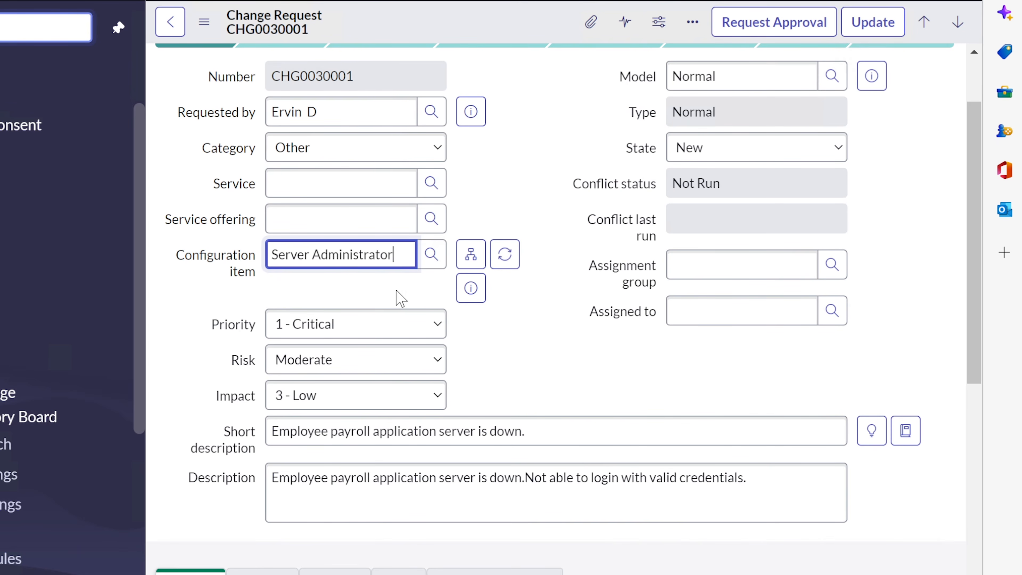
left_click(720, 258)
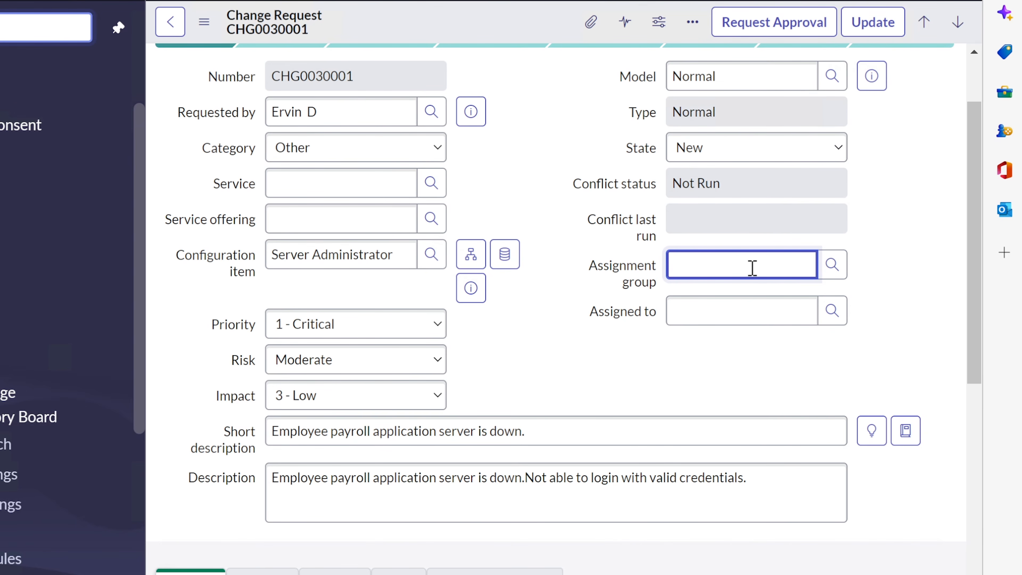
type("help desk")
left_click(731, 289)
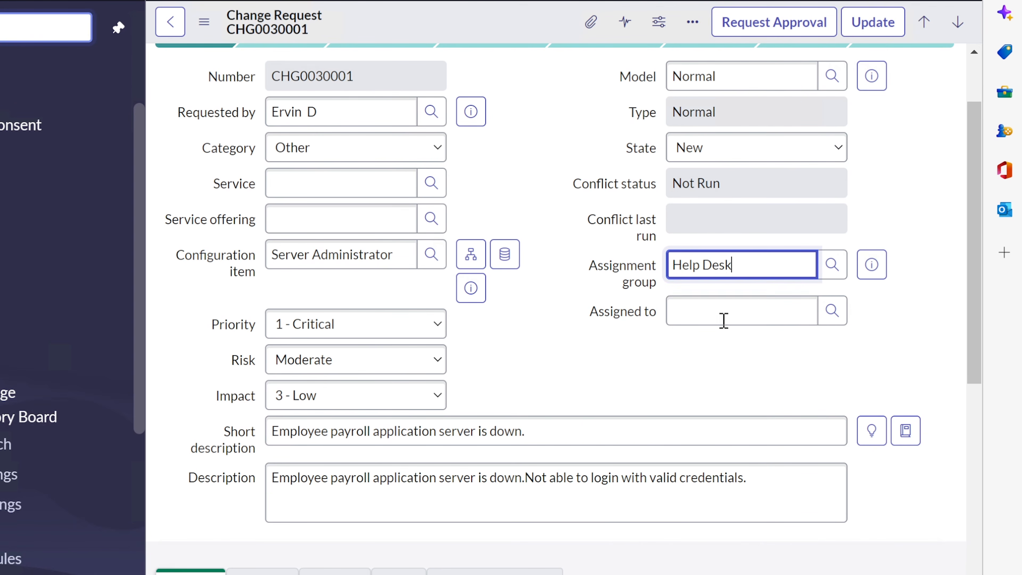
Assign the change to the suggested team member in Assigned to
left_click(722, 313)
type("ervin")
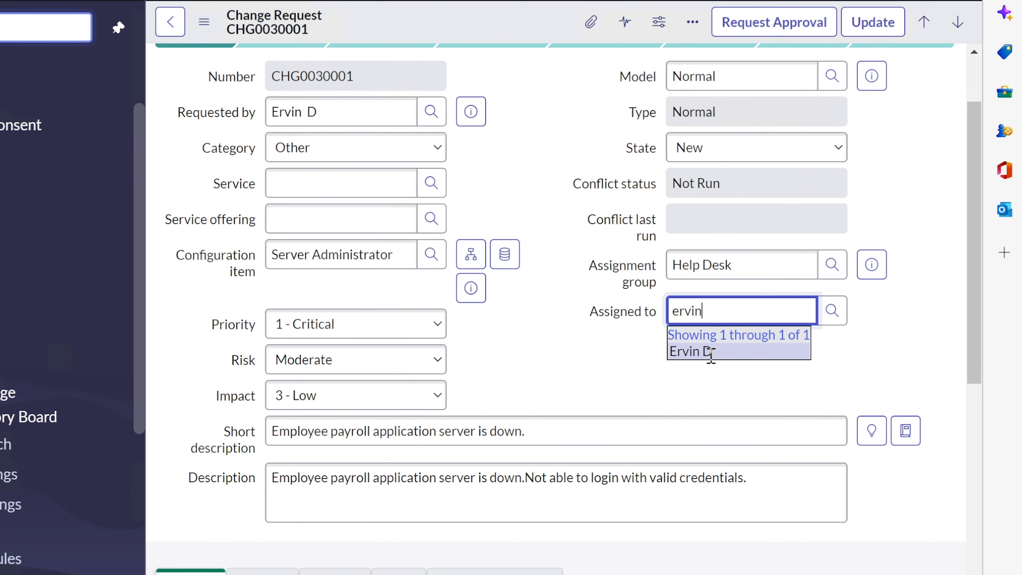
left_click(711, 353)
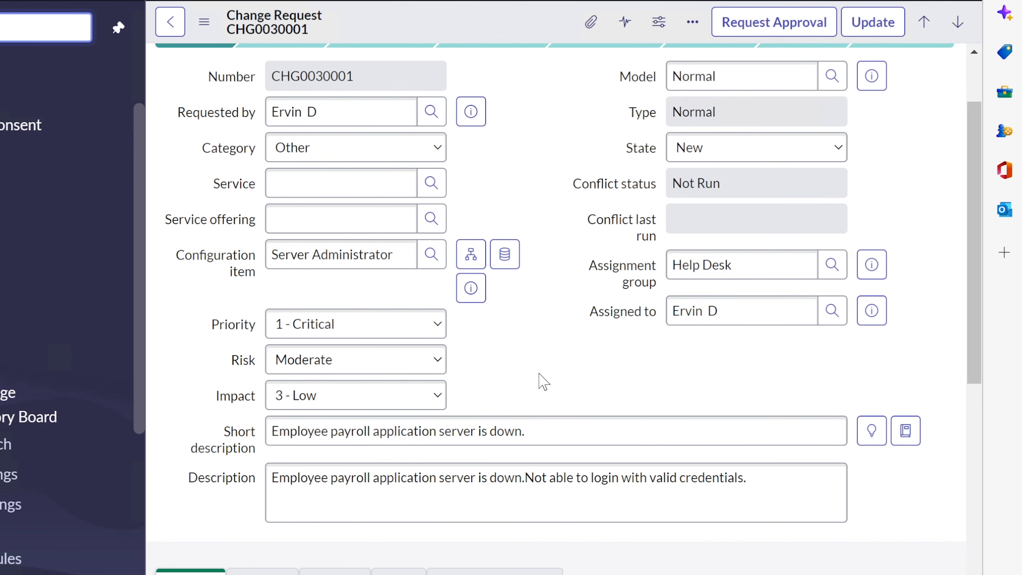
Scroll down to the Planning fields, passing the carried-over payroll server description
scroll(541, 381, "down", 2)
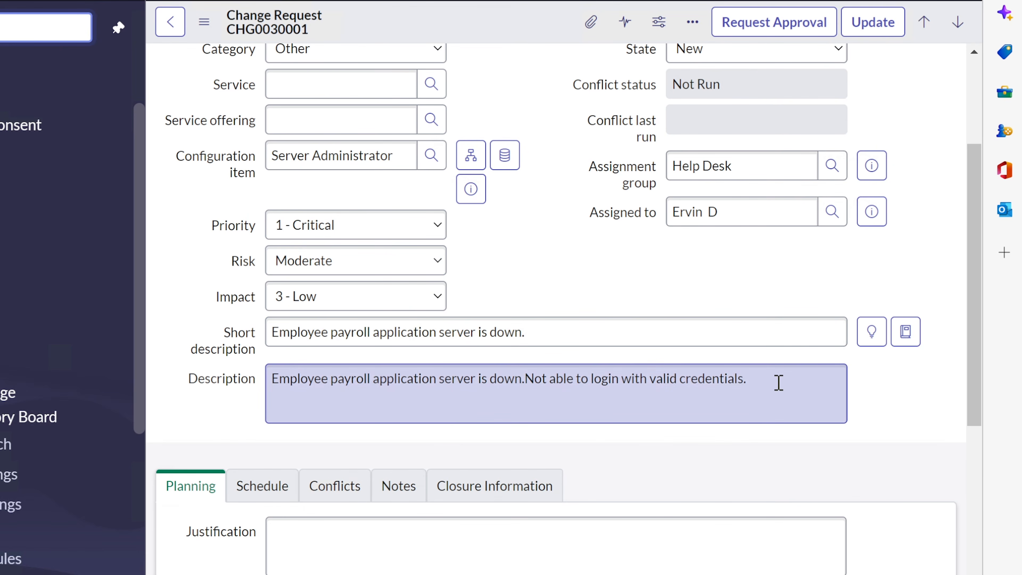
left_click_drag(775, 381, 269, 378)
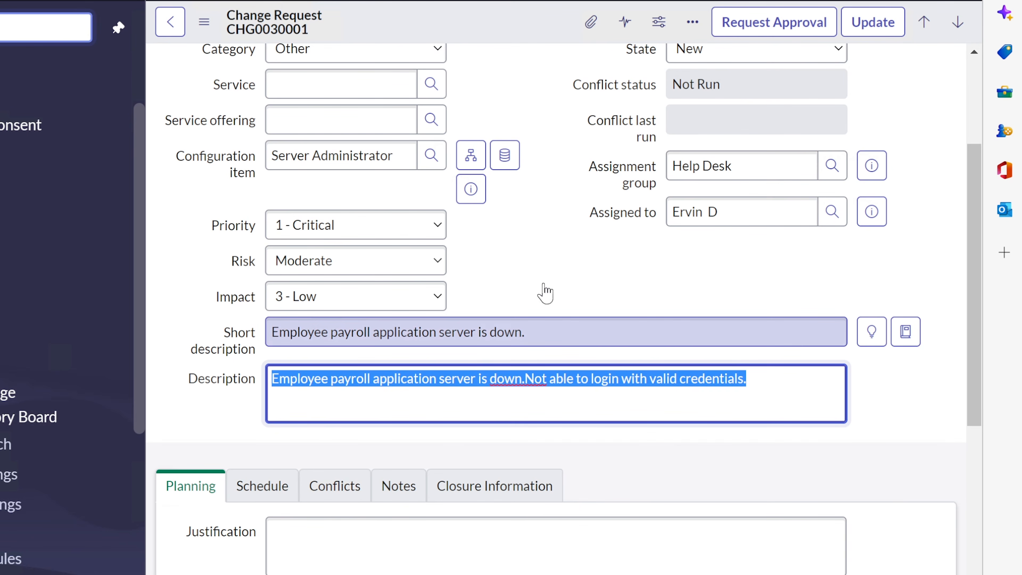
left_click(552, 275)
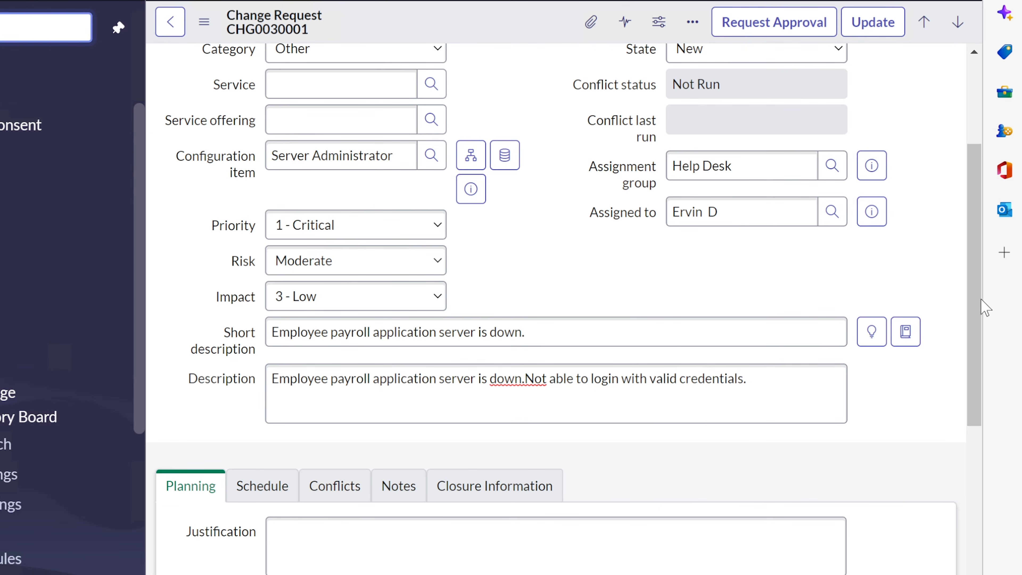
left_click_drag(974, 310, 961, 420)
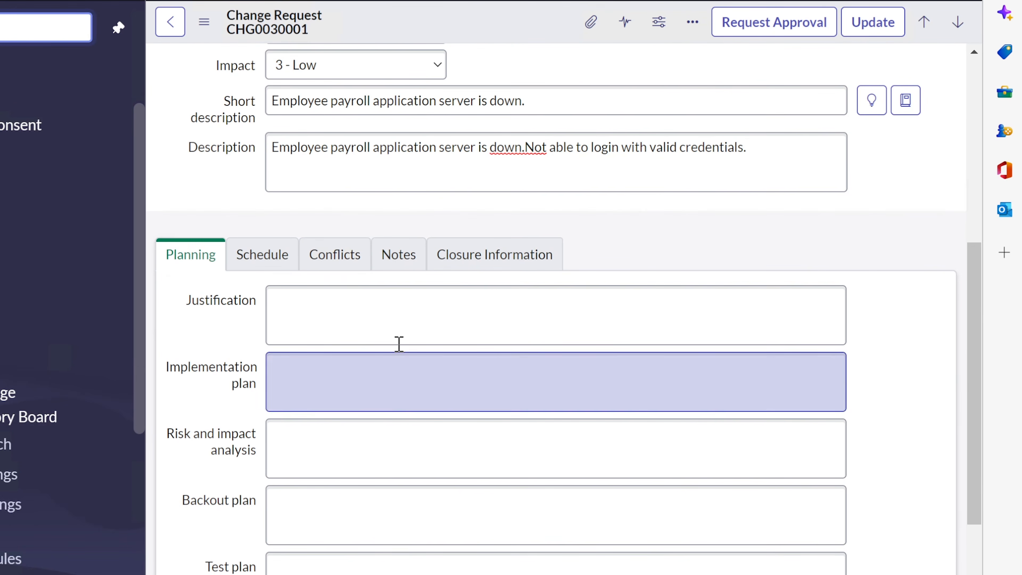
Enter 'Server needs to be updated.' in Justification and Implementation plan, and 'Server will be down for at least 1hr.' as risk
left_click(405, 330)
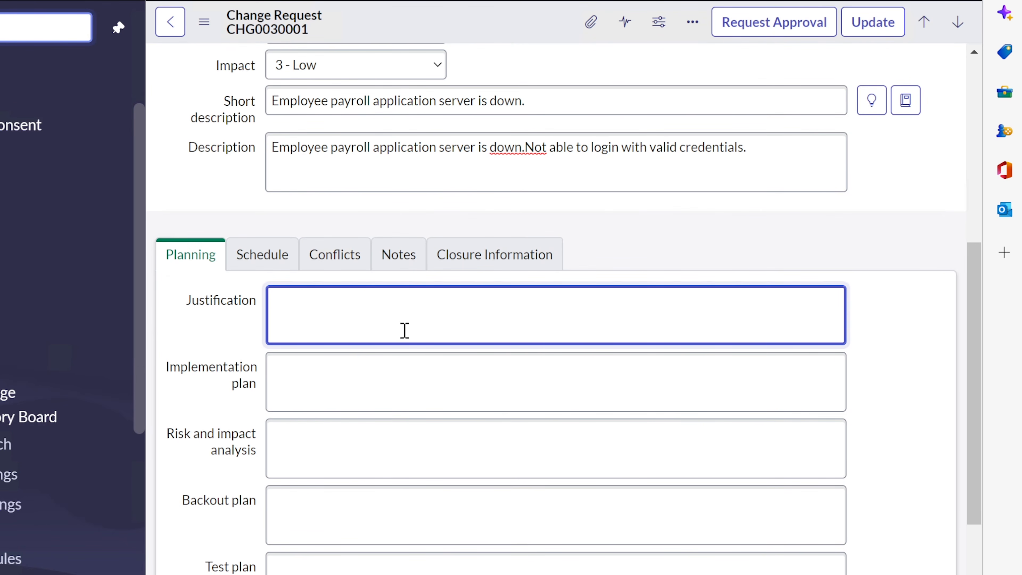
type("Server needs to")
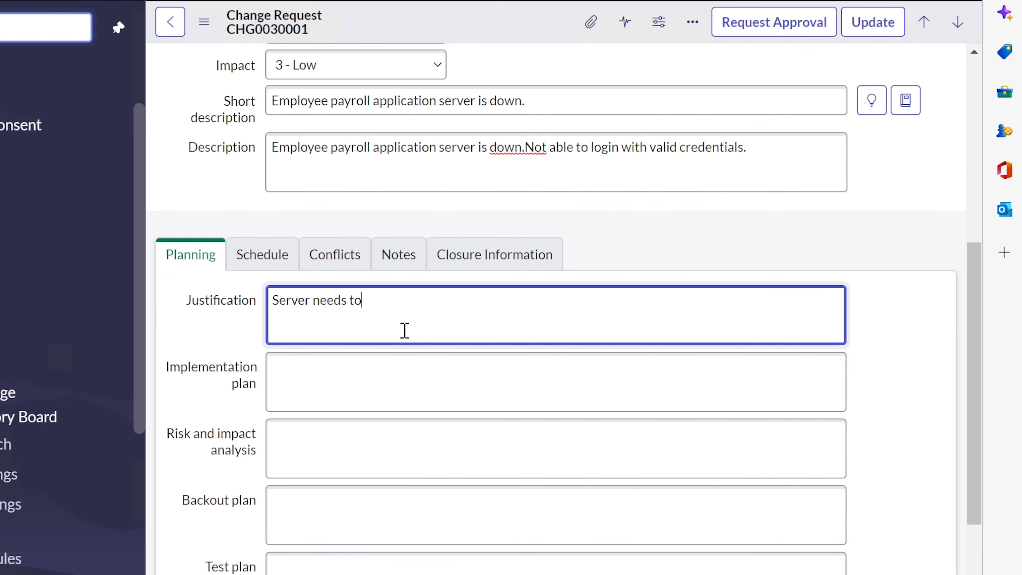
type(" be updated.")
key("ctrl+a")
key("ctrl+c")
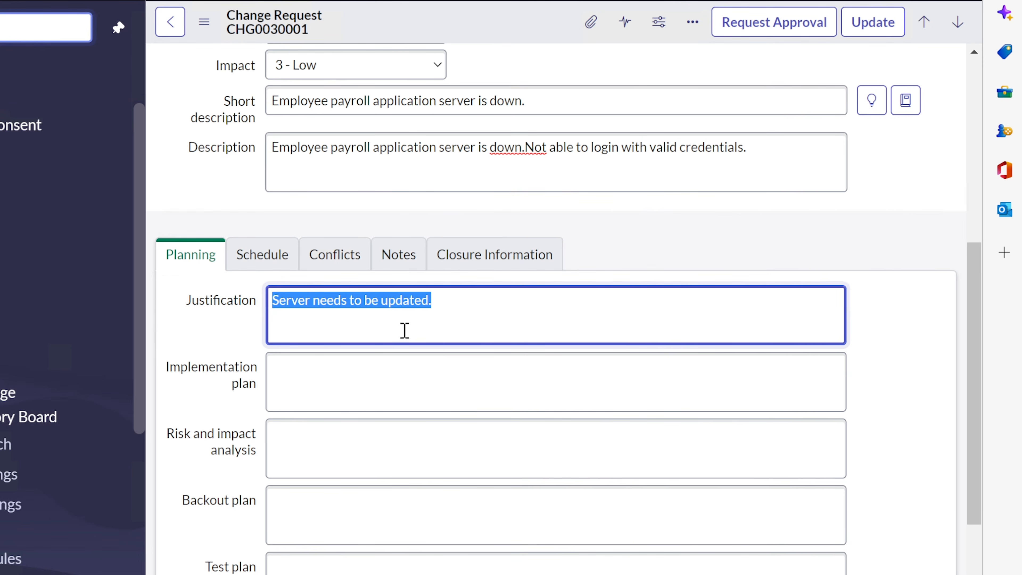
key("Tab")
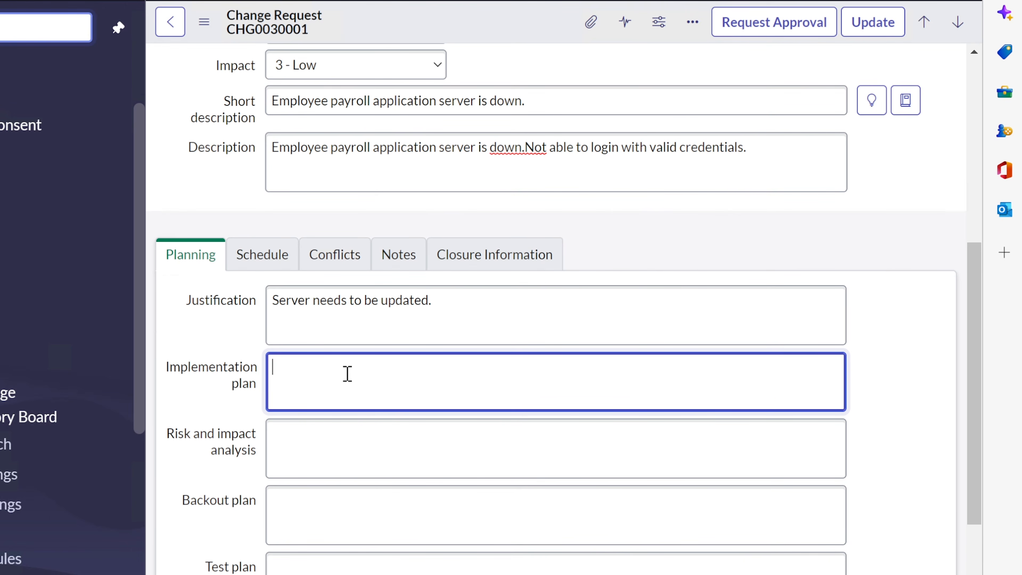
key("ctrl+v")
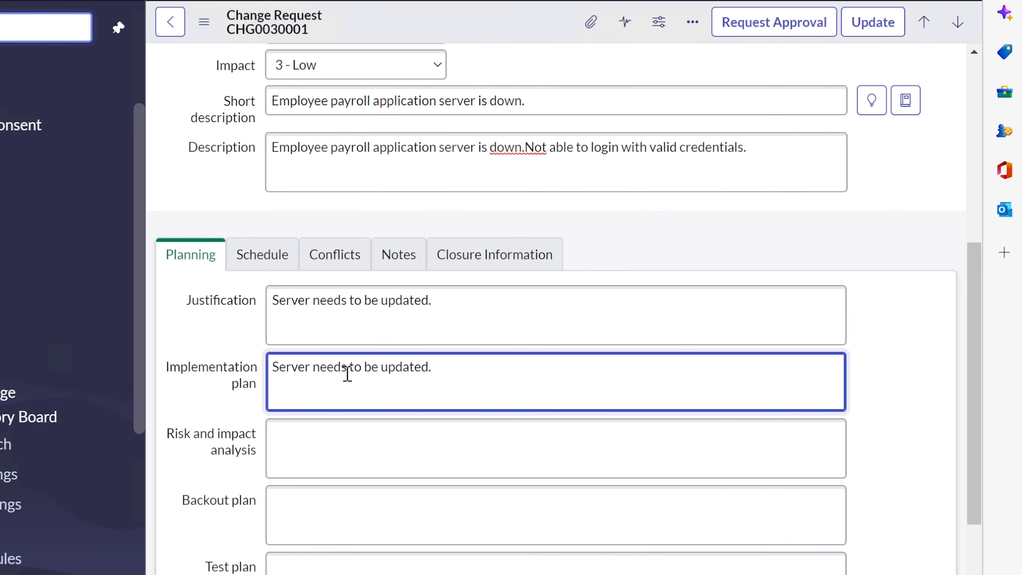
left_click(389, 445)
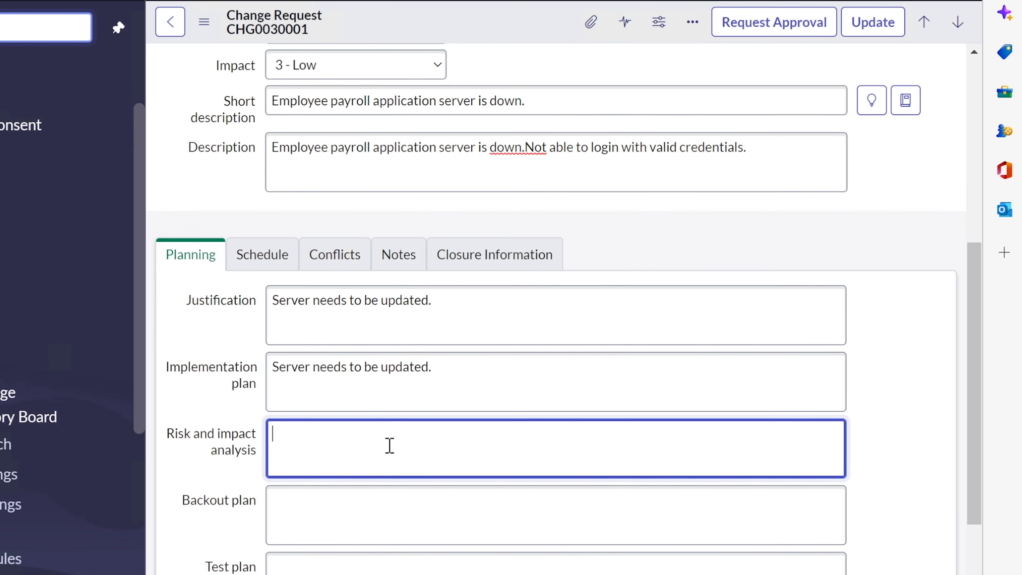
type("Server will be down for")
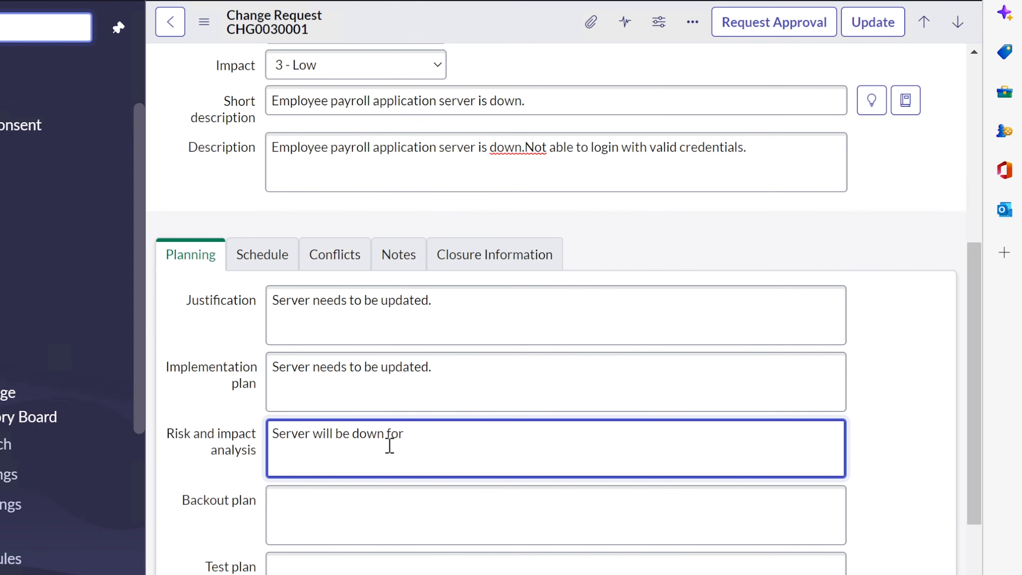
type(" at least 1hr.")
Set the Backout plan to 'Rollback to previous setting.'
left_click(480, 511)
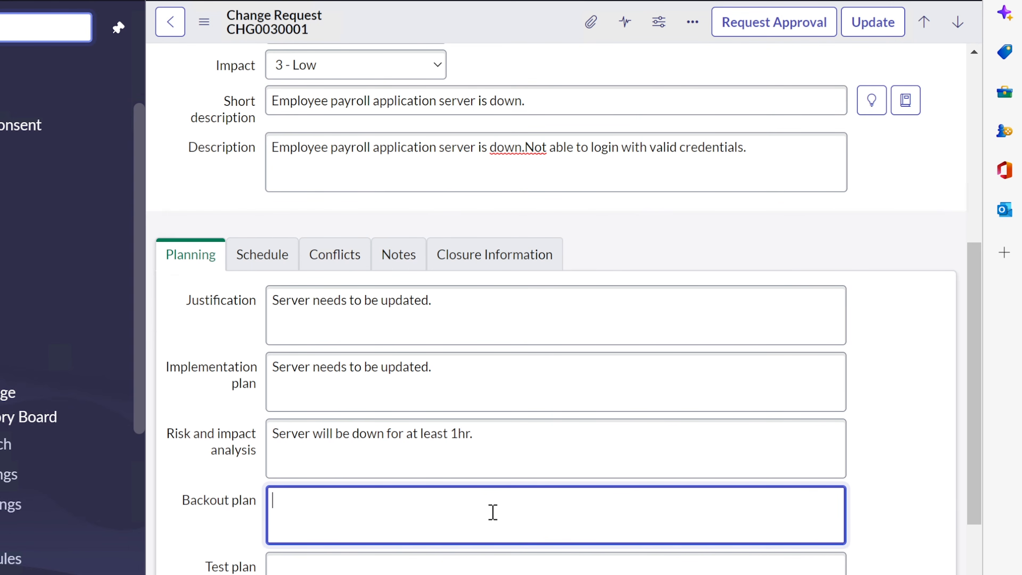
type("Rollback to previ")
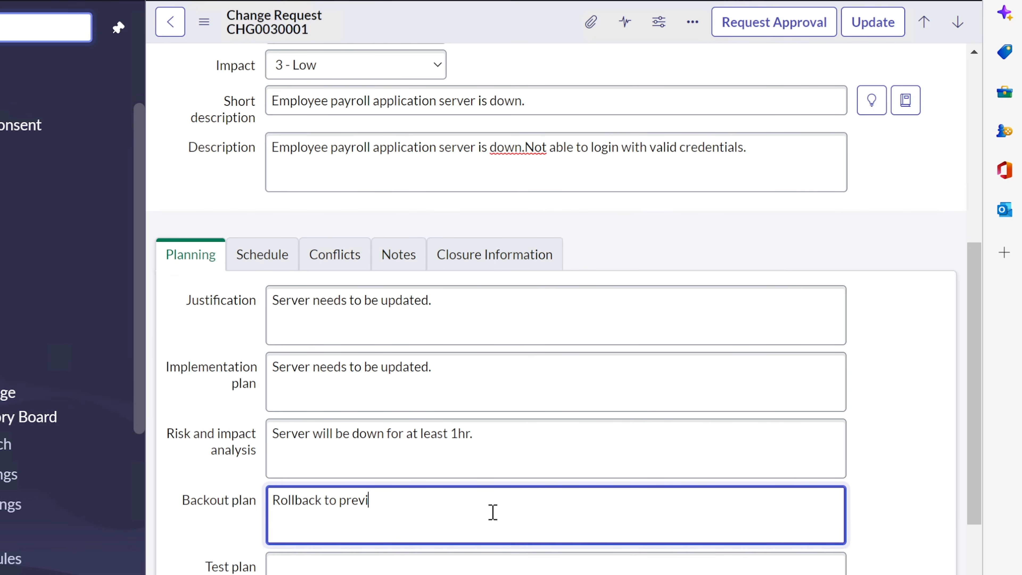
type("ous setting.")
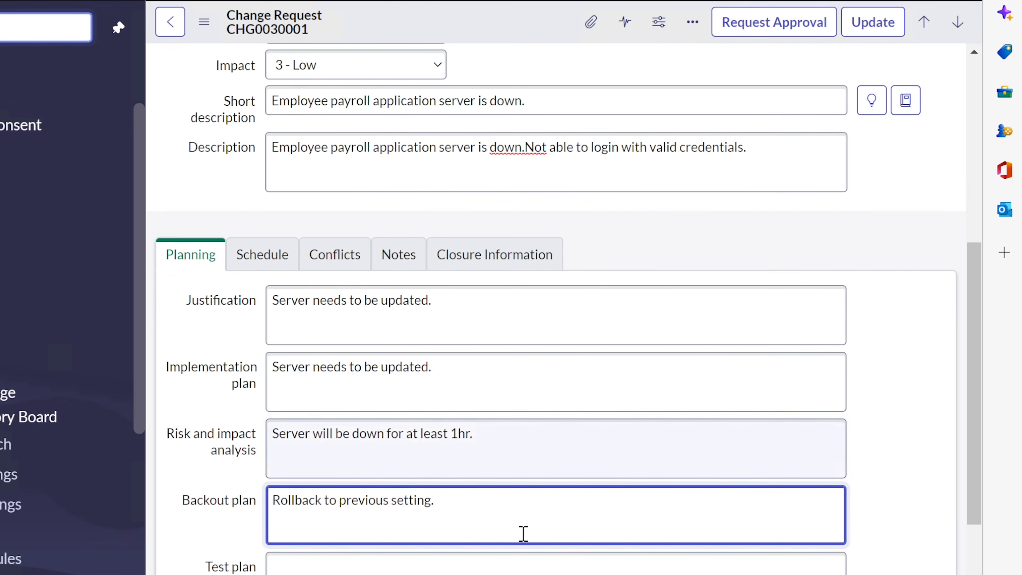
Set the Test plan to 'Testing on a sandbox server first'
left_click(460, 570)
scroll(463, 570, "down", 3)
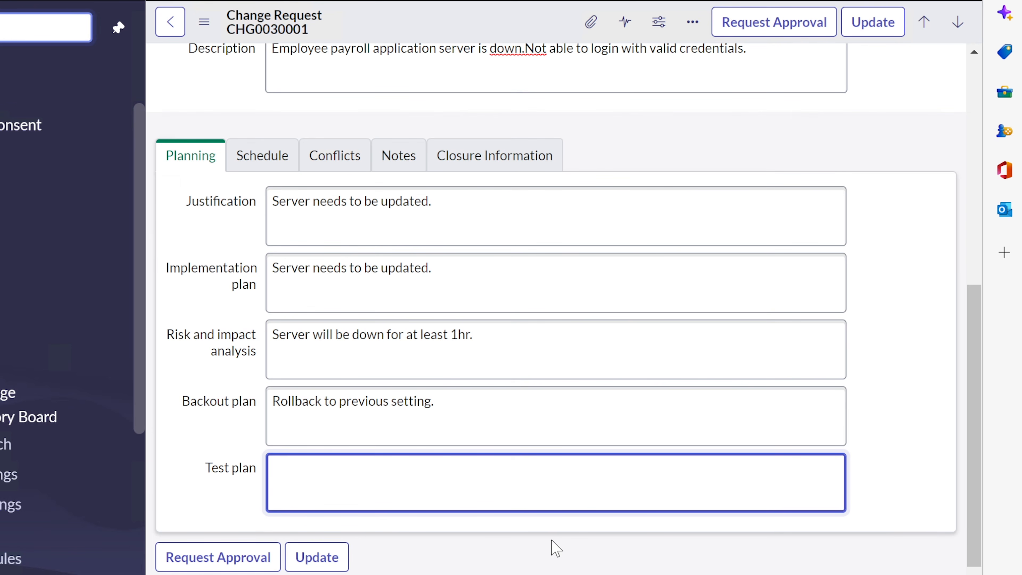
type("Testing on a sandb")
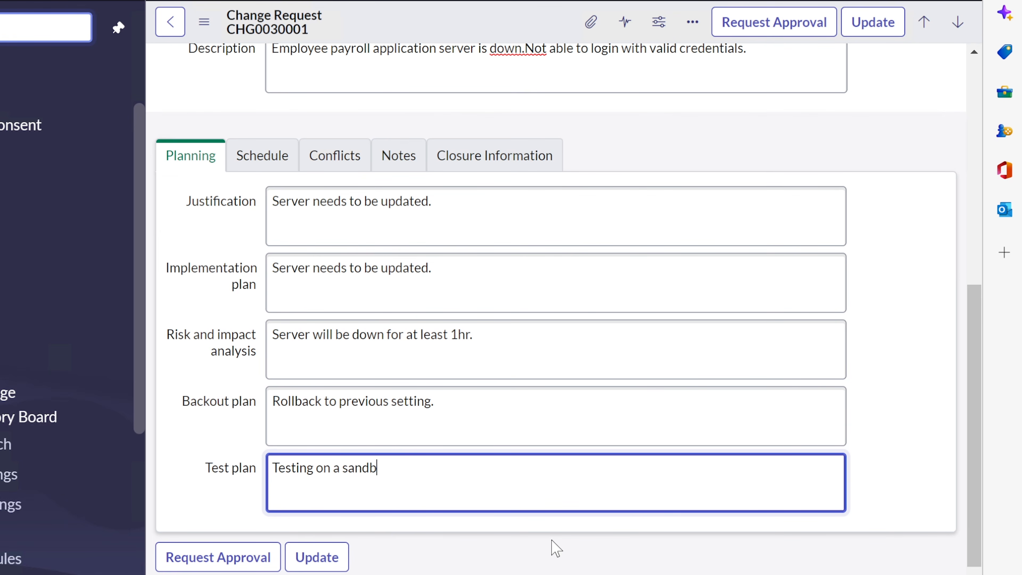
type("ox server first")
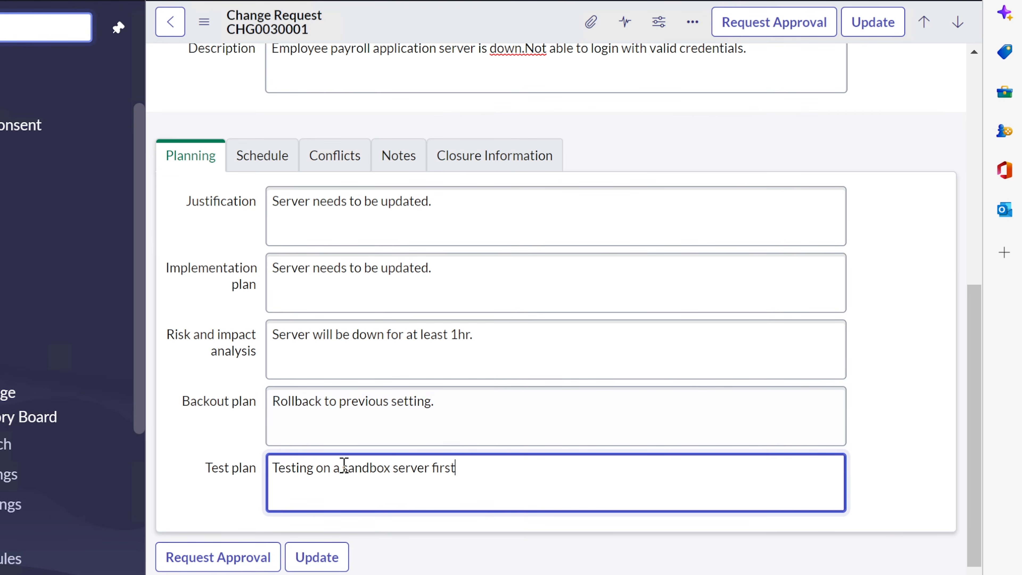
left_click_drag(342, 467, 479, 466)
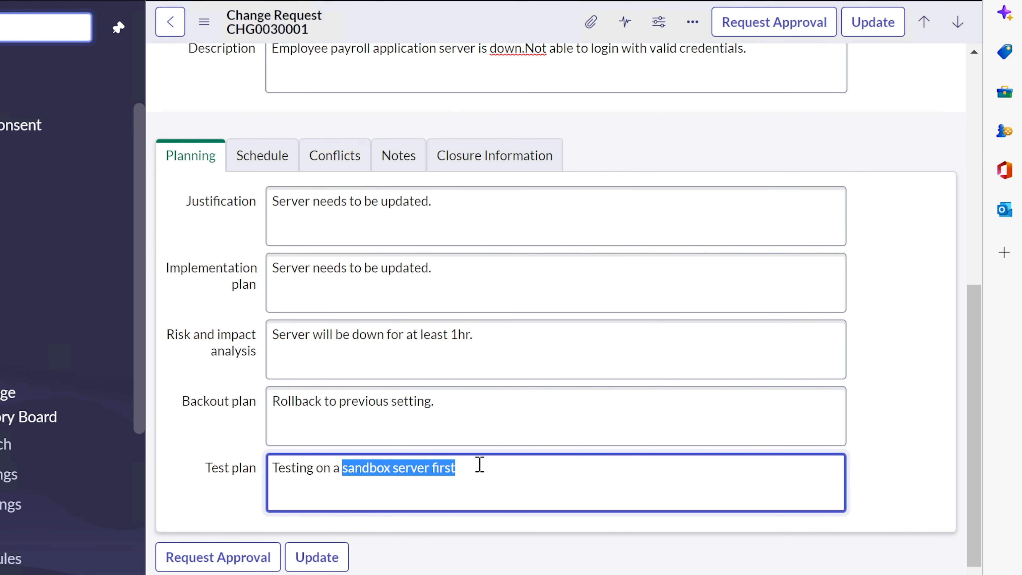
left_click(481, 469)
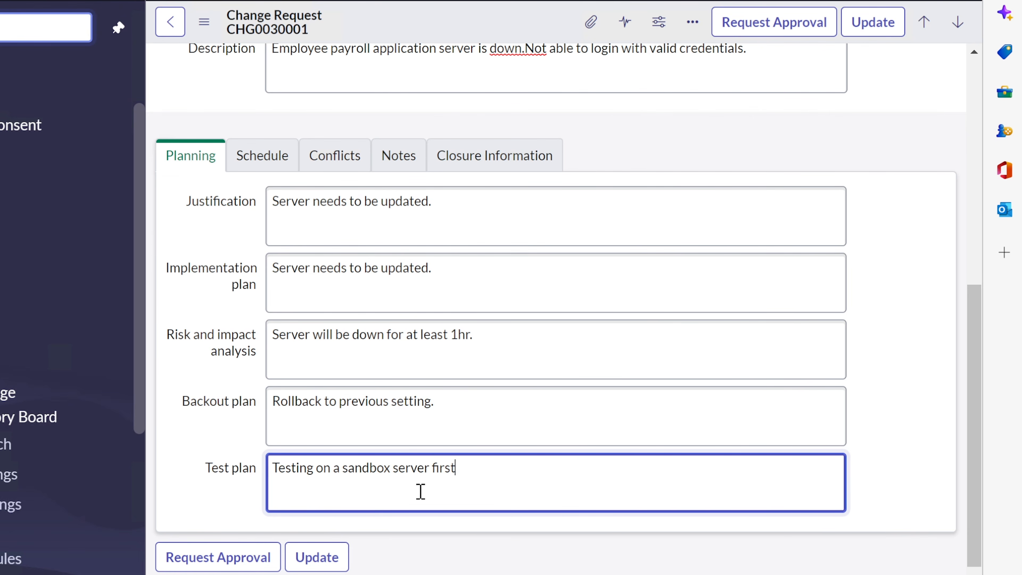
scroll(424, 489, "down", 6)
scroll(422, 500, "up", 10)
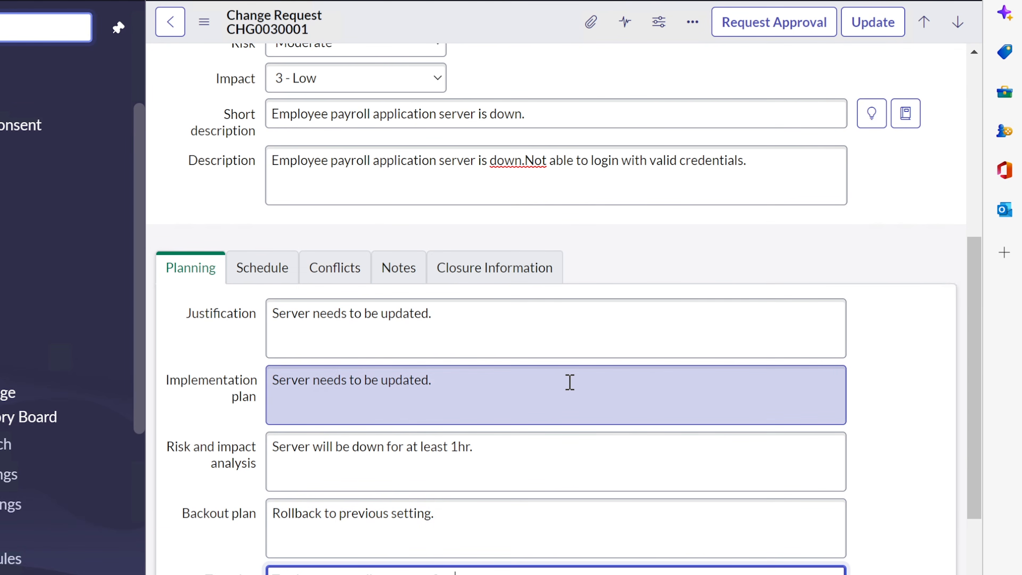
scroll(556, 382, "up", 2)
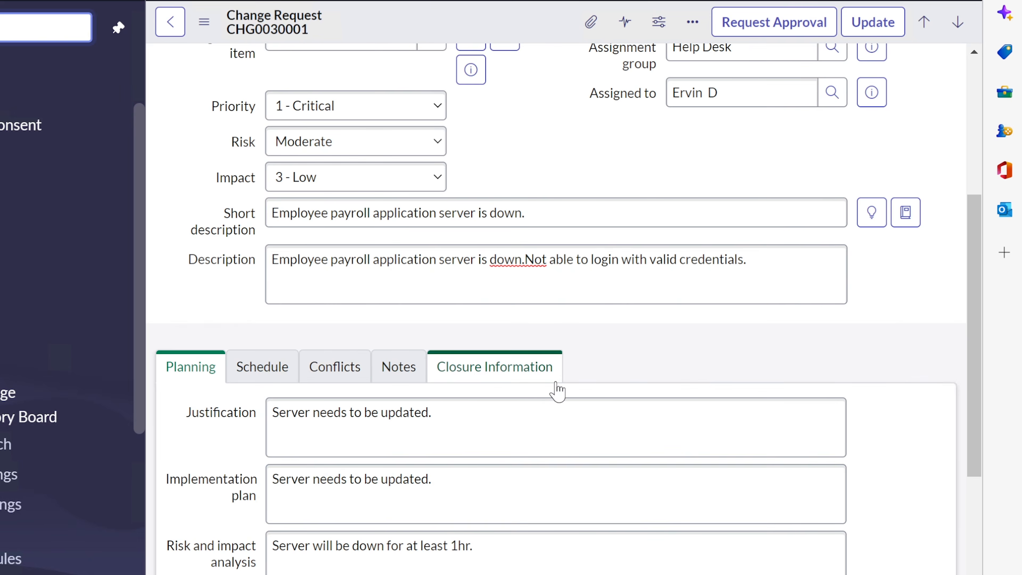
left_click(481, 375)
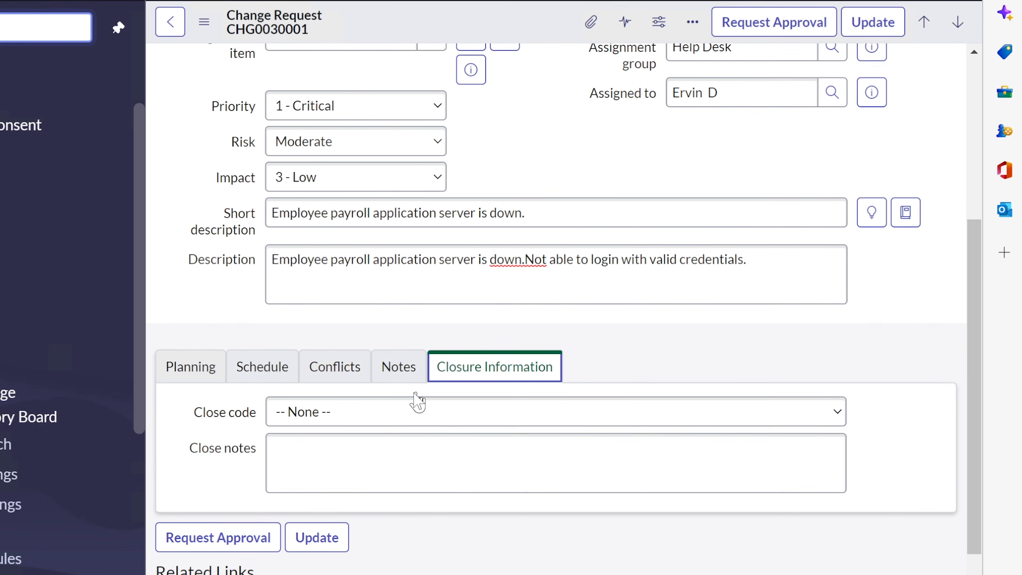
left_click(398, 417)
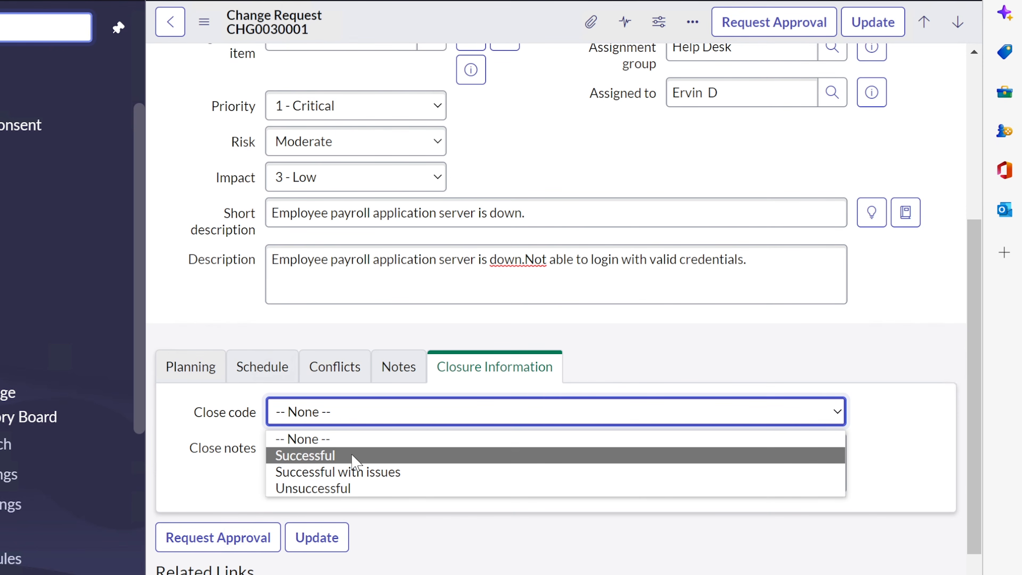
left_click(205, 487)
left_click(193, 373)
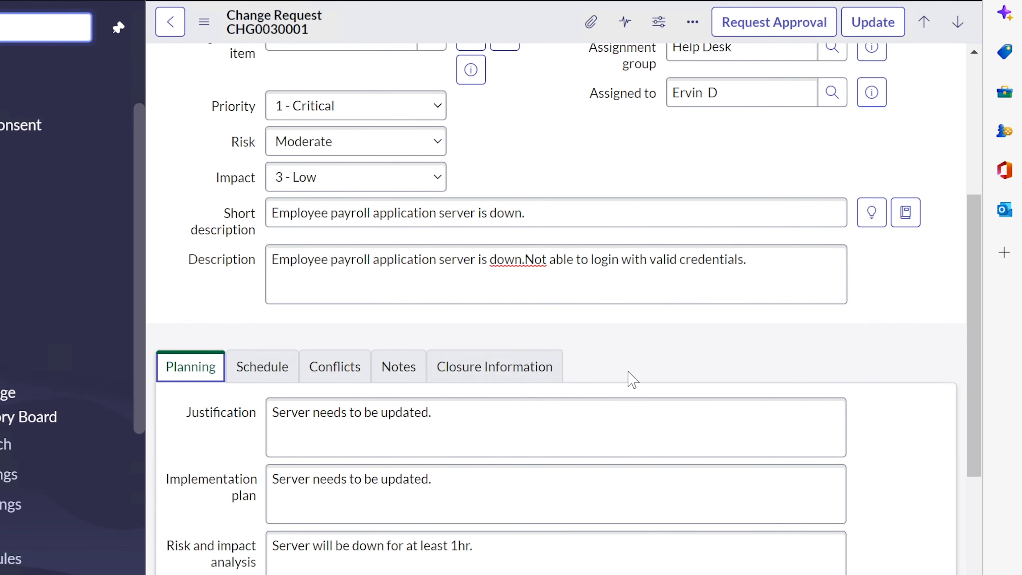
left_click(751, 25)
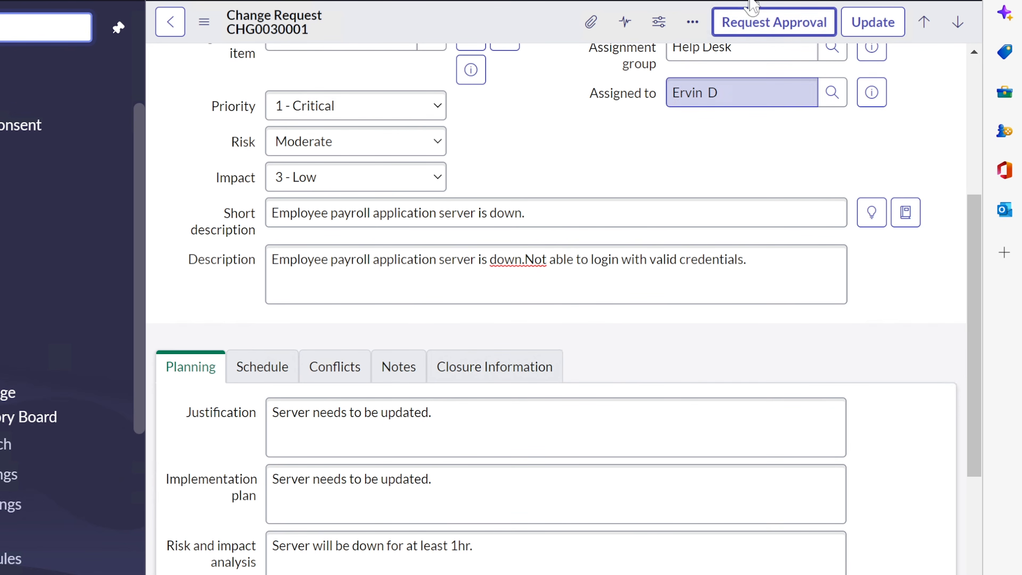
Request approval for CHG0030001 using the button at the bottom of the form
scroll(659, 183, "down", 10)
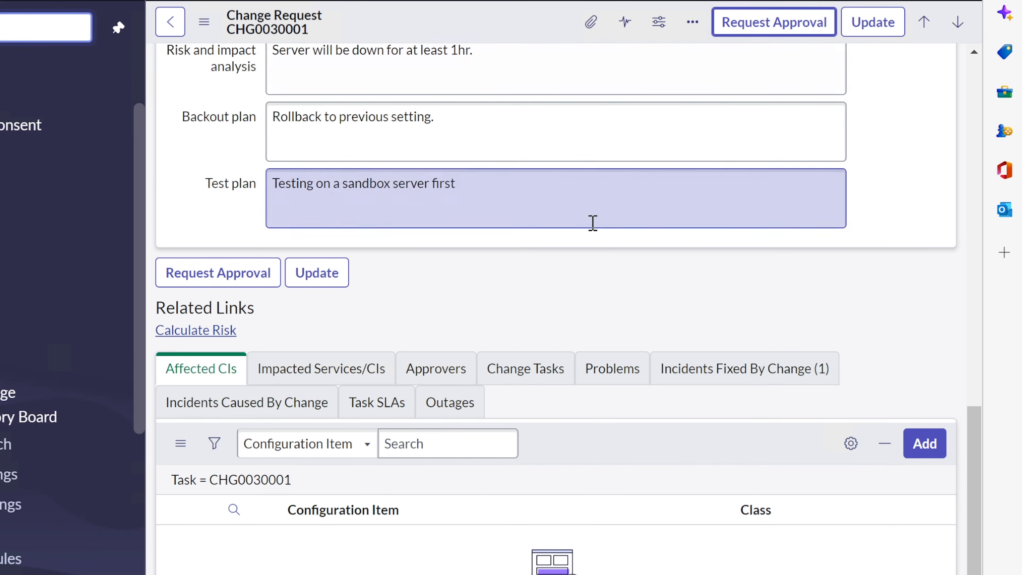
scroll(203, 283, "up", 5)
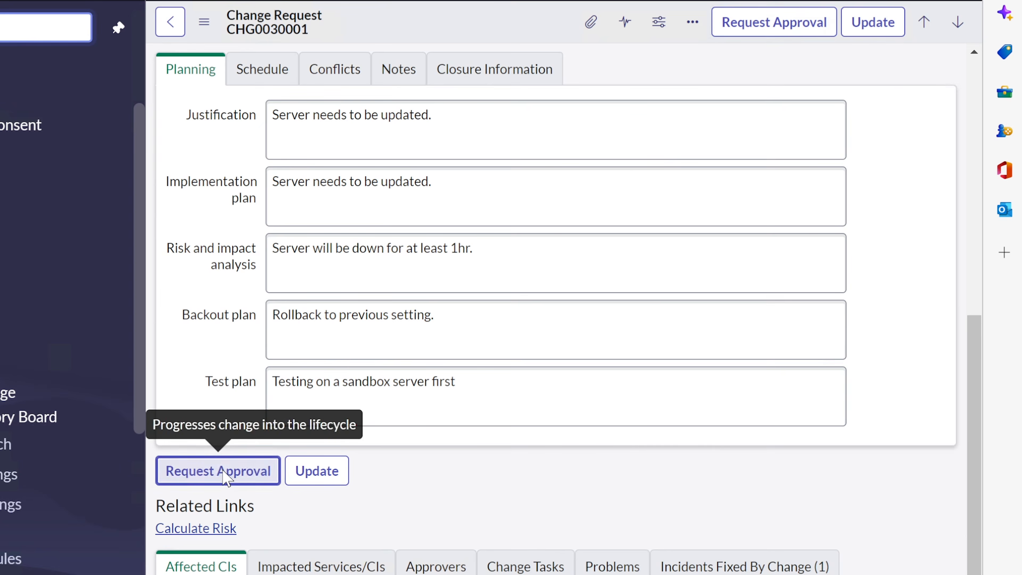
left_click(223, 474)
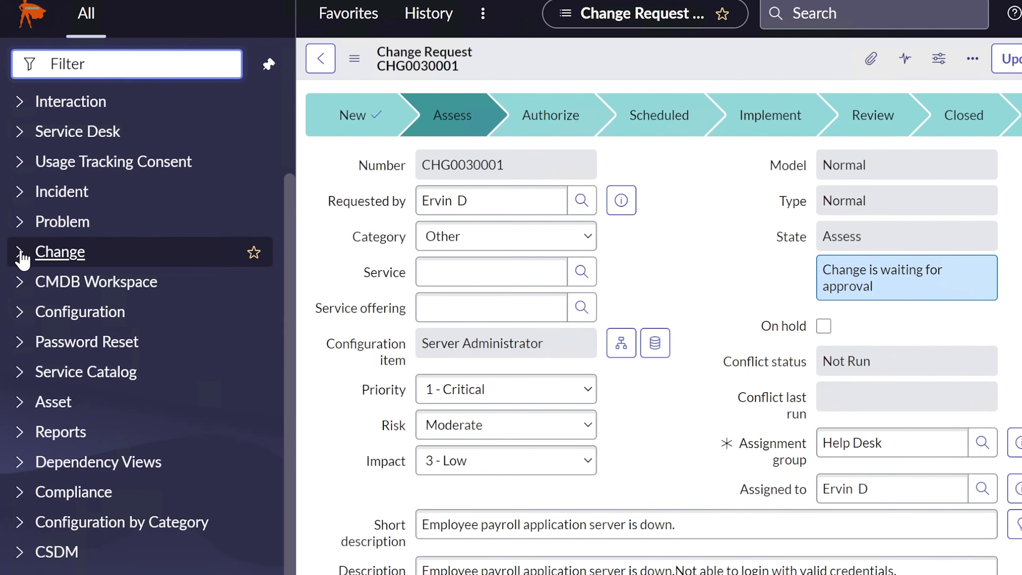
Expand Change in the navigator and choose Create New
left_click(21, 254)
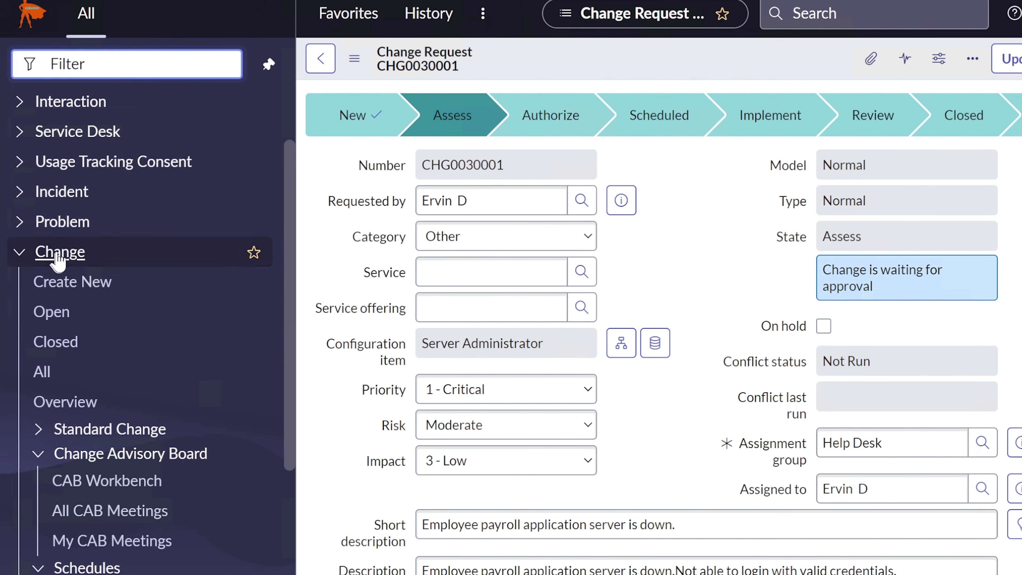
left_click(63, 290)
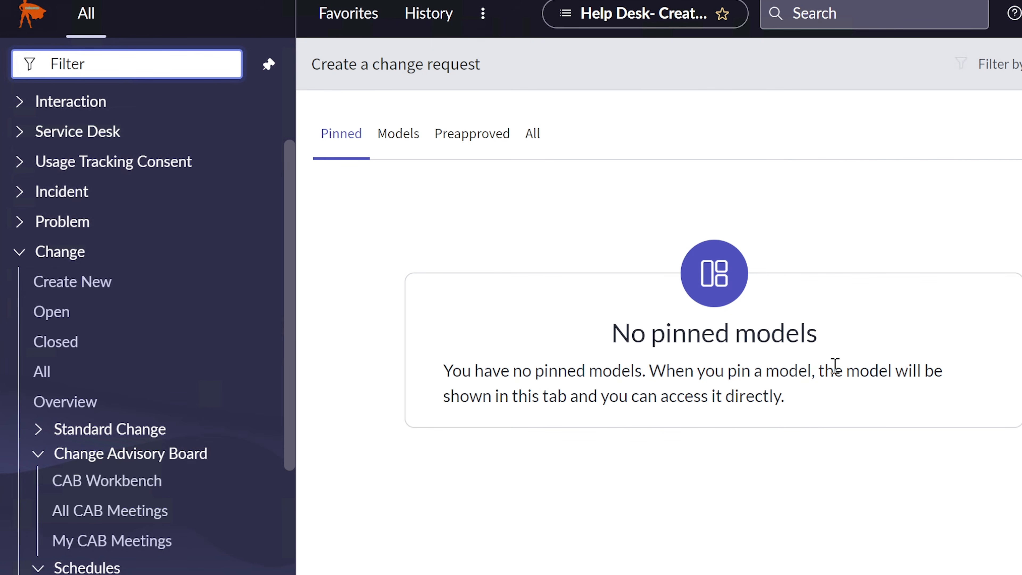
Reopen the Create a change request page and expand the Incident module in the navigator
left_click(71, 282)
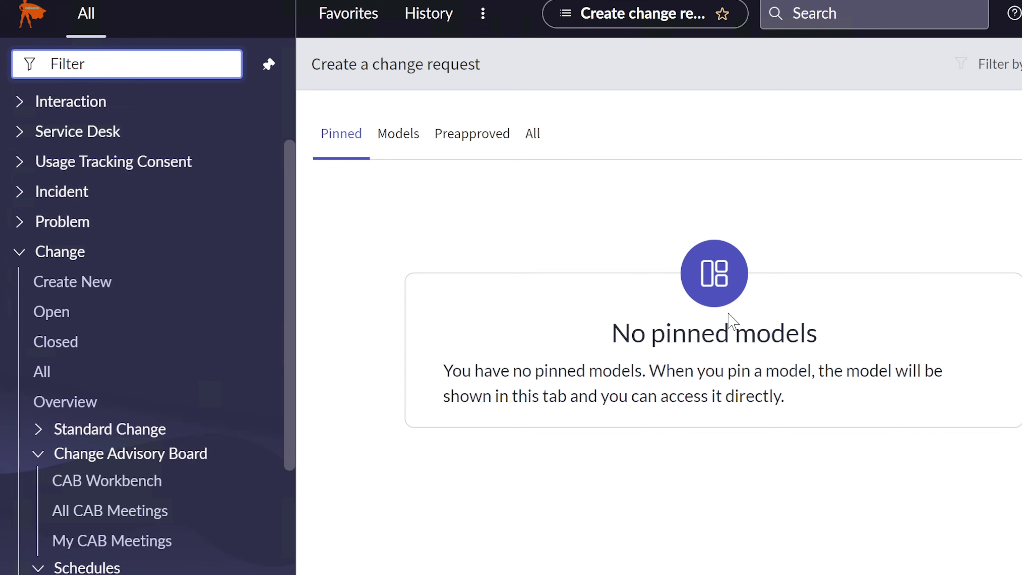
scroll(199, 465, "down", 9)
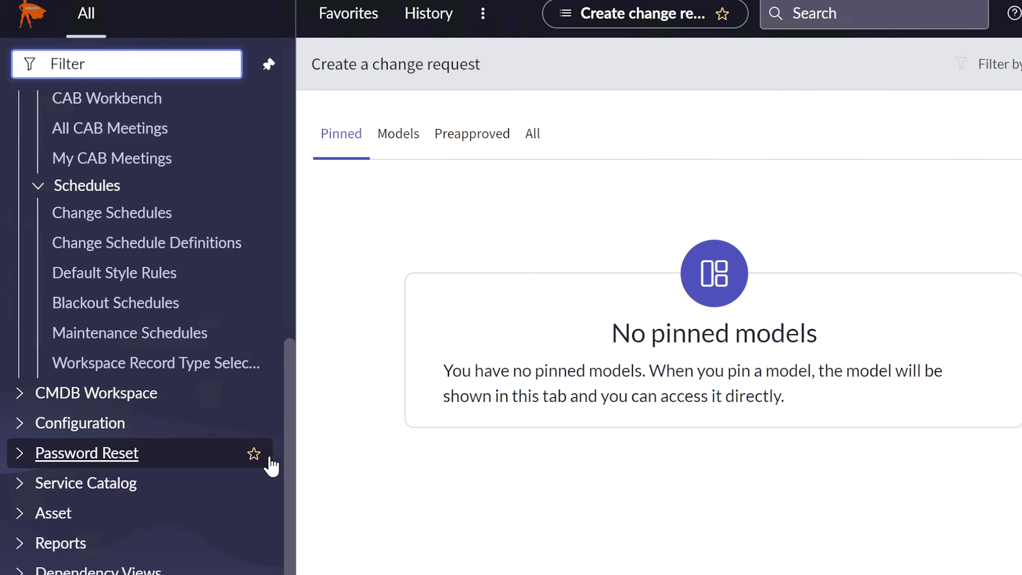
scroll(267, 463, "up", 10)
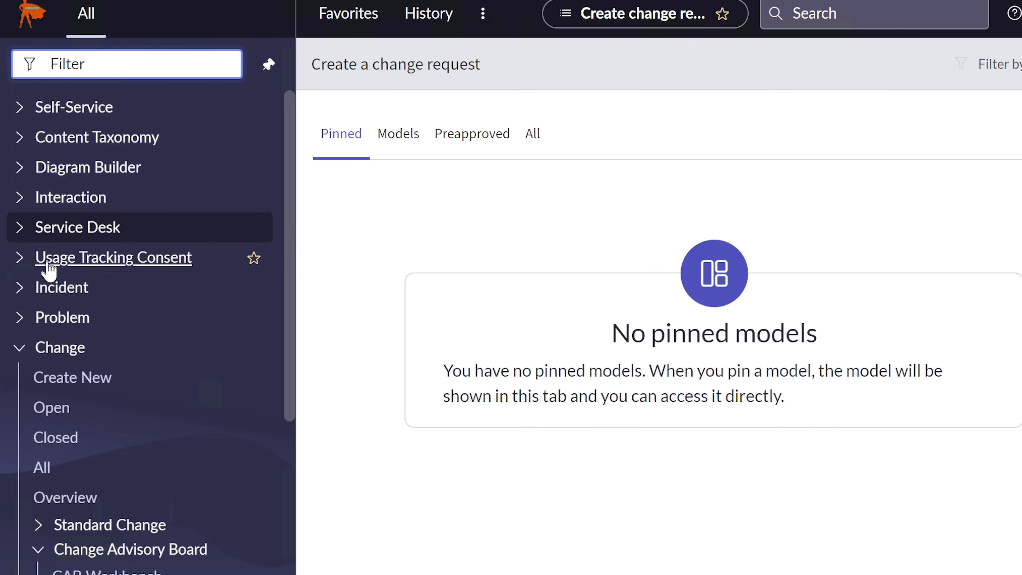
left_click(63, 287)
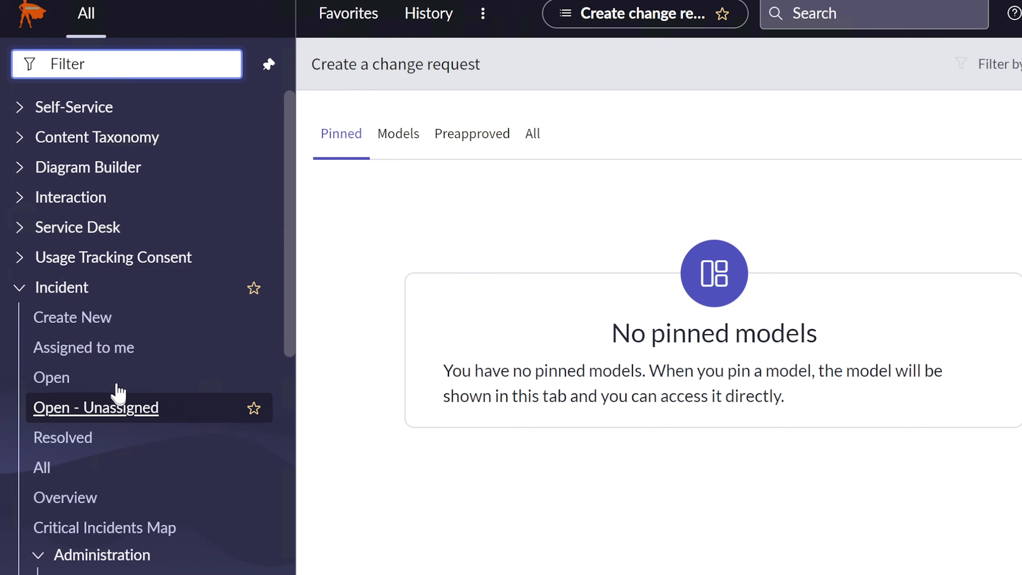
Show the Open - Unassigned incident list, headed by INC0010011
left_click(115, 409)
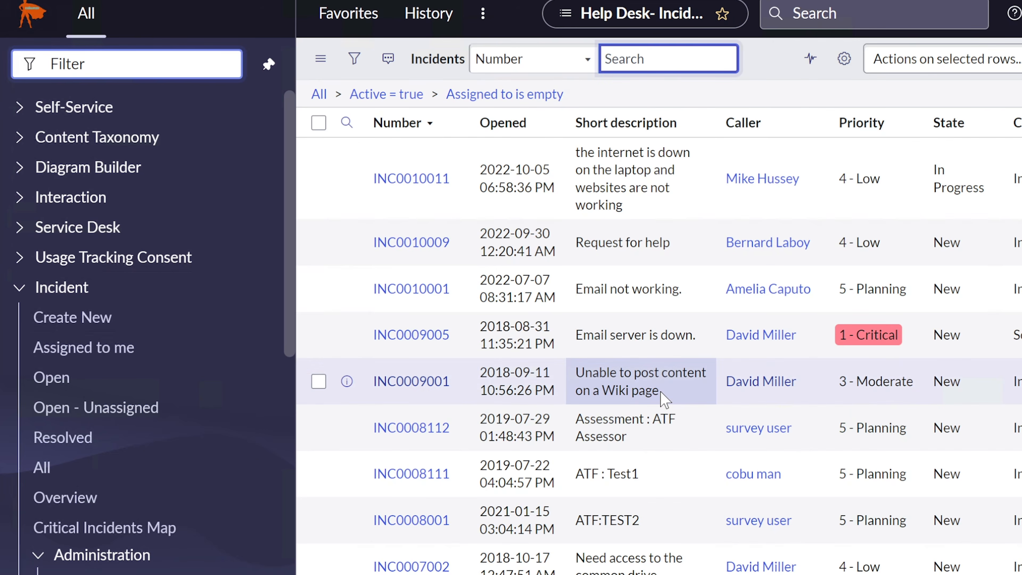
scroll(662, 399, "down", 7)
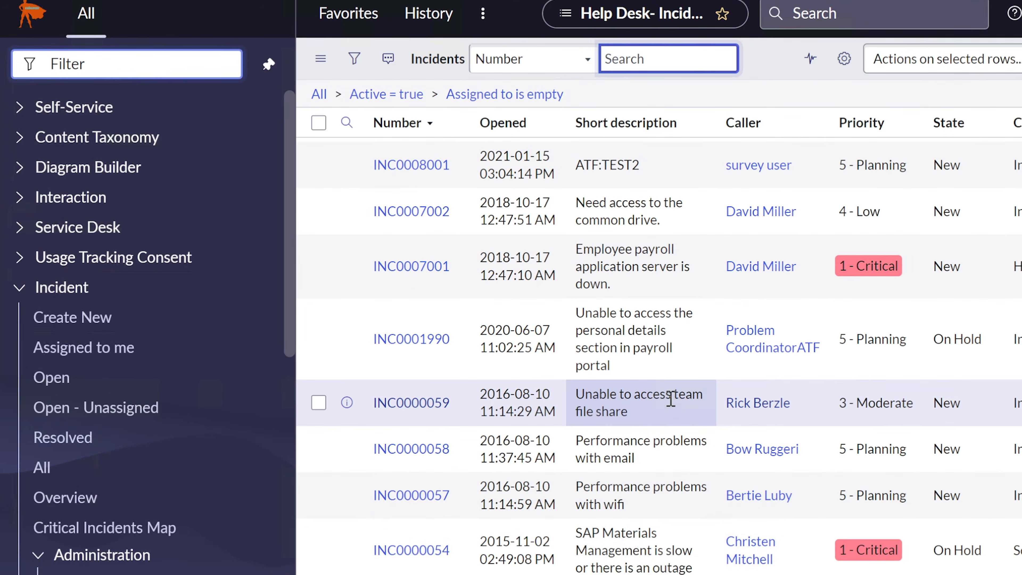
scroll(713, 453, "up", 7)
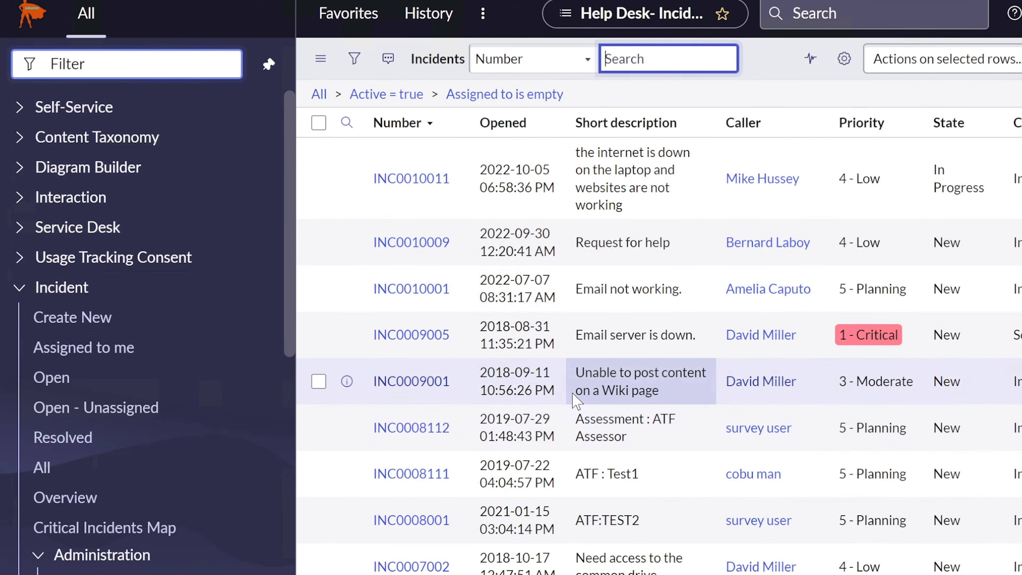